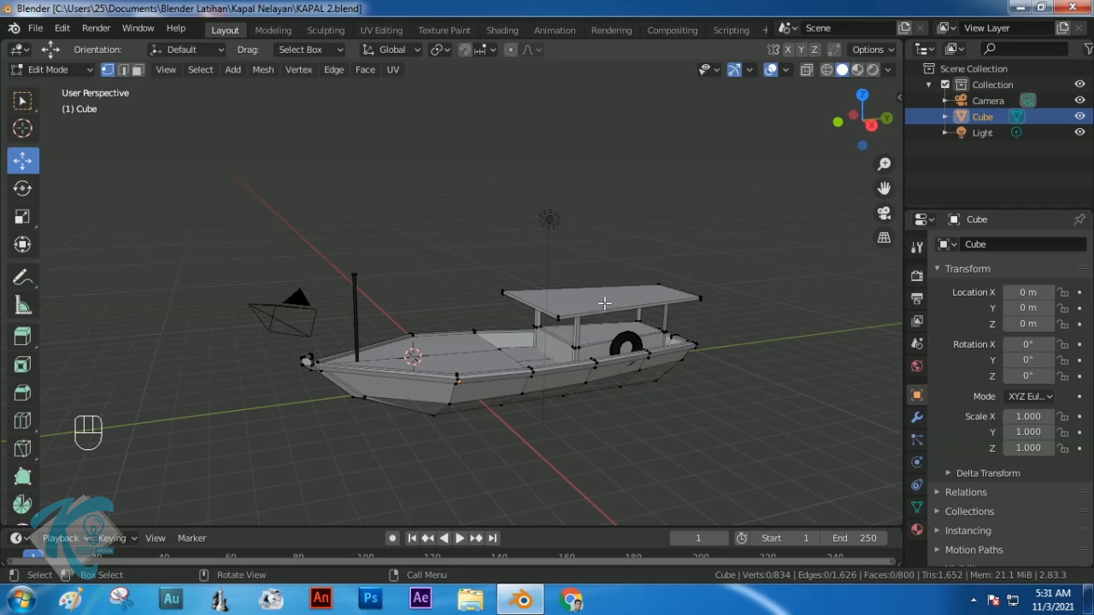
Switch to face selection and select the boat's entire roof, including all its linked faces
left_click(138, 70)
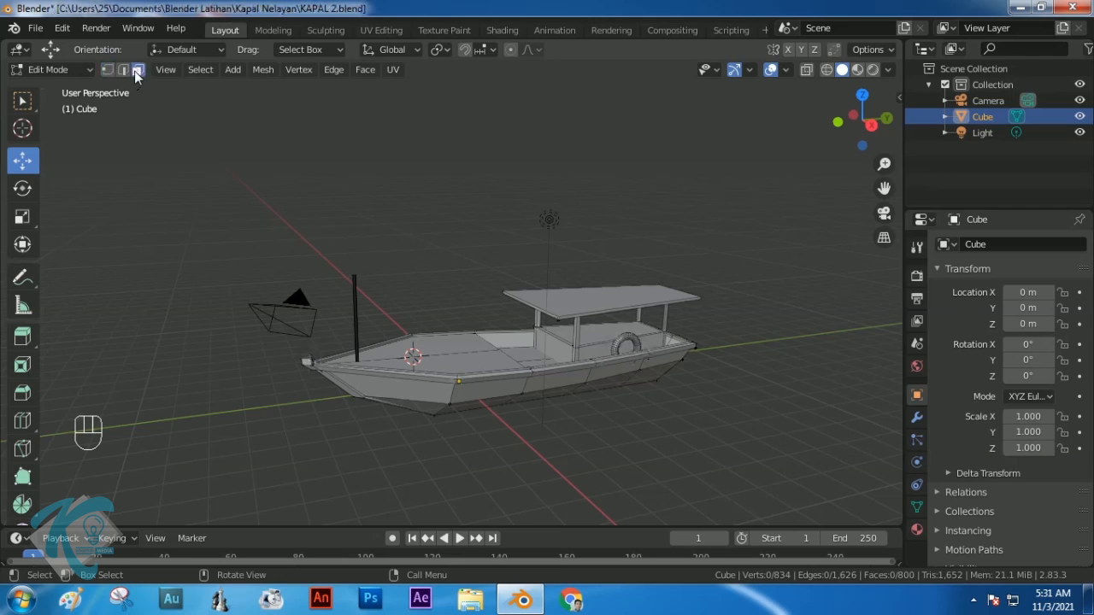
left_click(610, 302)
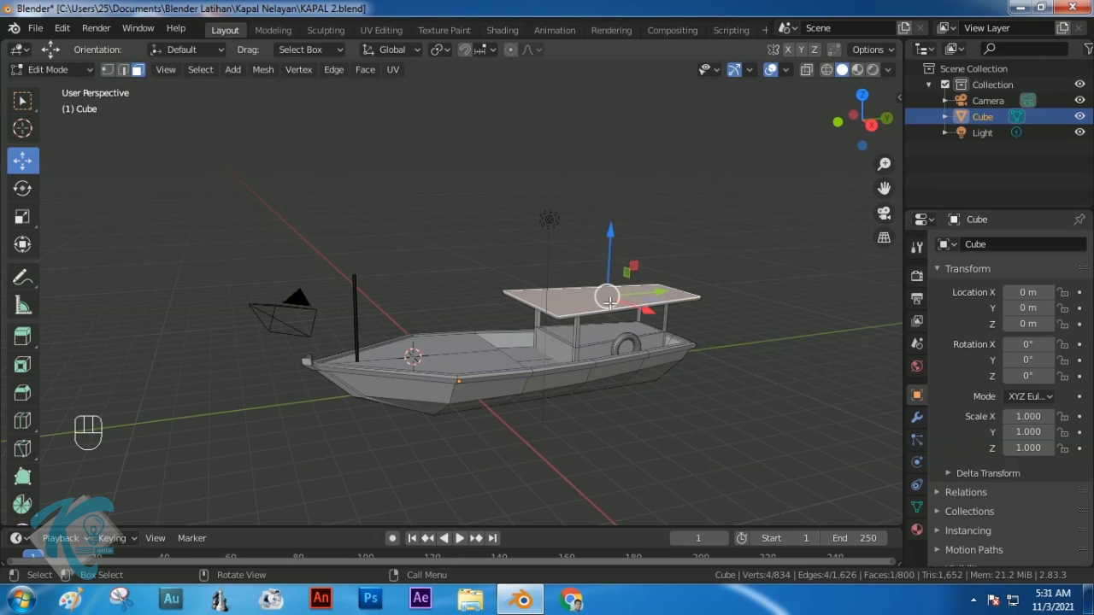
key("ctrl+l")
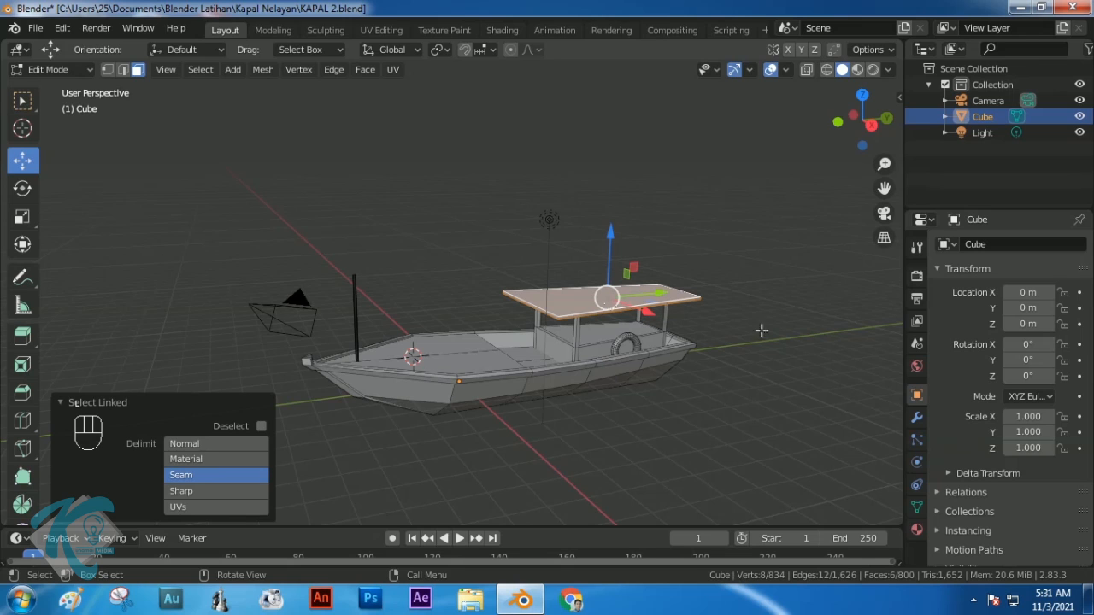
Rename the boat's existing material as ATAP and assign it to the selected roof
left_click_drag(902, 288, 817, 288)
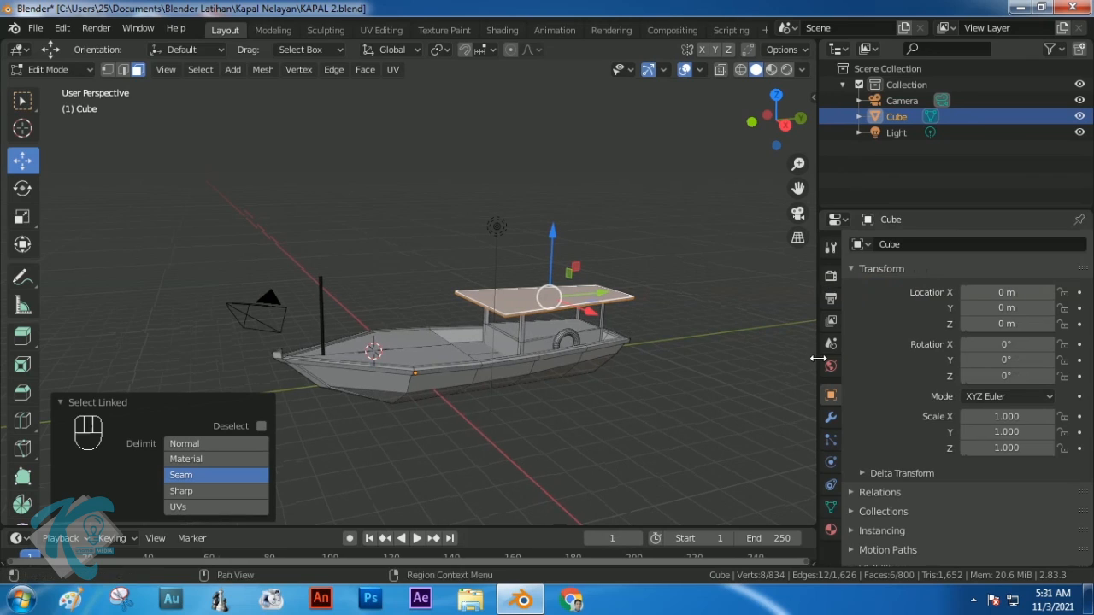
left_click(832, 528)
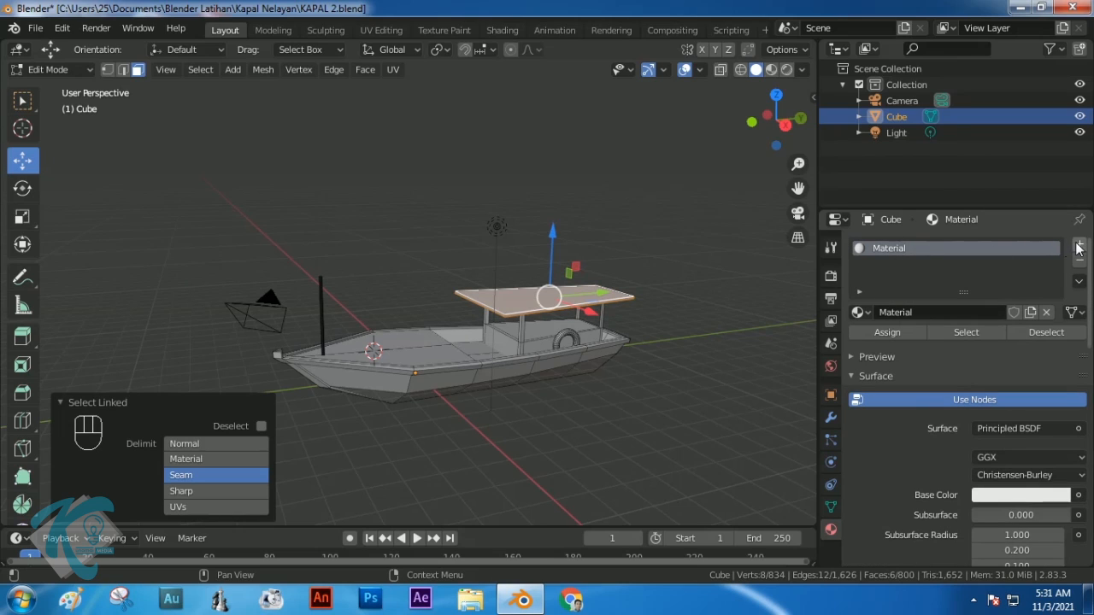
left_click(926, 312)
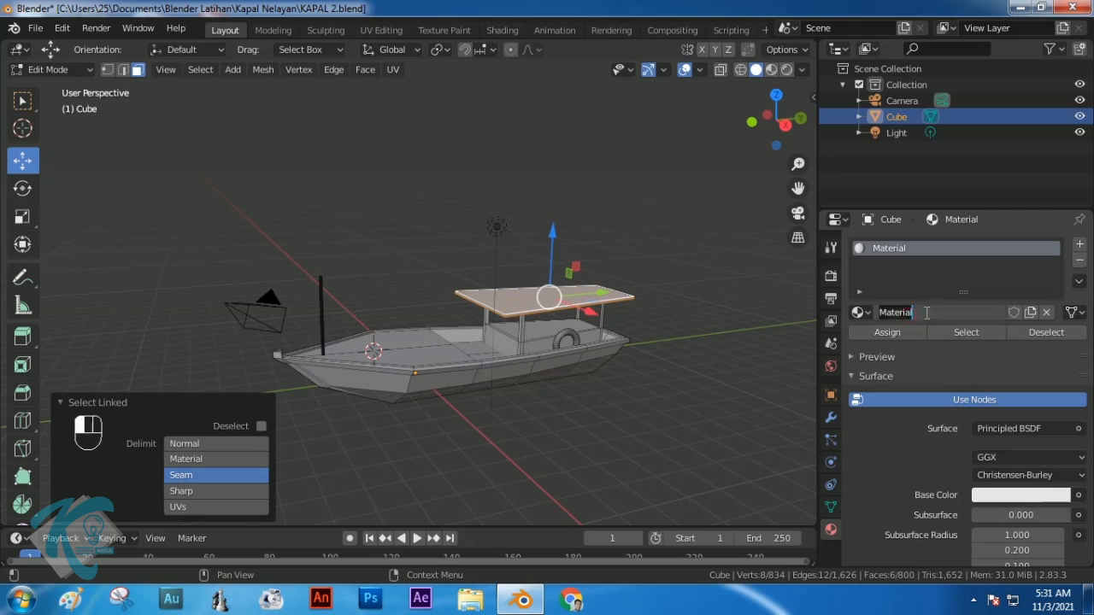
type("ATAP")
key("Return")
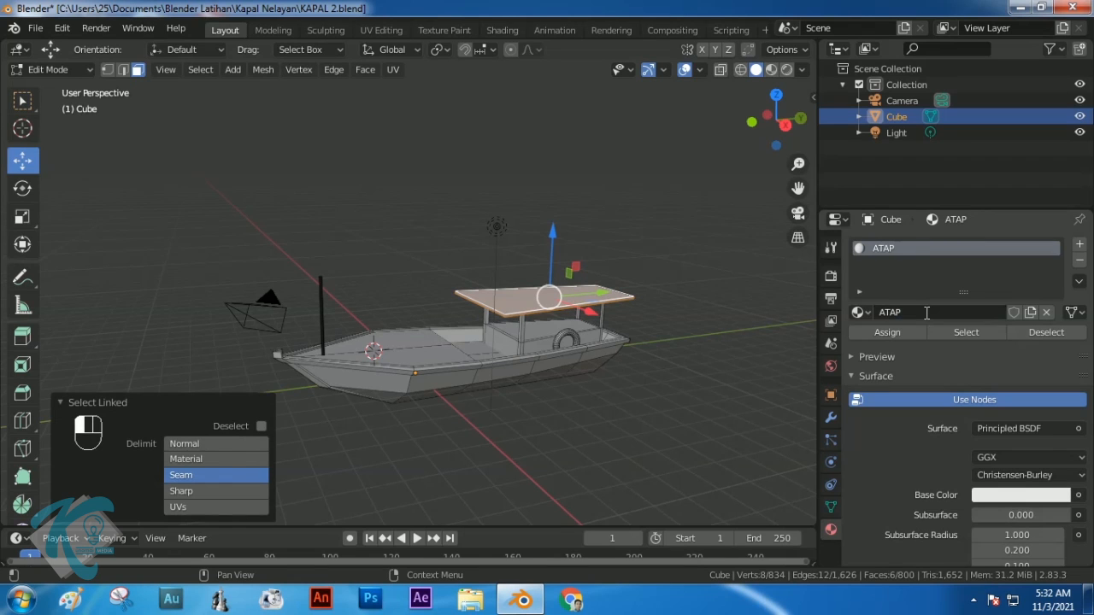
left_click(891, 334)
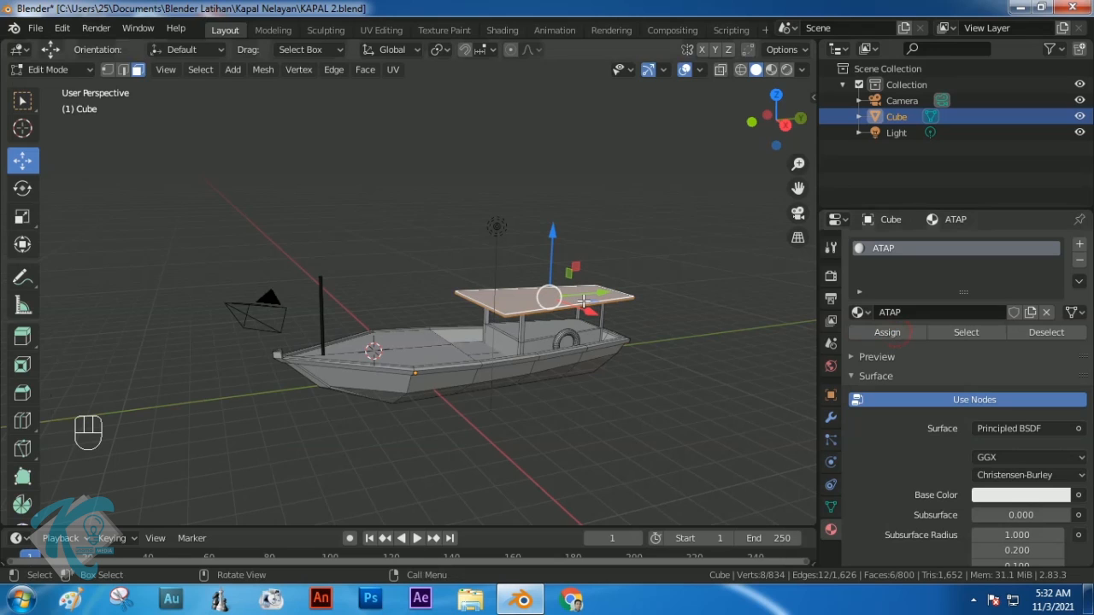
Show the model in Material Preview shading and set the ATAP material's base color to bright blue
left_click(772, 70)
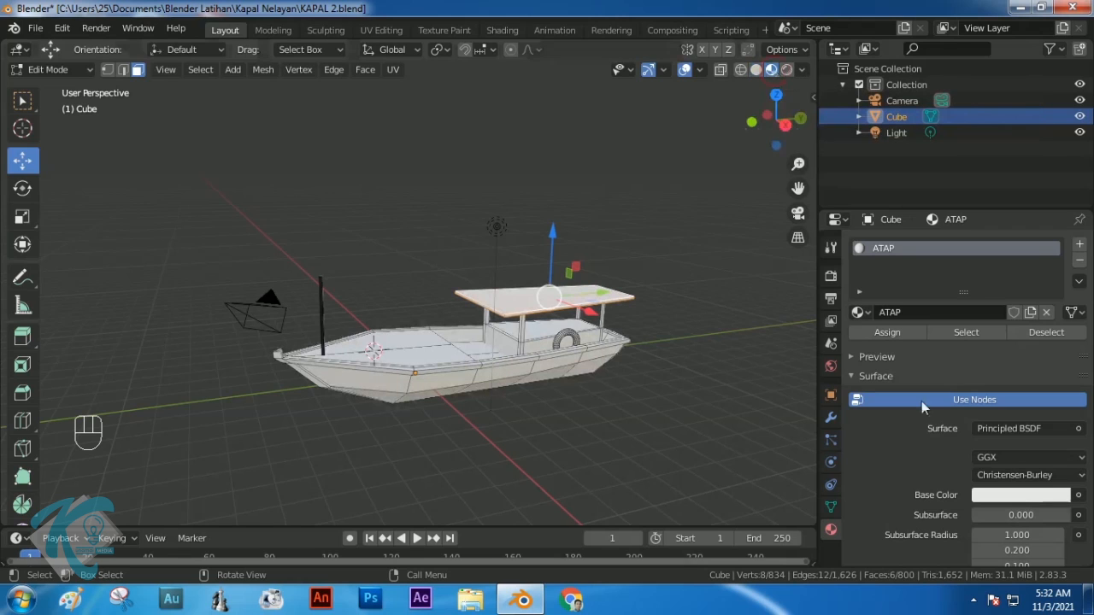
left_click(998, 498)
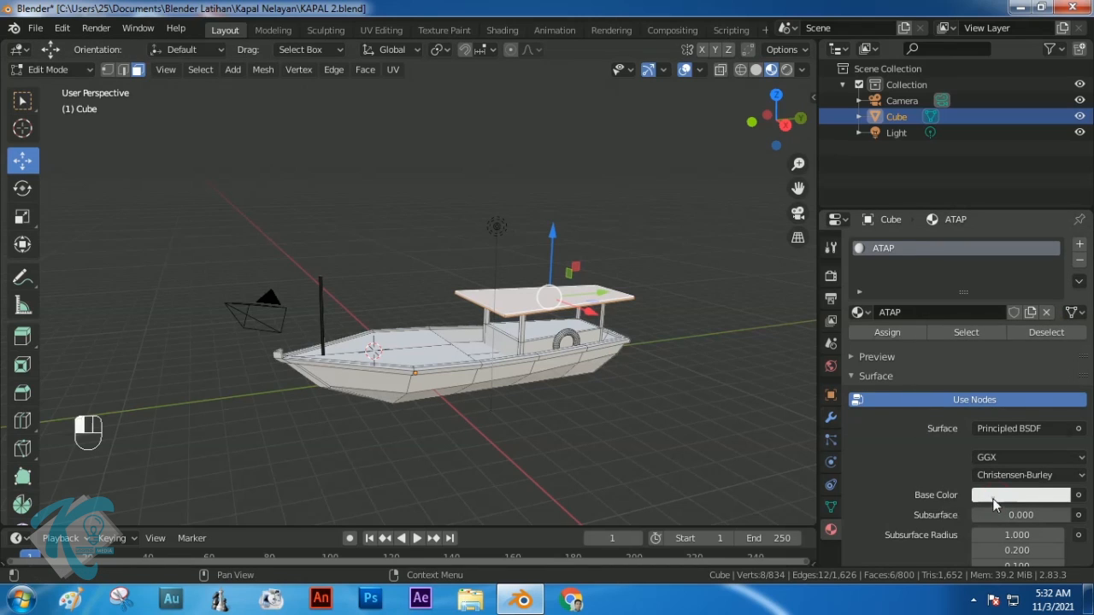
left_click(996, 500)
left_click_drag(989, 327, 1036, 300)
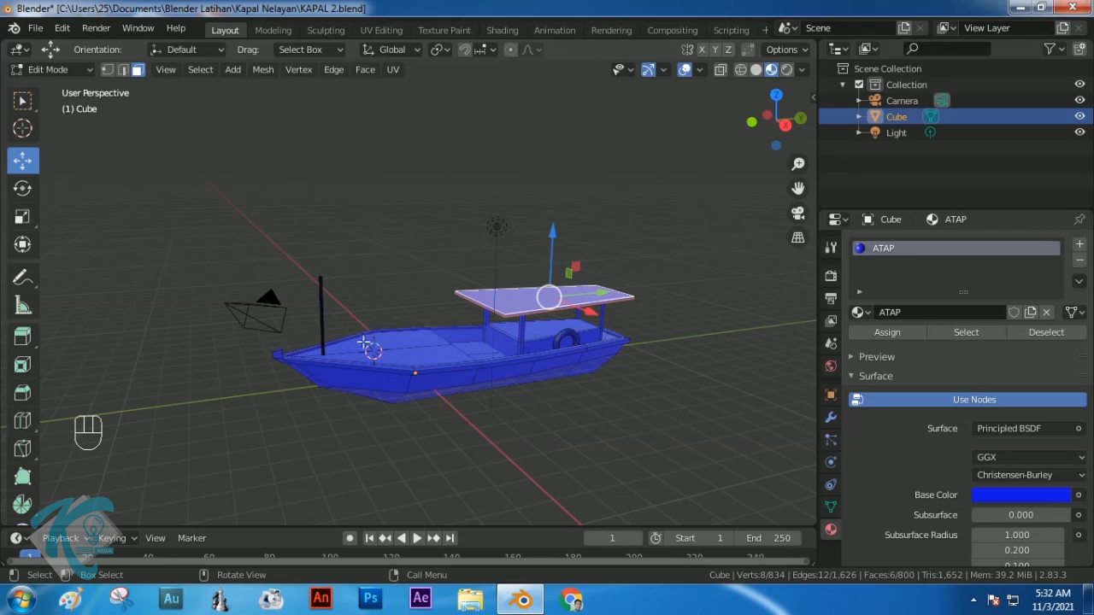
Select the cabin box beneath the roof with all its linked faces
left_click(734, 296)
middle_click_drag(732, 296, 650, 324)
left_click(530, 351)
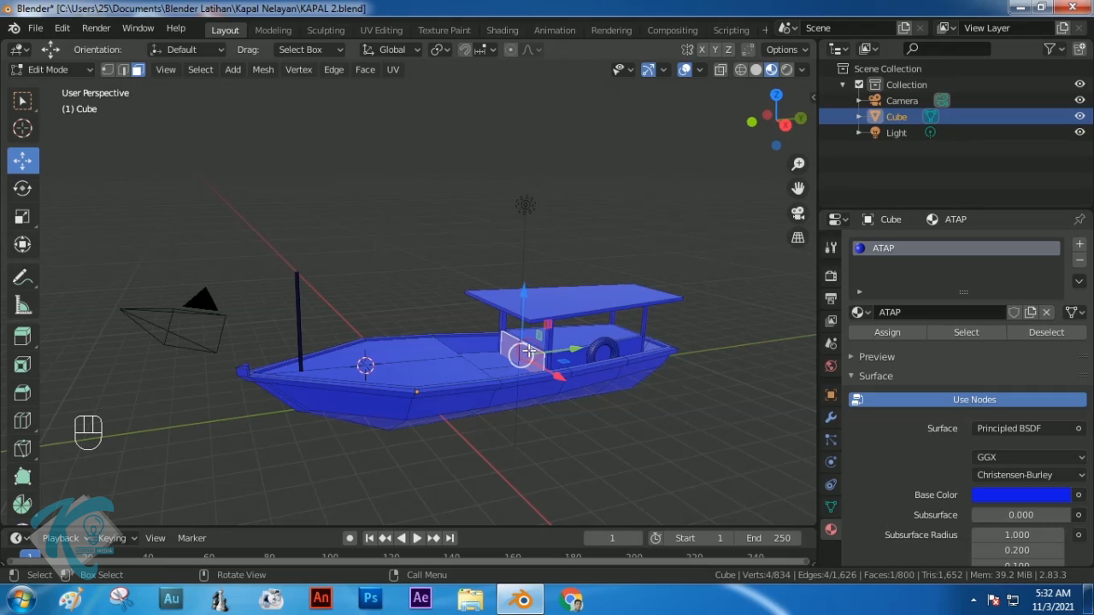
key("l")
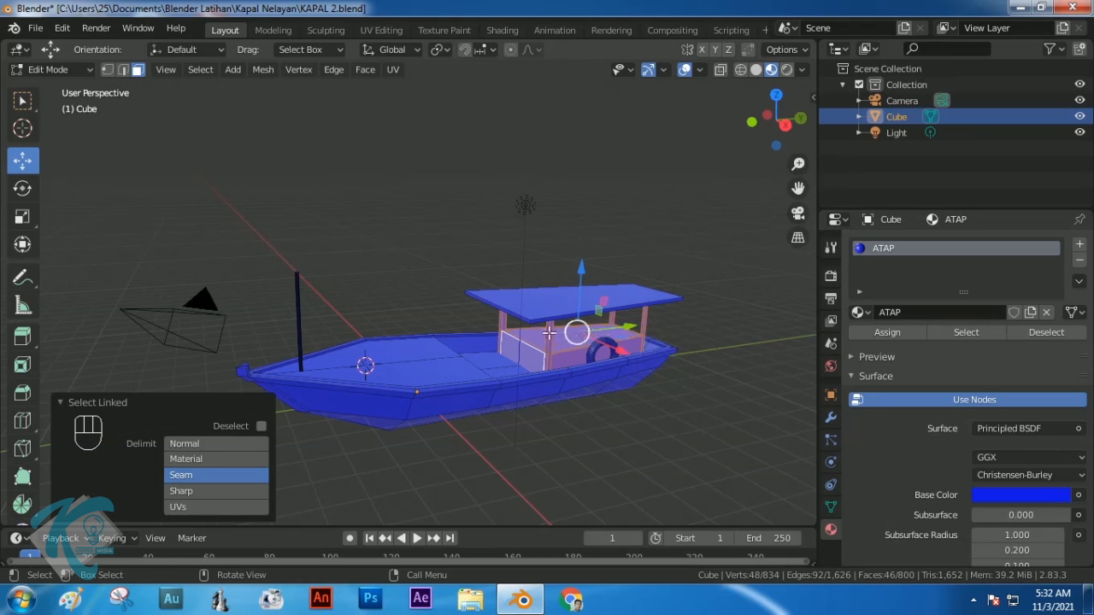
middle_click_drag(548, 333, 490, 293)
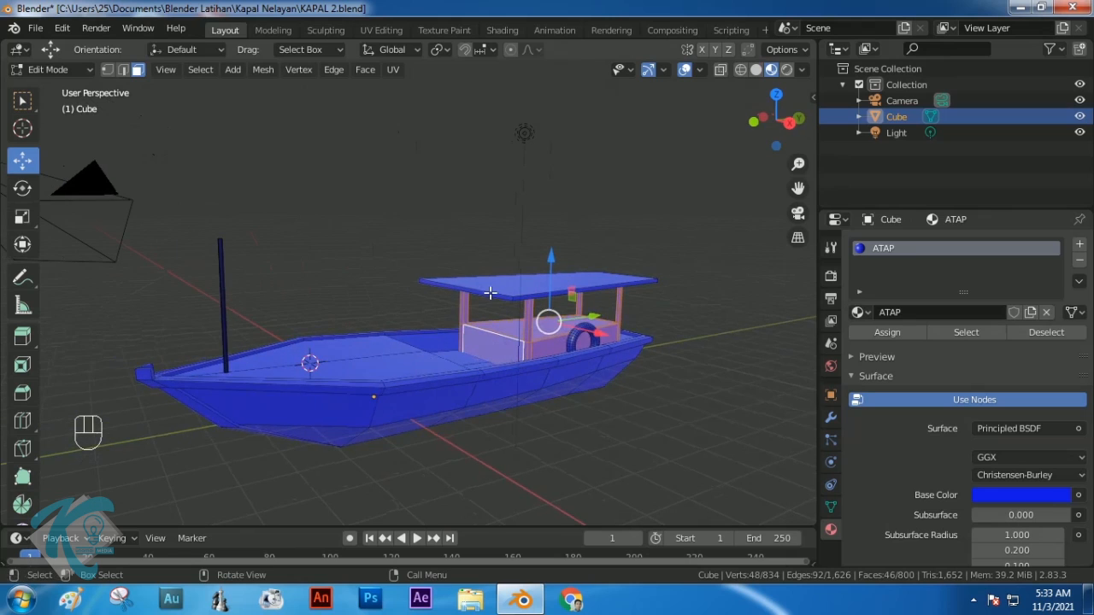
Remove the bow-facing sides of the two front roof posts from the cabin box selection
scroll(489, 294, "up", 6)
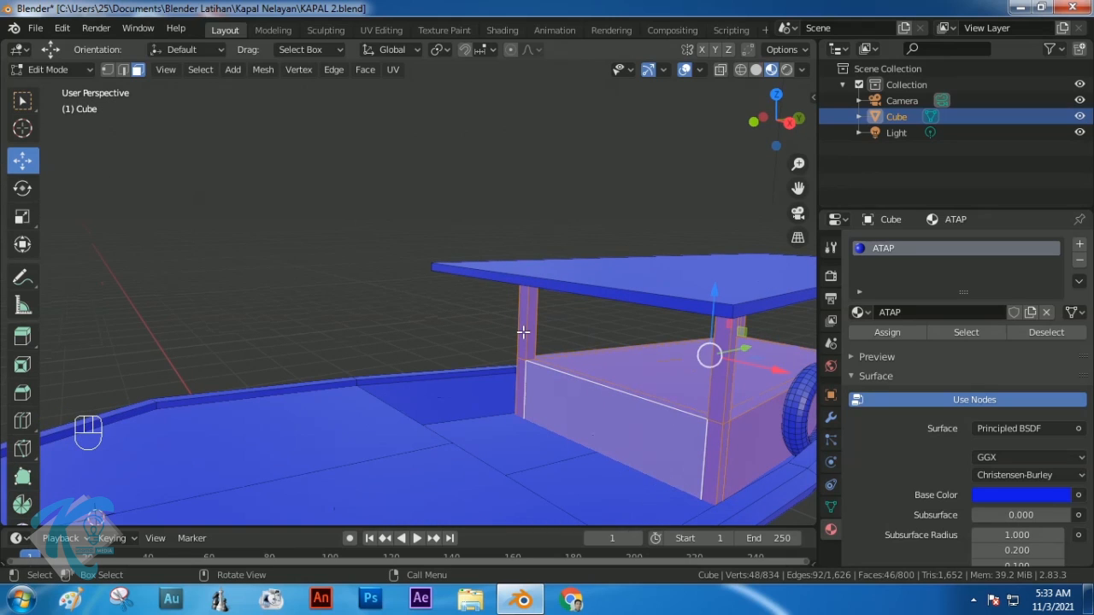
left_click(530, 328, "shift")
left_click(529, 329, "shift")
left_click(731, 381, "shift")
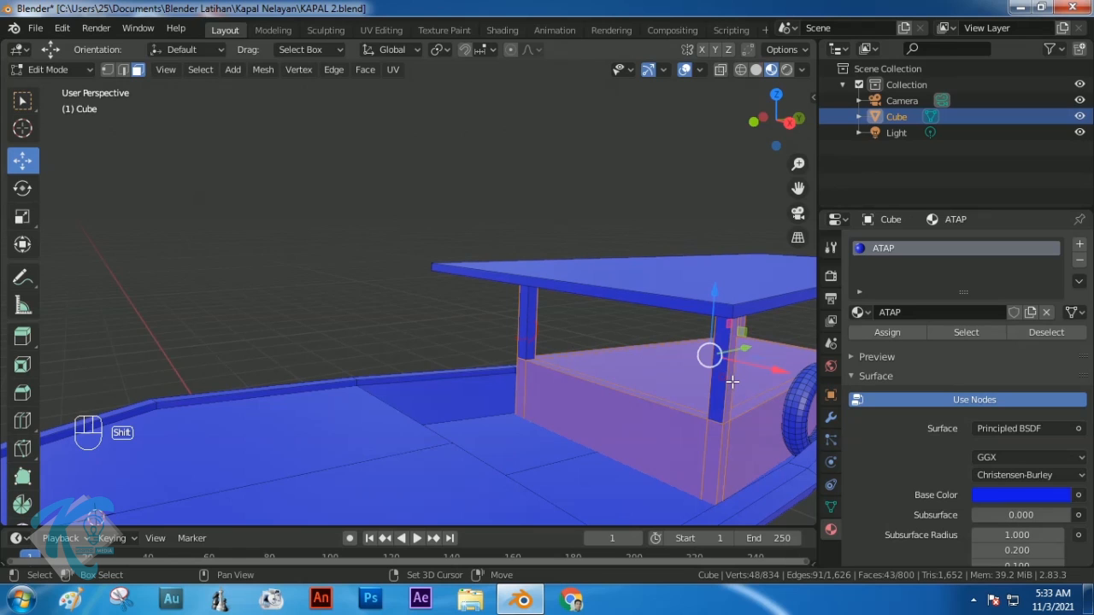
left_click(732, 382, "shift")
Deselect the remaining visible post faces seen from the life ring side, on both front posts and the nearest rear post
middle_click_drag(733, 381, 819, 320)
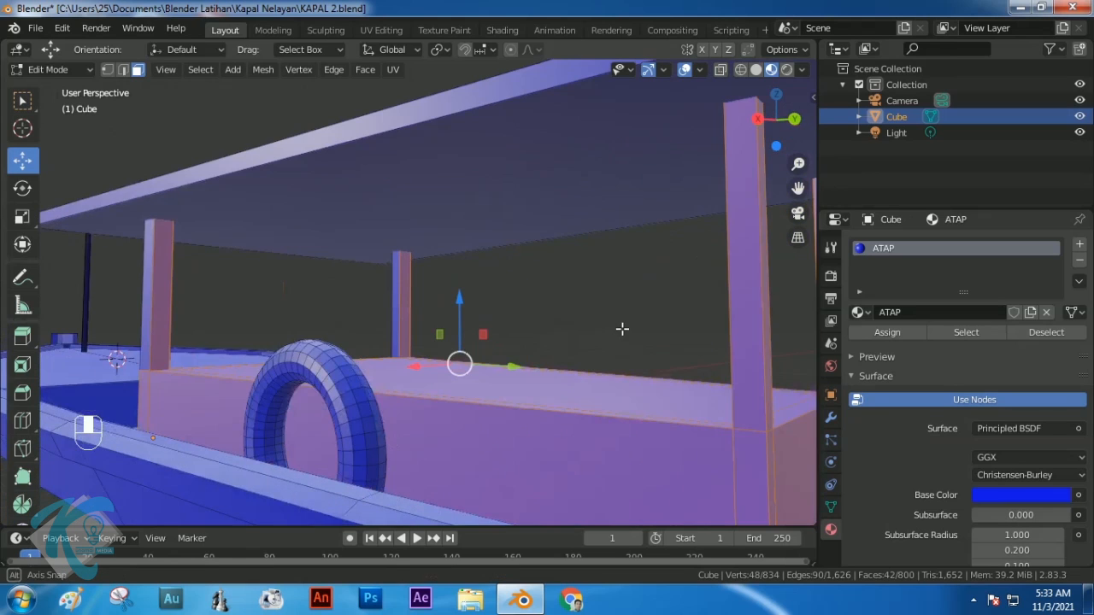
left_click(756, 330, "shift")
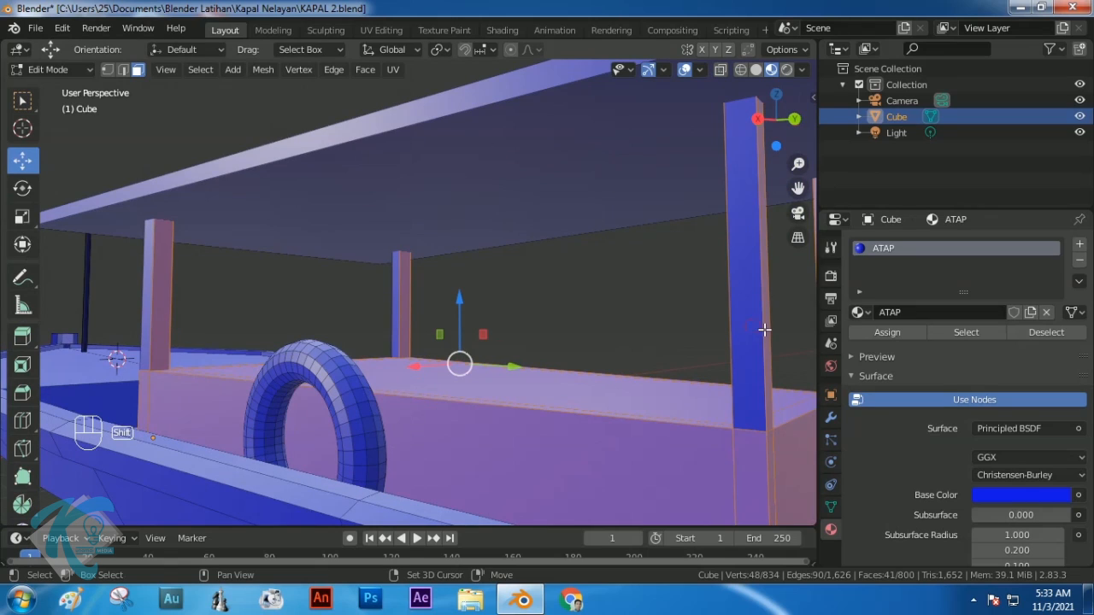
left_click(764, 329, "shift")
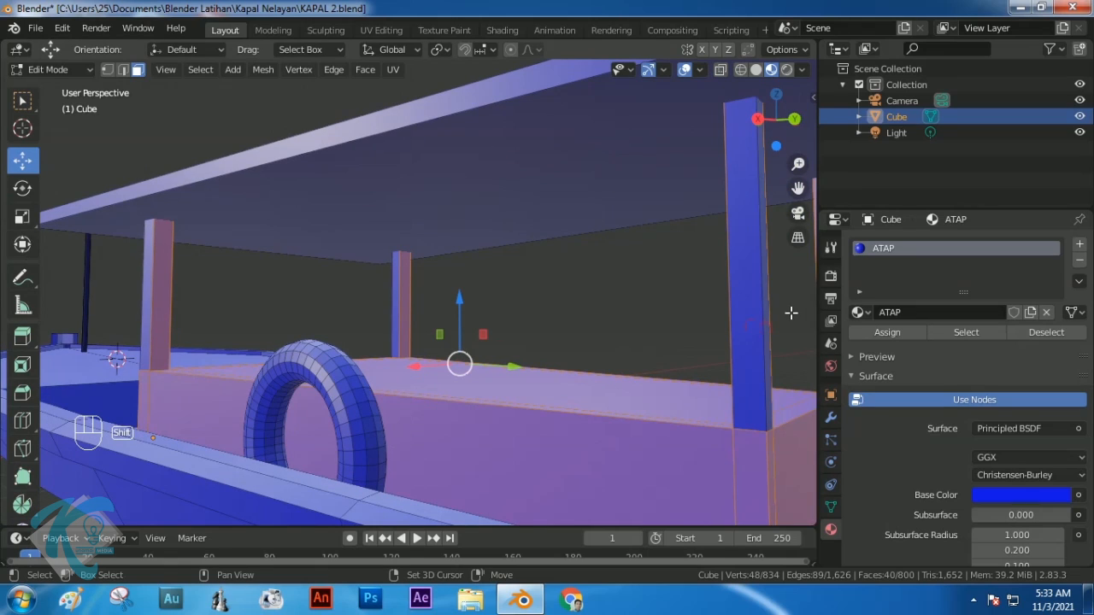
left_click(397, 301, "shift")
left_click(398, 301, "shift")
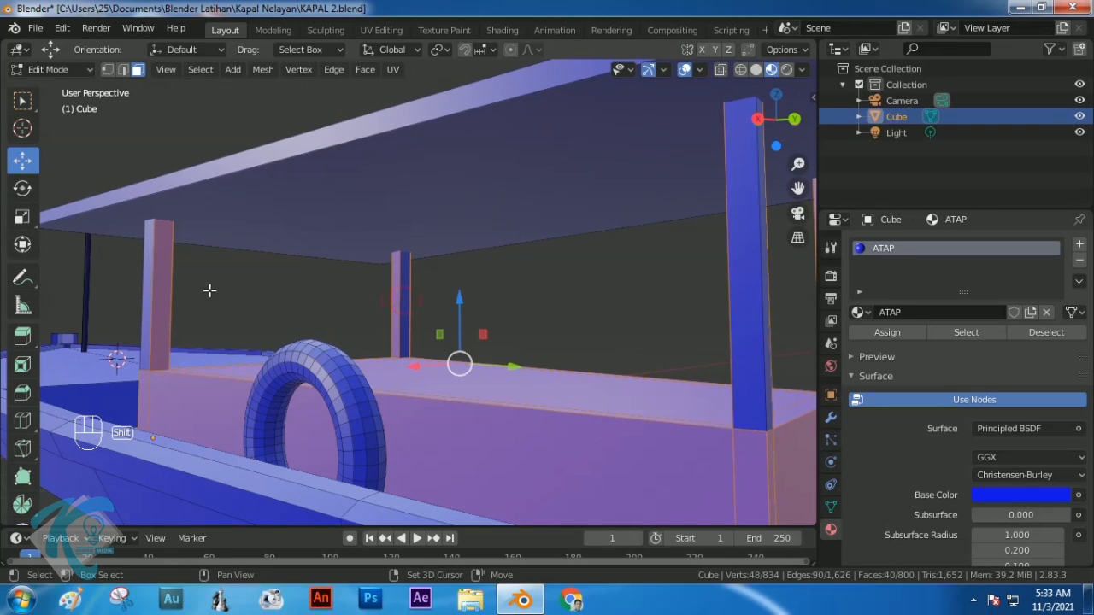
left_click(148, 283, "shift")
left_click(162, 286, "shift")
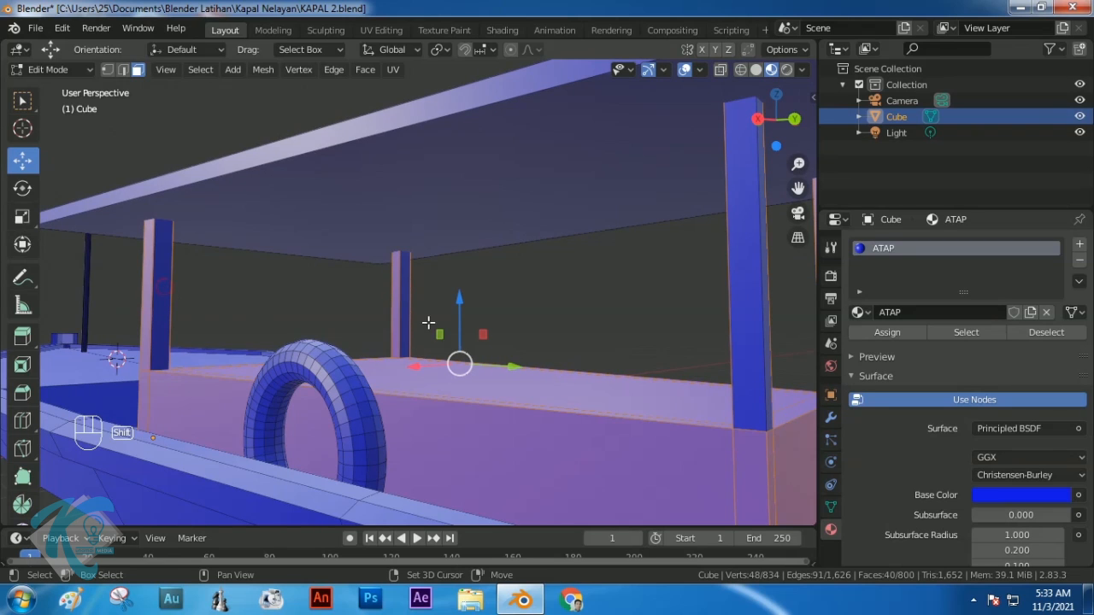
middle_click_drag(272, 322, 519, 362)
left_click(461, 337, "shift")
middle_click_drag(626, 337, 455, 315)
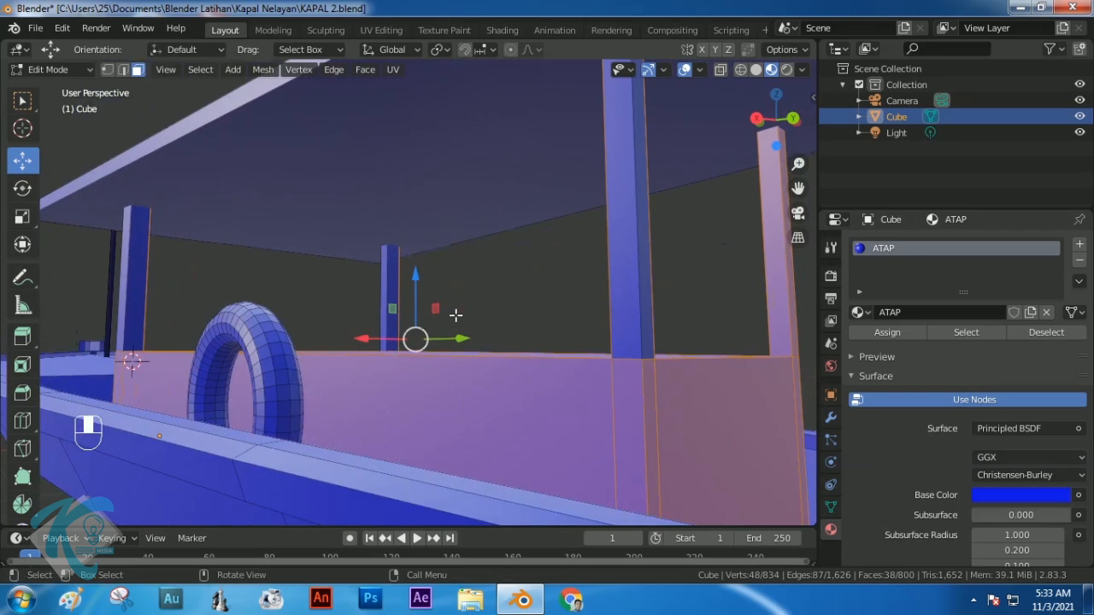
Deselect the two visible faces of the rear post on the side opposite the life ring
scroll(610, 288, "down", 5)
scroll(601, 288, "up", 1)
middle_click_drag(601, 289, 625, 307, "shift")
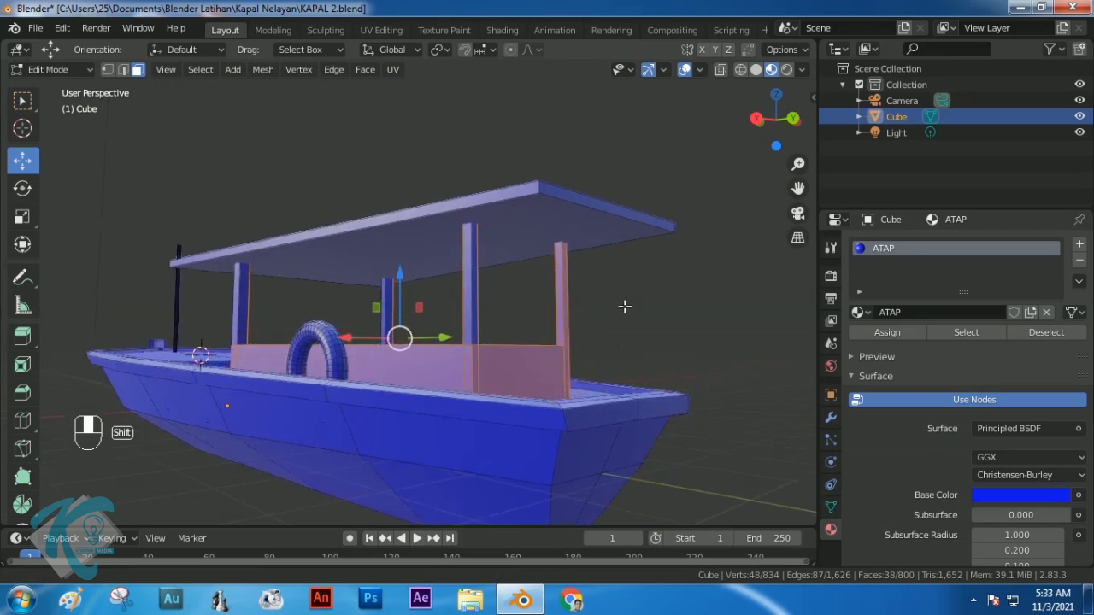
scroll(625, 306, "up", 2)
left_click(625, 299, "shift")
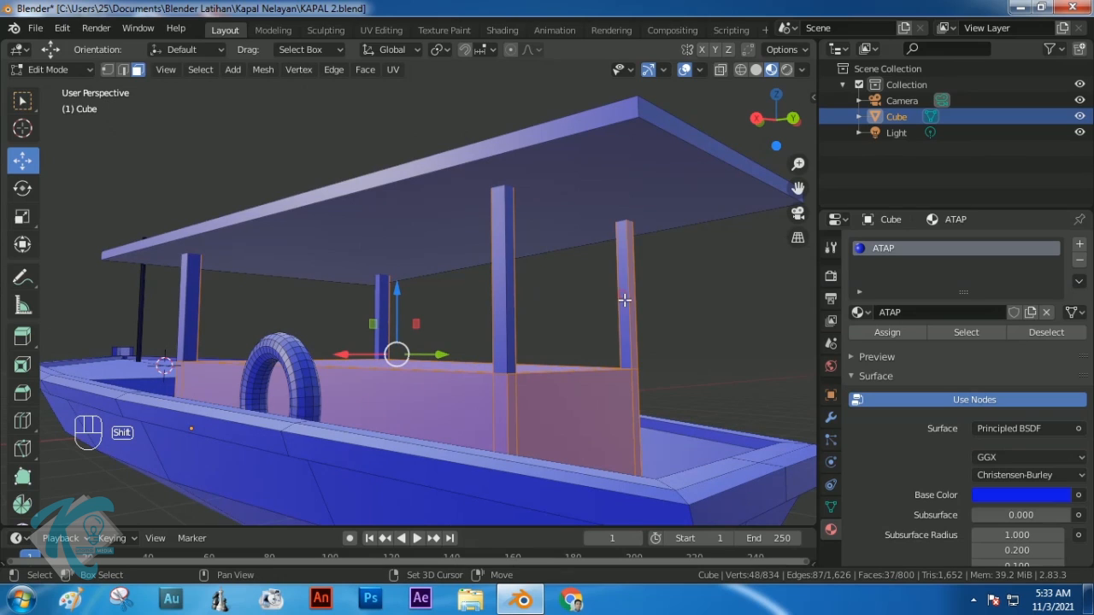
left_click(629, 301, "shift")
Deselect the remaining post faces from the opposite side of the boat, leaving only the cabin box selected
middle_click_drag(689, 307, 582, 318)
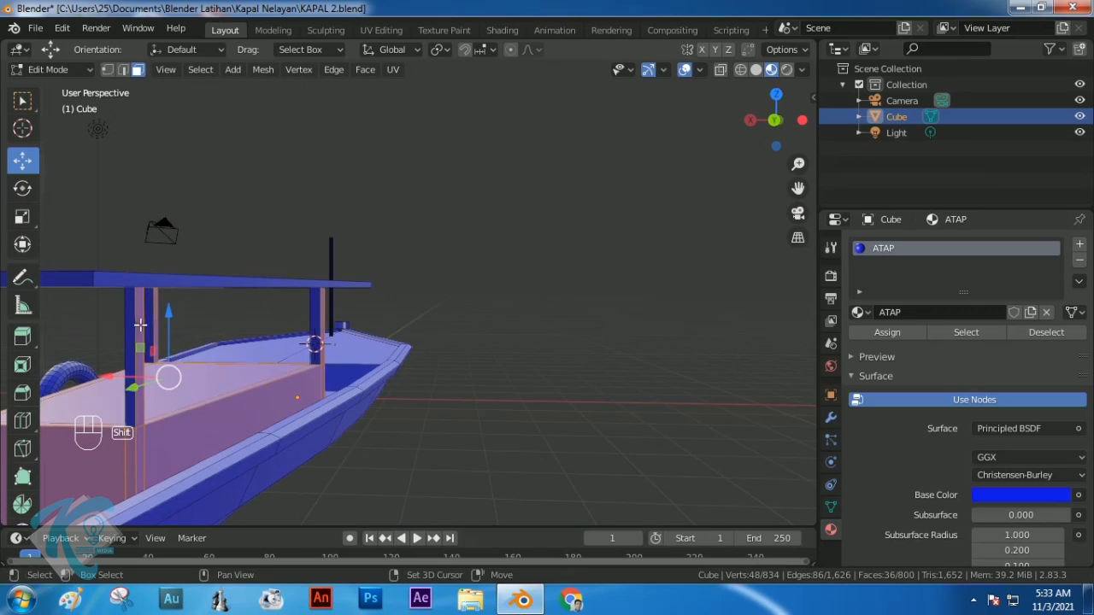
left_click(141, 326, "shift")
mouse_move(308, 328)
middle_mouse_down()
mouse_move(85, 329)
mouse_move(312, 328)
middle_mouse_up()
left_click(277, 325, "shift")
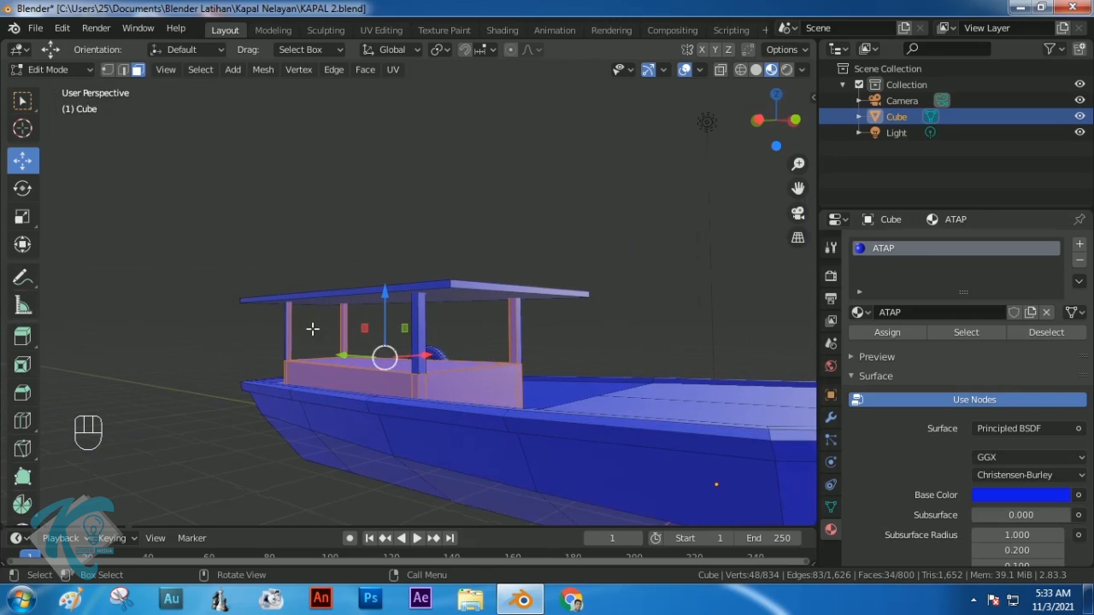
left_click(517, 341, "shift")
middle_click_drag(550, 337, 404, 332)
scroll(330, 342, "up", 2)
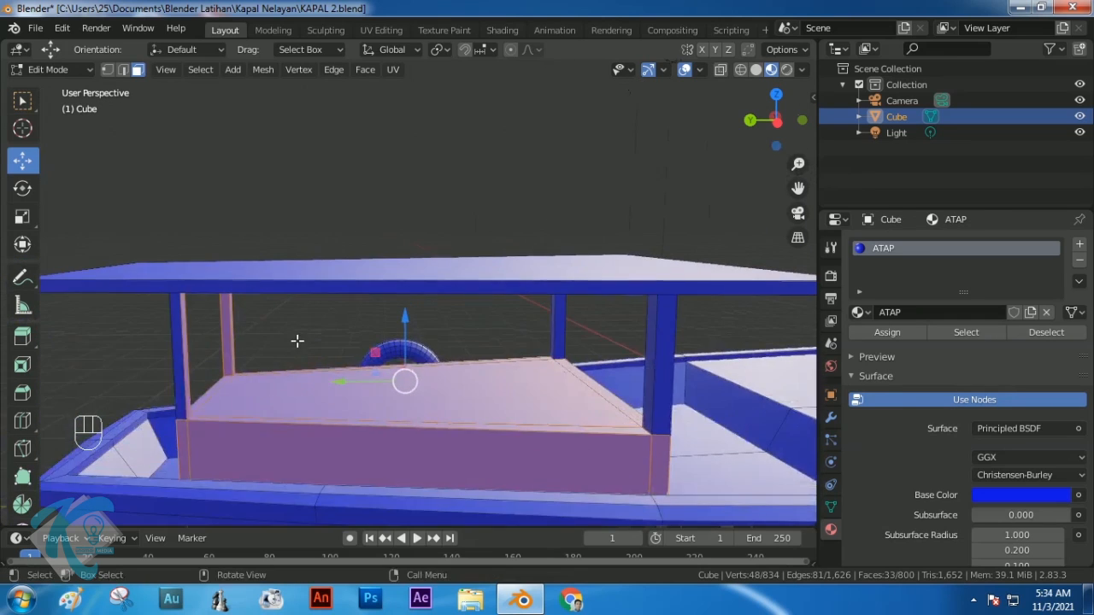
left_click(228, 343, "shift")
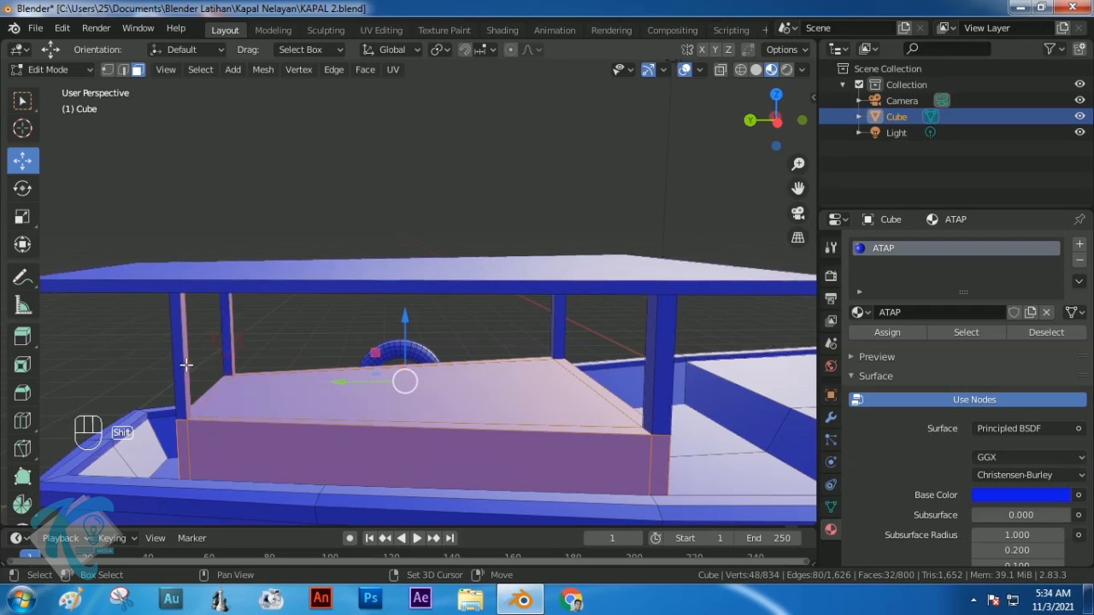
left_click(186, 363, "shift")
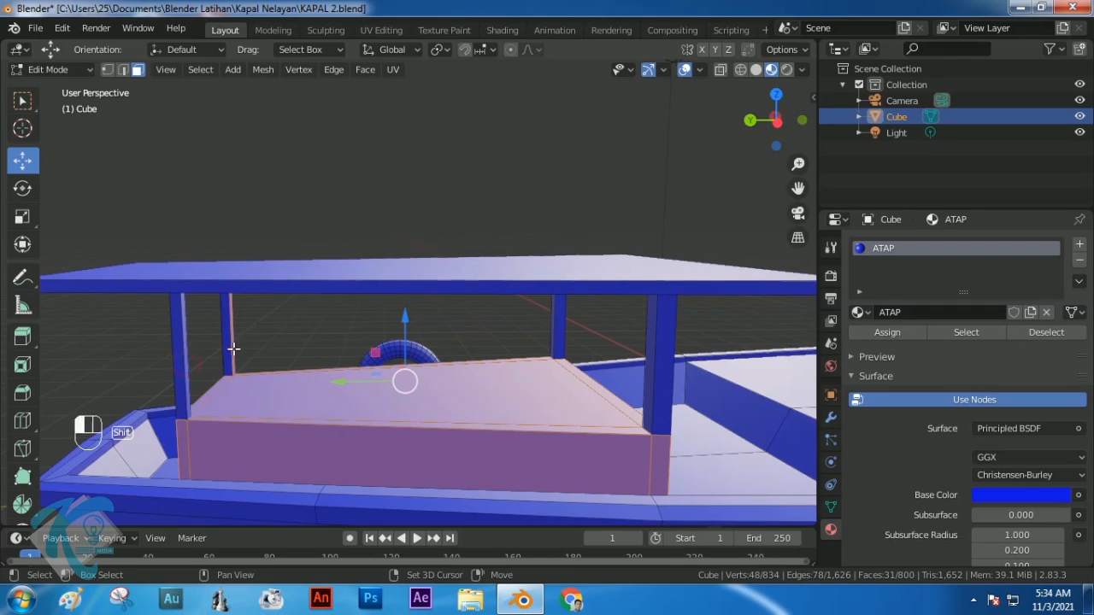
middle_click_drag(225, 360, 416, 373)
scroll(416, 374, "down", 2)
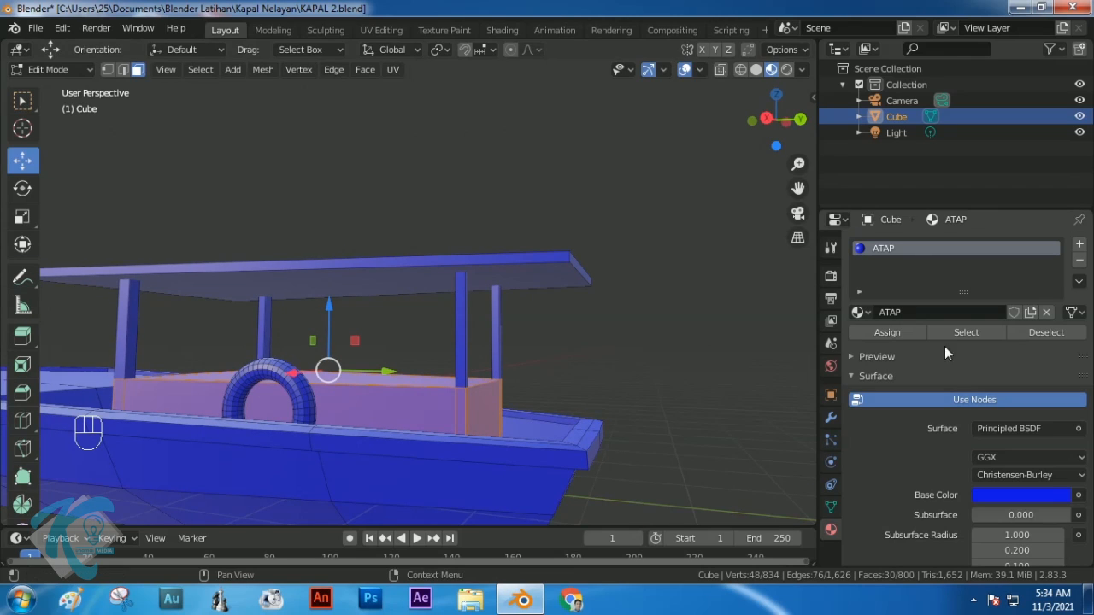
Add a new material slot with a material named KOTAK and assign it to the selected cabin box
left_click(1079, 245)
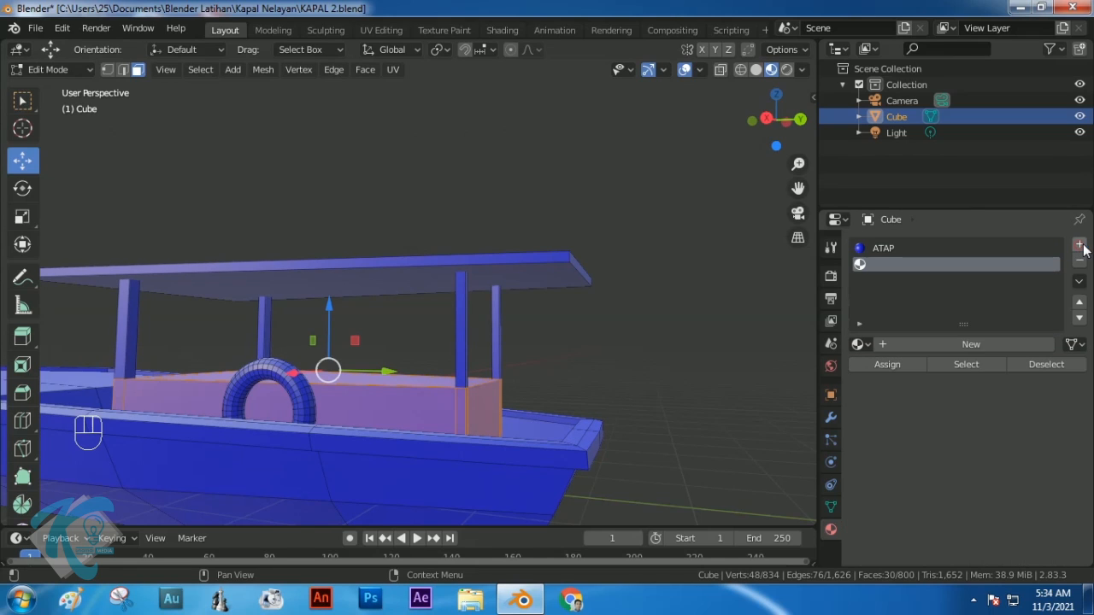
left_click(951, 345)
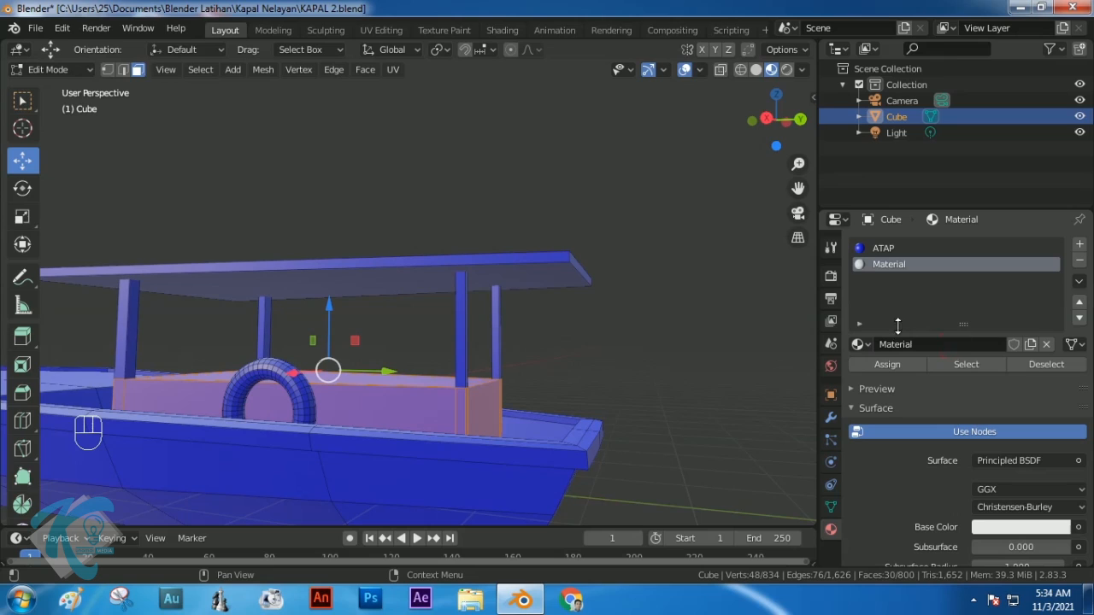
double_click(940, 345)
type("KOTAK")
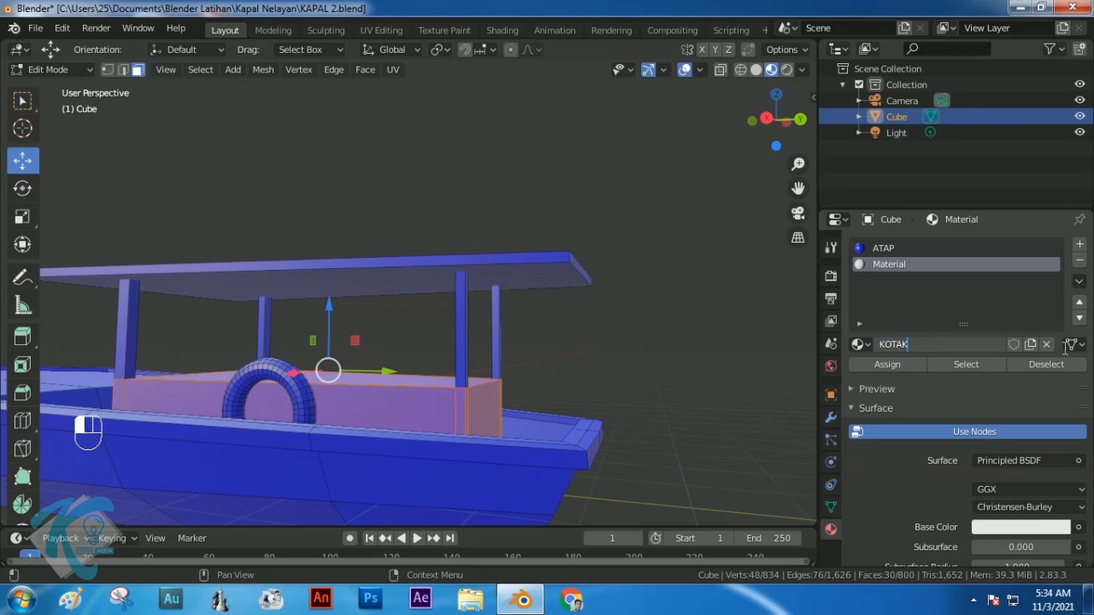
key("Return")
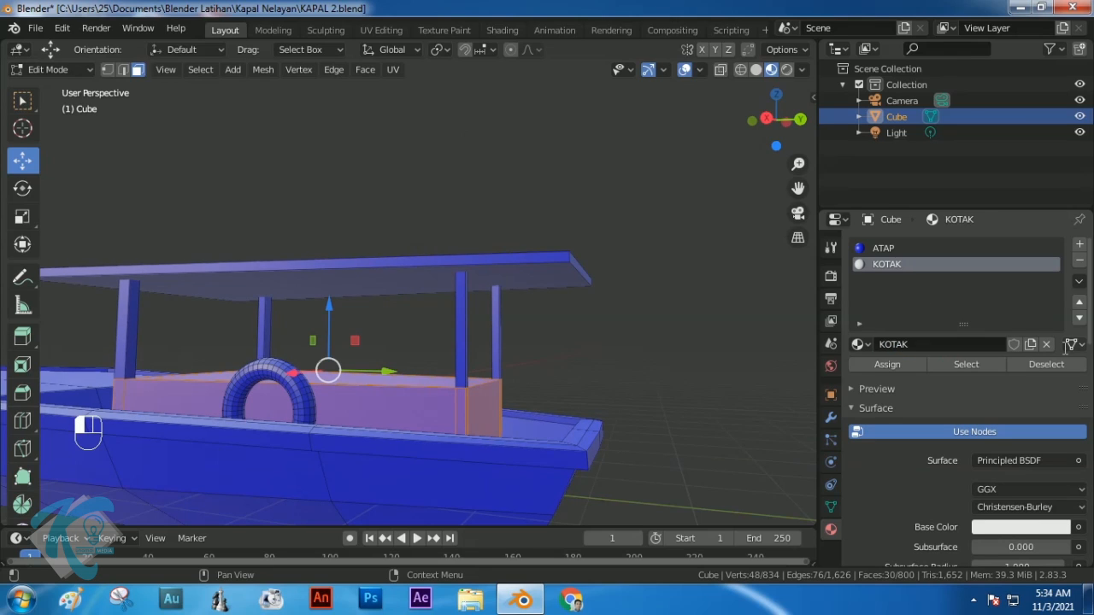
left_click(901, 366)
Set the KOTAK material's base color to a pale yellow and deselect the cabin box
left_click(1021, 527)
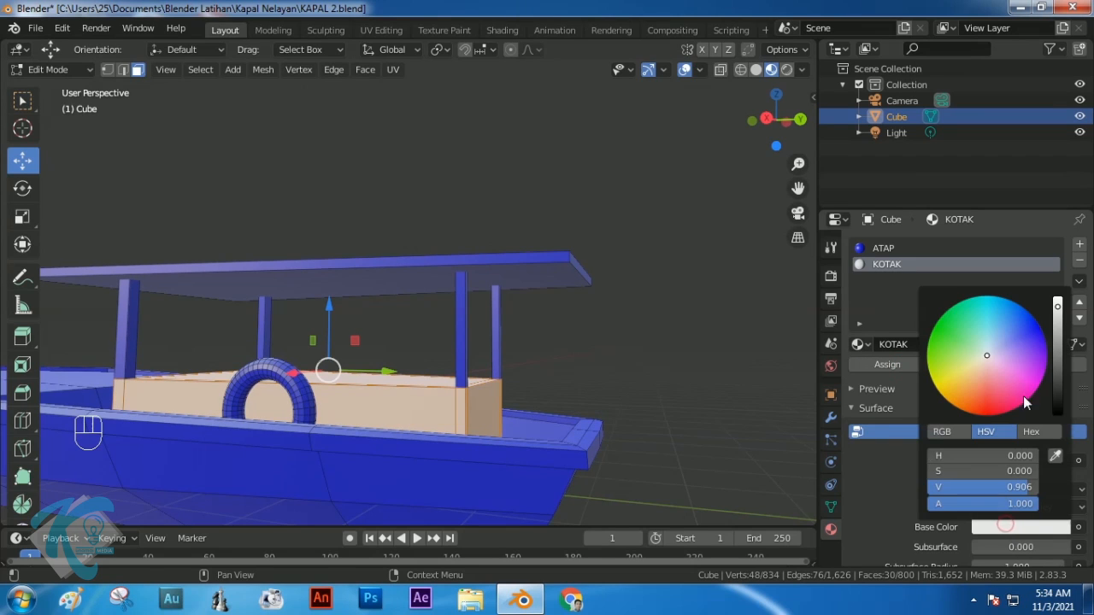
left_click(969, 366)
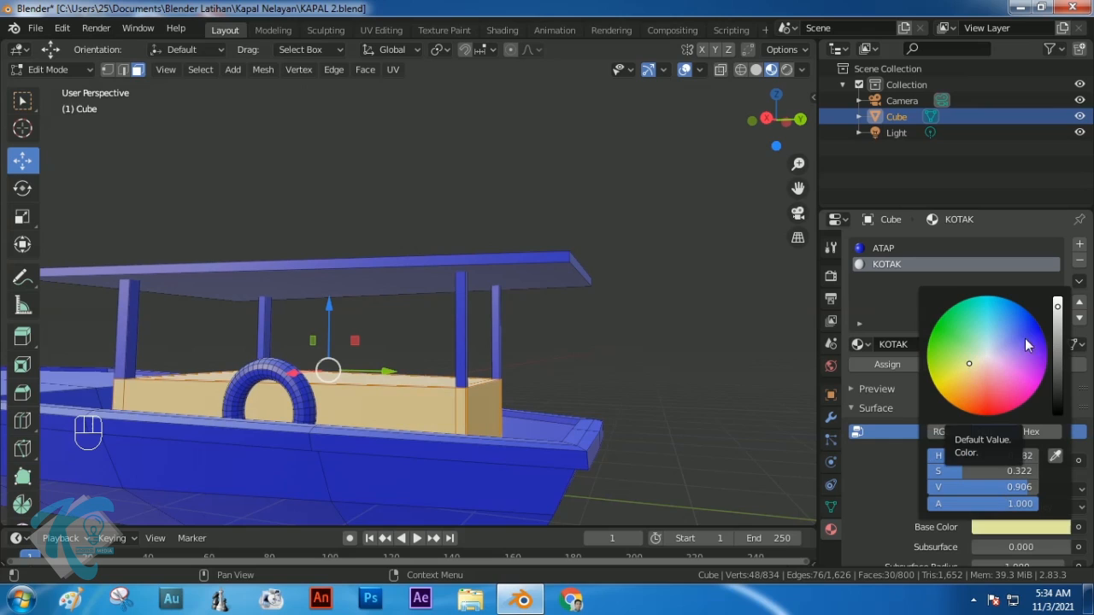
left_click(1058, 316)
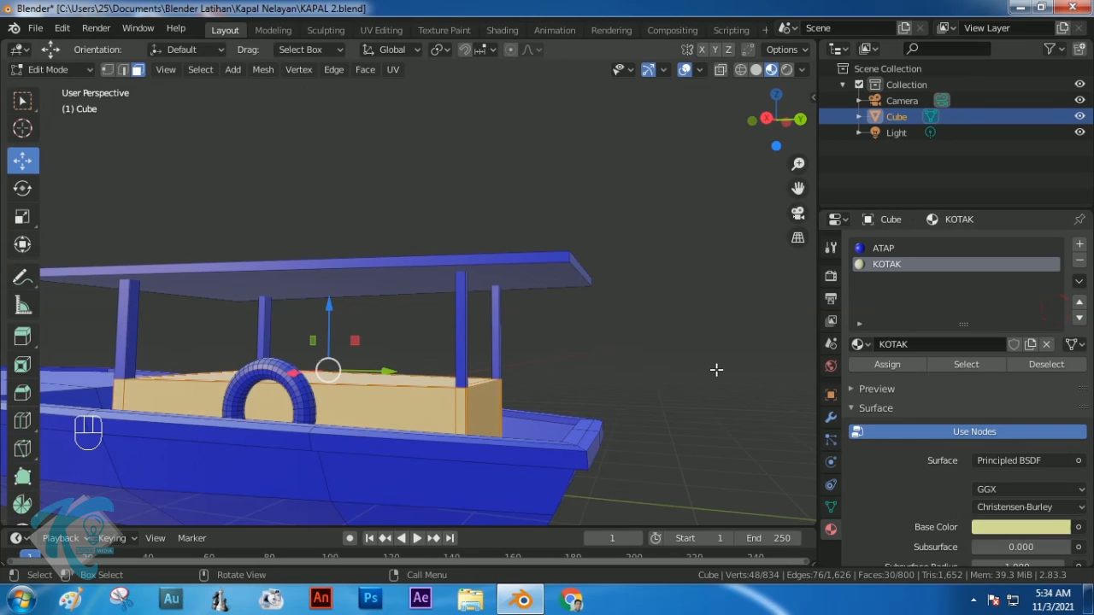
key("alt+a")
left_click_drag(102, 331, 667, 337)
left_click(666, 338)
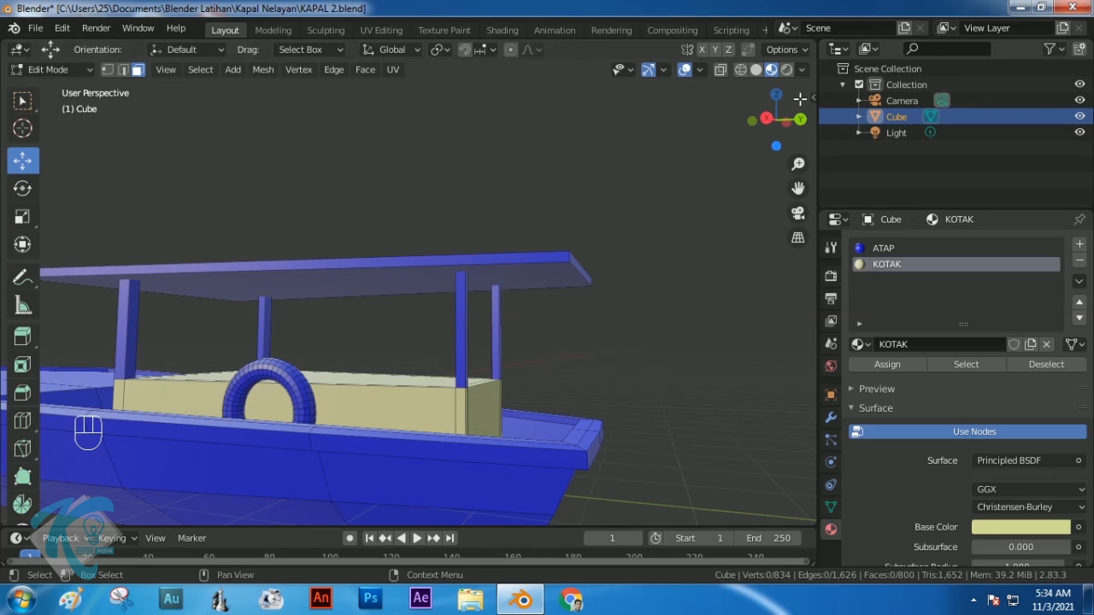
Turn on X-ray and box-select the faces of all four roof posts
left_click(720, 70)
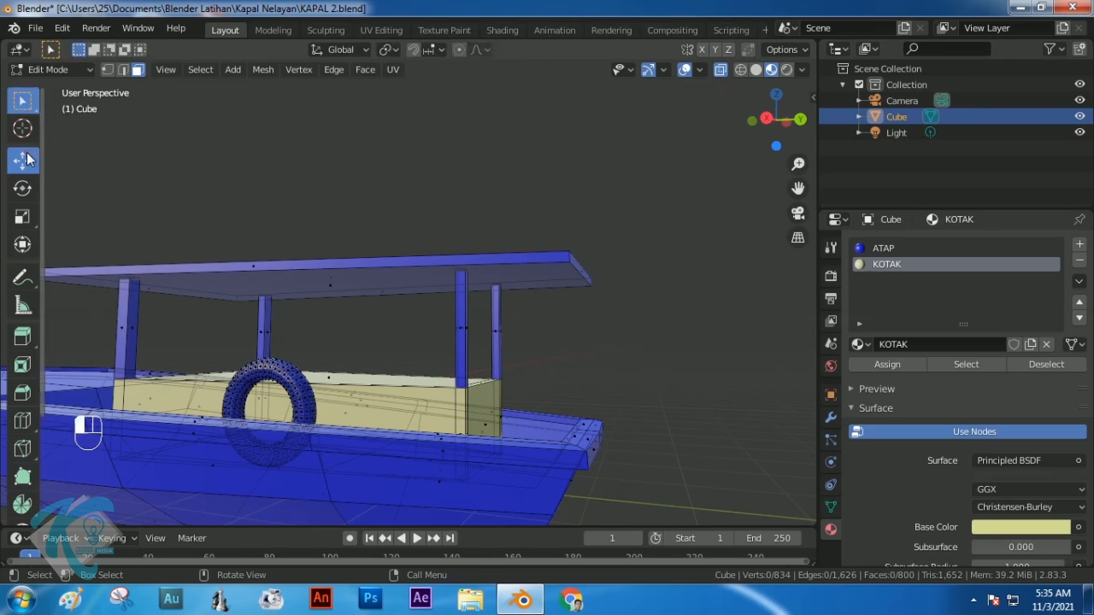
left_click(23, 102)
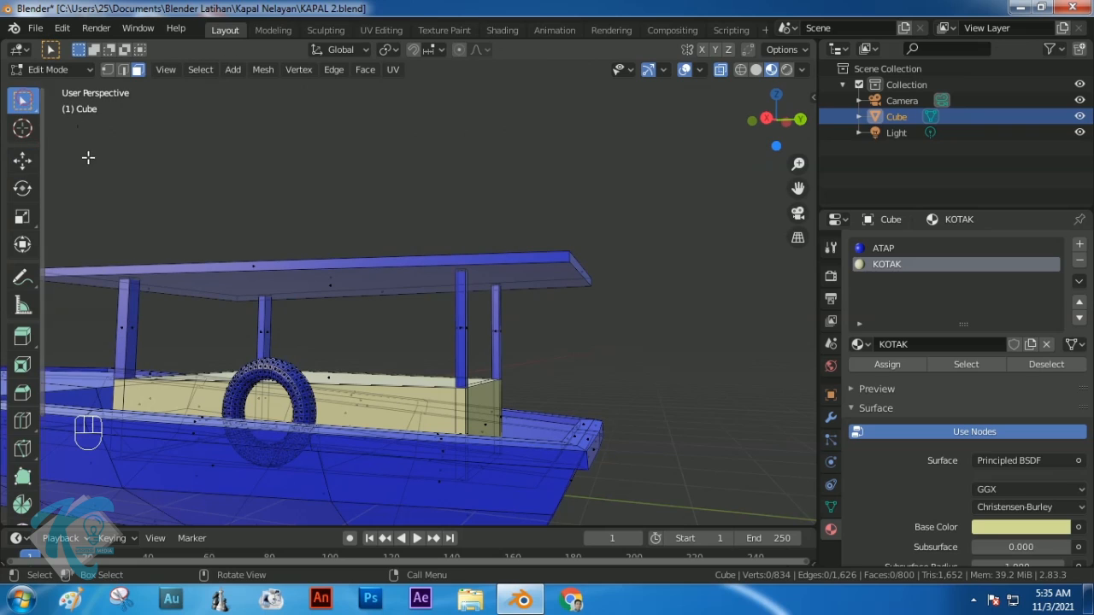
left_click_drag(97, 316, 308, 343, "shift")
left_click_drag(444, 312, 541, 335, "shift")
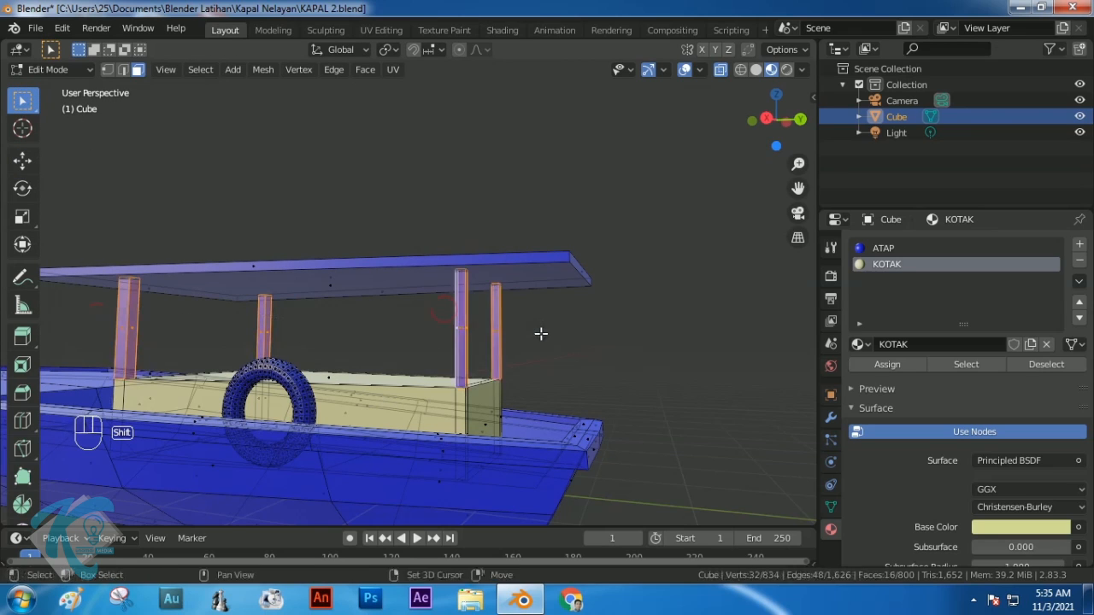
middle_click_drag(490, 357, 540, 344)
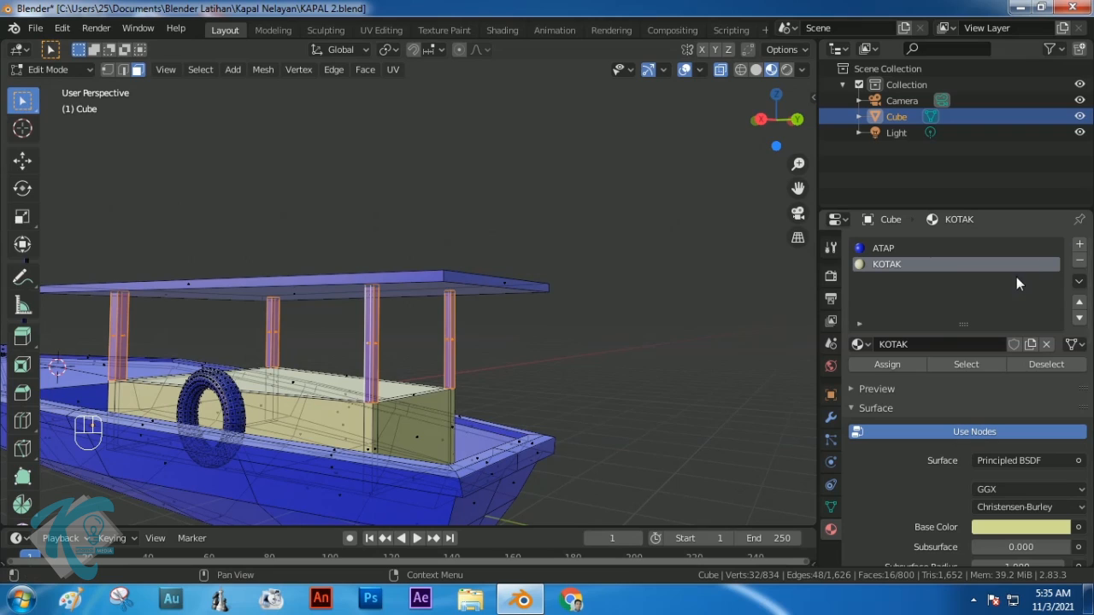
Add a new material slot with a material named TIANG and assign it to the selected posts
left_click(1081, 245)
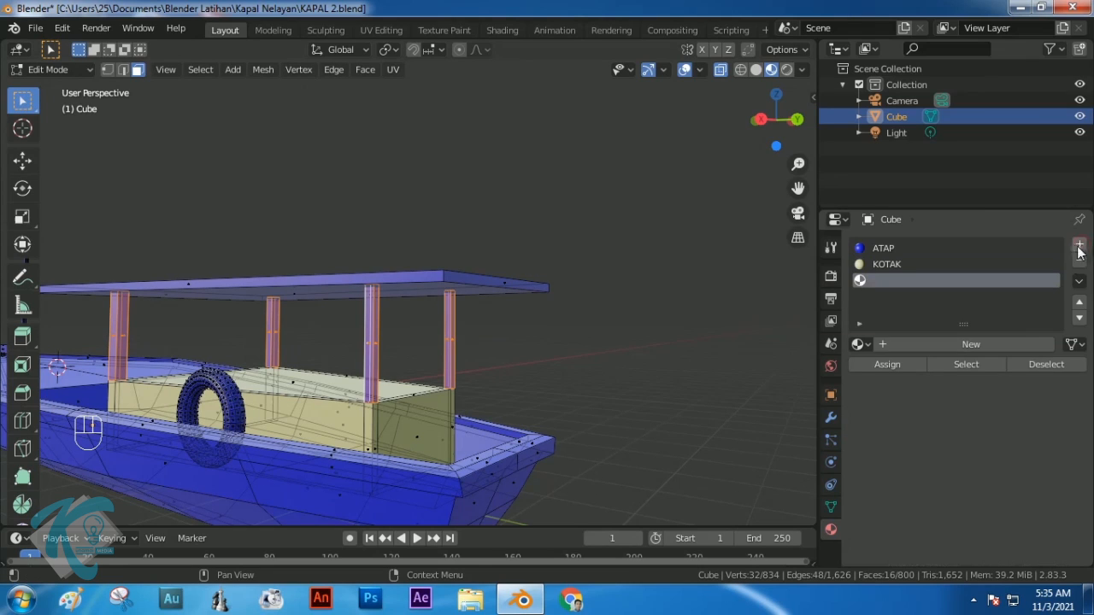
left_click(965, 344)
left_click(961, 344)
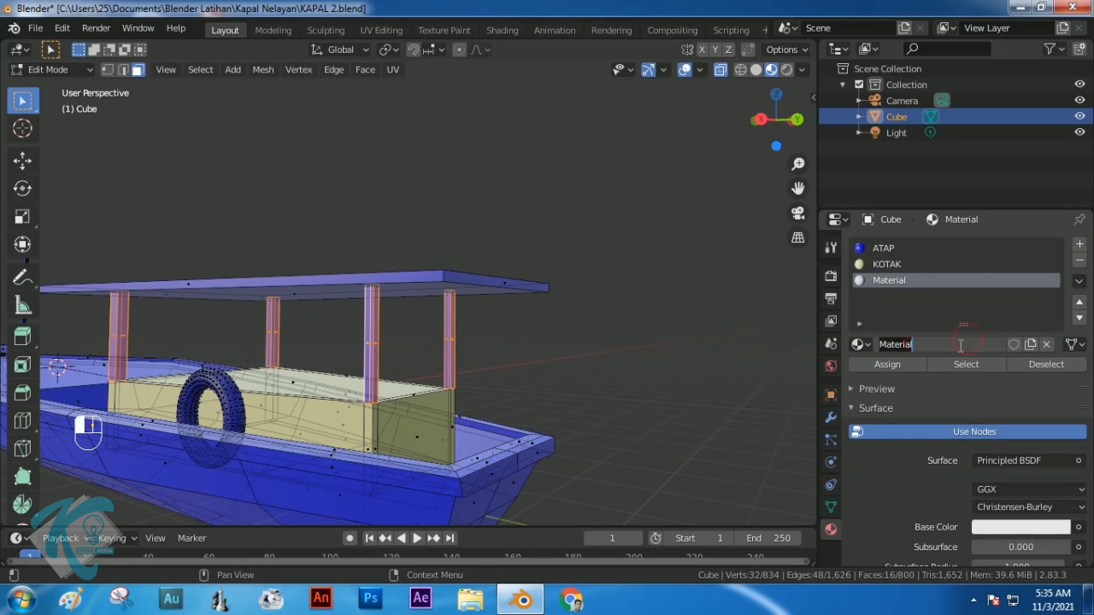
type("TIANG")
key("Return")
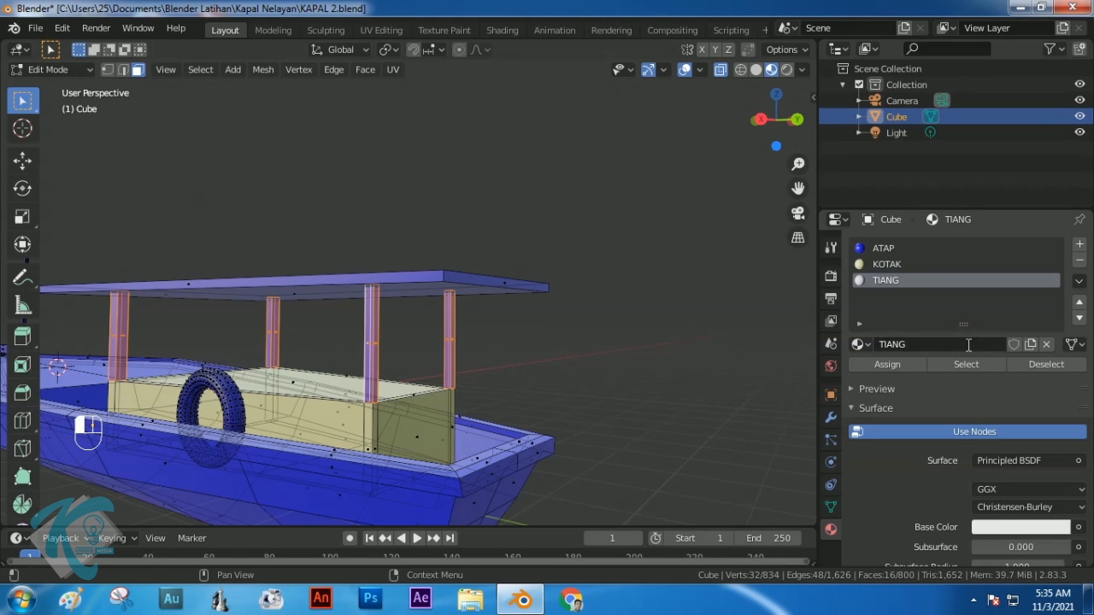
left_click(907, 363)
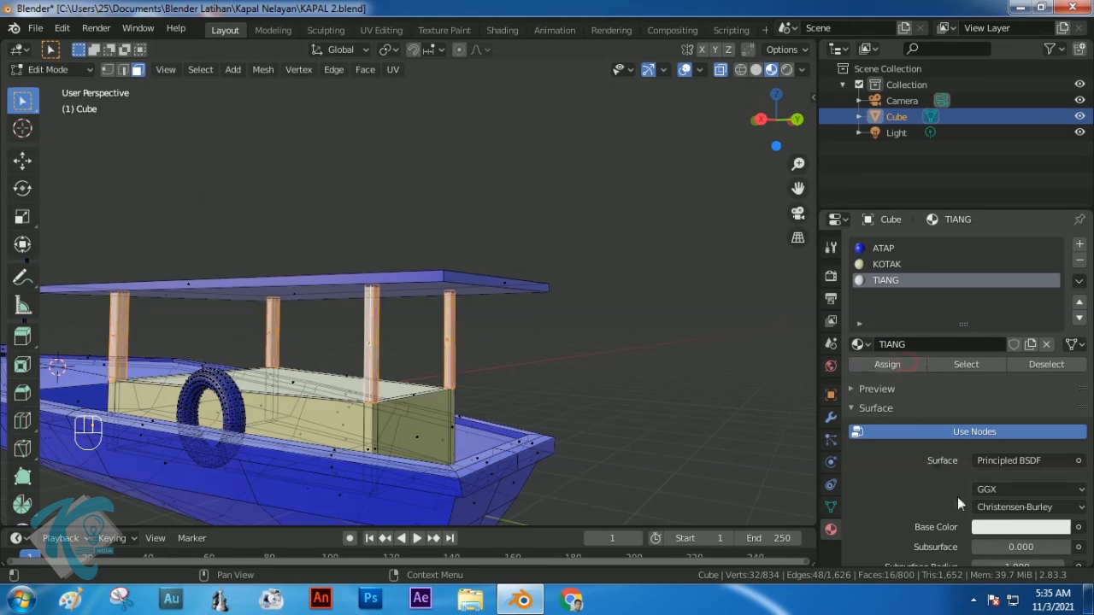
Set the TIANG material's base color to yellow-green, deselect the posts and turn off X-ray
left_click(997, 531)
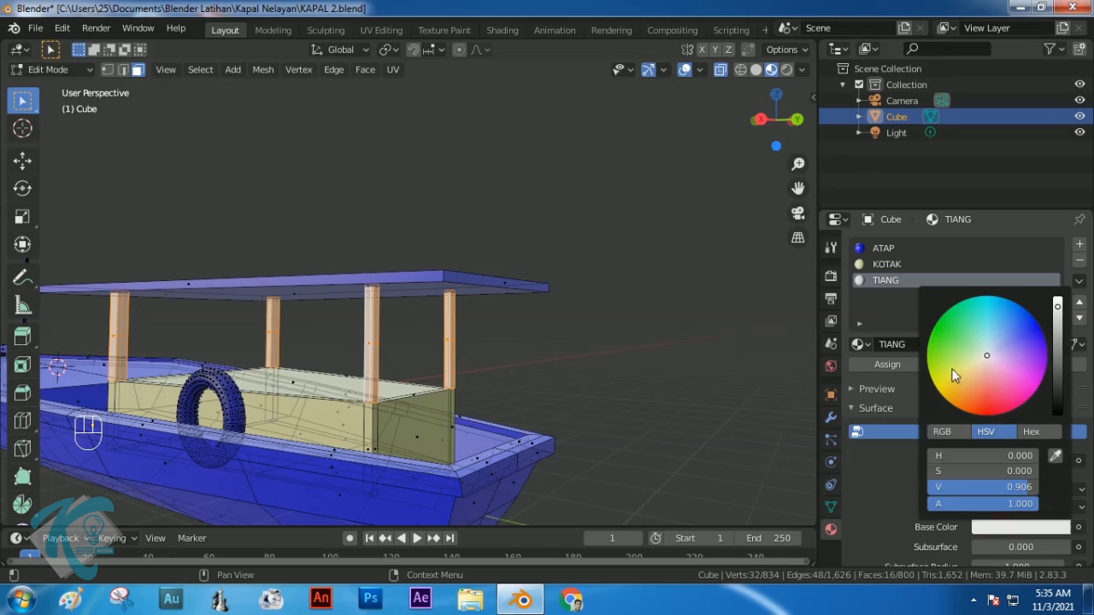
left_click_drag(955, 368, 942, 358)
left_click(671, 334)
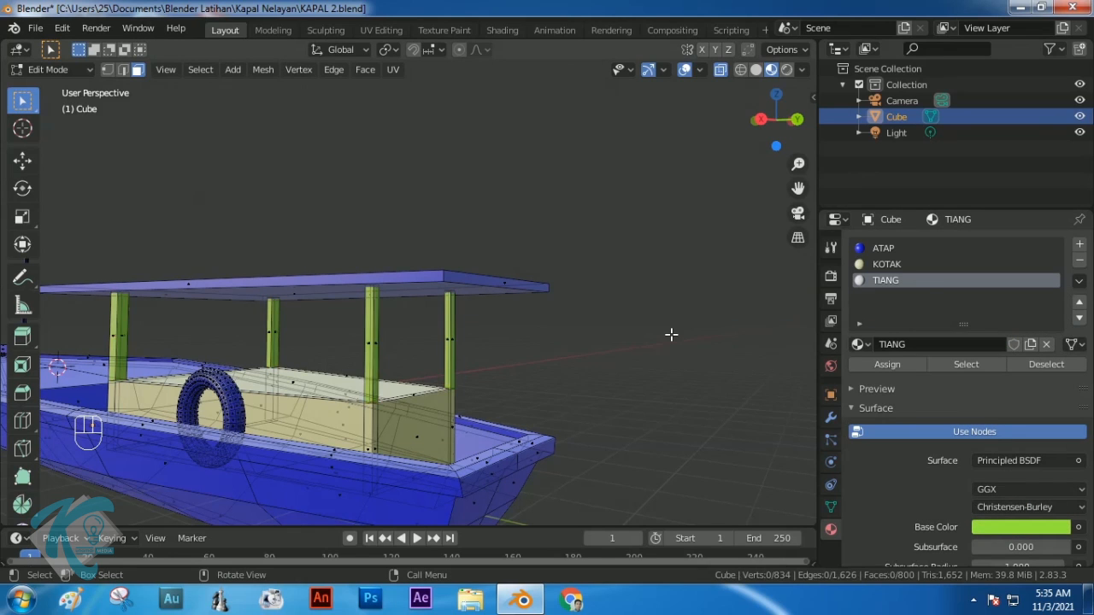
left_click(720, 69)
Select the entire life ring beside the cabin box through its linked faces
middle_click_drag(462, 364, 542, 367)
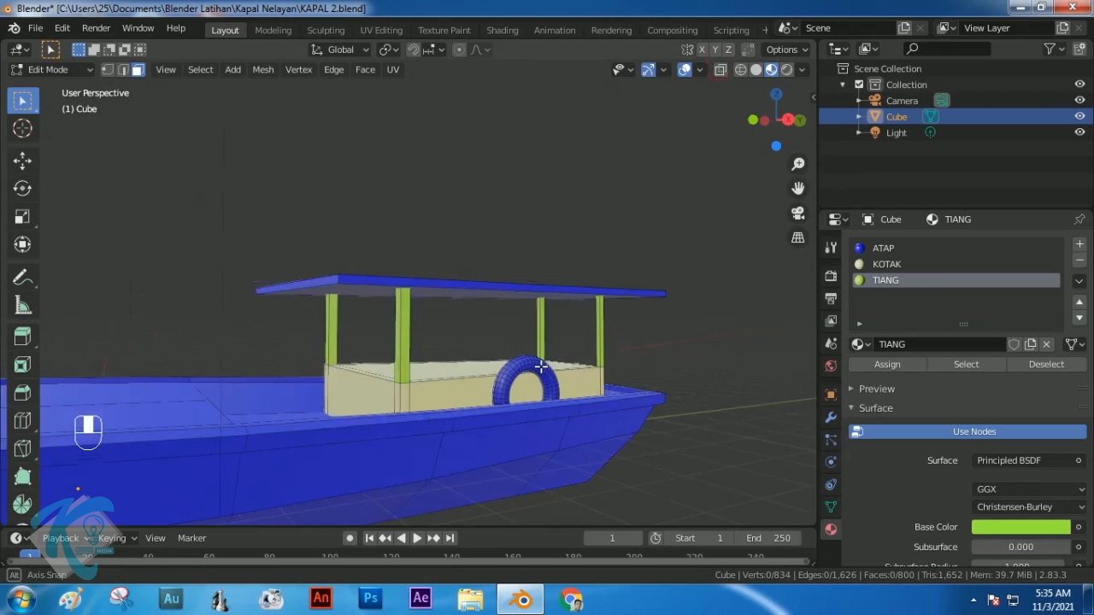
left_click(519, 368)
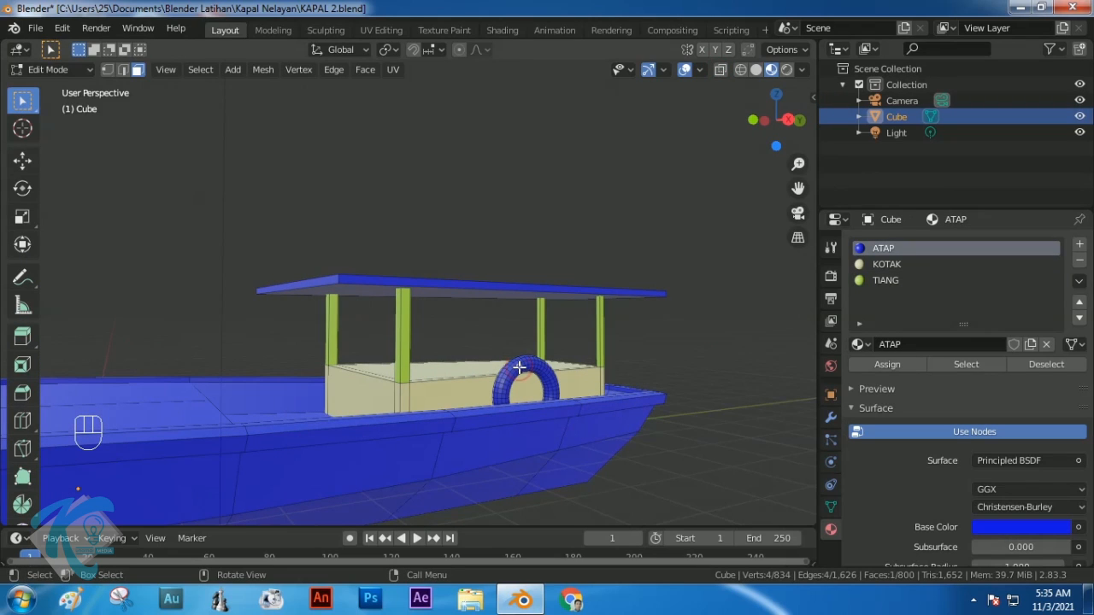
key("l")
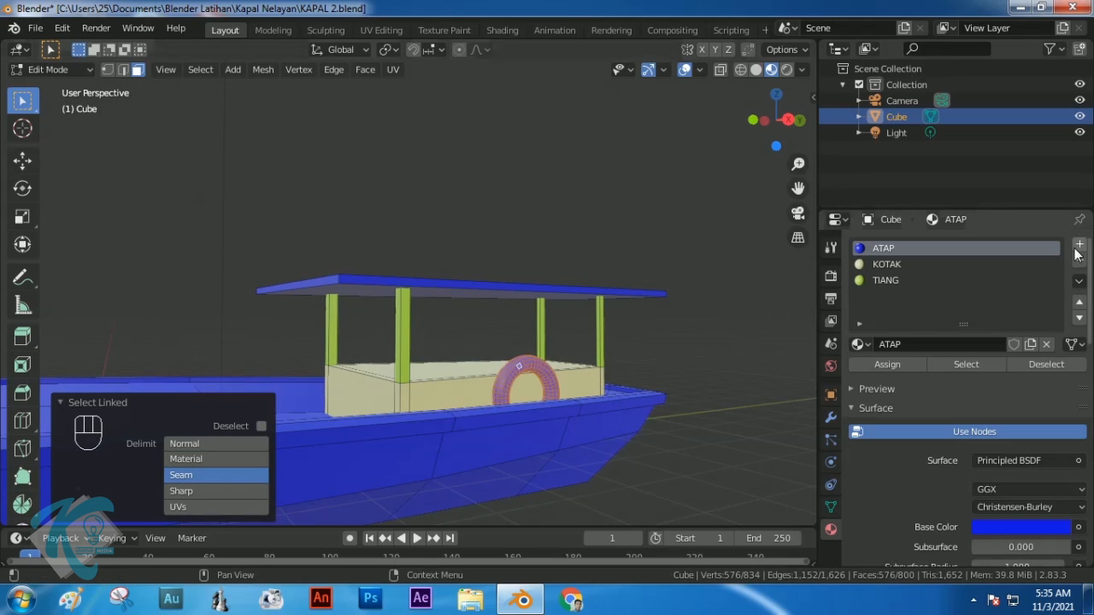
Add a new material slot with a material named BAN and assign it to the selected life ring
left_click(1080, 244)
left_click(937, 345)
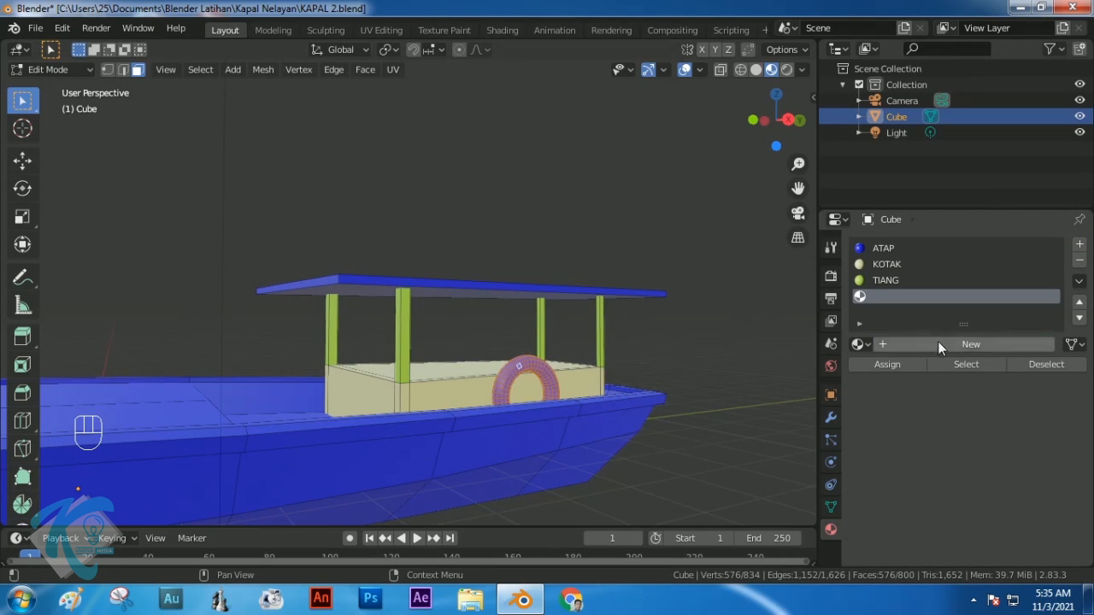
double_click(933, 344)
type("BAN")
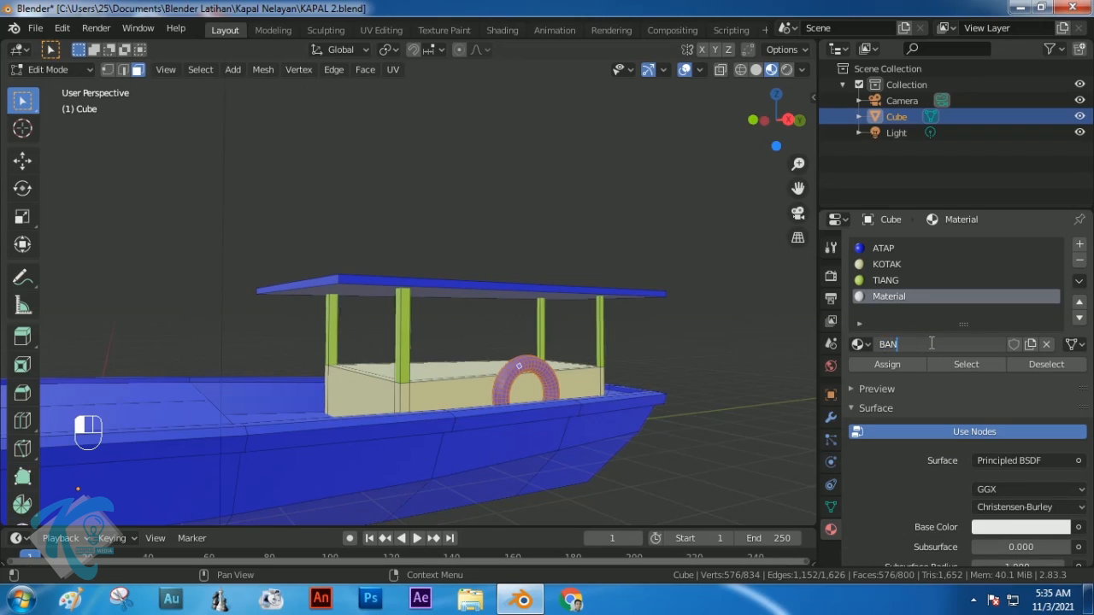
key("Return")
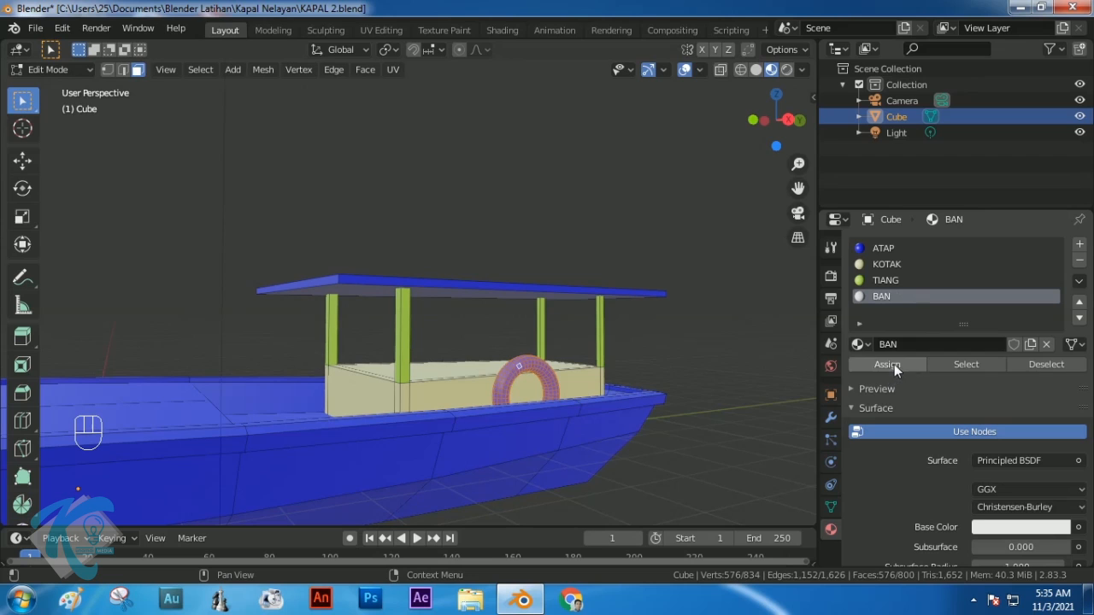
left_click(892, 364)
scroll(381, 414, "down", 3)
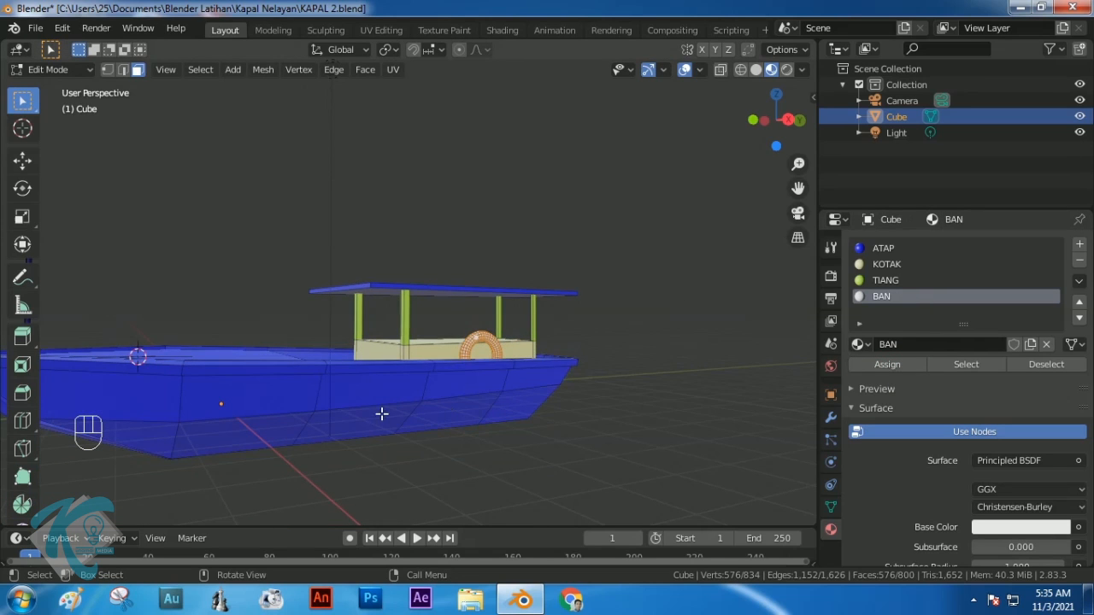
middle_click_drag(372, 415, 459, 410)
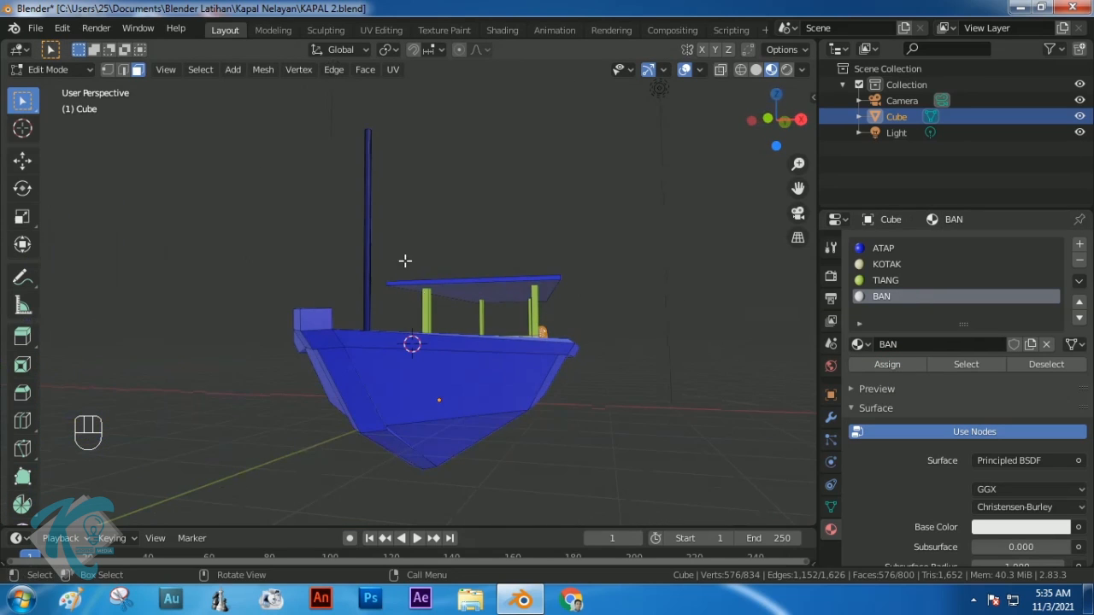
left_click(370, 155)
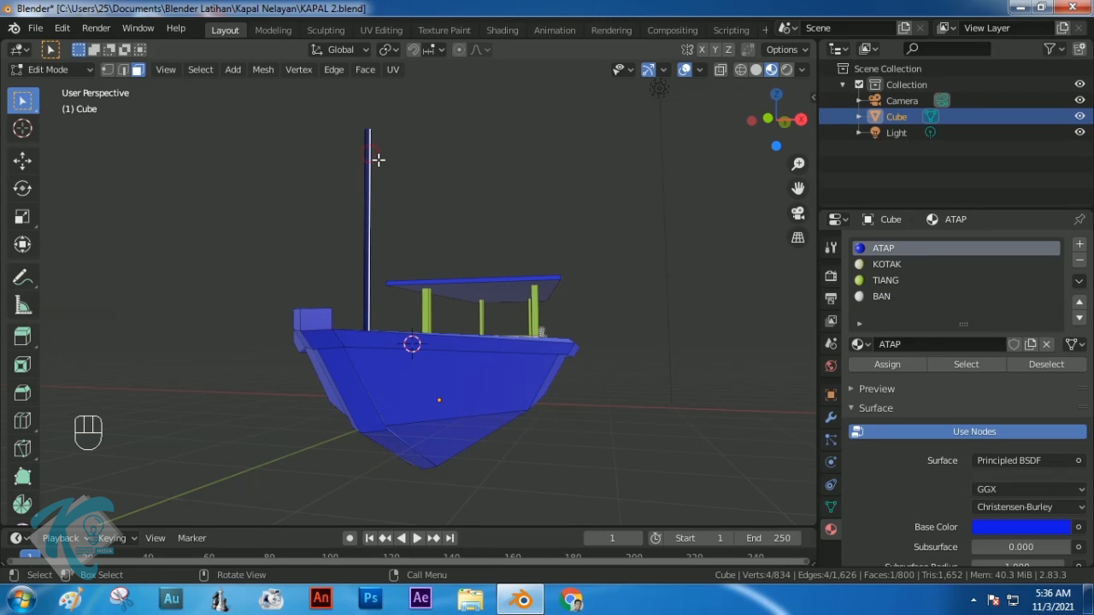
key("l")
left_click(353, 149)
Switch to vertex selection, box-select the mast's upper end and extend the selection to the whole linked mast
left_click(107, 69)
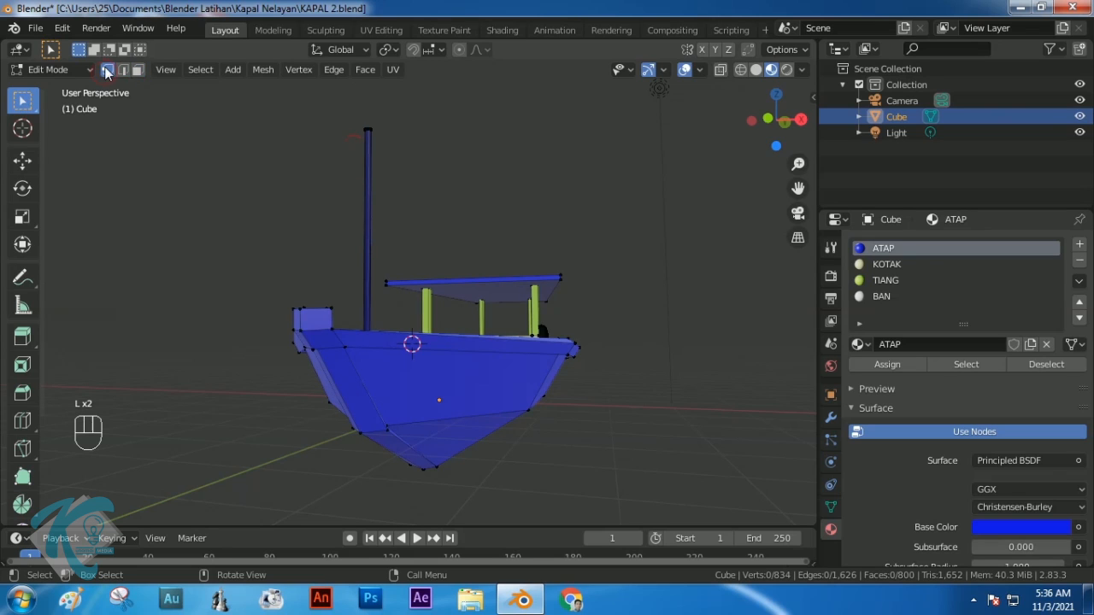
left_click_drag(336, 113, 390, 140)
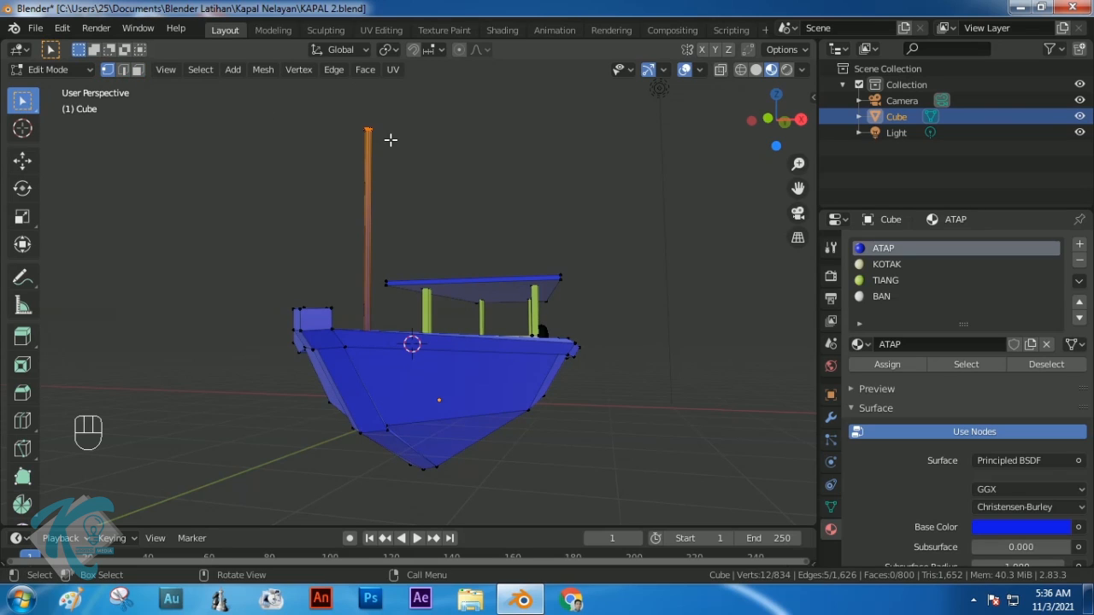
key("l")
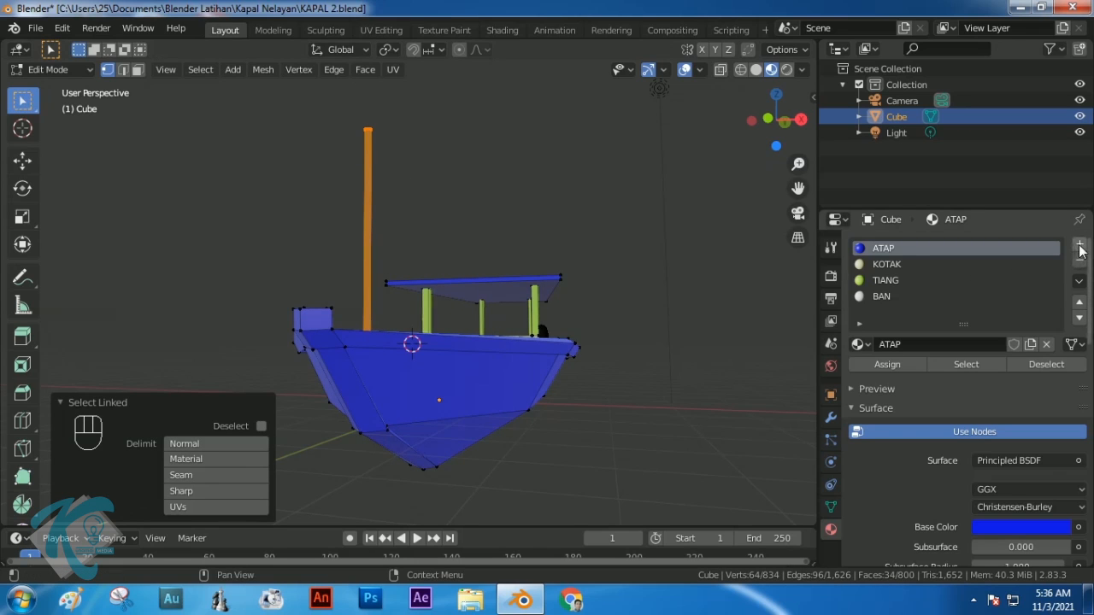
Add a new material slot with a material named TIANG BENDERA and assign it to the selected mast
left_click(1080, 245)
left_click(949, 343)
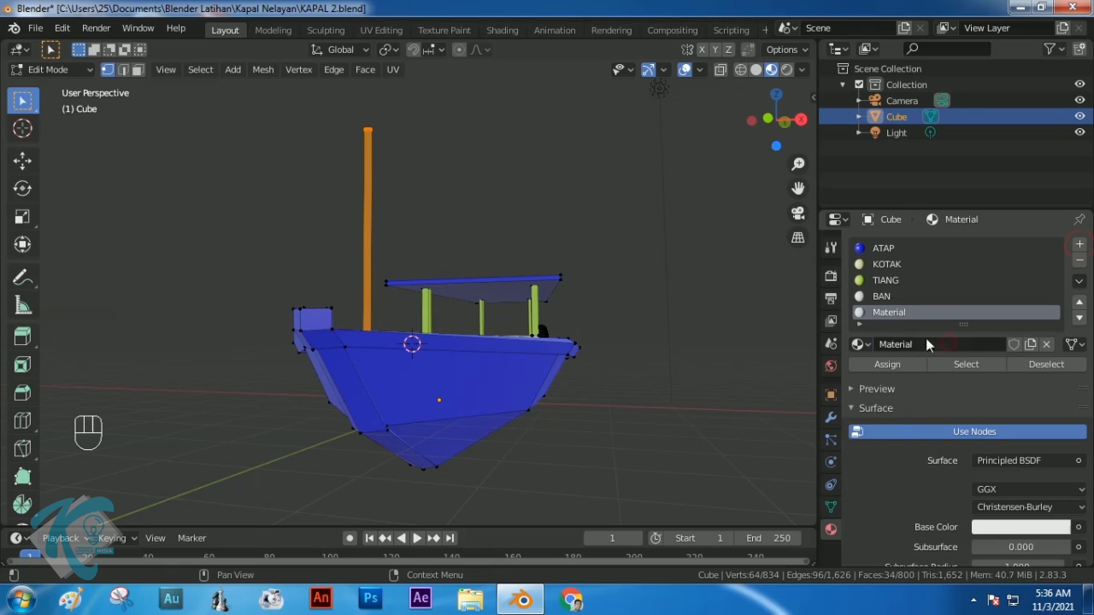
left_click(898, 345)
type("TIA")
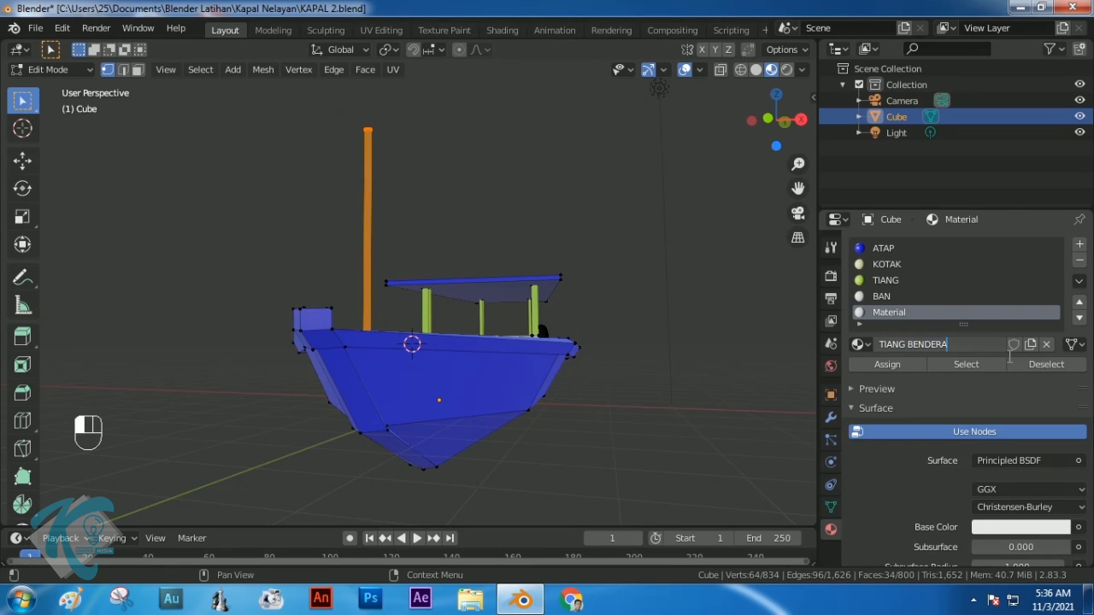
type("NG BENDERA")
left_click(1010, 357)
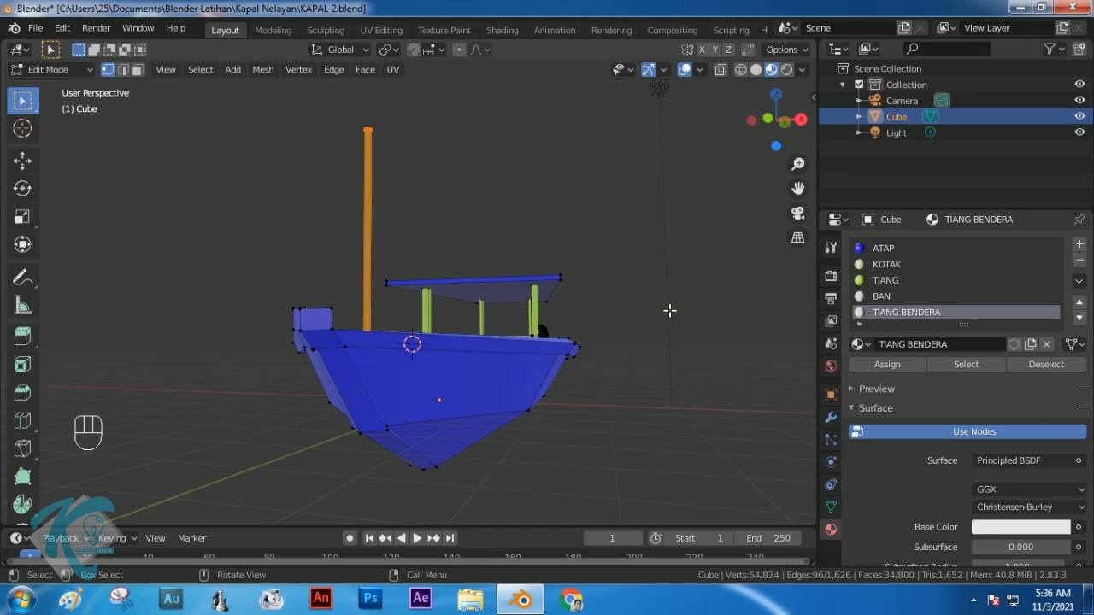
Deselect the mast and switch back to face selection with the bow's underside in view
middle_click_drag(654, 345, 651, 322)
left_click(446, 331)
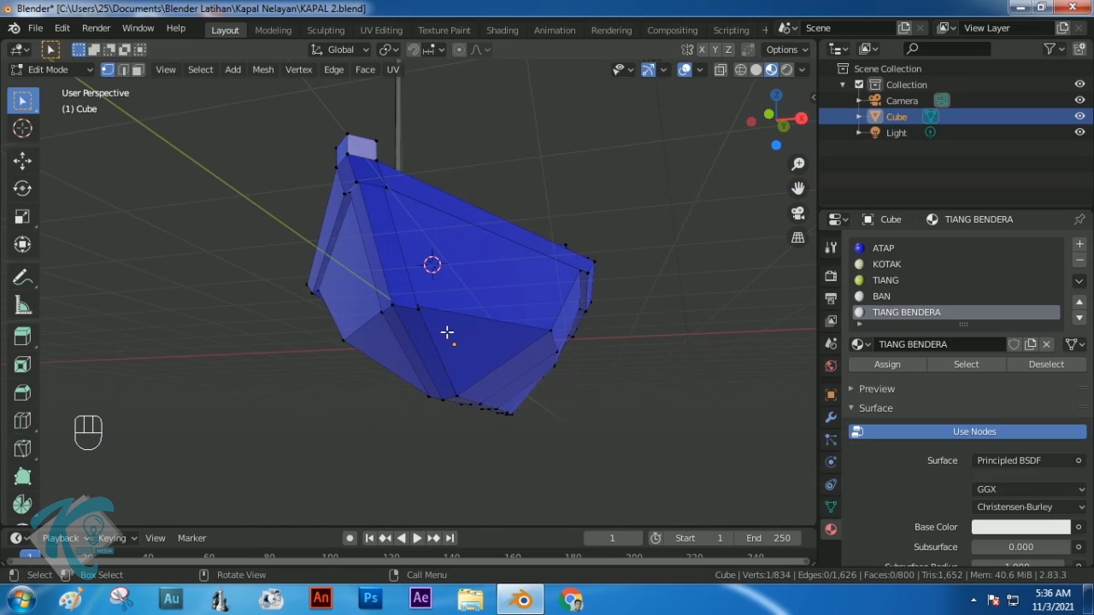
left_click(138, 70)
left_click(352, 258)
left_click(379, 342, "shift")
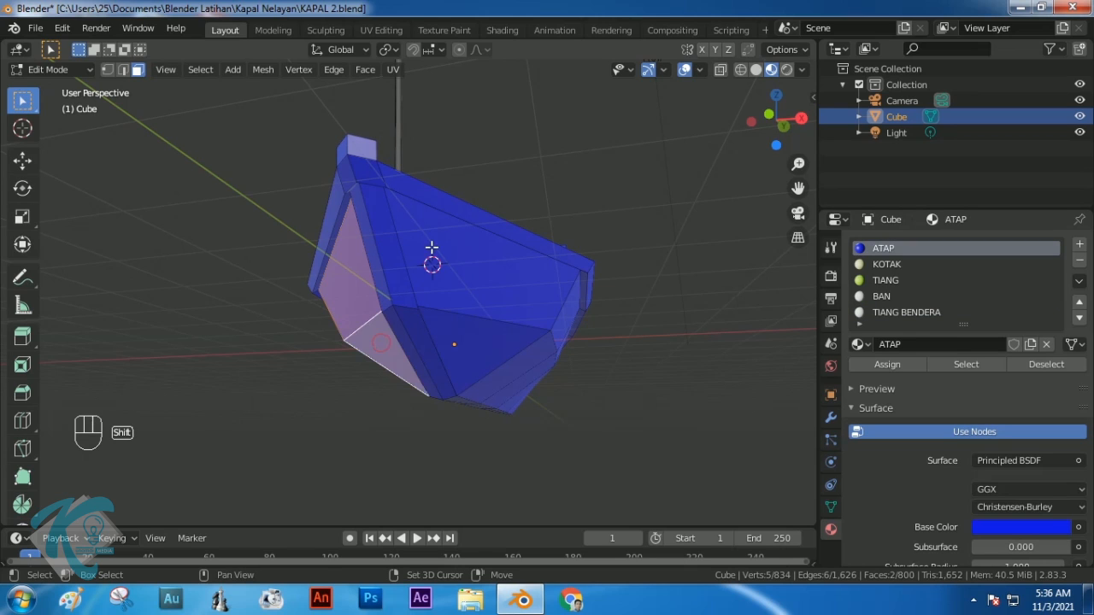
left_click(433, 248, "shift")
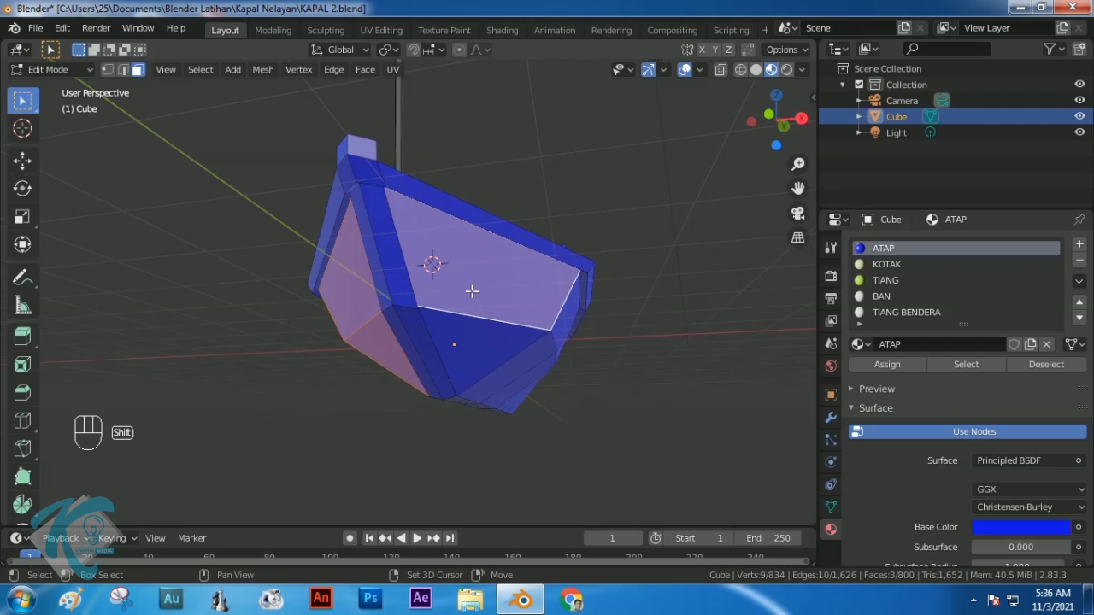
Select the row of upper hull side panels from the bow along one side, around the stern and back to the bow on the other side
left_click(465, 266)
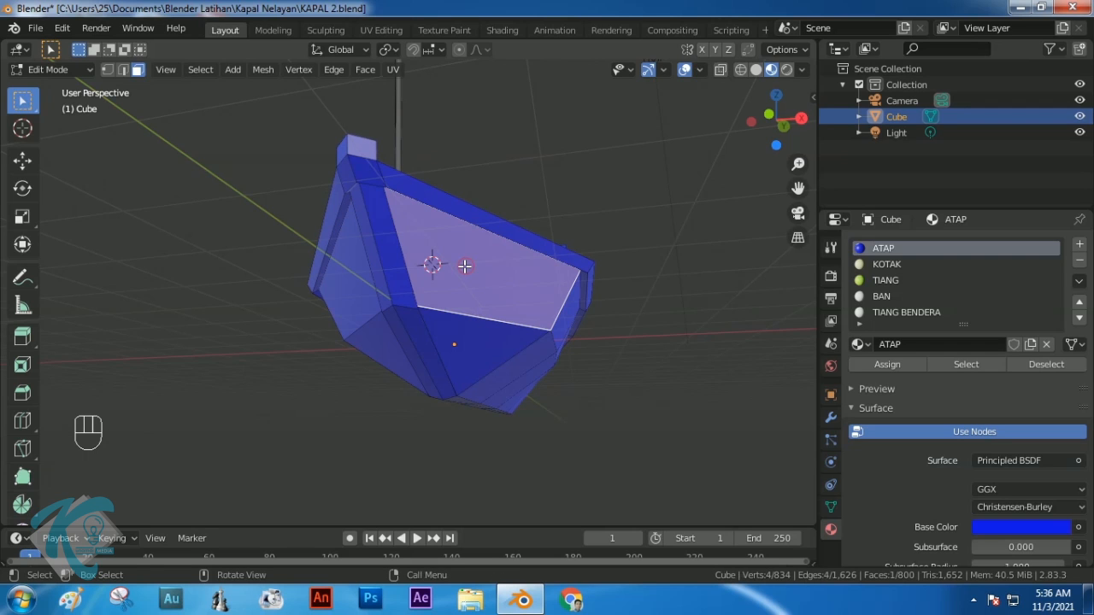
middle_click_drag(675, 289, 454, 302)
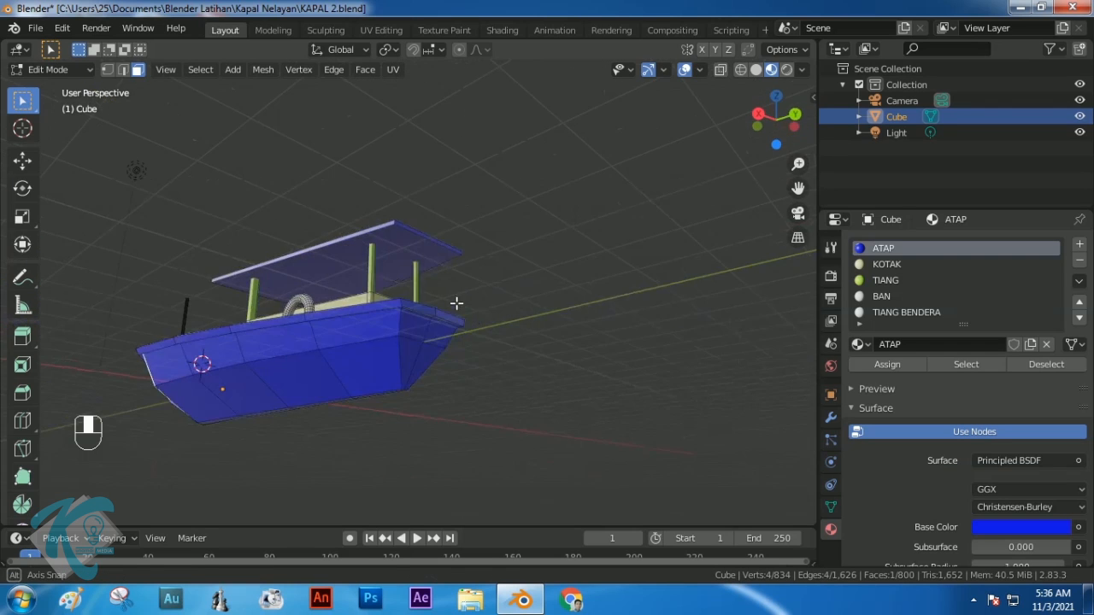
left_click(384, 323, "ctrl")
middle_click_drag(533, 366, 578, 352)
left_click(348, 328, "ctrl")
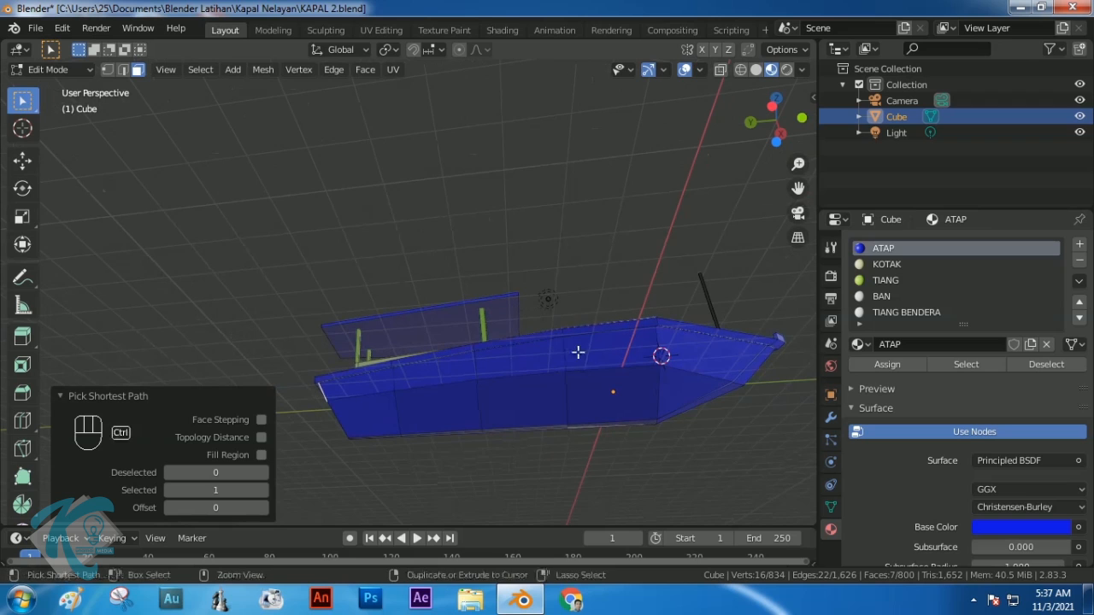
left_click(644, 344, "ctrl")
middle_click_drag(643, 344, 666, 327)
left_click(697, 162, "ctrl")
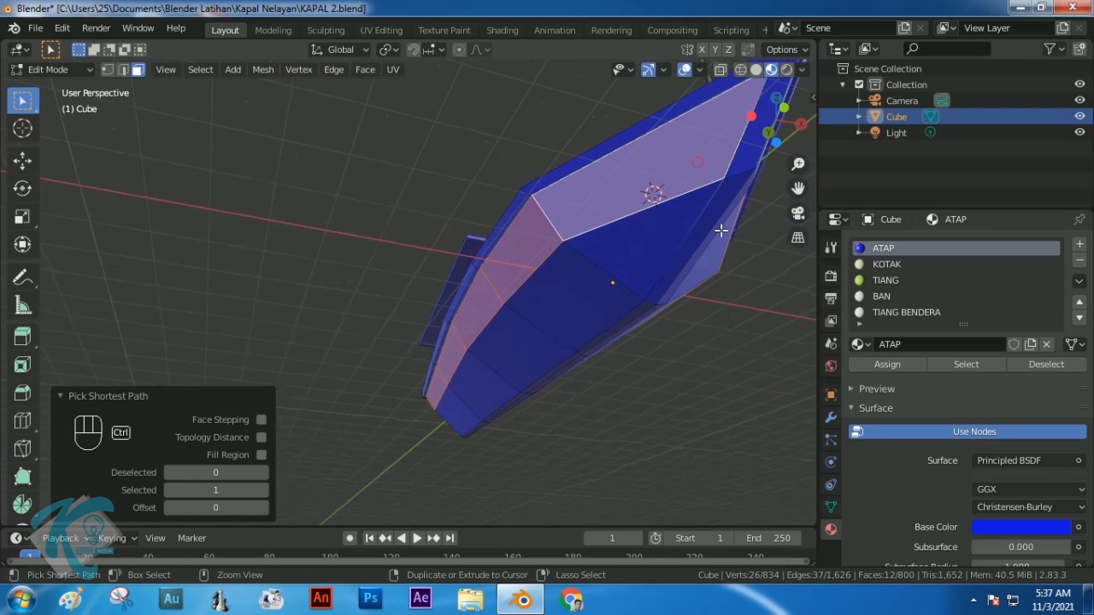
Extend the selection to the lower hull panels on both sides of the keel, from bow to stern
left_click(646, 230, "ctrl")
middle_click_drag(561, 330, 351, 344)
left_click(351, 397, "ctrl")
middle_click_drag(330, 416, 252, 297)
left_click(256, 272, "ctrl")
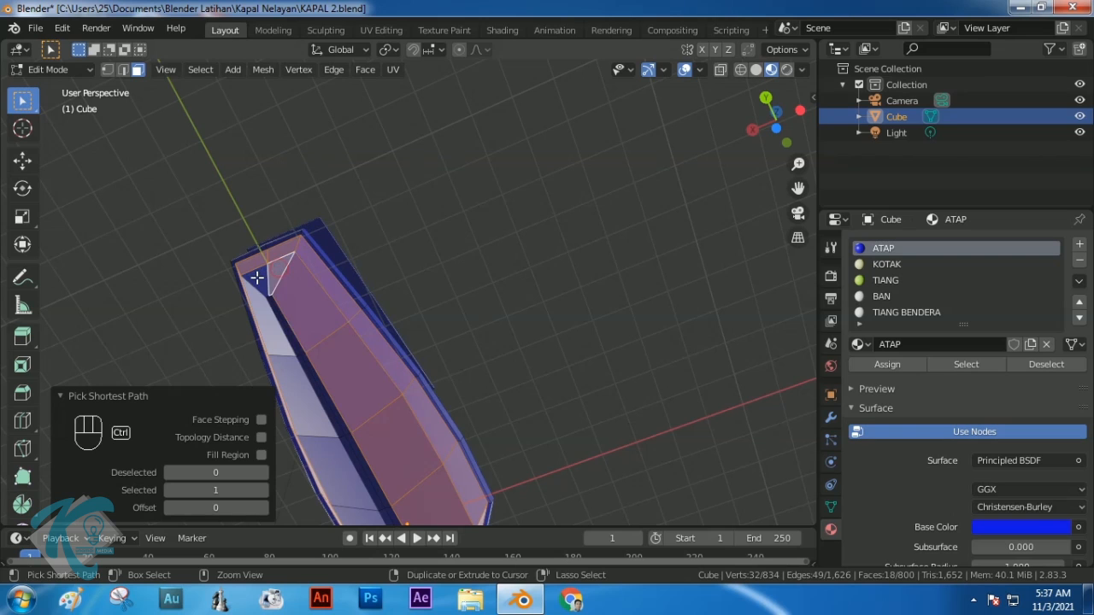
middle_click_drag(330, 282, 422, 236)
left_click(421, 236, "ctrl")
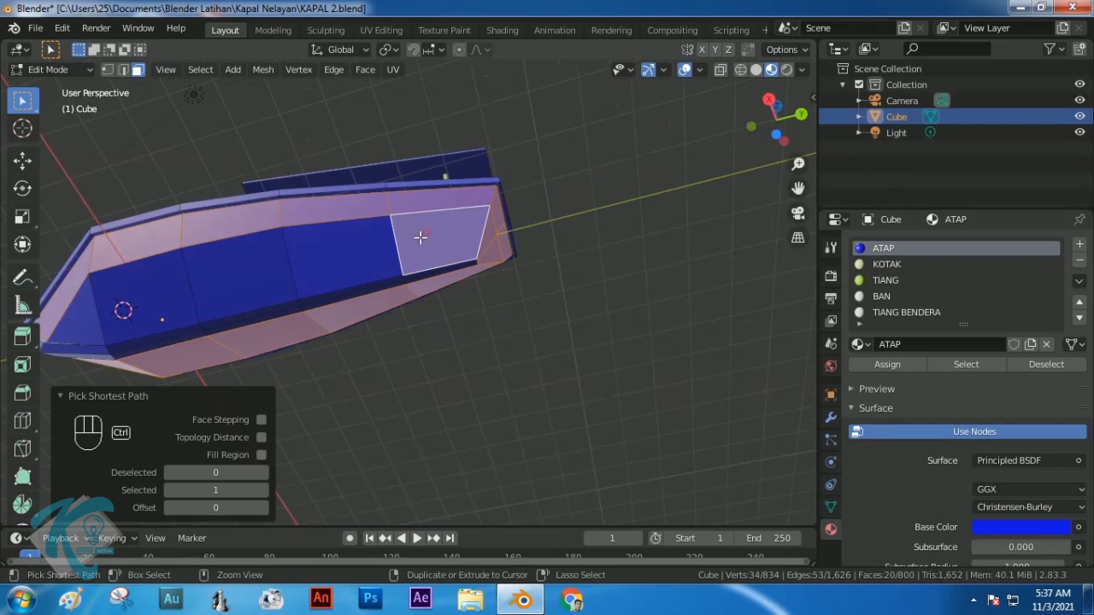
left_click(80, 317, "ctrl")
middle_click_drag(245, 317, 299, 278)
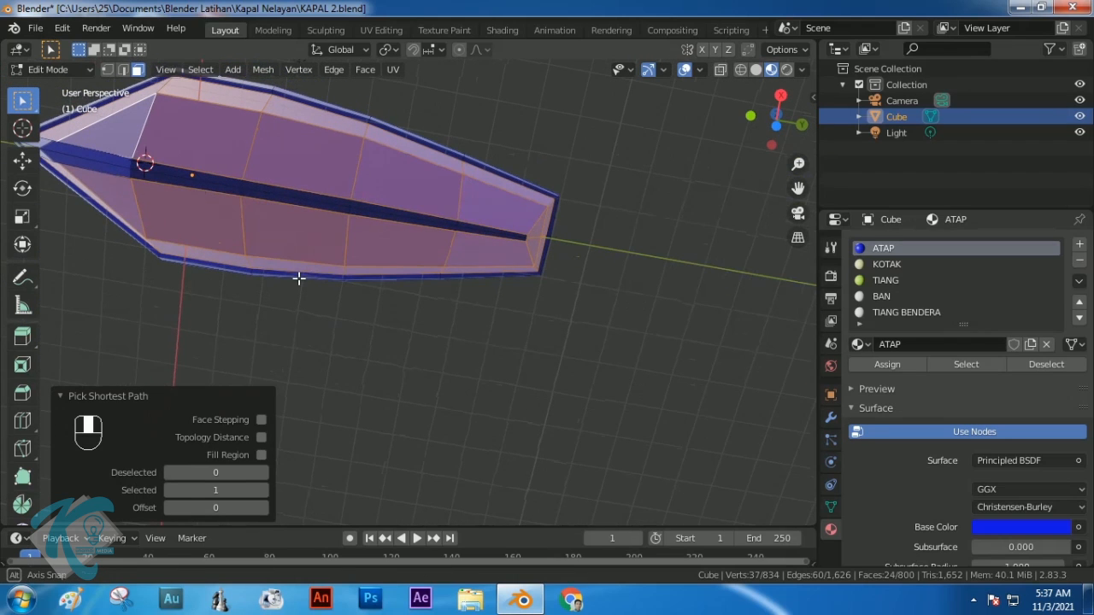
Add both narrow keel strips along the hull's bottom, from below the bow to the stern, to the selection
key("ctrl+z")
left_click(178, 174, "shift")
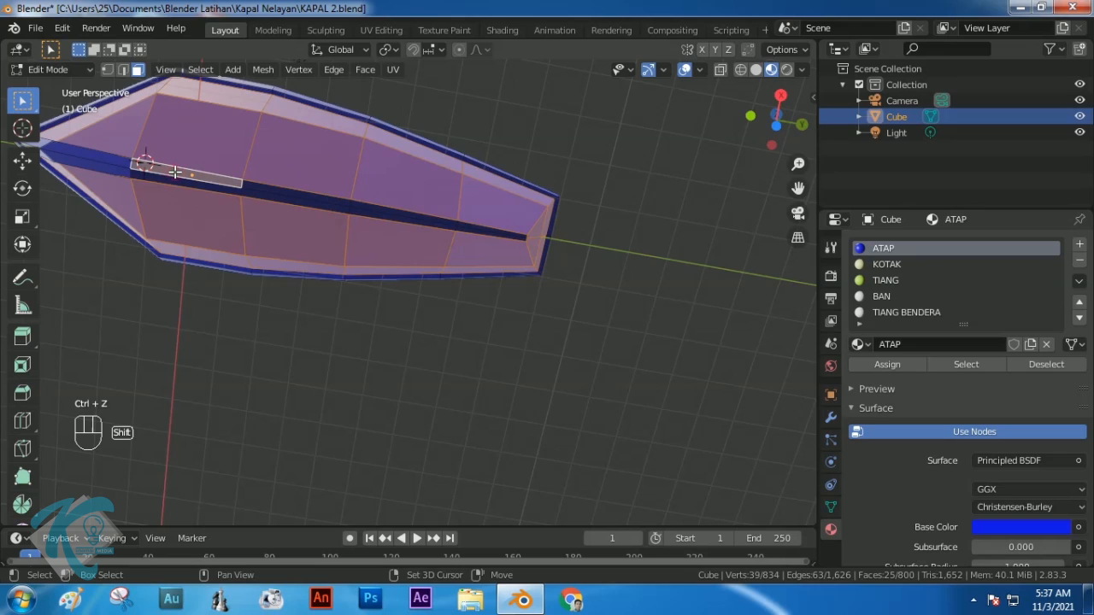
left_click(515, 234, "ctrl")
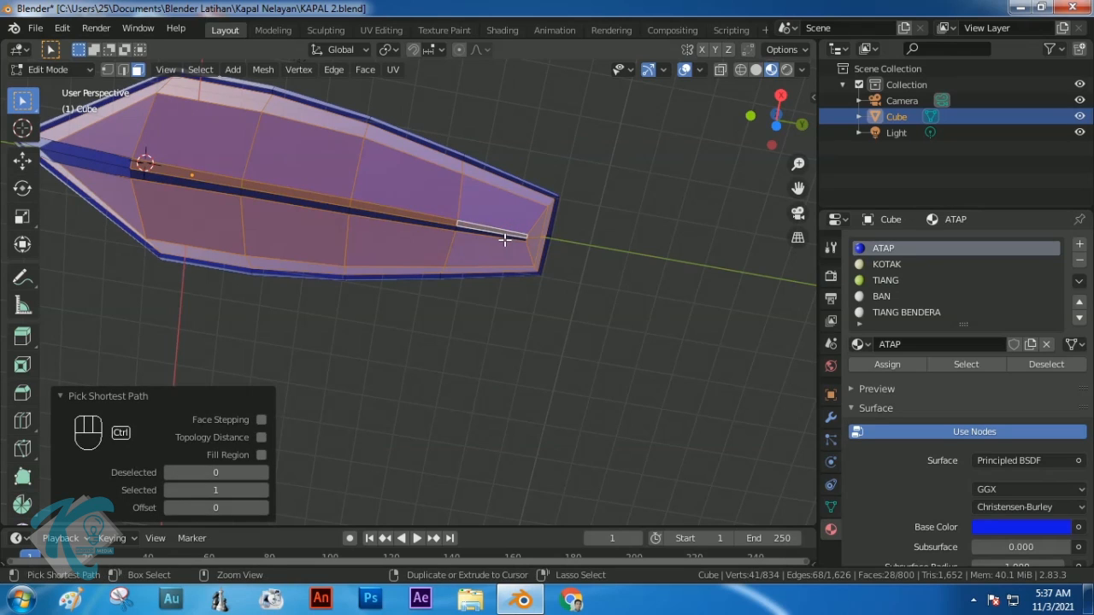
left_click(503, 235, "ctrl")
left_click(146, 176, "ctrl")
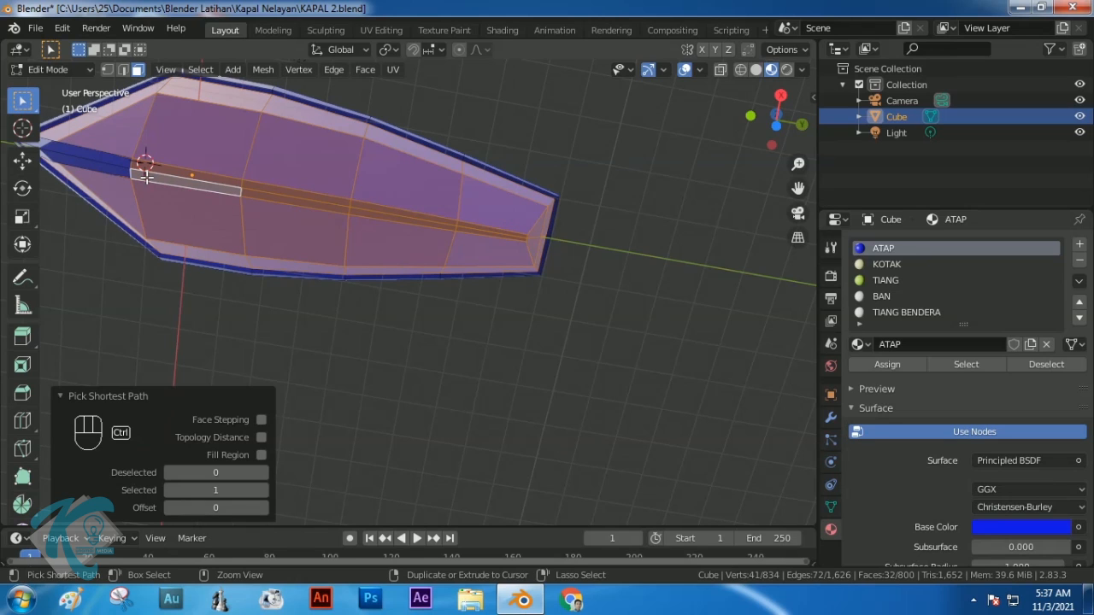
Add a new material slot with a material named LAMBUNG and assign it to the selected hull faces
middle_click_drag(210, 179, 318, 291)
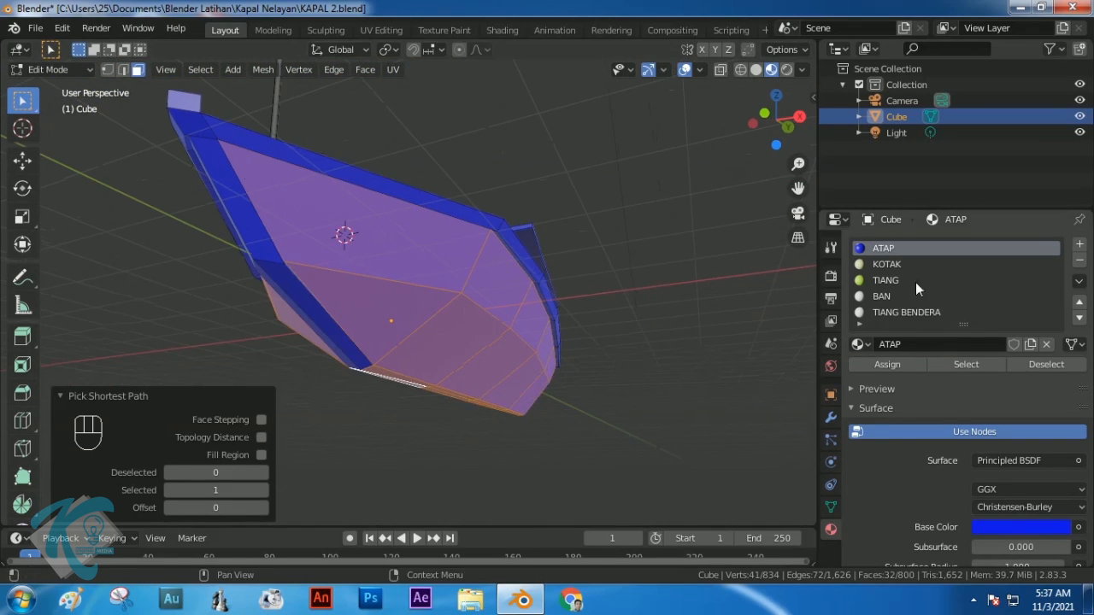
left_click(1080, 245)
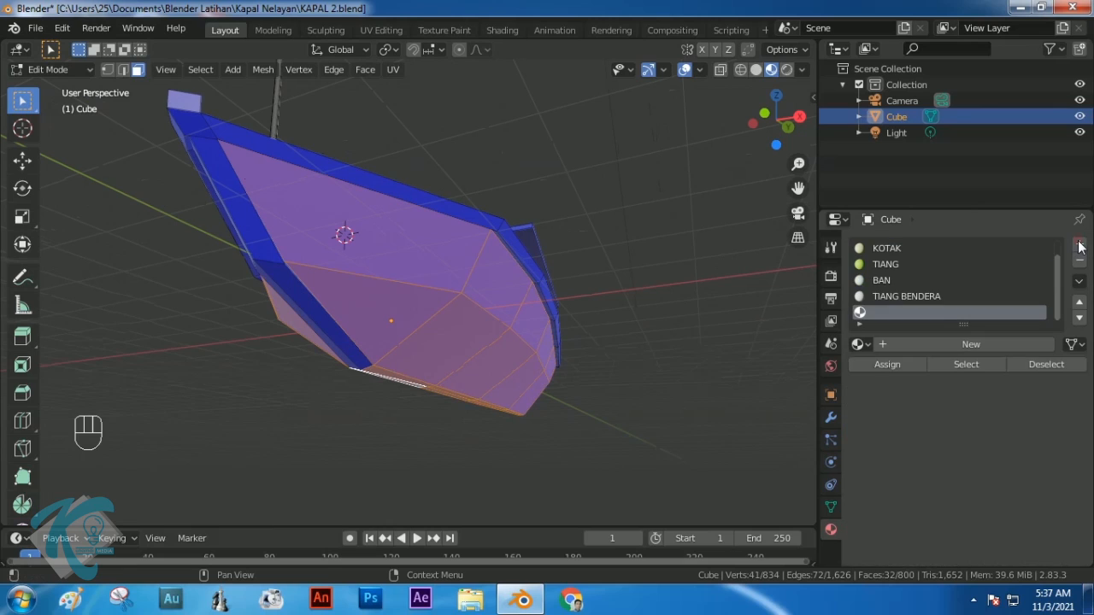
left_click(959, 343)
double_click(900, 342)
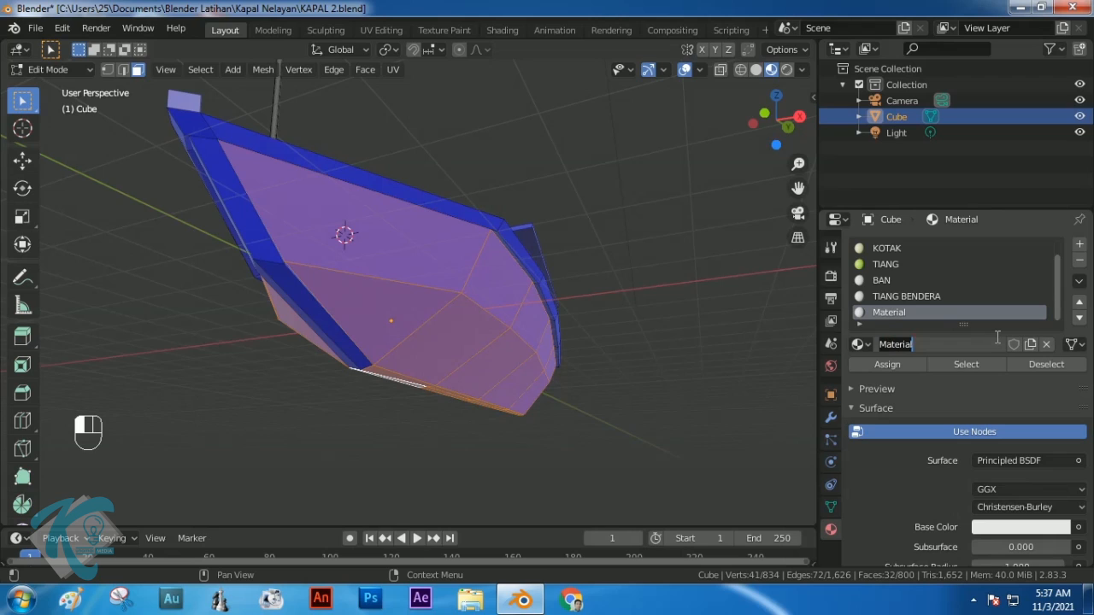
type("LAMBUNG")
key("Return")
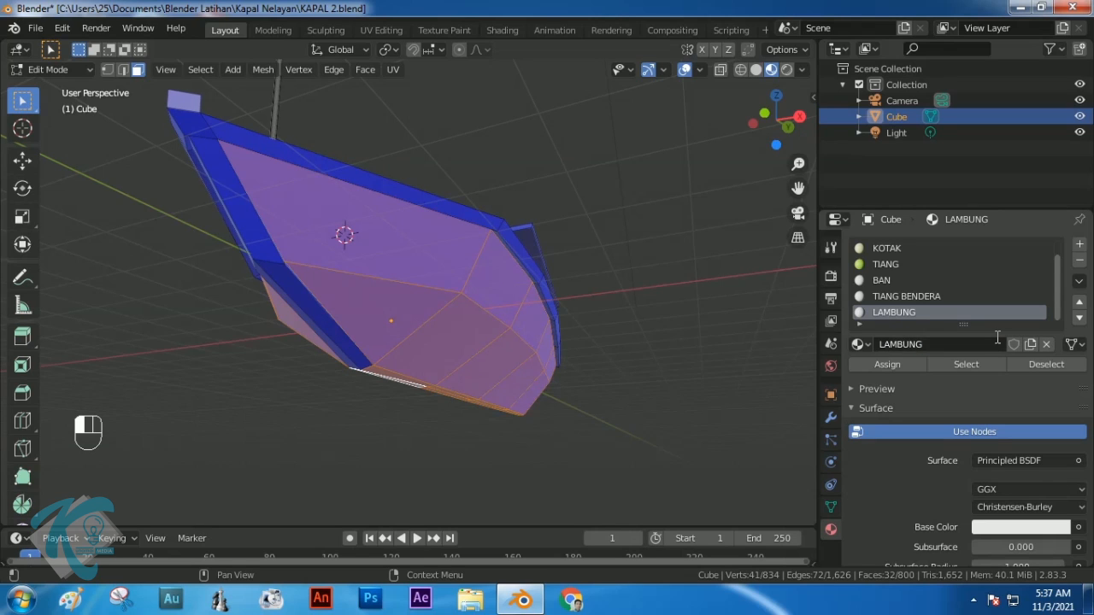
left_click(899, 363)
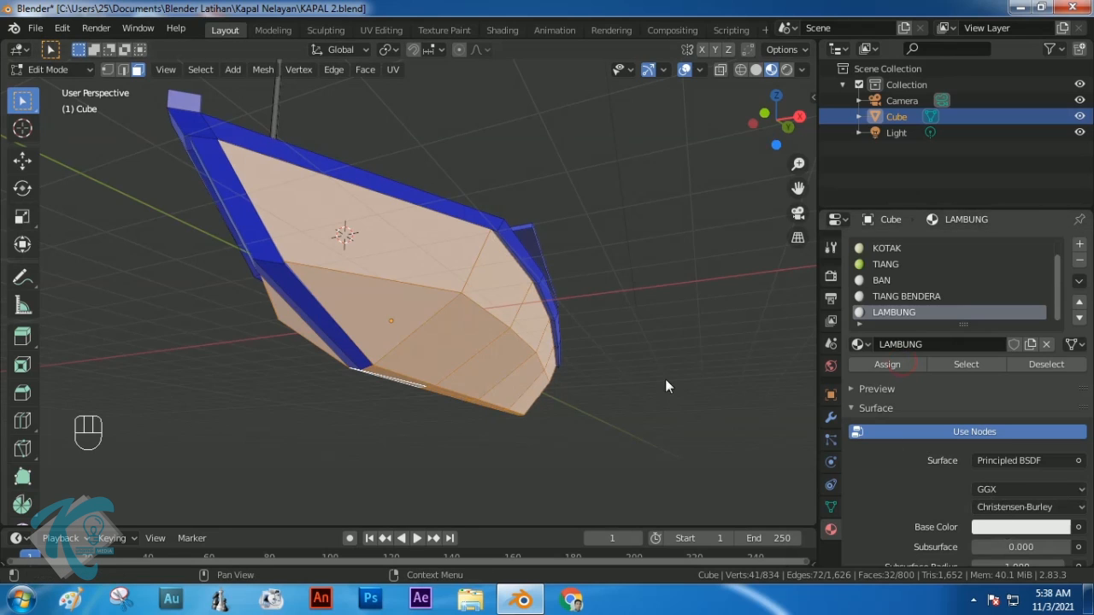
Add the remaining blue keel and stem faces under the bow to the hull selection
middle_click_drag(450, 185, 434, 233)
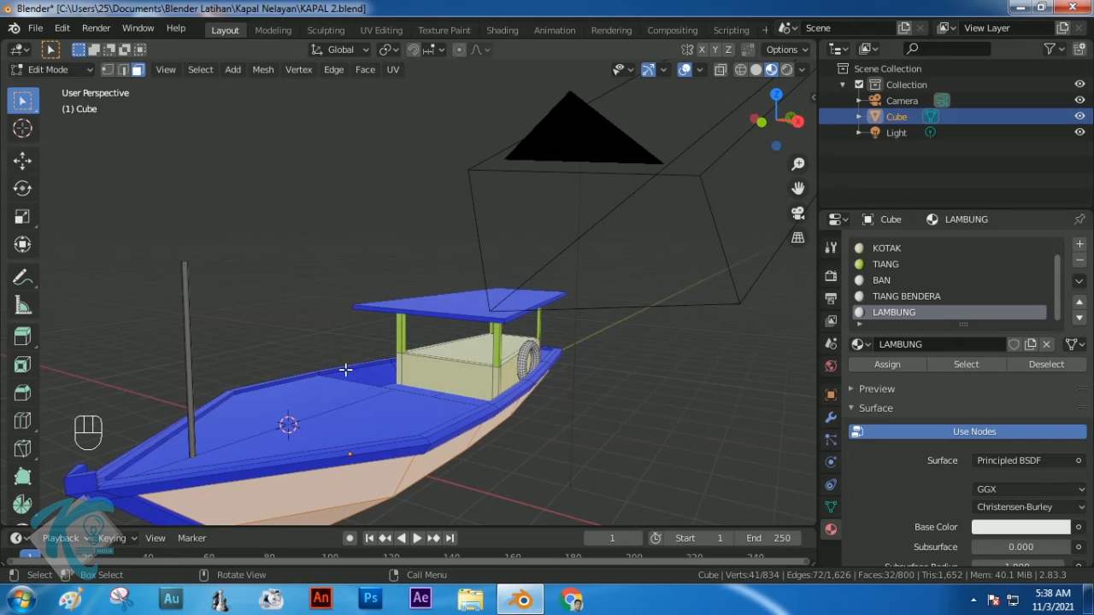
middle_click_drag(266, 426, 330, 346)
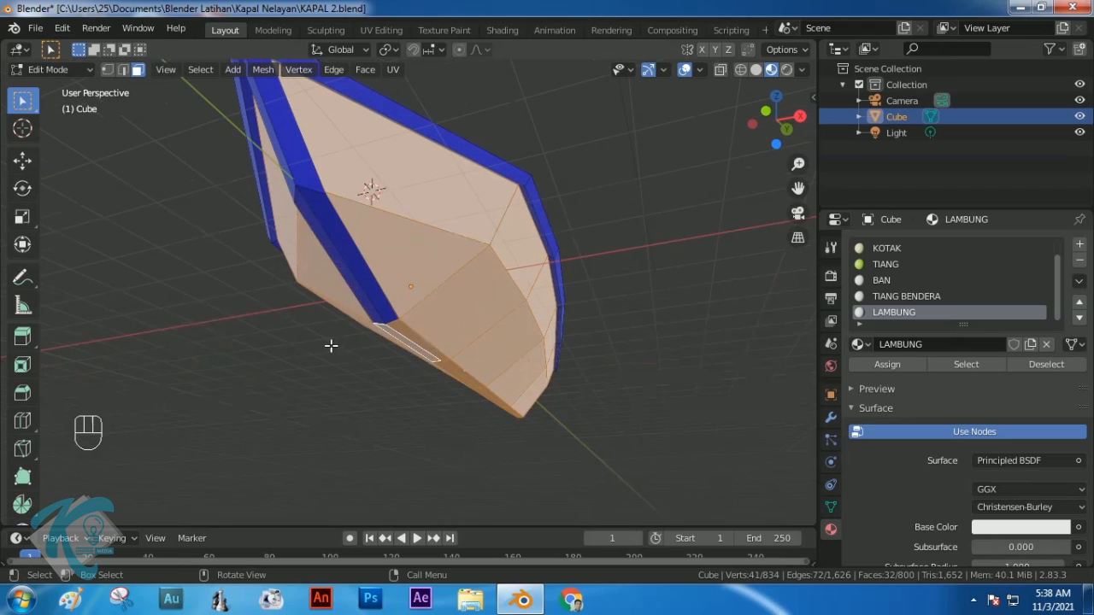
left_click(360, 289, "ctrl")
left_click(293, 163, "ctrl")
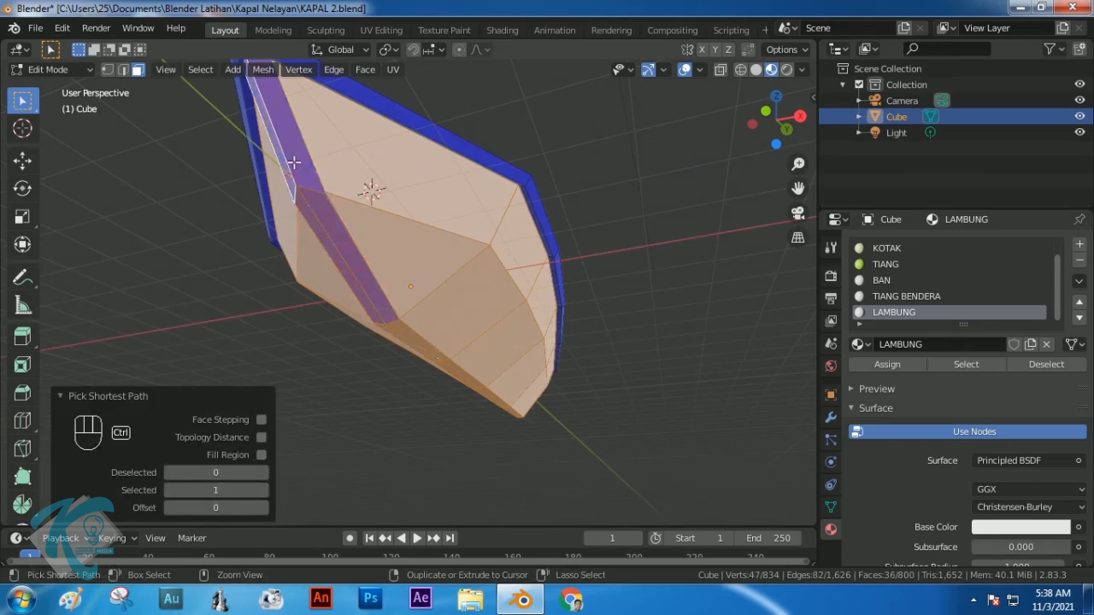
left_click(295, 152, "ctrl")
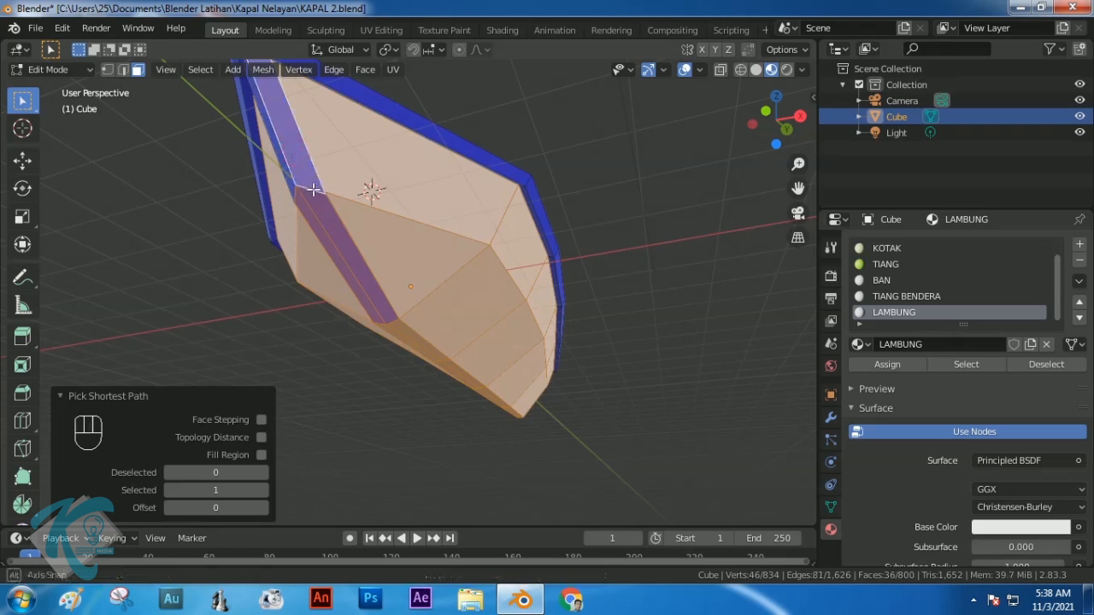
middle_click_drag(313, 188, 361, 200)
left_click(626, 199, "ctrl")
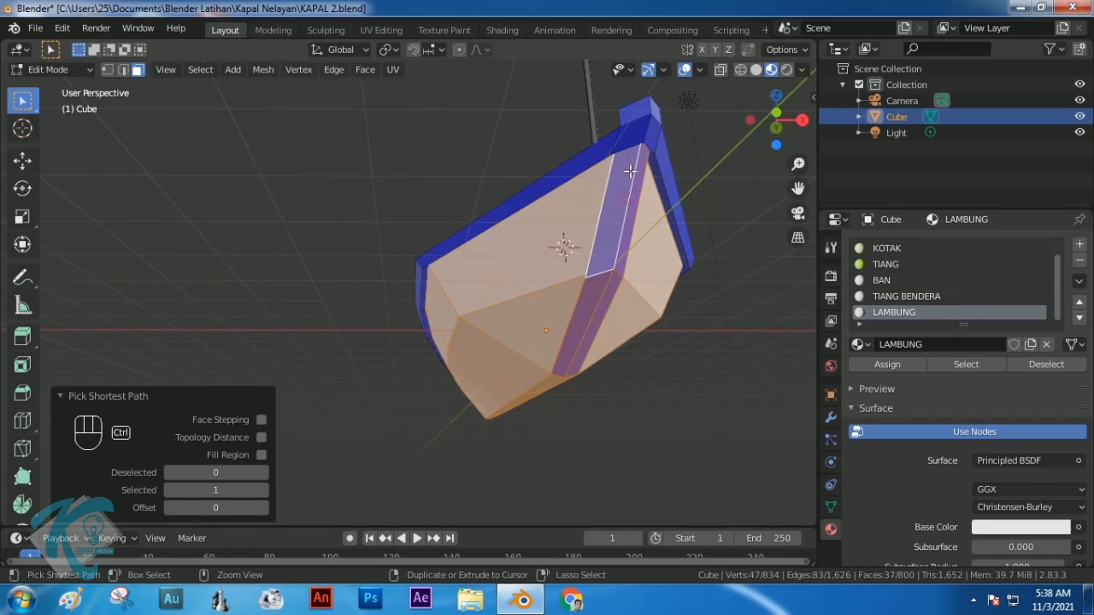
Extend the selection to the rim's outer side faces from the bow post along one side towards the stern
left_click(638, 138, "ctrl")
middle_click_drag(554, 214, 572, 234)
left_click(555, 285, "ctrl")
middle_click_drag(503, 325, 605, 309)
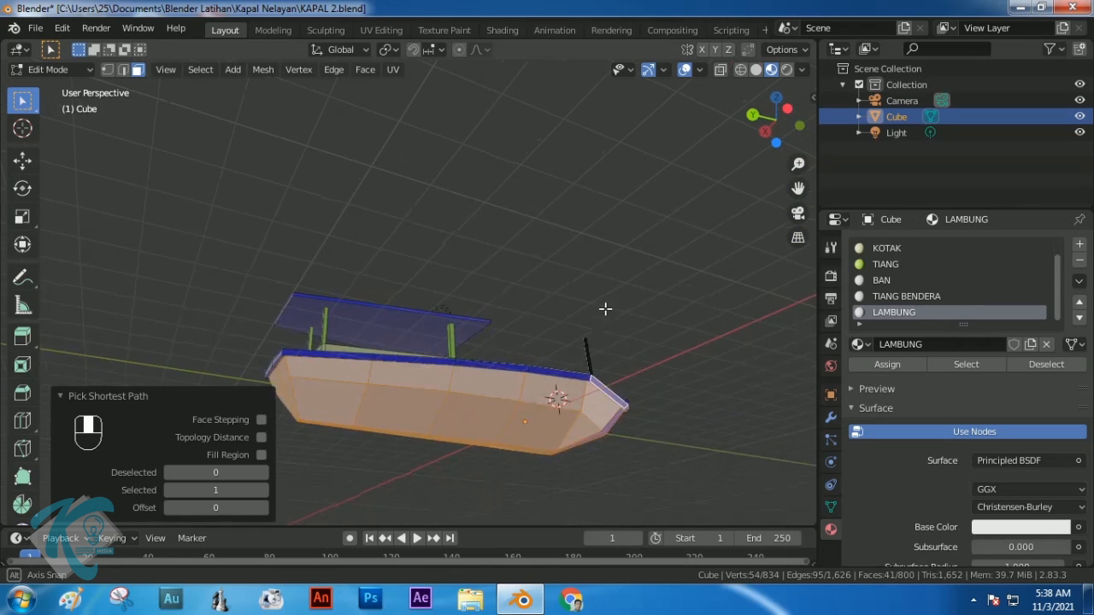
left_click(306, 351, "ctrl")
Continue selecting the rim's outer side faces across the stern and along the opposite side to the bow
middle_click_drag(231, 342, 406, 325)
left_click(387, 255, "ctrl")
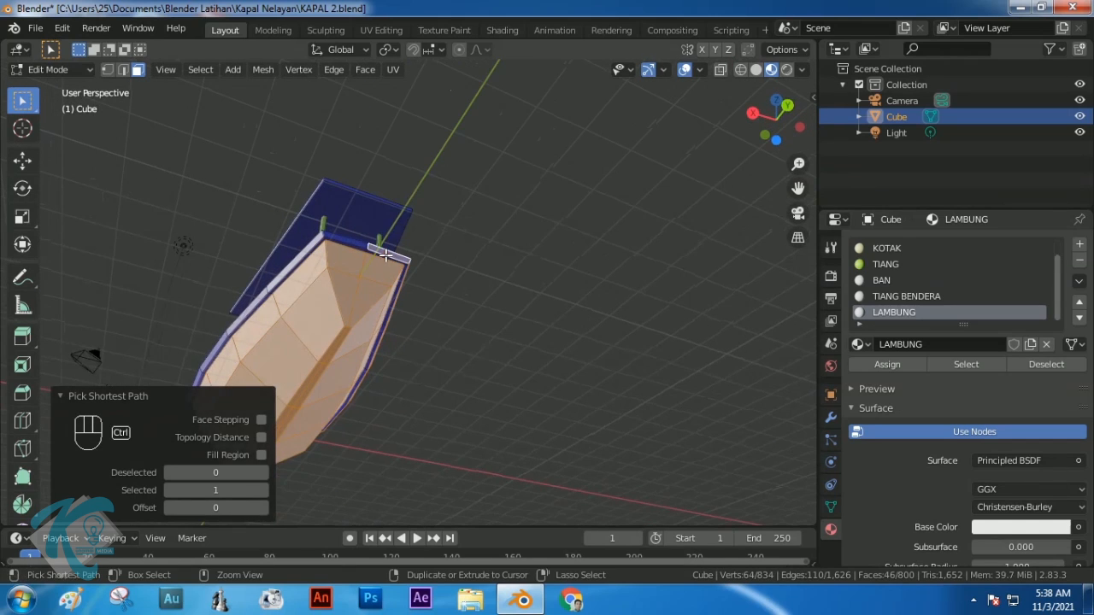
left_click(341, 239, "ctrl")
middle_click_drag(315, 252, 402, 301)
left_click(412, 305, "ctrl")
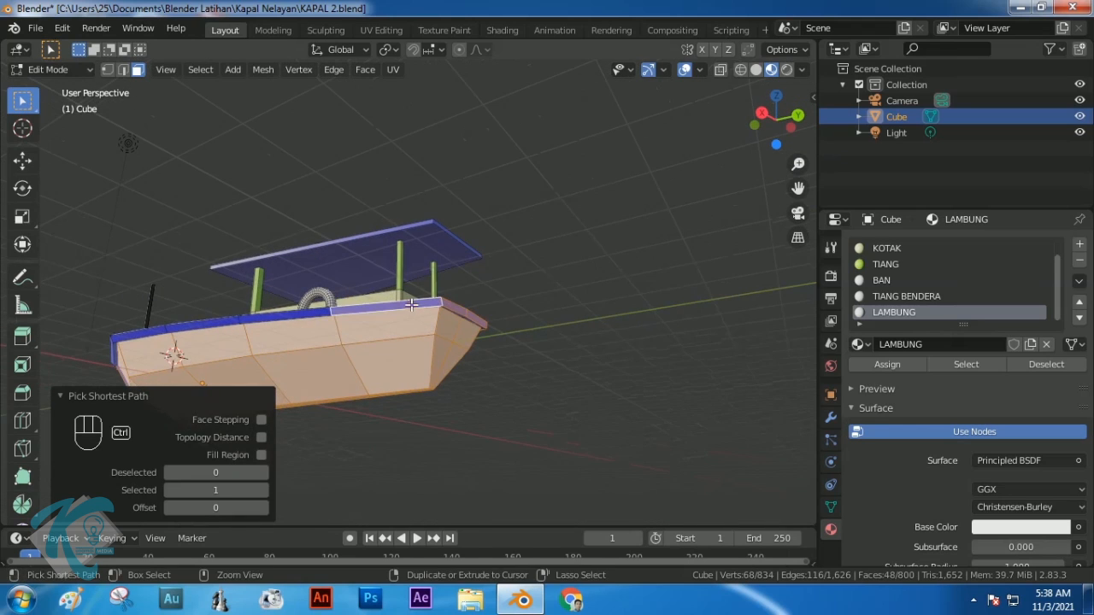
left_click(136, 334, "ctrl")
middle_click_drag(136, 334, 317, 281)
middle_click_drag(273, 141, 464, 145)
Add the narrow underside faces of the rim to the selection all the way around the hull
left_click(464, 145, "ctrl")
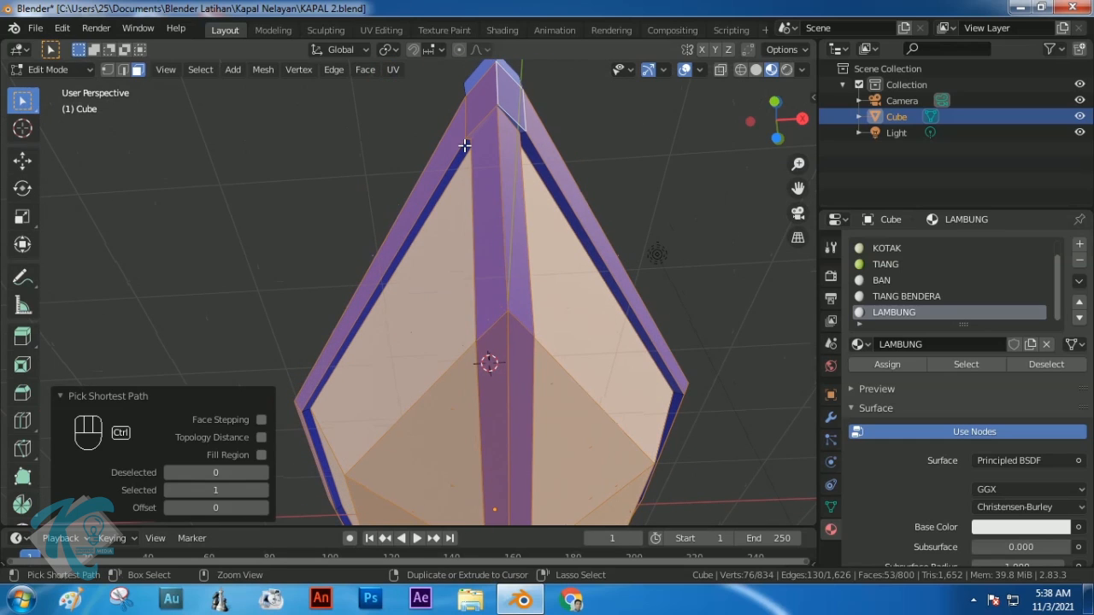
left_click(459, 157, "ctrl")
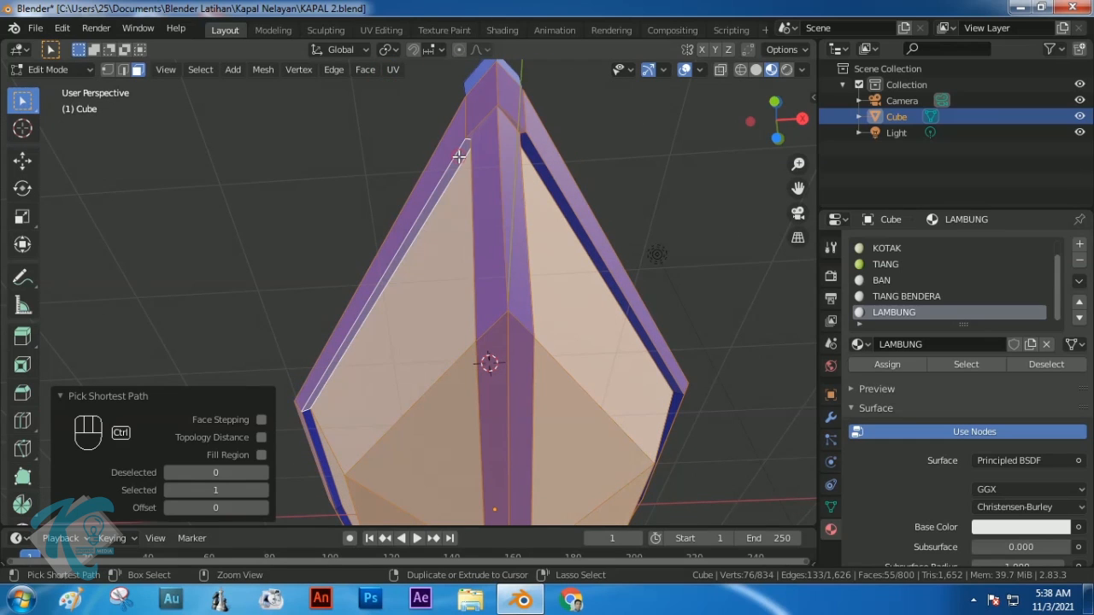
left_click(532, 160, "ctrl")
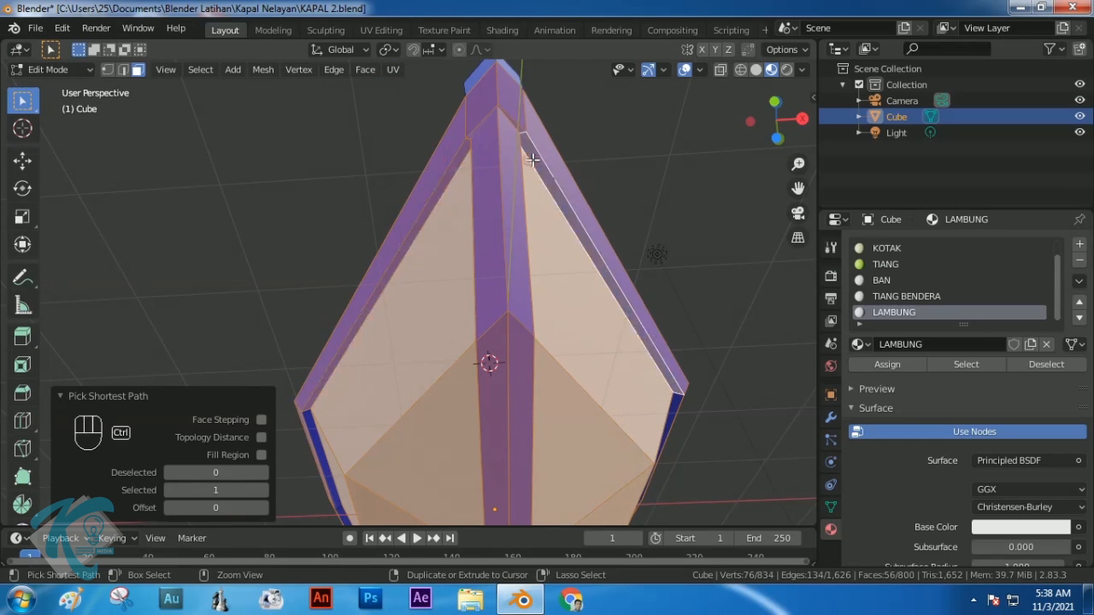
left_click(320, 444, "ctrl")
middle_click_drag(407, 442, 480, 394)
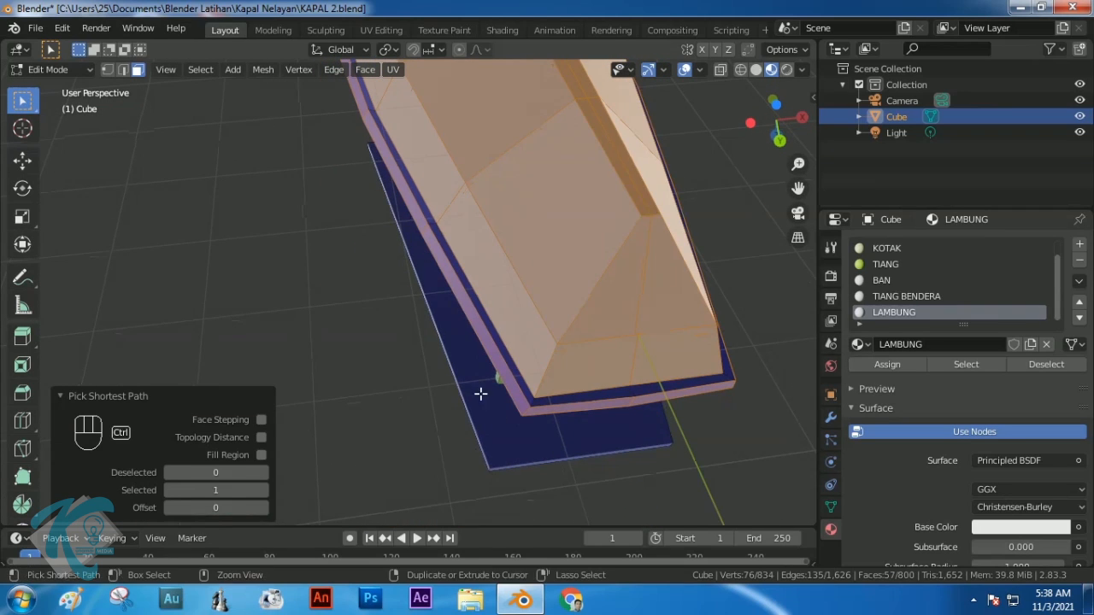
left_click(524, 389, "ctrl")
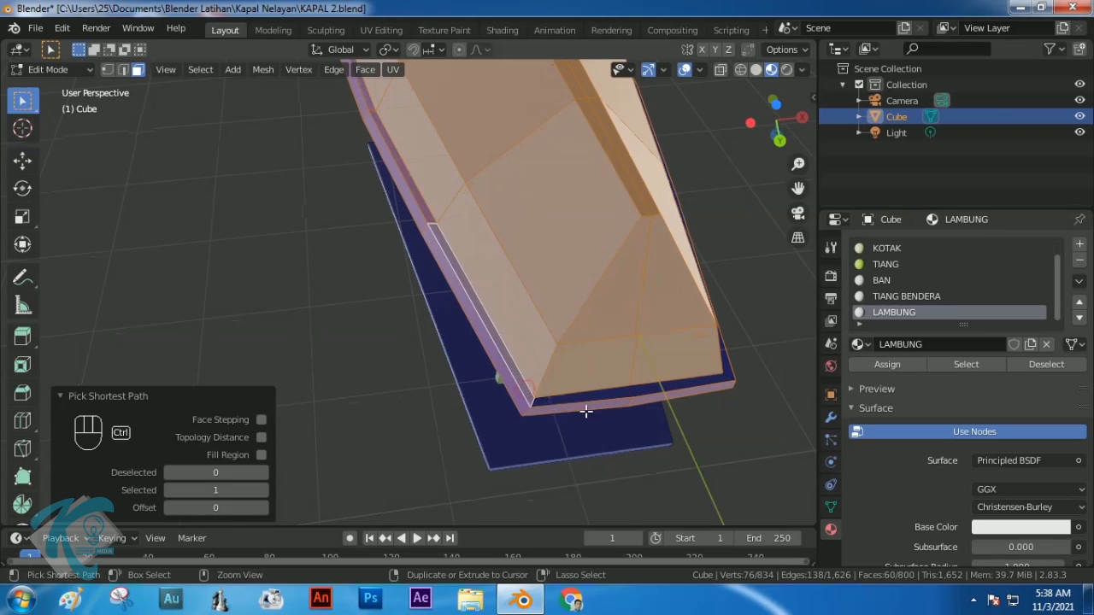
left_click(723, 378, "ctrl")
middle_click_drag(735, 364, 544, 392)
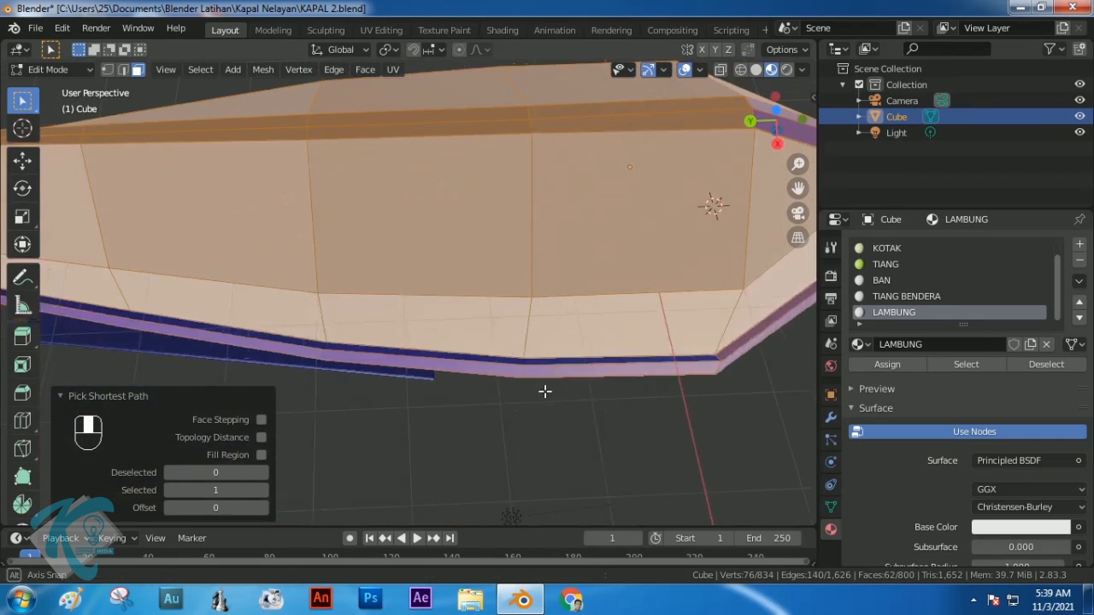
left_click(701, 357, "ctrl")
Add the outer strip of the rim's top faces to the selection from the bow along one side towards the stern
middle_click_drag(667, 275, 598, 366)
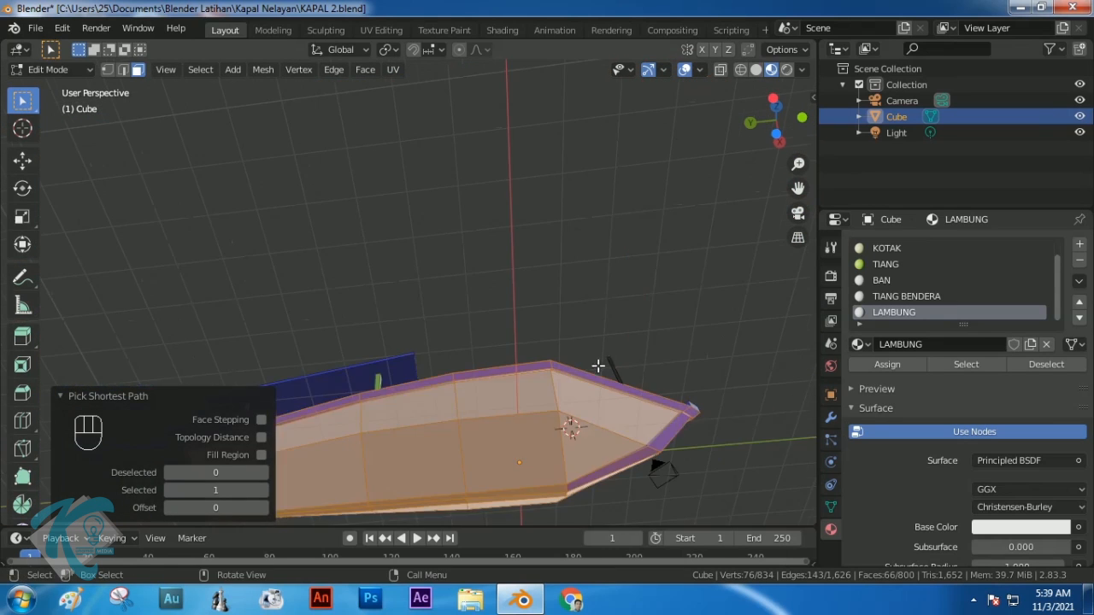
scroll(598, 366, "down", 2)
middle_click_drag(513, 340, 488, 281)
scroll(483, 334, "up", 4)
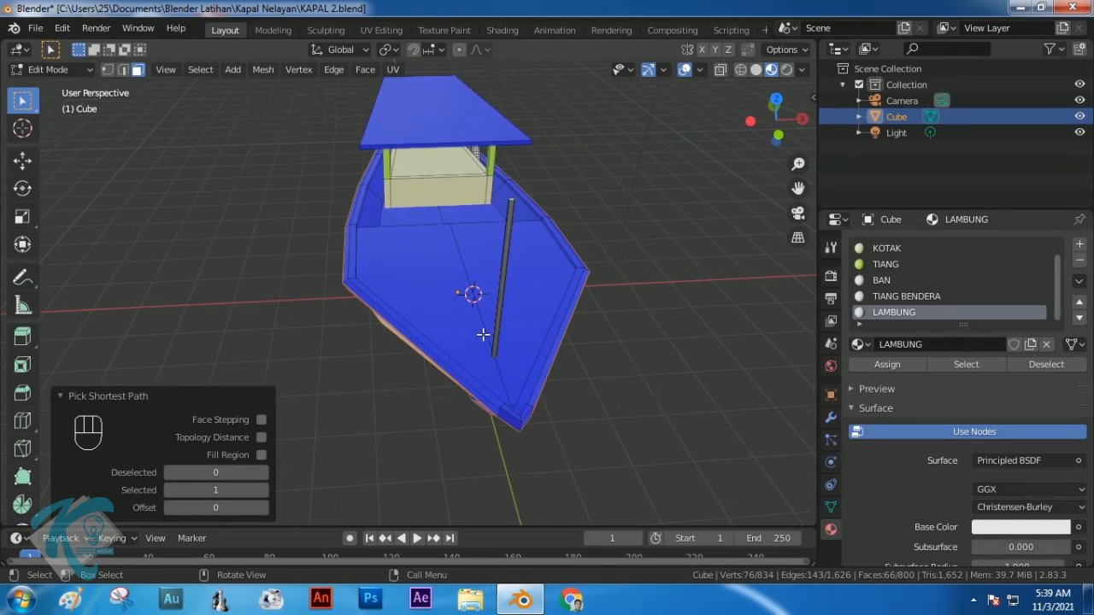
scroll(483, 335, "up", 1)
left_click(590, 425, "ctrl")
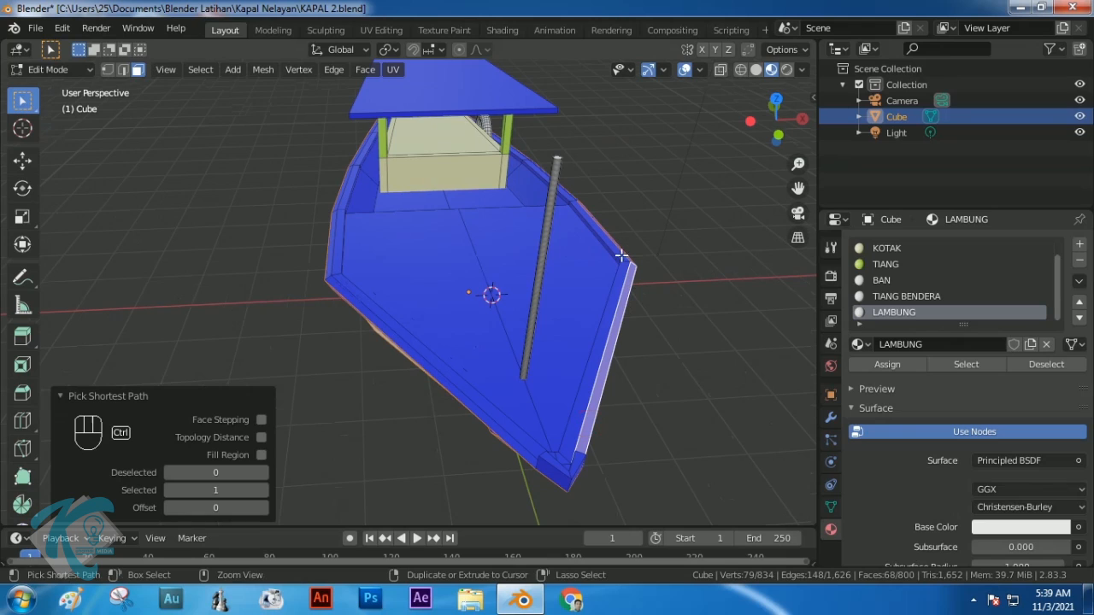
middle_click_drag(664, 273, 493, 249)
scroll(493, 249, "up", 2)
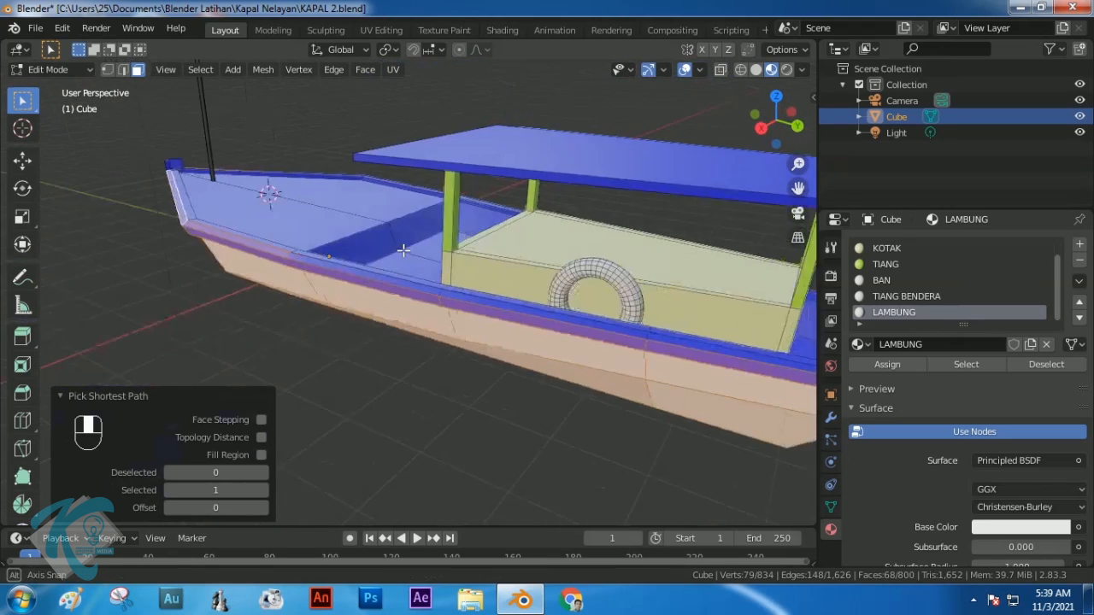
left_click(803, 374, "ctrl")
Continue selecting the rim's outer top strip across the stern and along the opposite side back to the bow
middle_click_drag(803, 375, 692, 344)
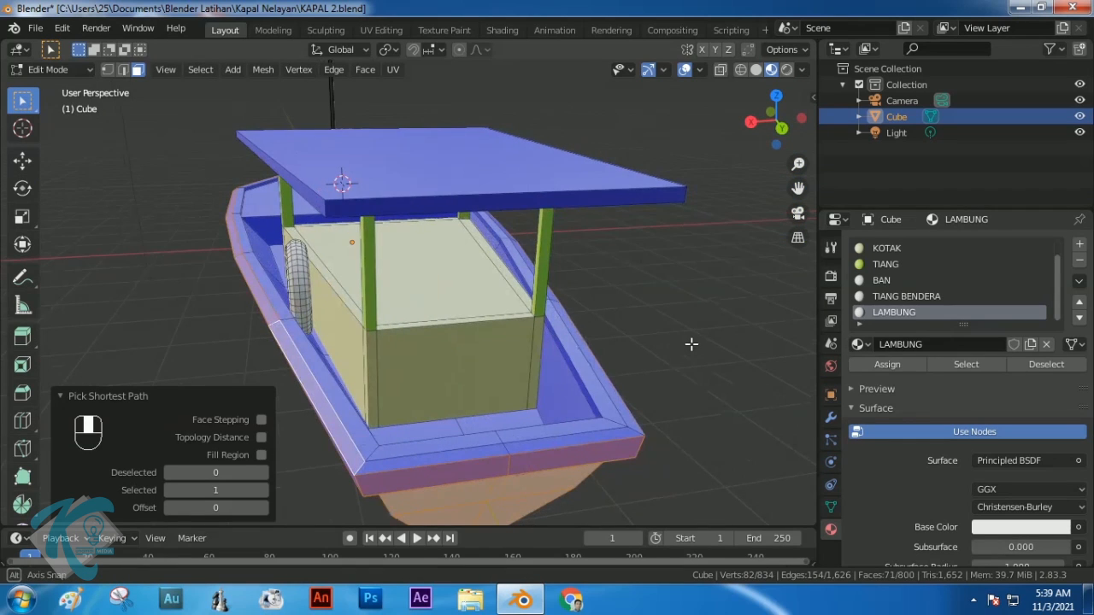
left_click(626, 433, "ctrl")
middle_click_drag(697, 381, 605, 279)
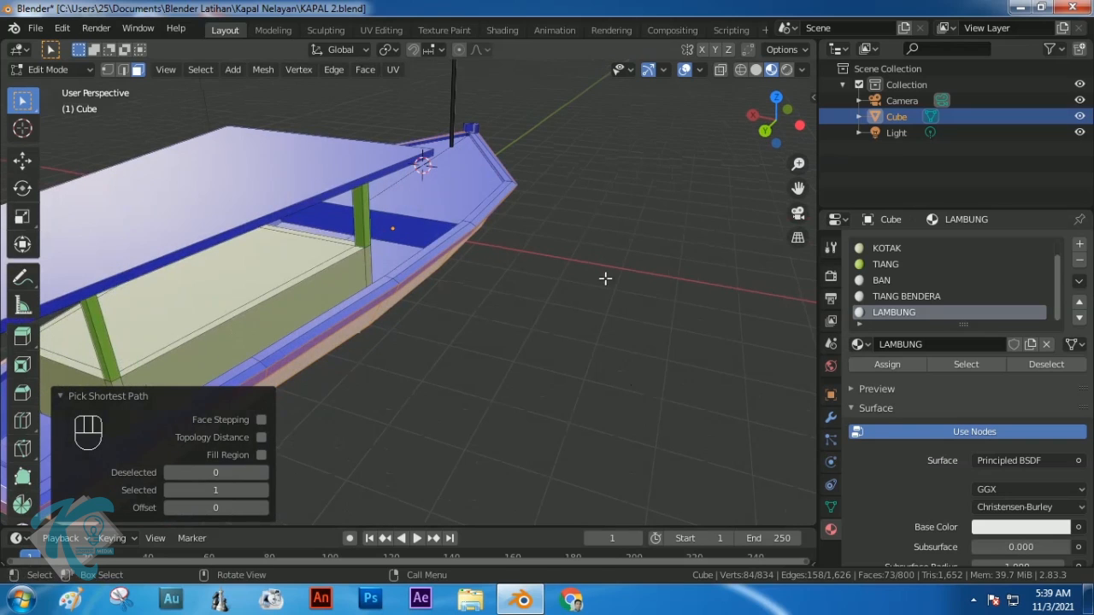
left_click(510, 187, "ctrl")
middle_click_drag(533, 147, 574, 98)
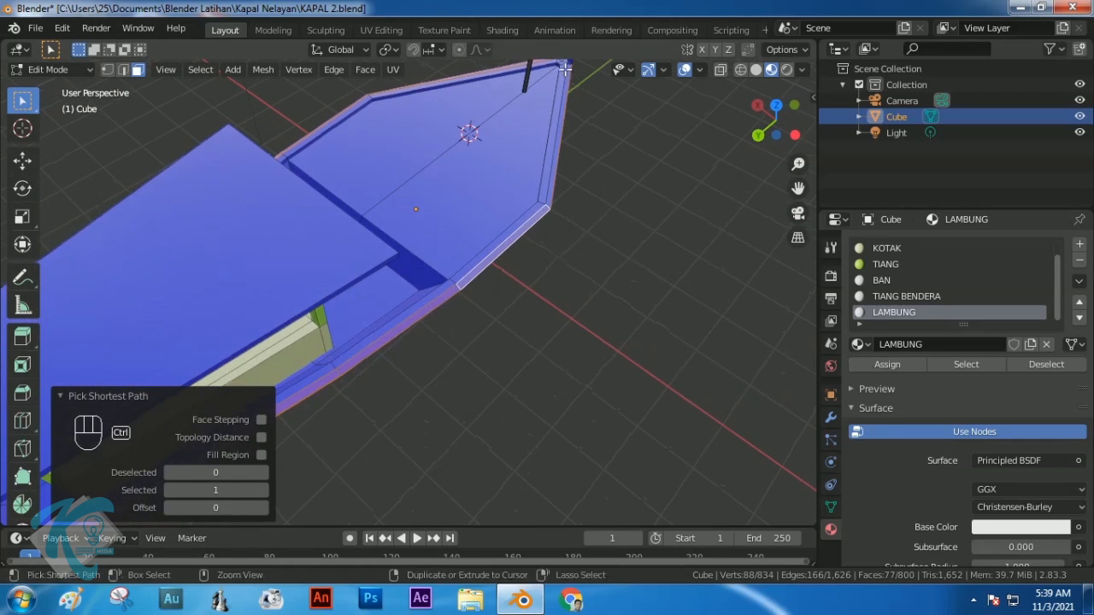
left_click(567, 69, "ctrl")
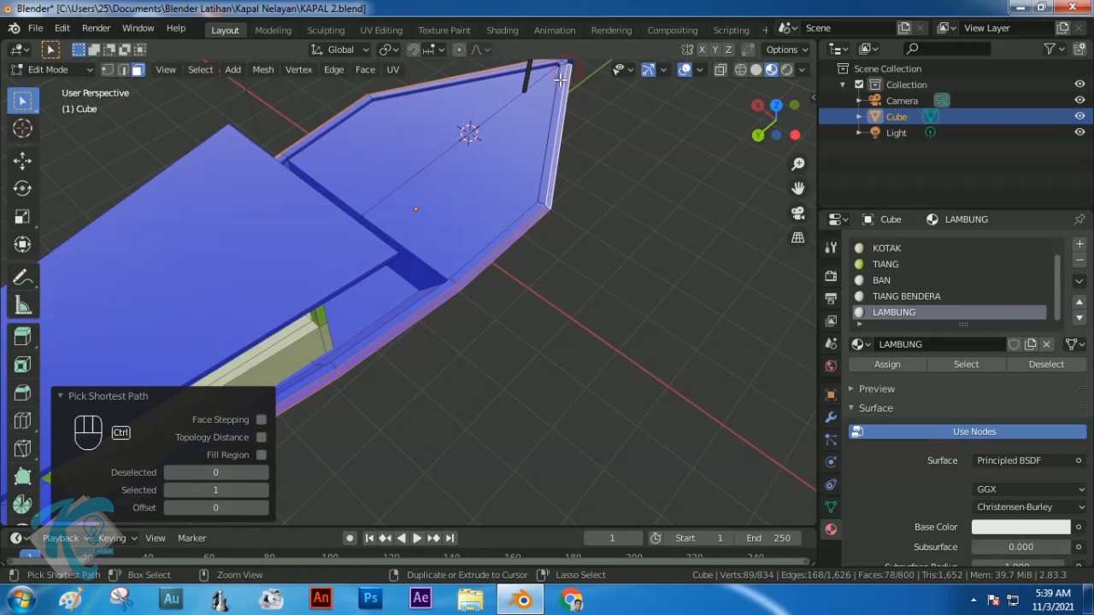
Add the inner strip of the rim's top faces to the selection from the bow around the stern and back to the bow
left_click(560, 79, "ctrl")
middle_click_drag(527, 224, 561, 245)
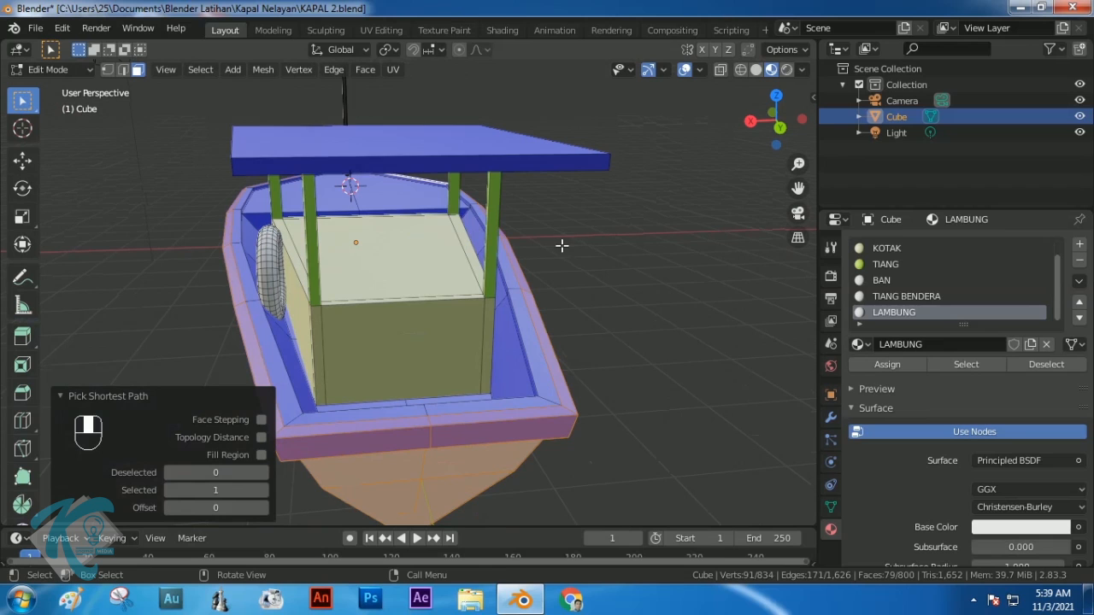
left_click(546, 389, "ctrl")
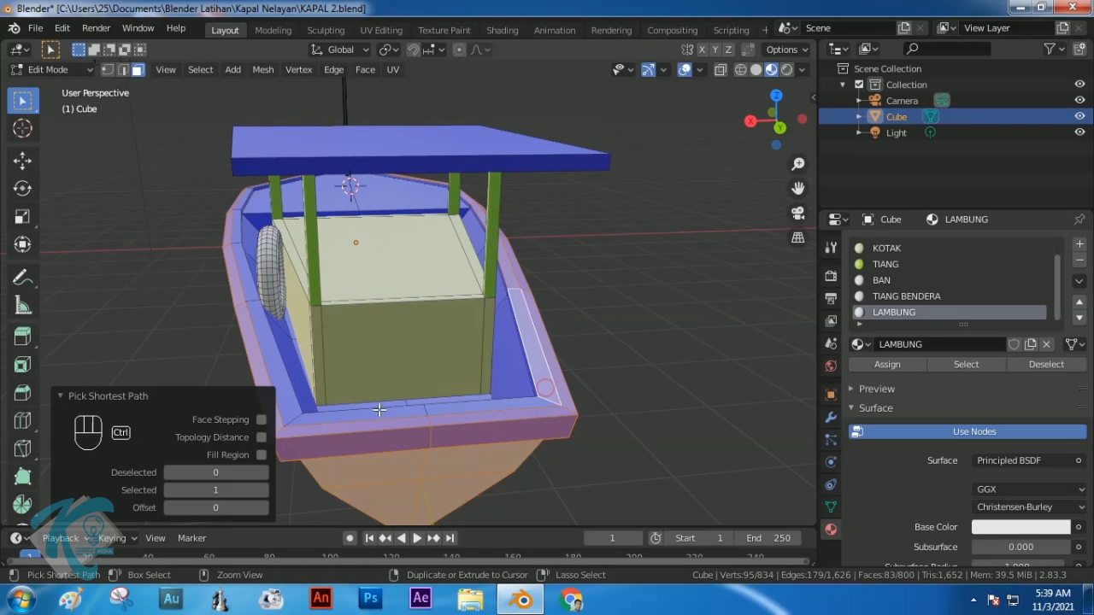
left_click(314, 418, "ctrl")
middle_click_drag(314, 418, 376, 402)
left_click(189, 256, "ctrl")
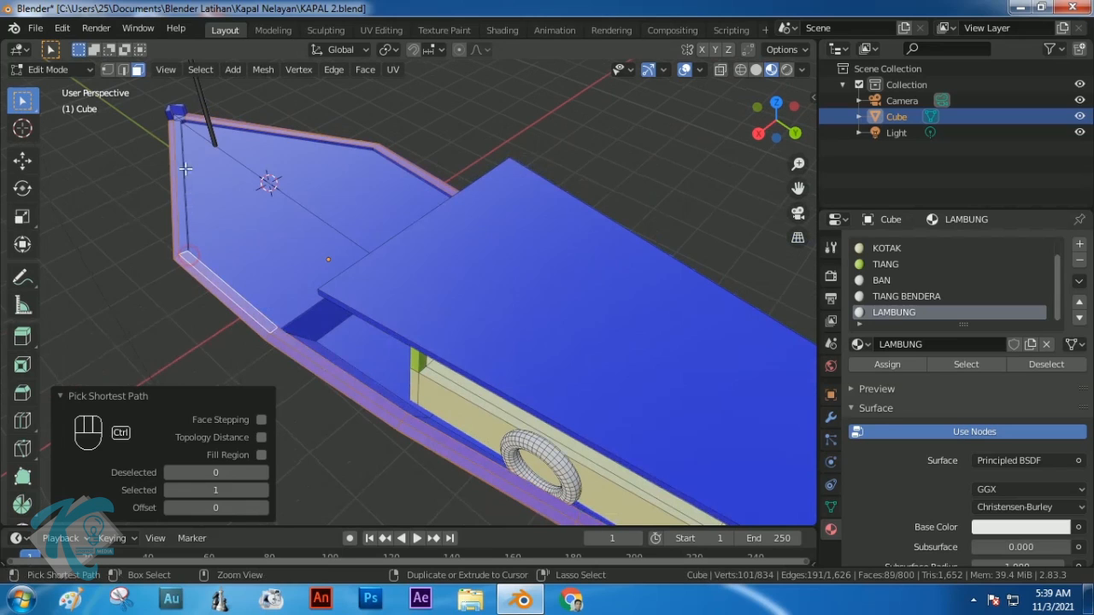
left_click(178, 146, "ctrl")
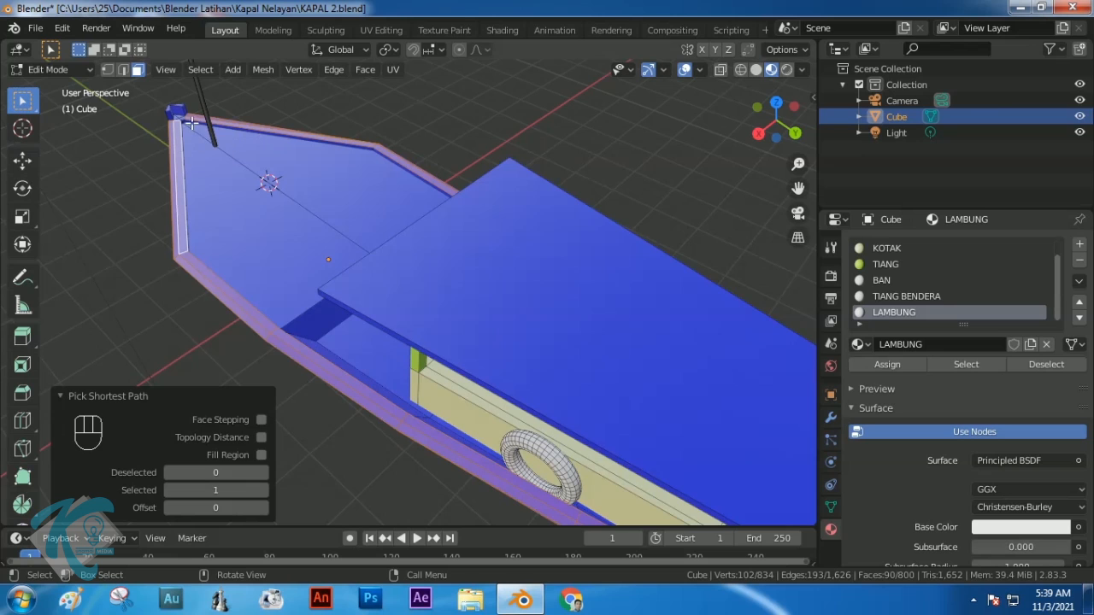
Add the small rim corner and inner lip faces at the foot of the bow post to the selection
scroll(191, 123, "up", 1)
middle_click_drag(205, 115, 356, 263, "shift")
scroll(289, 239, "up", 2)
middle_click_drag(283, 228, 309, 315)
left_click(296, 328, "ctrl")
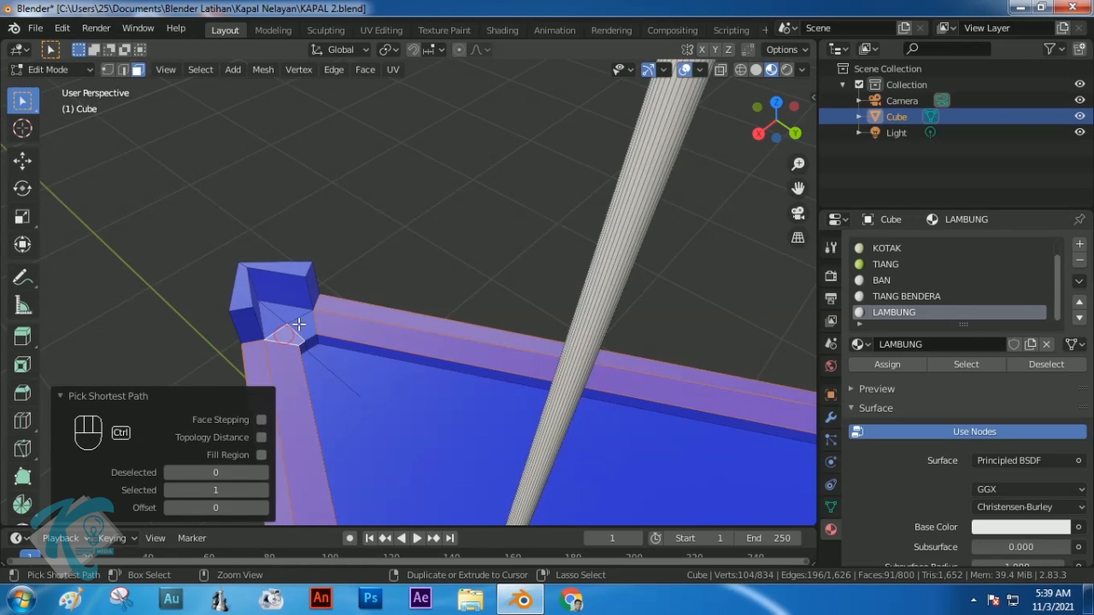
left_click(306, 345, "ctrl")
Add the inner, top, side and outer faces of the bow post to the selection
left_click(288, 293, "ctrl")
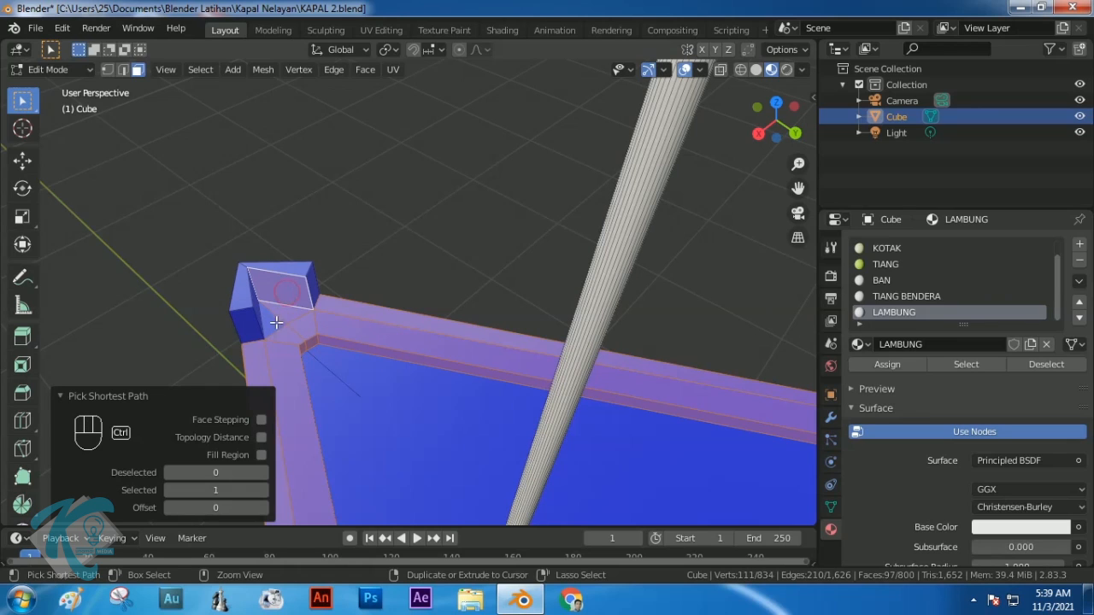
left_click(259, 319, "ctrl")
left_click(258, 302, "ctrl")
left_click(248, 323, "ctrl")
left_click(240, 295, "ctrl")
left_click(289, 269, "ctrl")
left_click(314, 283, "ctrl")
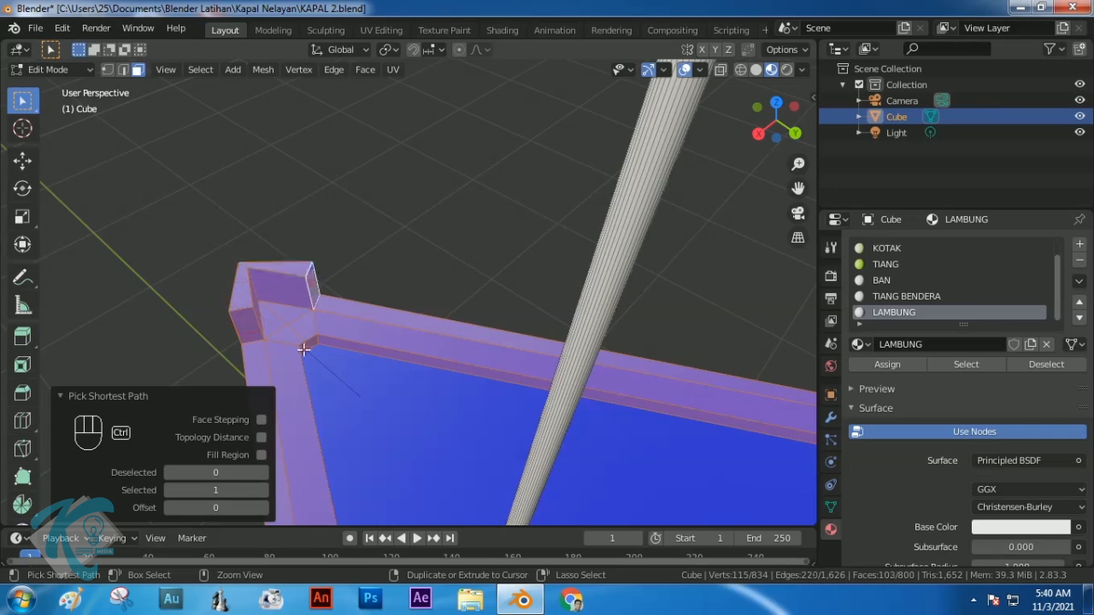
middle_click_drag(244, 361, 320, 319)
left_click(333, 279, "ctrl")
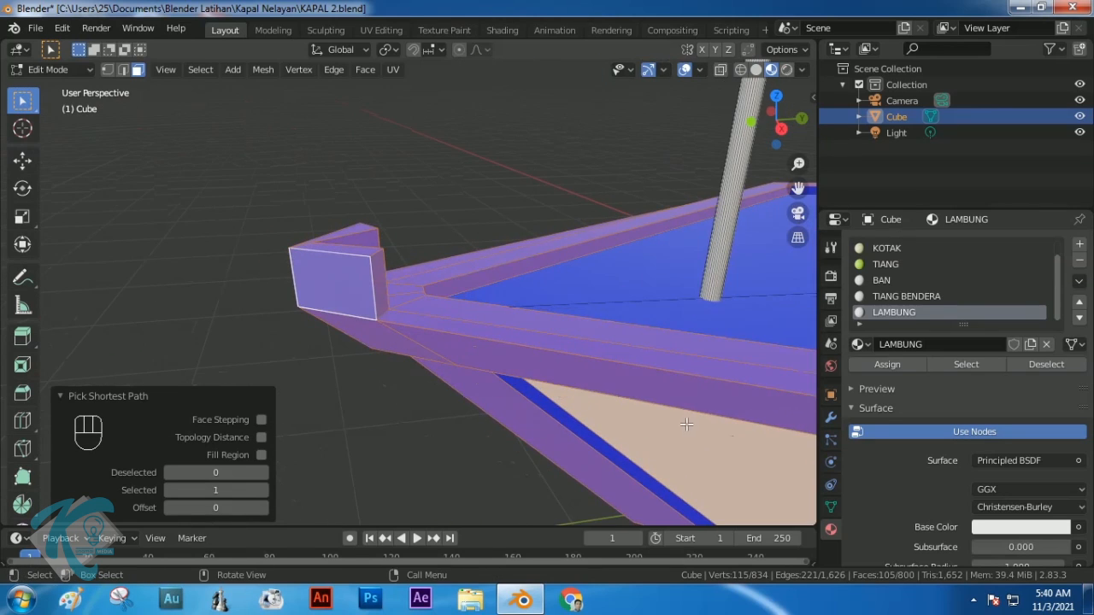
Add the remaining narrow strip faces beside the stem below the bow rim to the selection
scroll(685, 429, "down", 4)
middle_click_drag(635, 444, 516, 255, "shift")
left_click(442, 279, "ctrl")
middle_click_drag(642, 225, 35, 288)
middle_click_drag(349, 292, 409, 219)
left_click(459, 248, "ctrl")
Extend the selection along the rim's vertical inner lip from the bow down one side to the stern
key("ctrl")
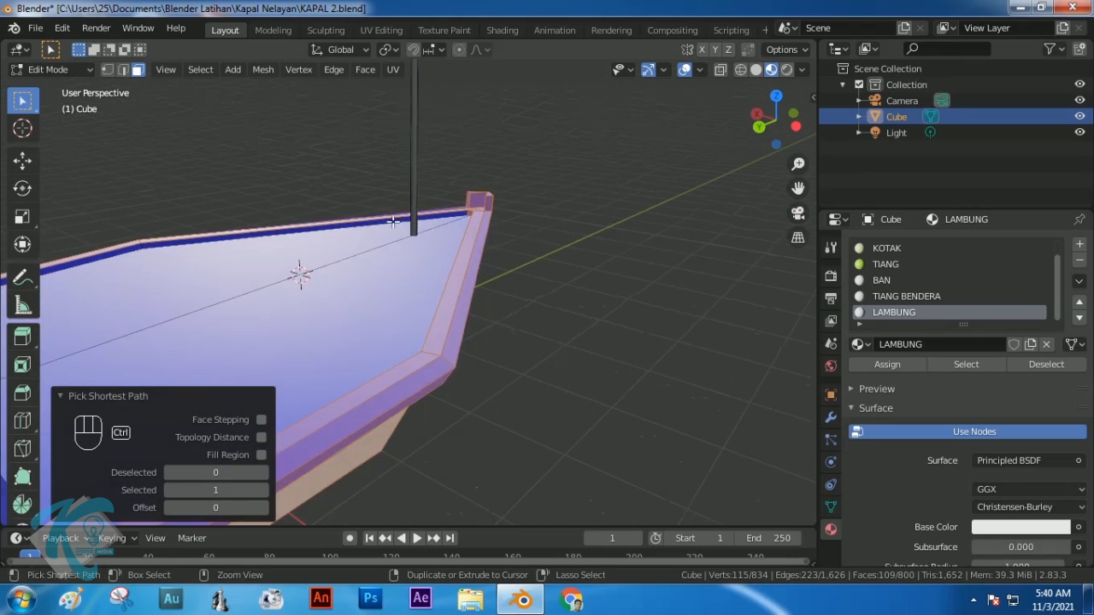
left_click(393, 221, "ctrl")
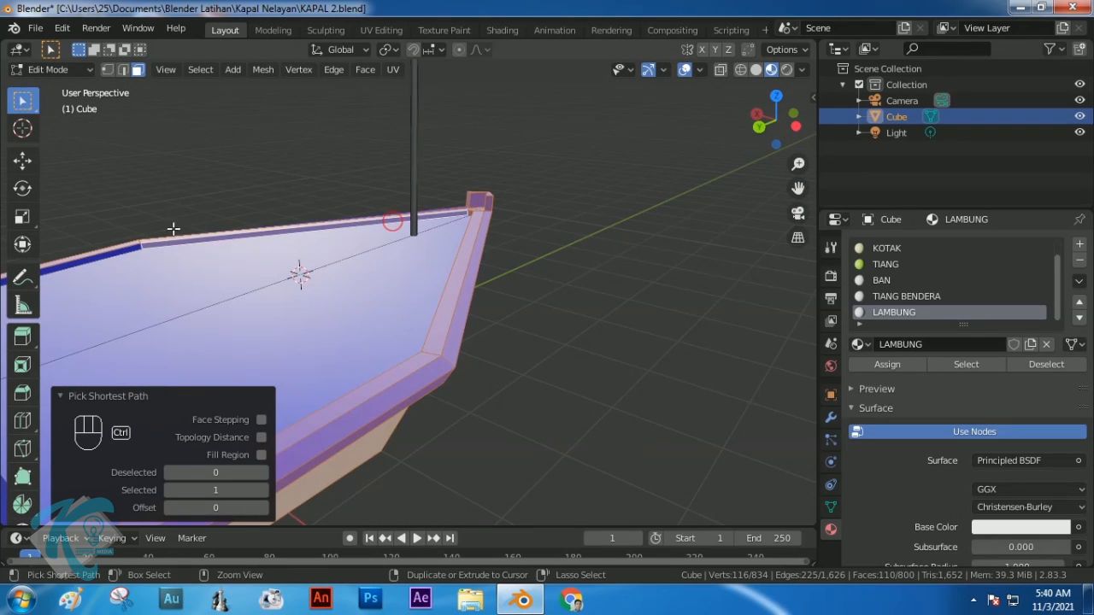
left_click(118, 249, "ctrl")
middle_click_drag(348, 241, 460, 288)
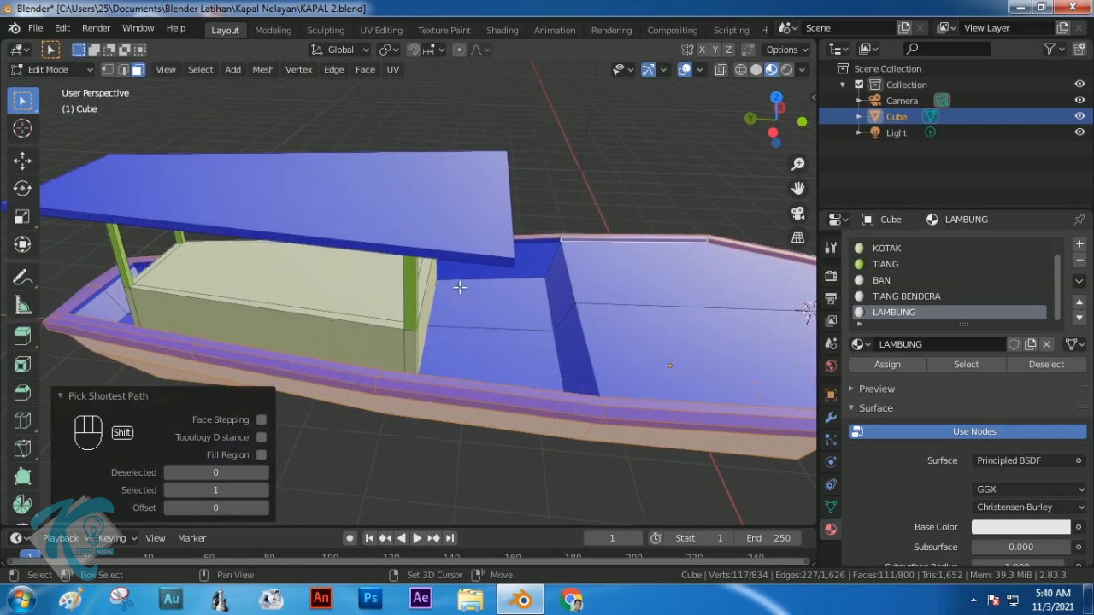
middle_click_drag(224, 281, 391, 327)
scroll(391, 326, "up", 5)
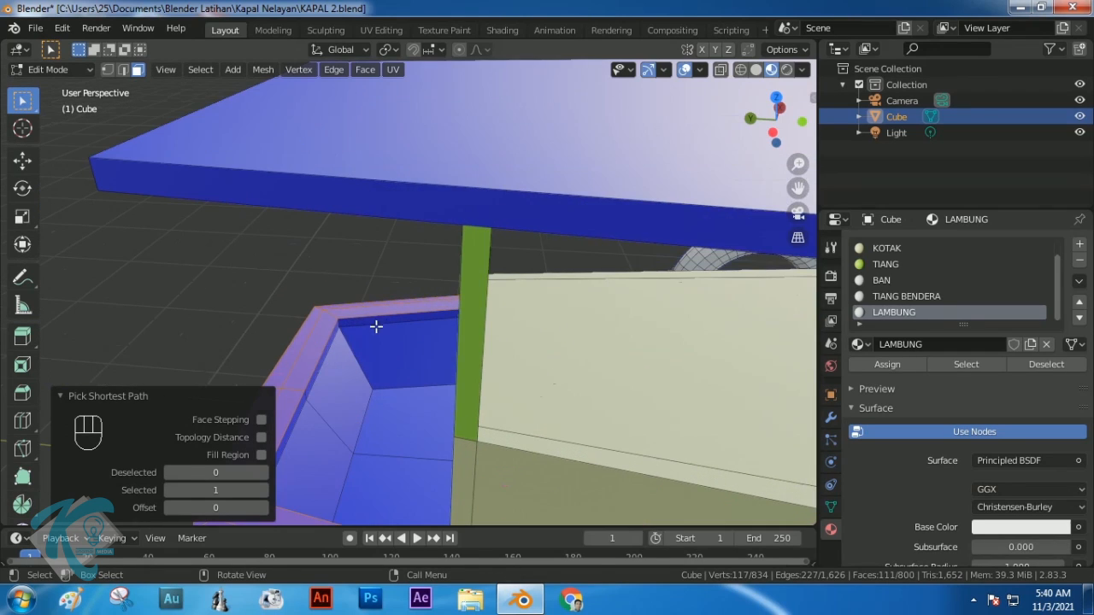
left_click(354, 320, "ctrl")
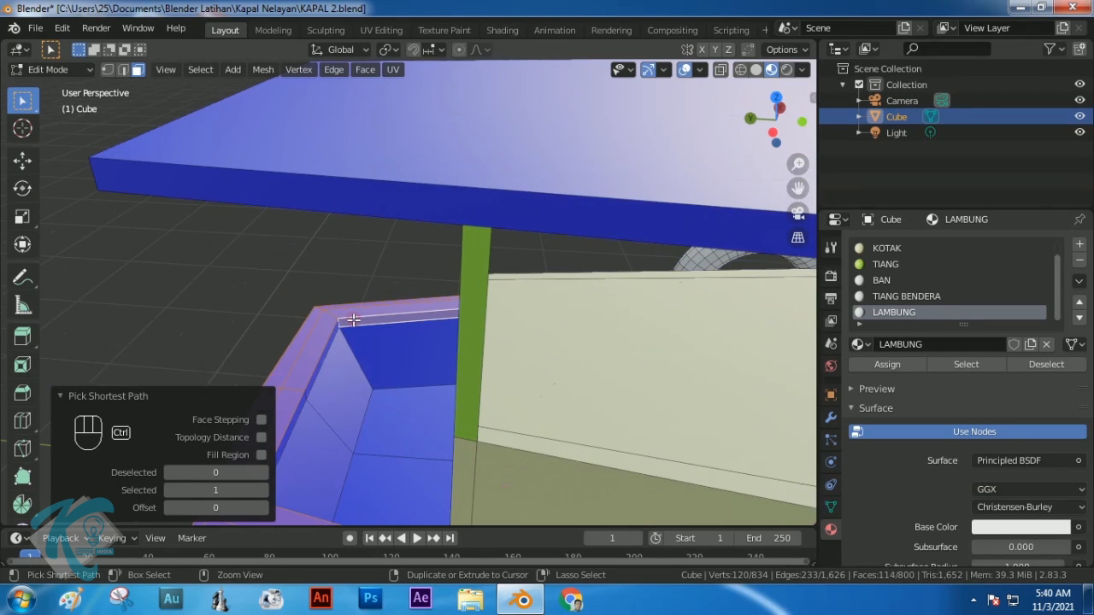
Add the inner lip faces across the stern and up the opposite side to the bow to the selection
left_click(325, 354, "ctrl")
middle_click_drag(352, 376, 389, 336)
left_click(308, 415, "ctrl")
scroll(351, 418, "up", 6)
scroll(389, 336, "down", 5)
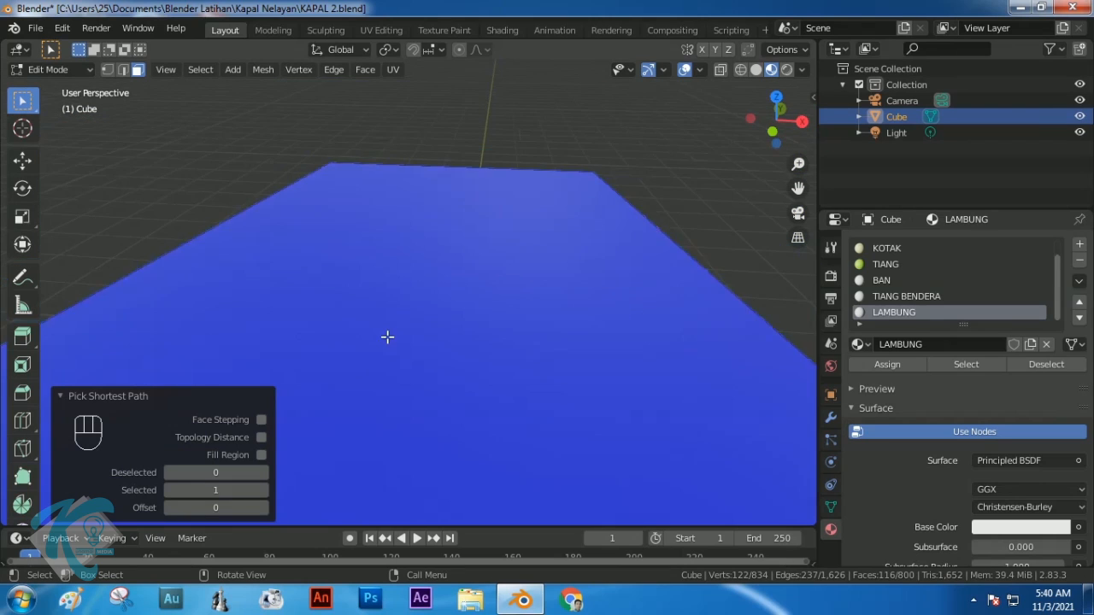
middle_click_drag(482, 328, 410, 297)
scroll(410, 297, "up", 5)
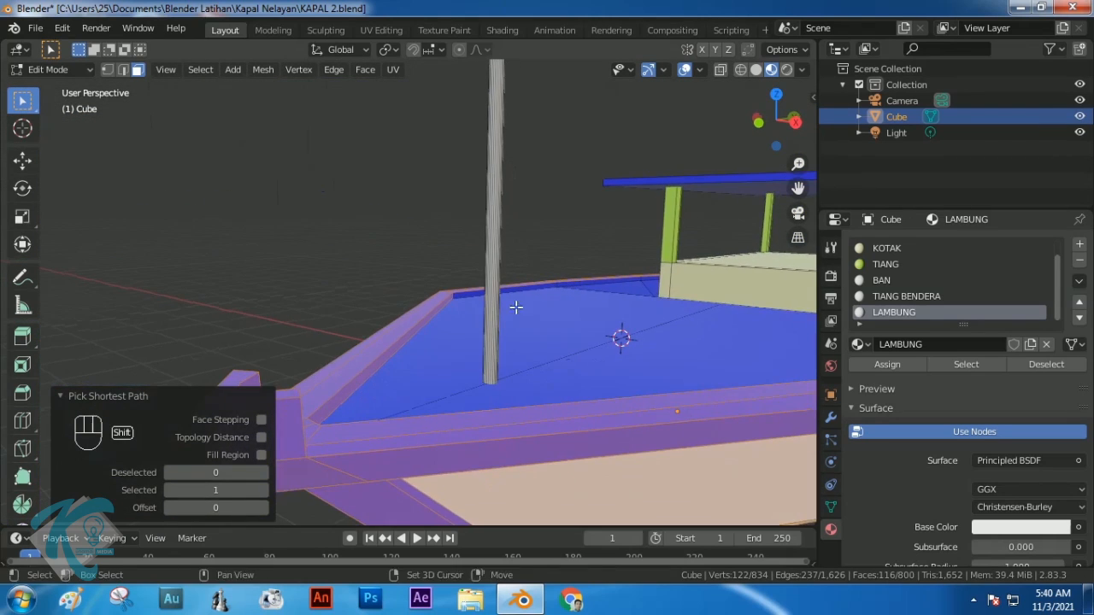
left_click(557, 286, "ctrl")
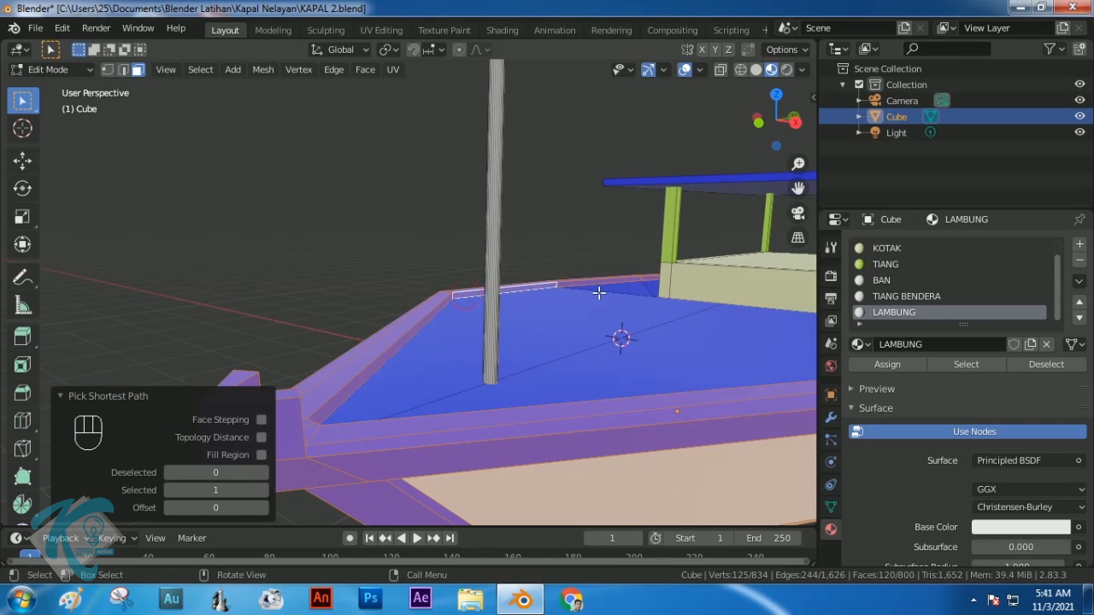
scroll(716, 309, "down", 5)
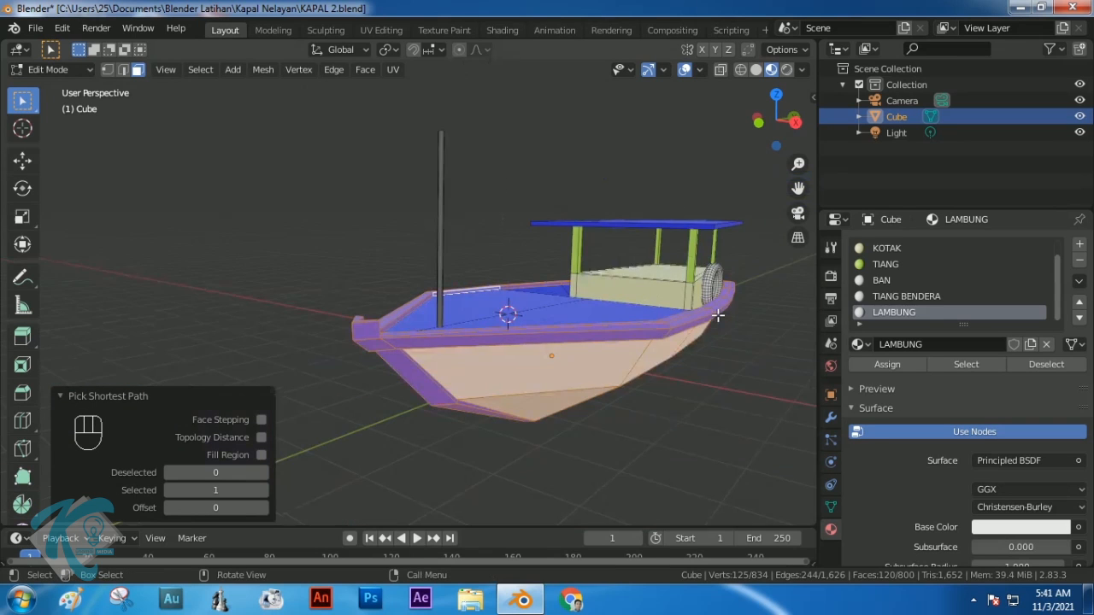
middle_click_drag(716, 314, 587, 270)
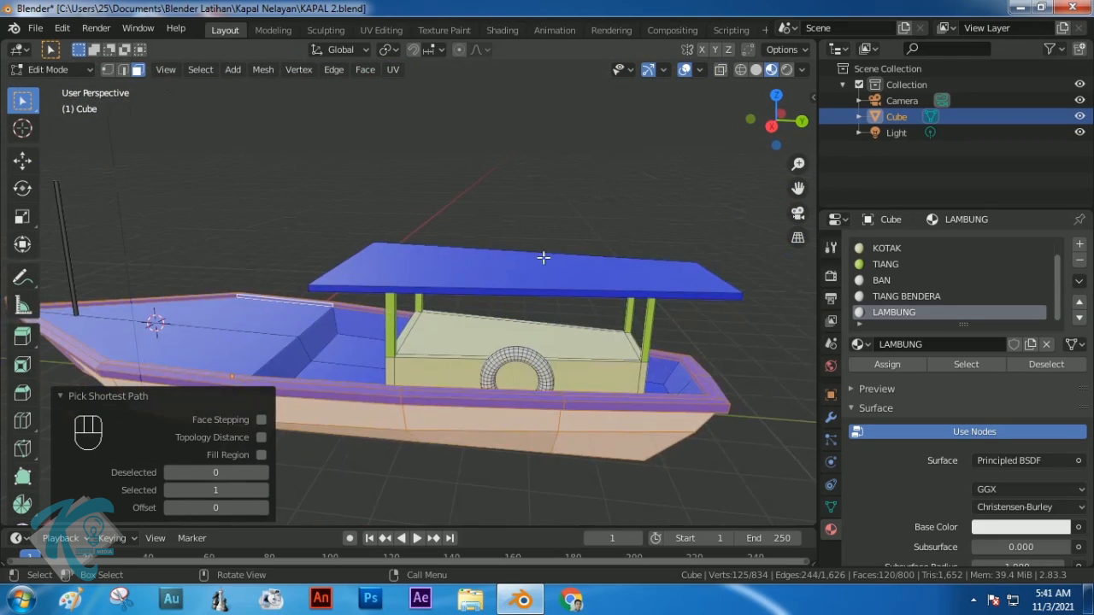
Create a new material named LIST in a new slot and assign it to the selected faces
left_click(1080, 245)
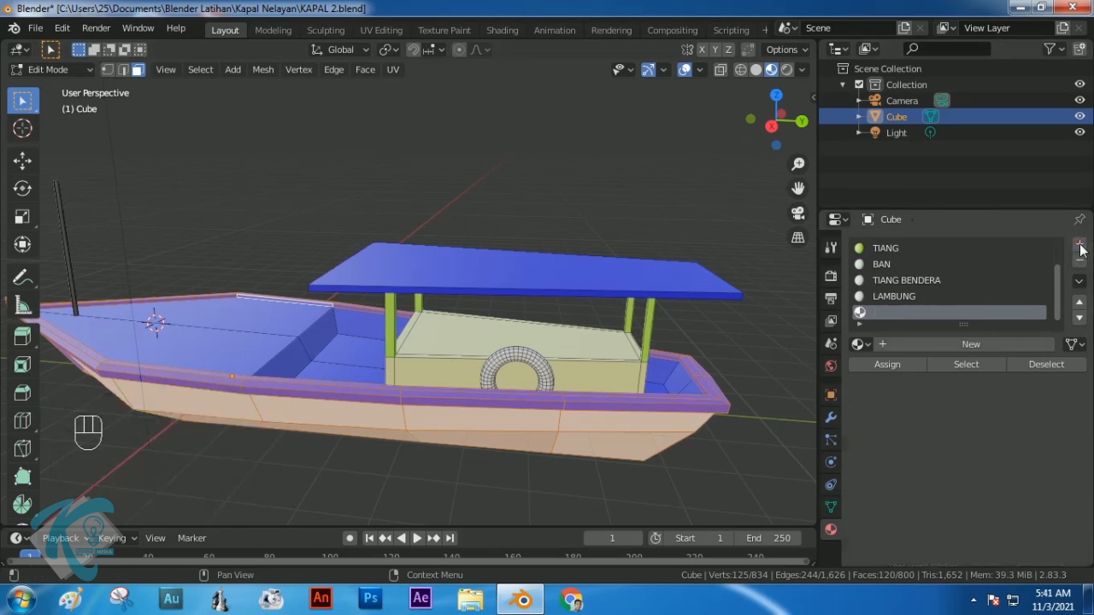
left_click(948, 342)
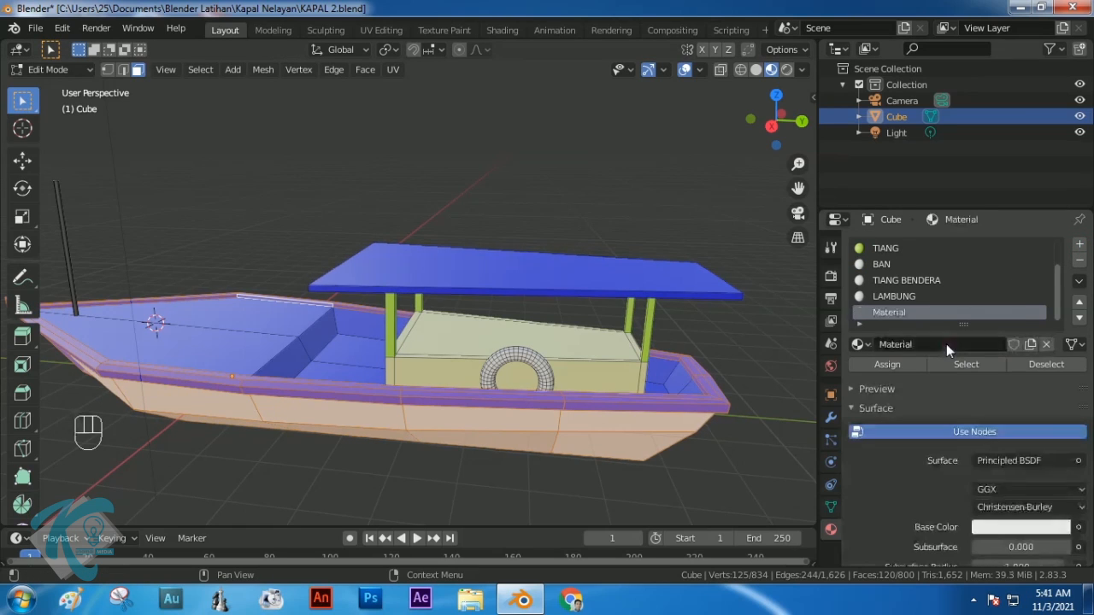
left_click(980, 342)
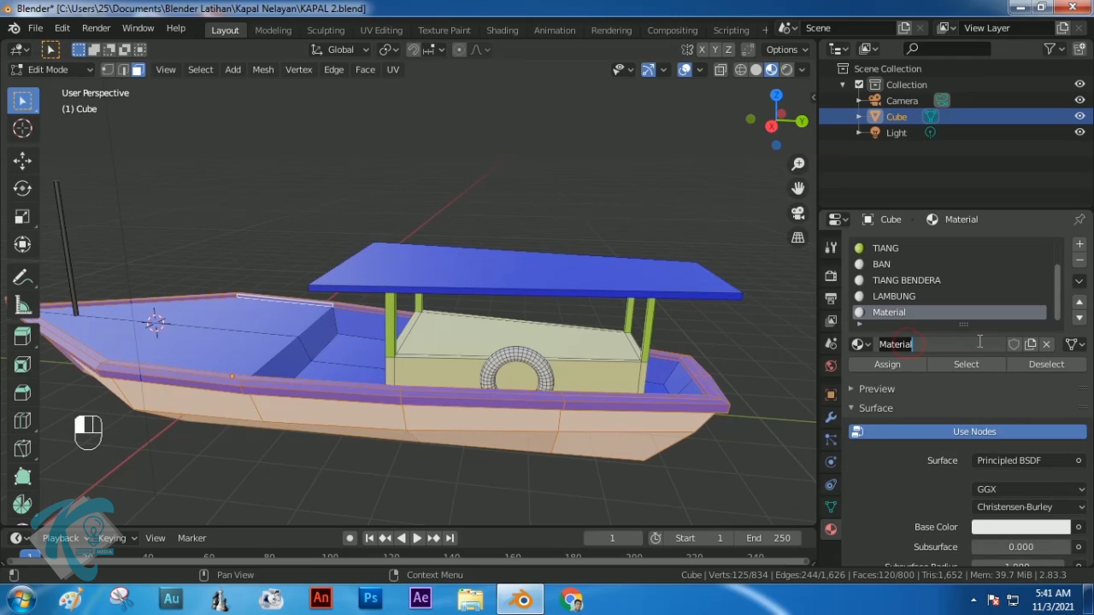
type("LIST")
key("Return")
left_click(899, 365)
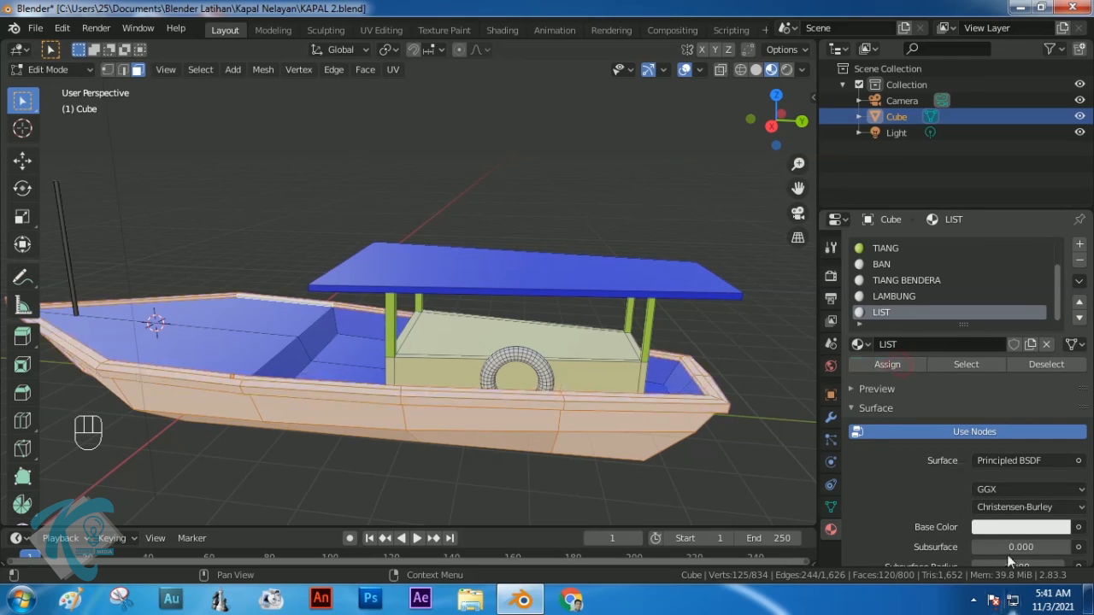
Set the base color of LIST to red (H 0.981, S 0.766, V 0.906) and of LAMBUNG to green, and deselect all faces
left_click(1016, 527)
left_click(992, 395)
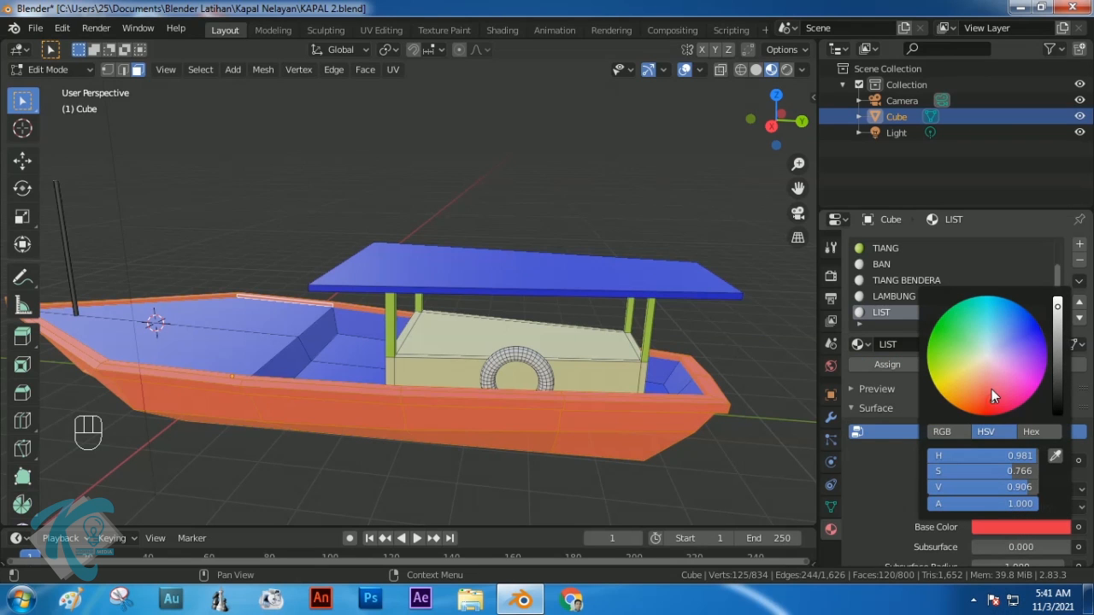
middle_click_drag(701, 380, 536, 256)
key("alt+a")
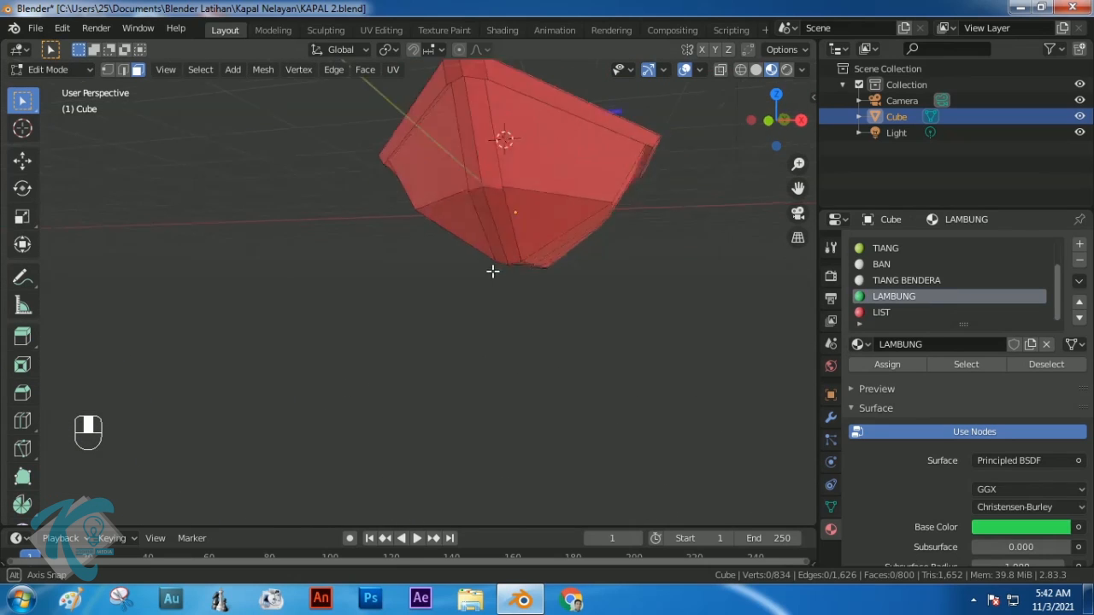
Select the upper row of hull side faces from one side of the bow around the stern to the other side
middle_click_drag(493, 271, 471, 209)
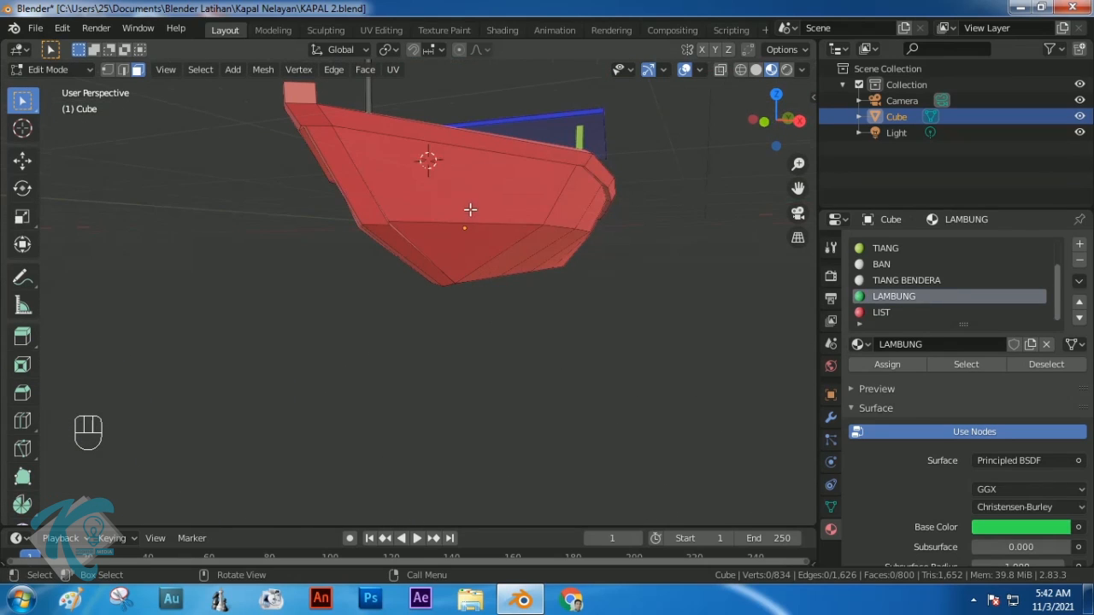
left_click(471, 191)
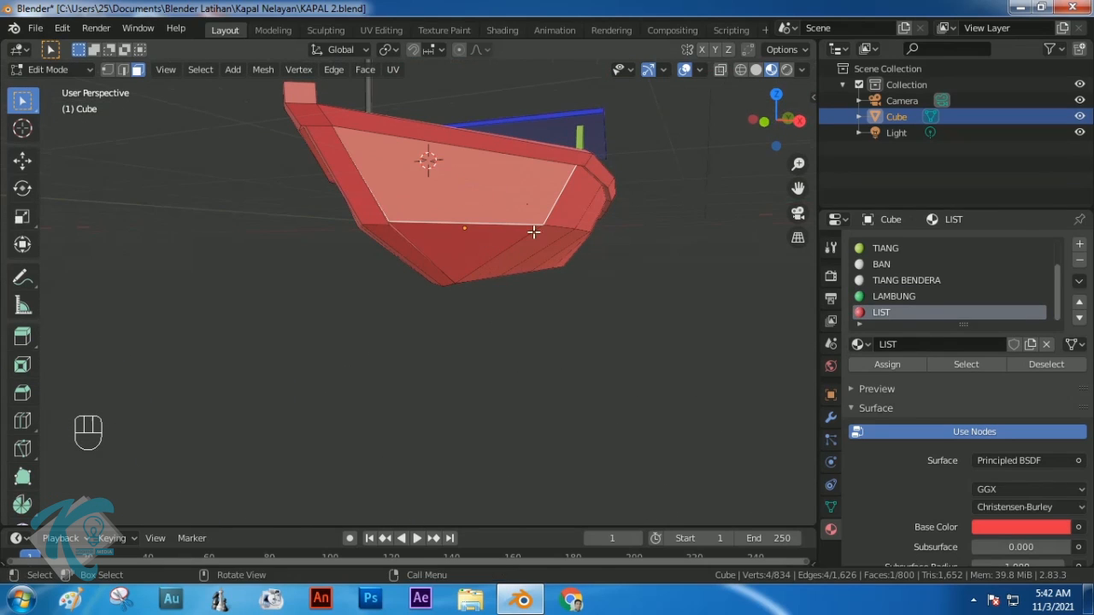
middle_click_drag(599, 229, 476, 249, "ctrl")
middle_click_drag(581, 237, 612, 244)
left_click(616, 244, "ctrl")
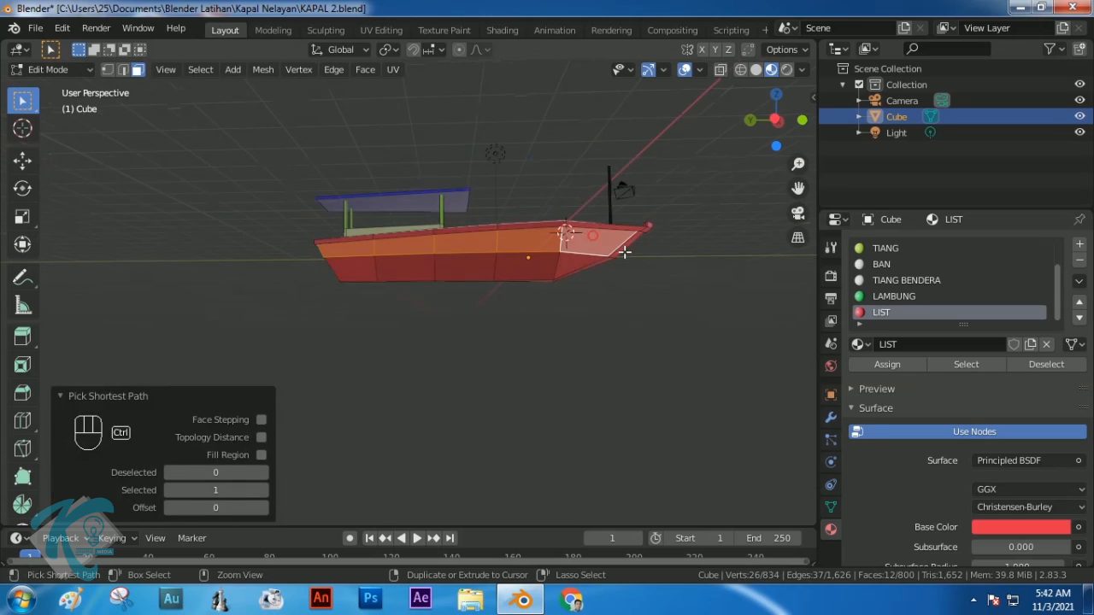
Add the lower row of hull side faces on both sides of the boat to the selection
left_click(560, 262, "ctrl")
left_click(359, 270, "ctrl")
middle_click_drag(362, 262, 635, 274)
left_click(412, 236, "ctrl")
left_click(390, 239, "ctrl")
middle_click_drag(390, 238, 400, 248)
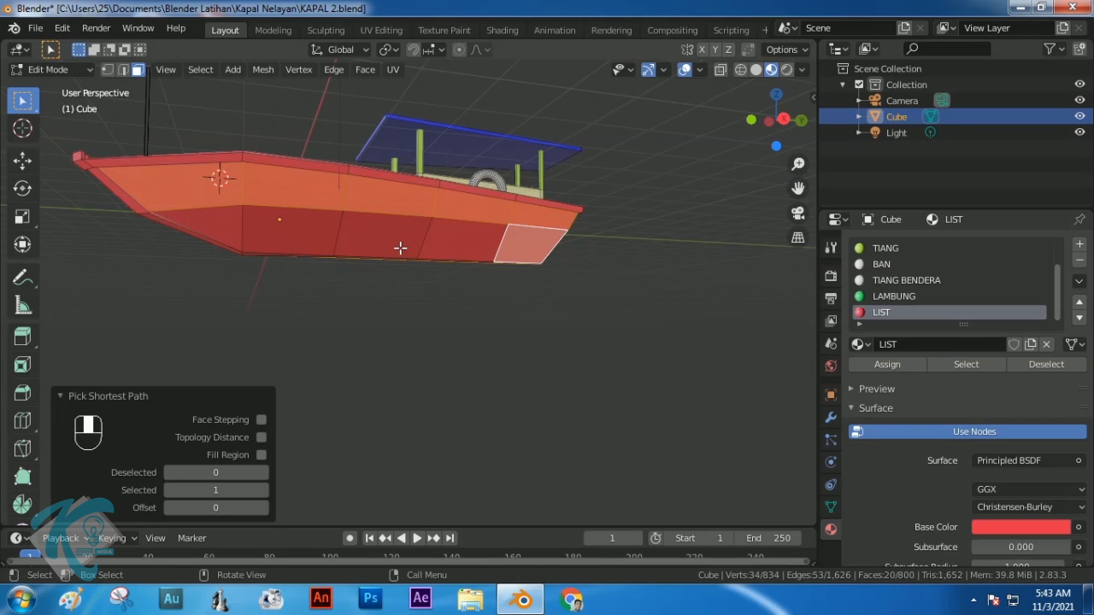
left_click(228, 220, "ctrl")
Add the narrow strips along both sides of the hull's bottom centerline to the selection, deselecting the two faces nearest the bow
middle_click_drag(227, 222, 559, 127, "alt")
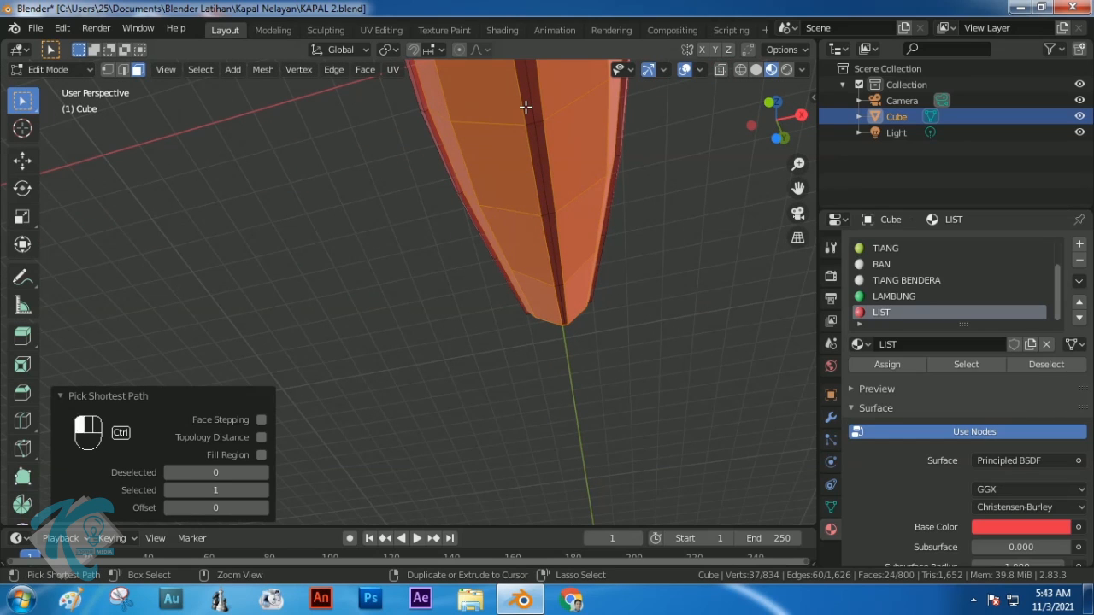
left_click(525, 106, "ctrl")
left_click(559, 306, "ctrl")
left_click(563, 310, "ctrl")
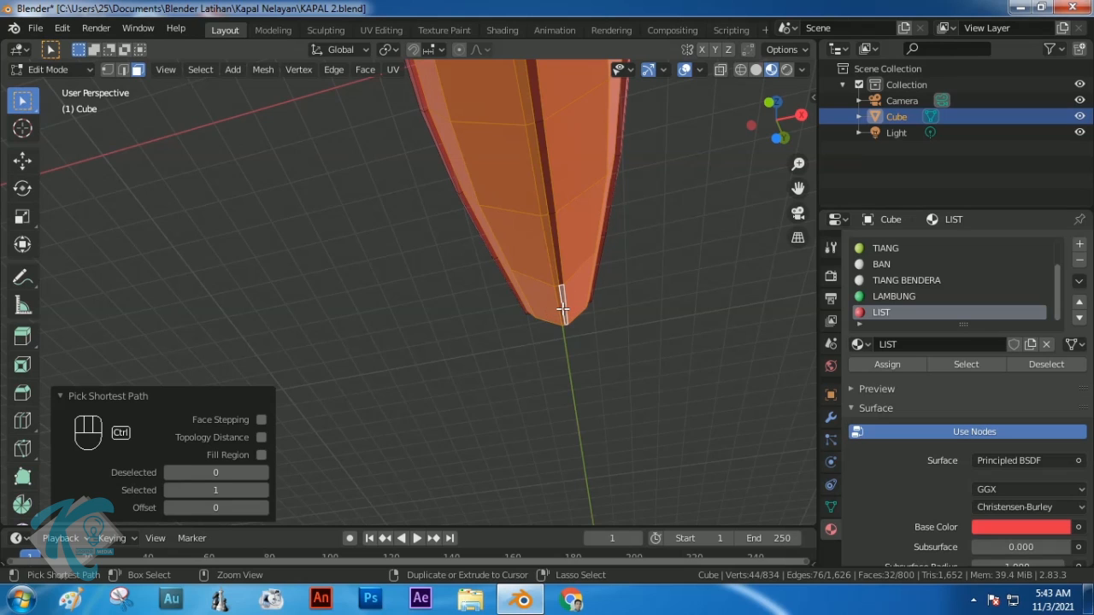
middle_click_drag(564, 139, 506, 250)
left_click(499, 239, "ctrl")
middle_click_drag(518, 183, 527, 218)
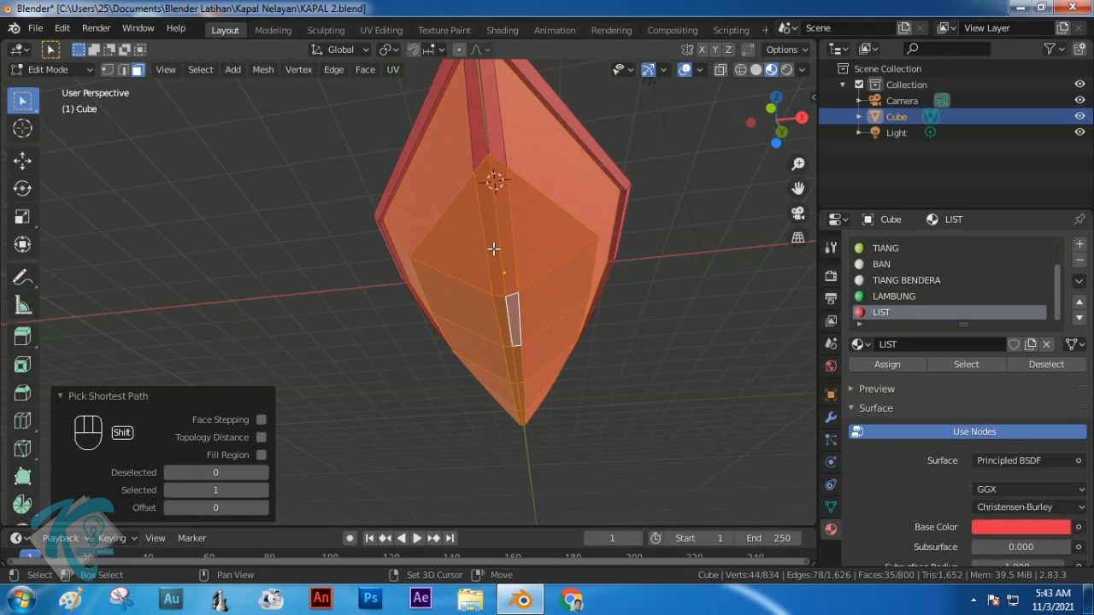
left_click(498, 244, "shift")
left_click(506, 229, "shift")
Assign the LAMBUNG material to the selected hull faces
middle_click_drag(569, 237, 541, 253)
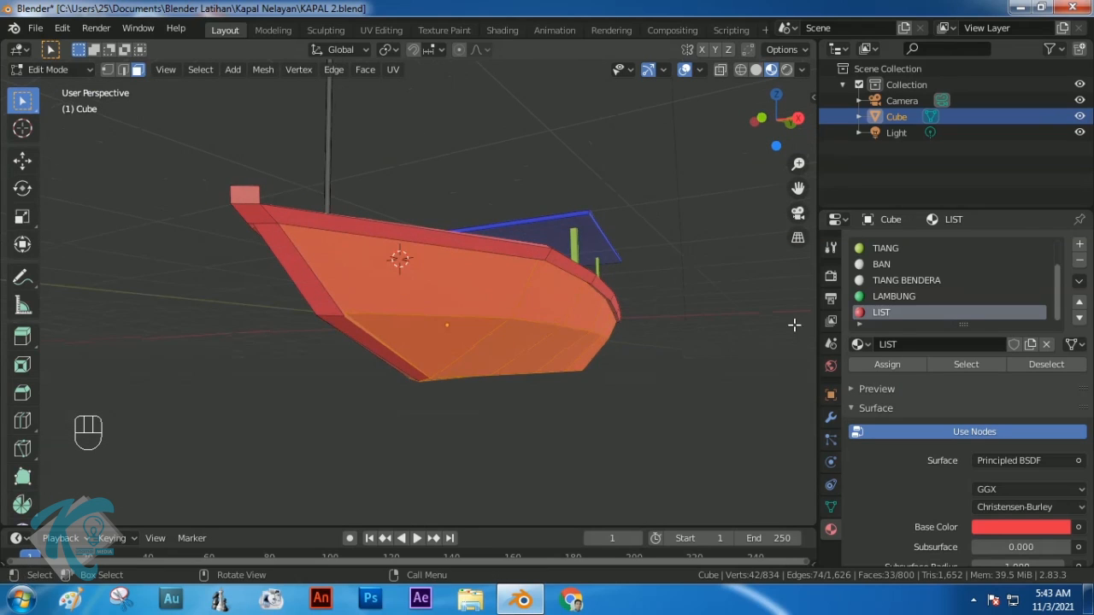
left_click(875, 295)
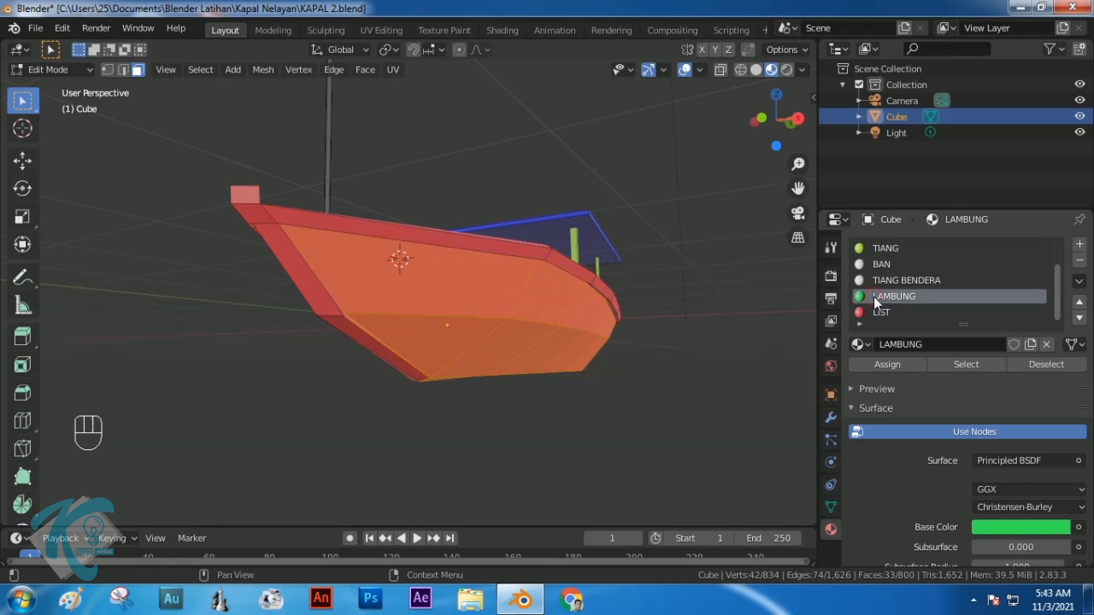
left_click(884, 365)
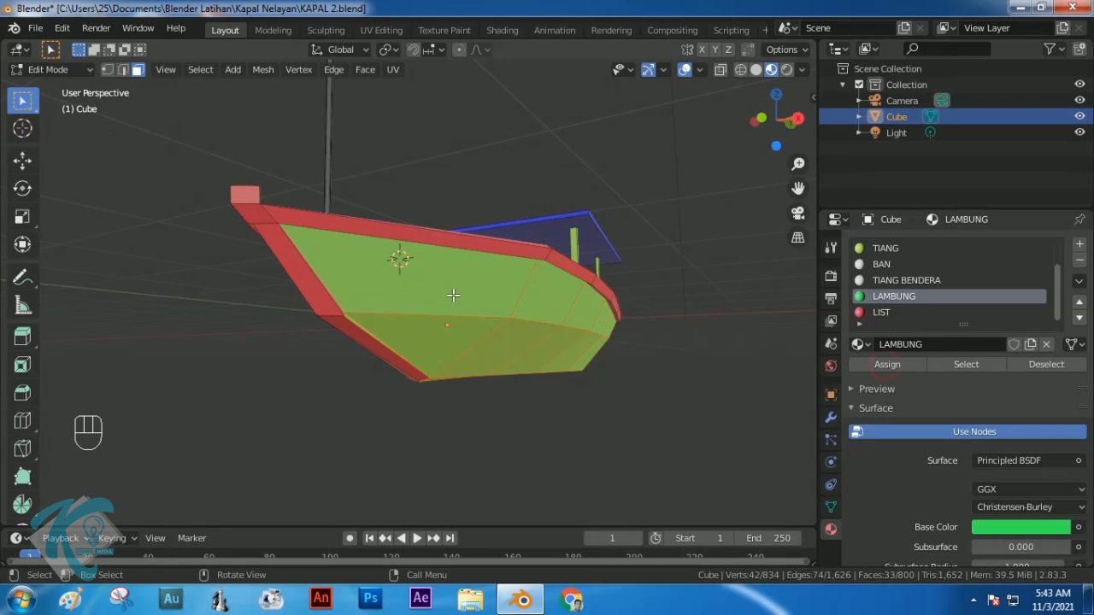
middle_click_drag(503, 305, 428, 348)
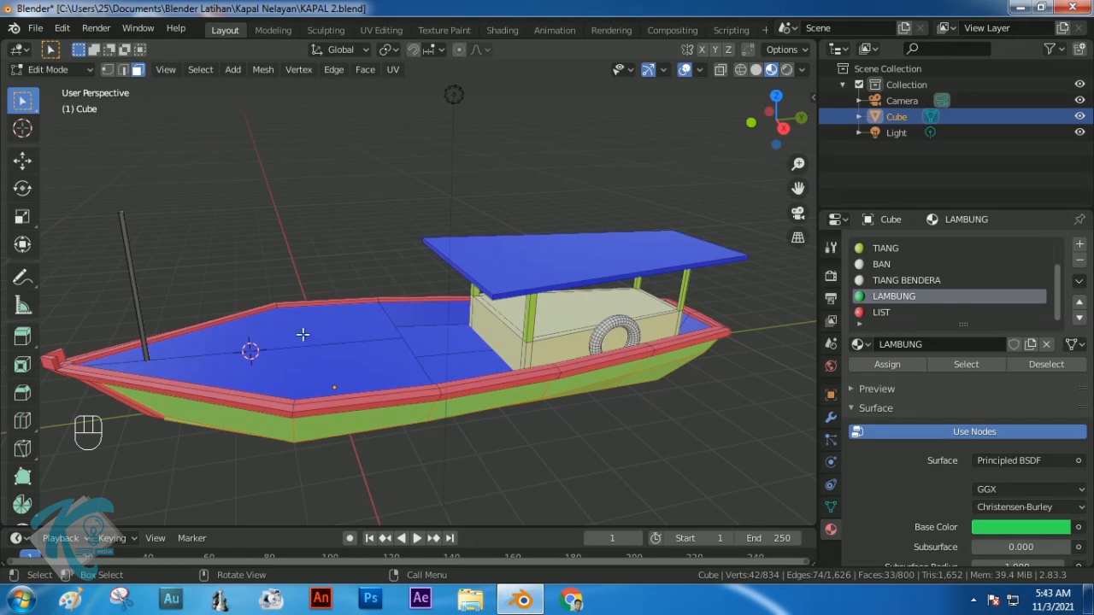
left_click(315, 332)
left_click(332, 359, "shift")
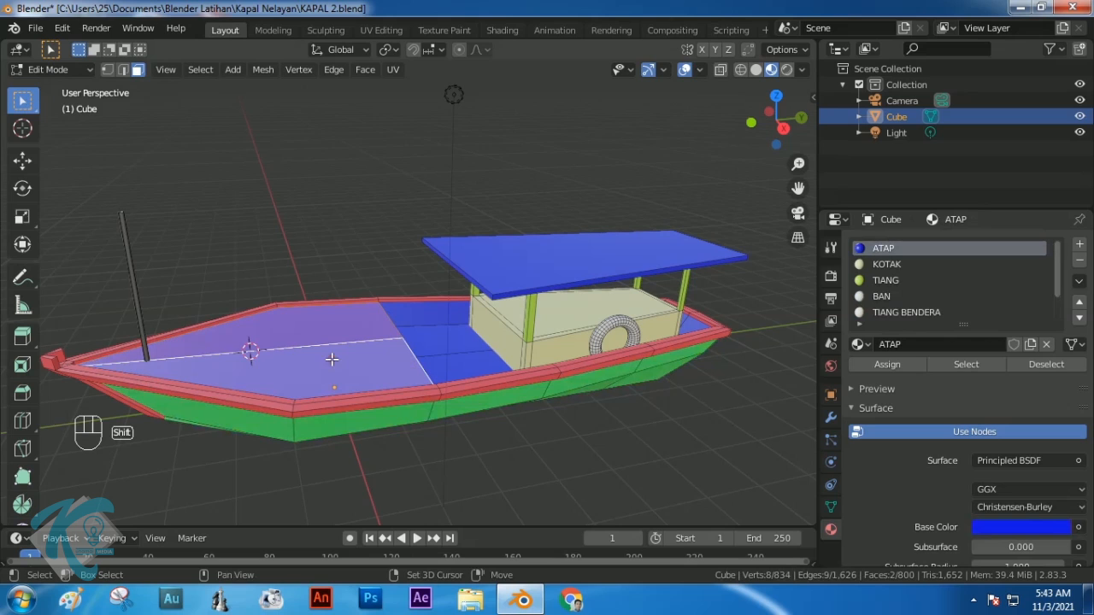
left_click(406, 237)
Add one loop cut around the inner hull walls just below the front deck edge, with a slide factor of about 0.788
middle_click_drag(432, 296, 337, 329)
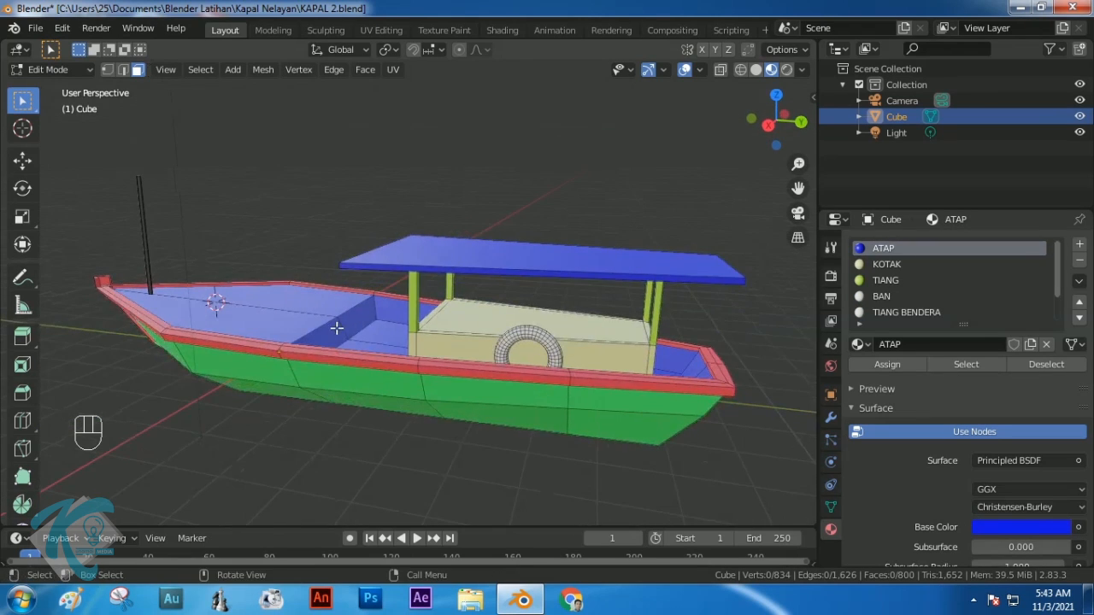
scroll(333, 325, "up", 4)
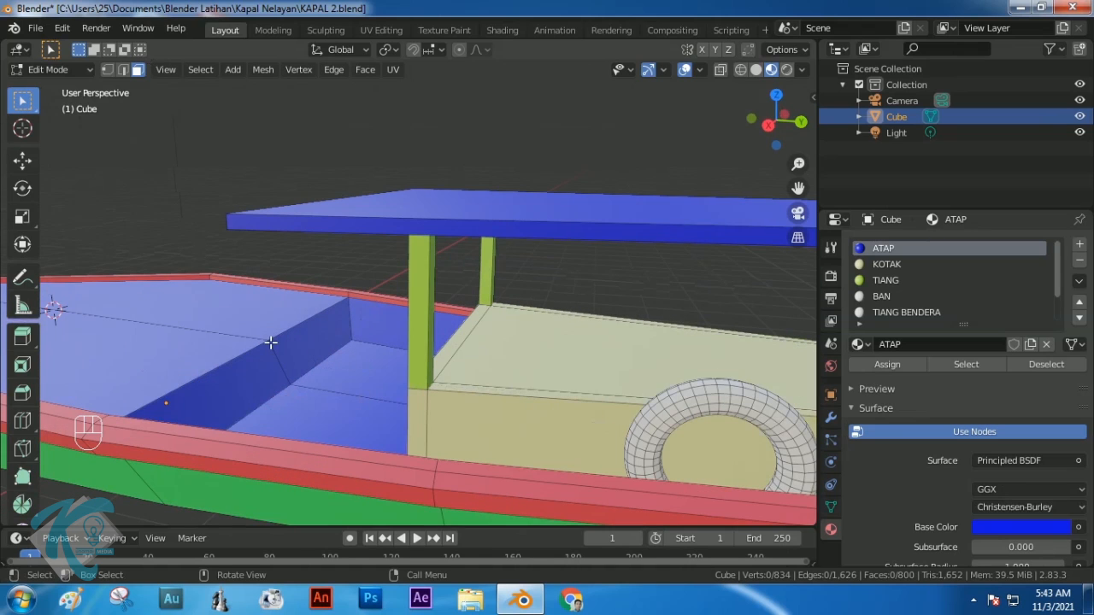
key("ctrl+r")
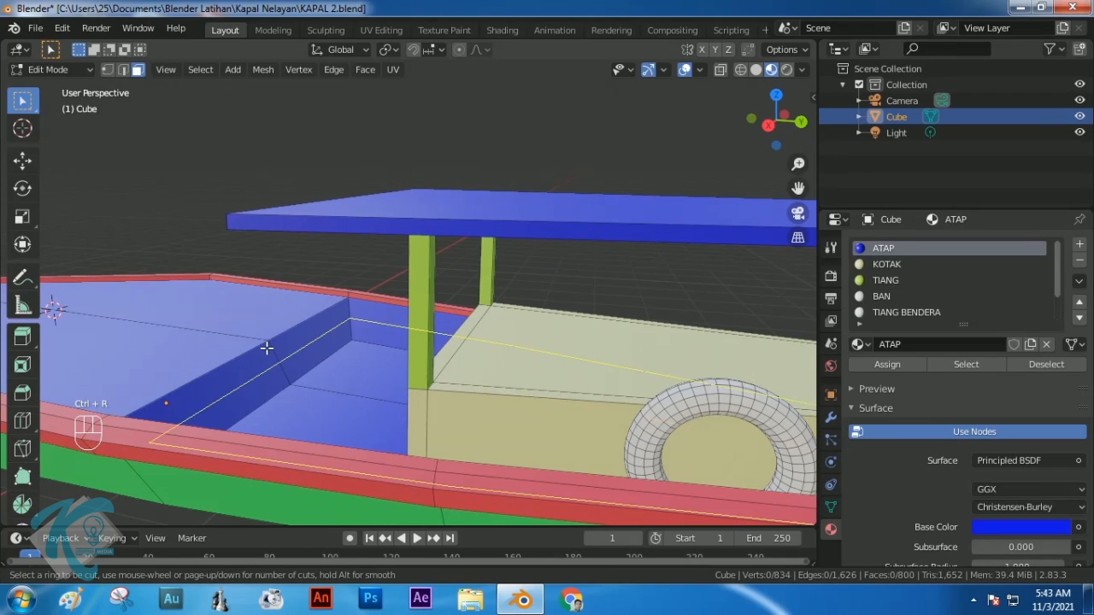
left_click(266, 354)
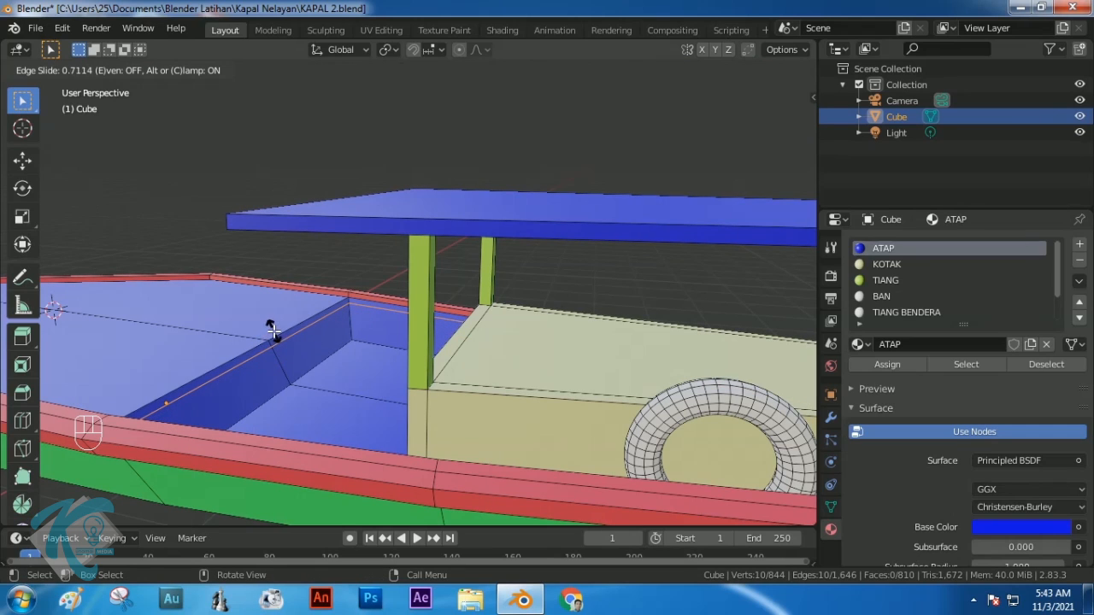
left_click(274, 327)
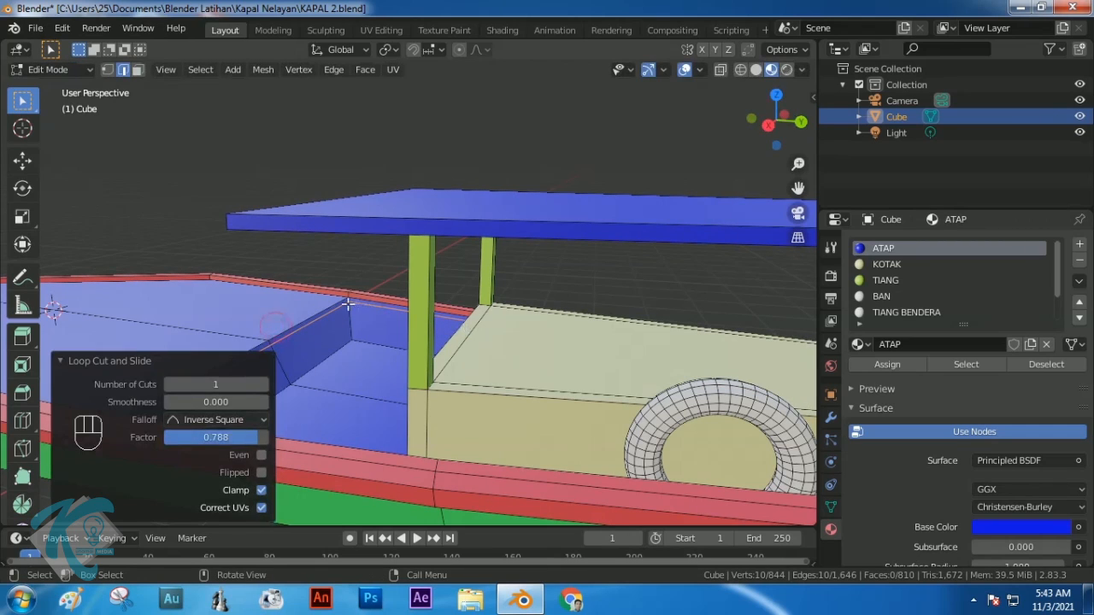
key("alt+a")
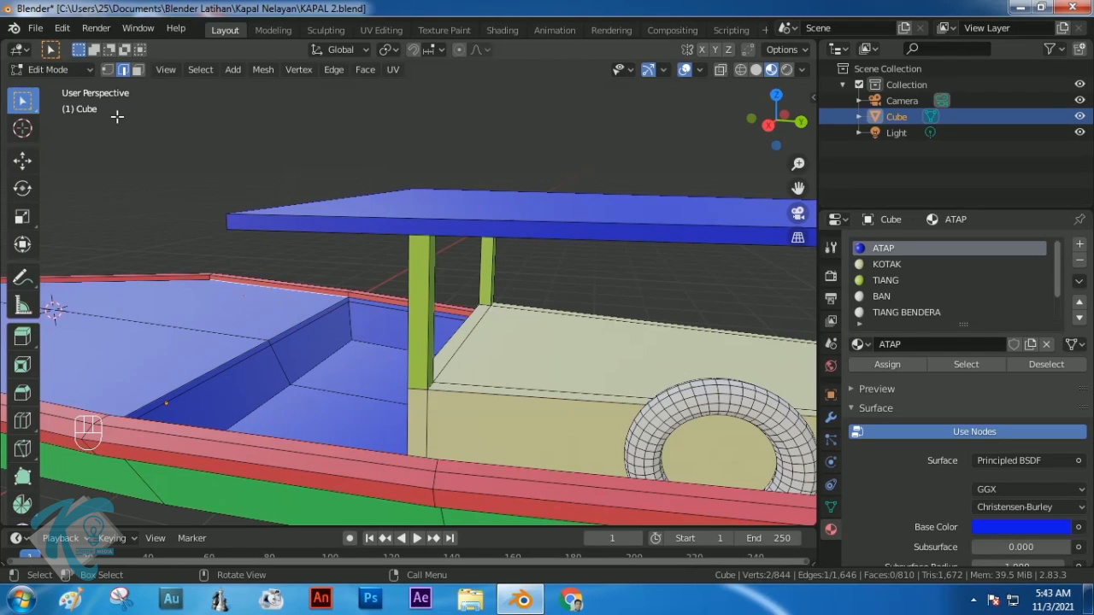
Select the two front deck faces and the two thin strip faces under the deck's rear edge
key("3")
left_click(197, 301)
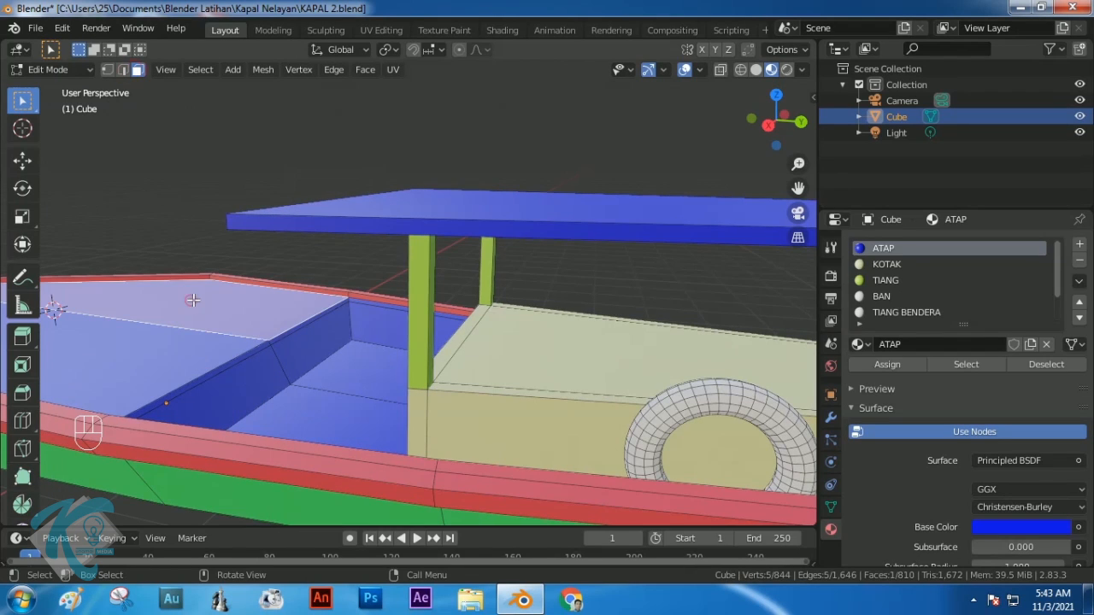
left_click(151, 359, "shift")
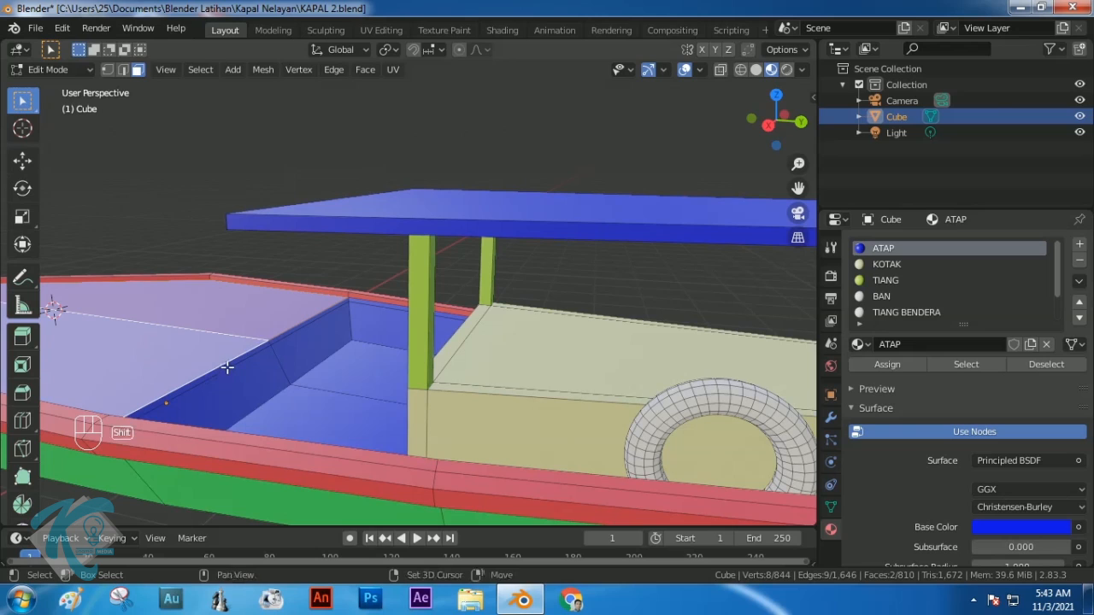
left_click(228, 364, "shift")
left_click(294, 328, "shift")
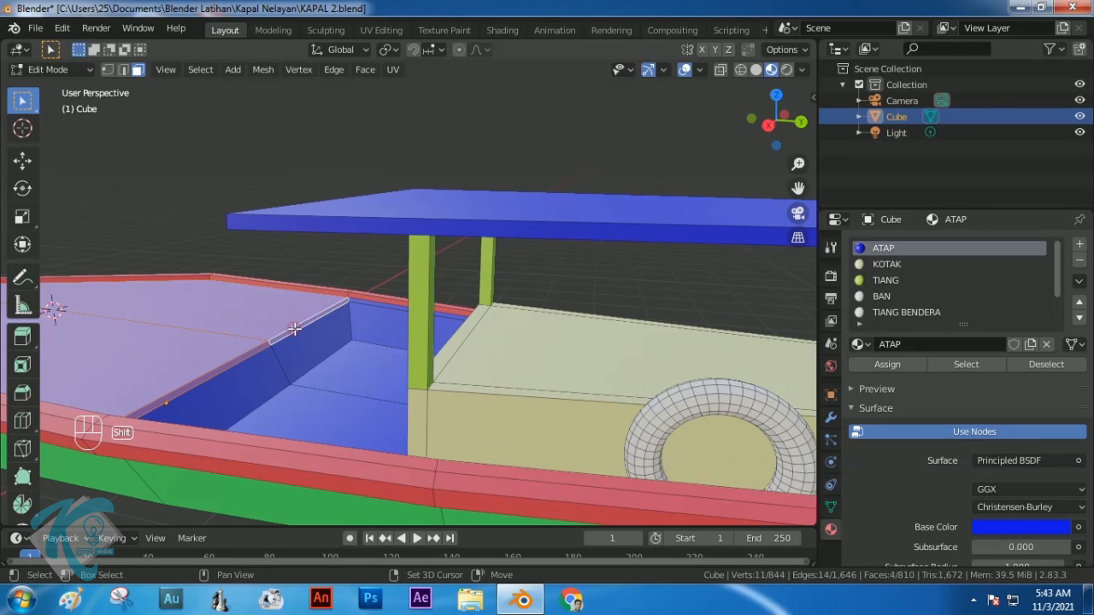
Create a new material named DEPAN in a new slot and assign it to the selected deck faces
left_click(1079, 245)
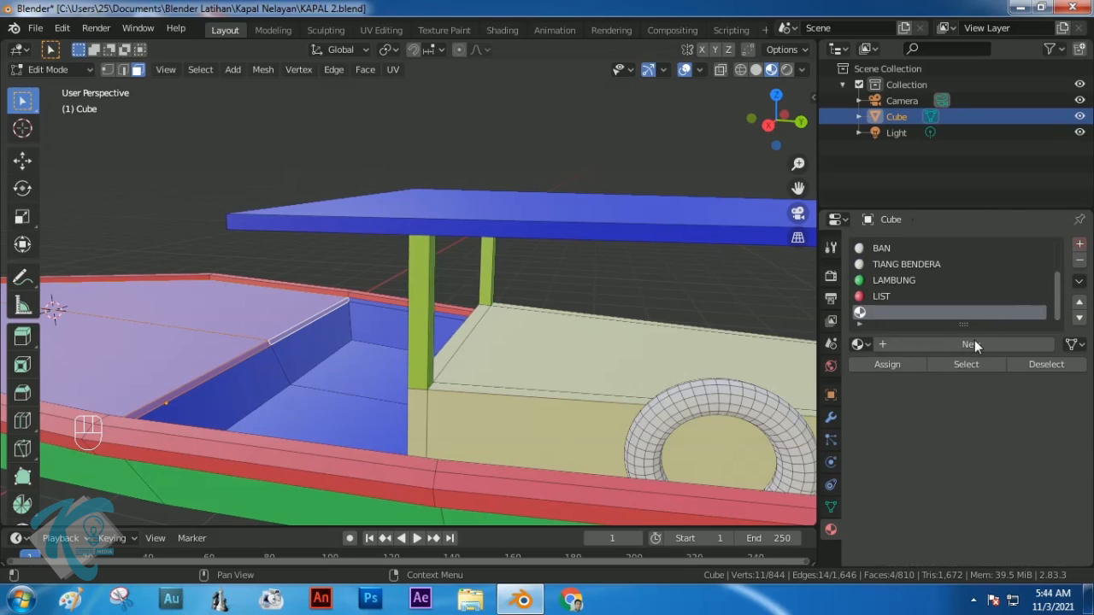
left_click(974, 342)
double_click(906, 345)
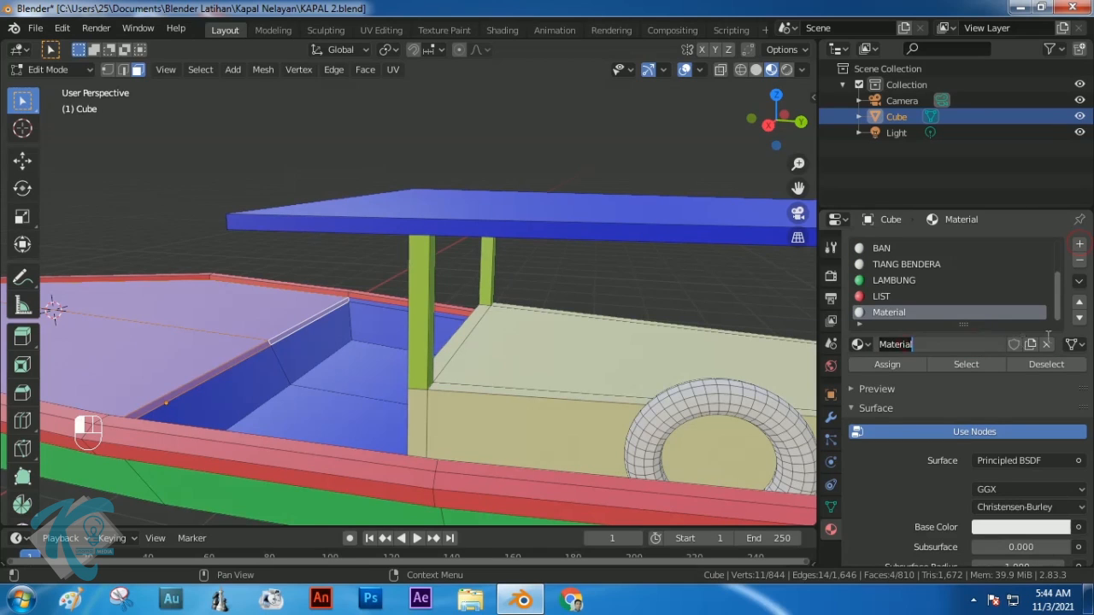
type("DEPAN")
key("Return")
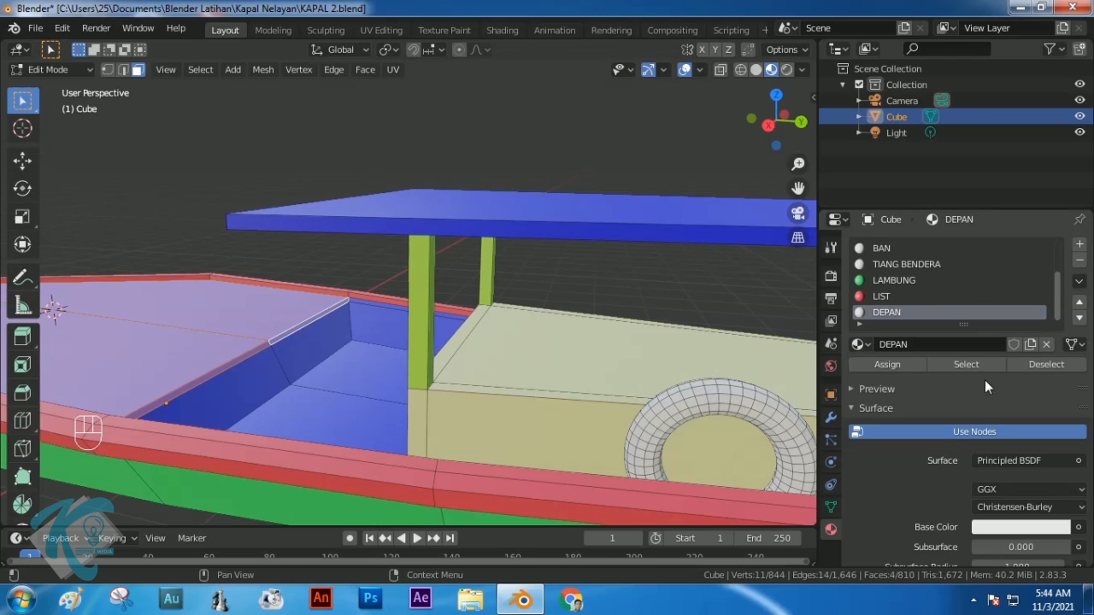
left_click(887, 365)
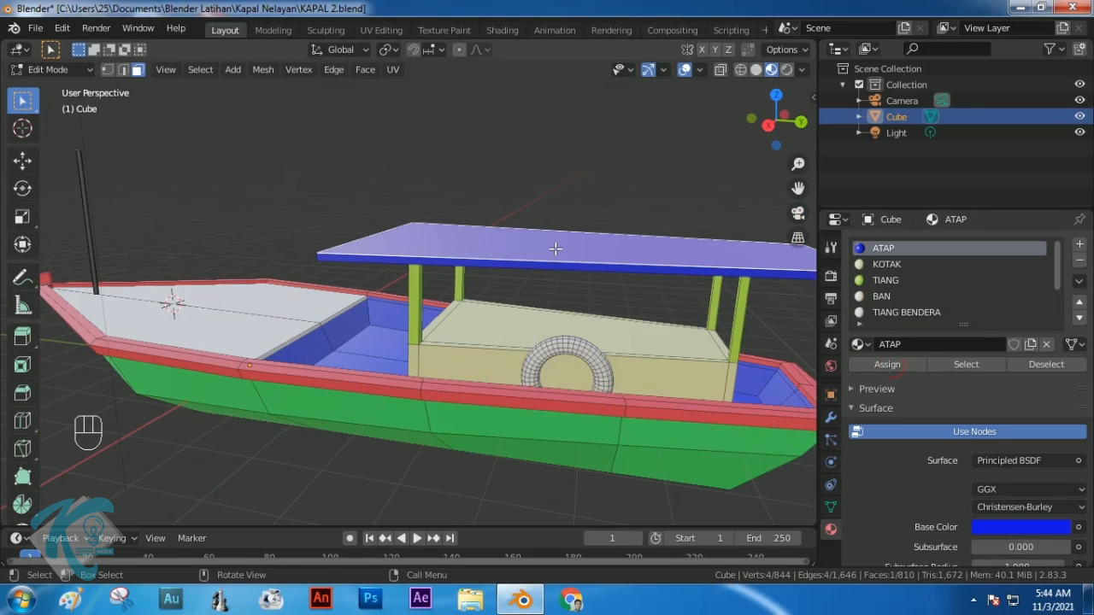
Select the linked geometry of the roof, posts, cabin box and tire, and hide it
key("ctrl+l")
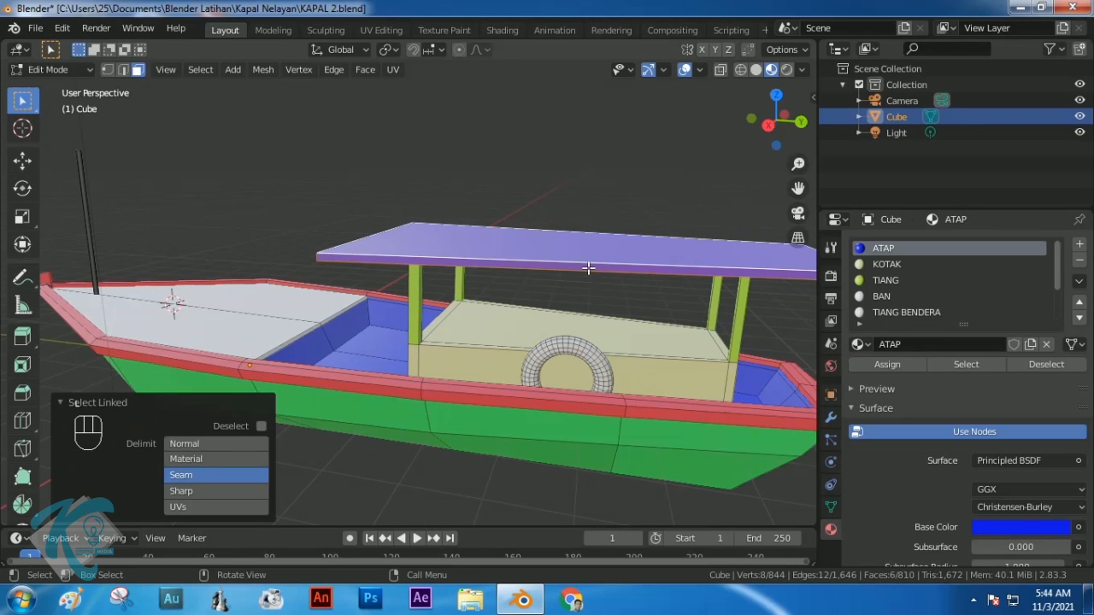
key("shift")
left_click(414, 300, "shift")
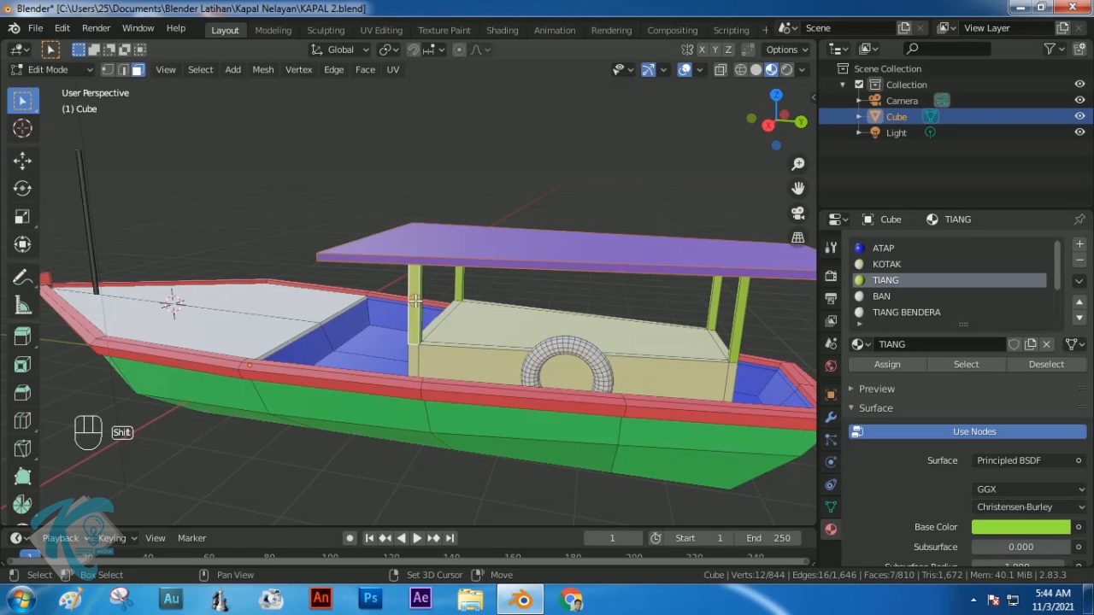
key("ctrl")
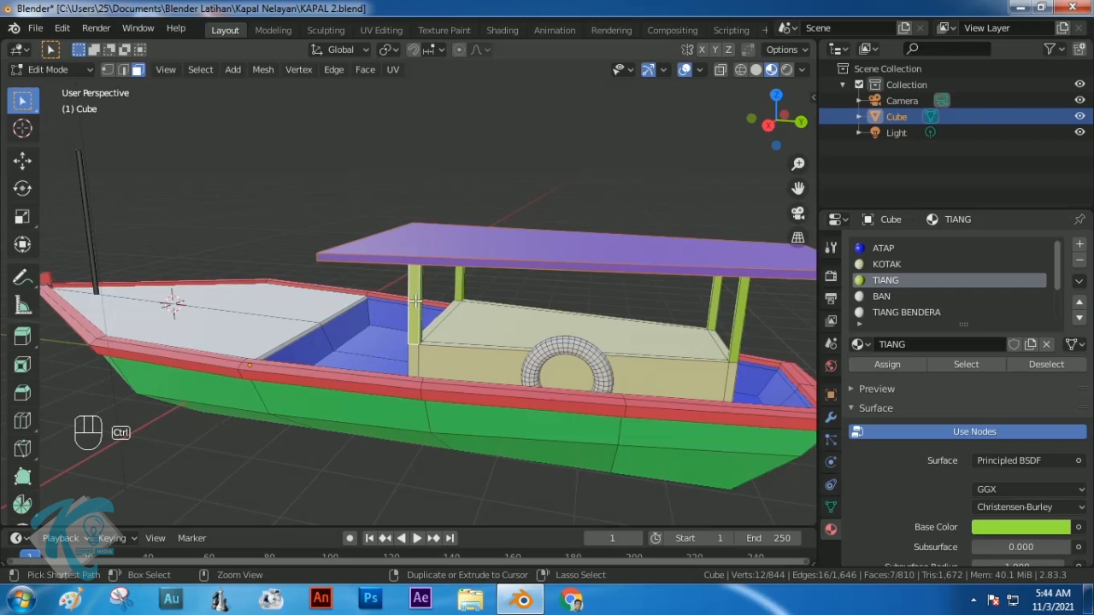
key("ctrl+l")
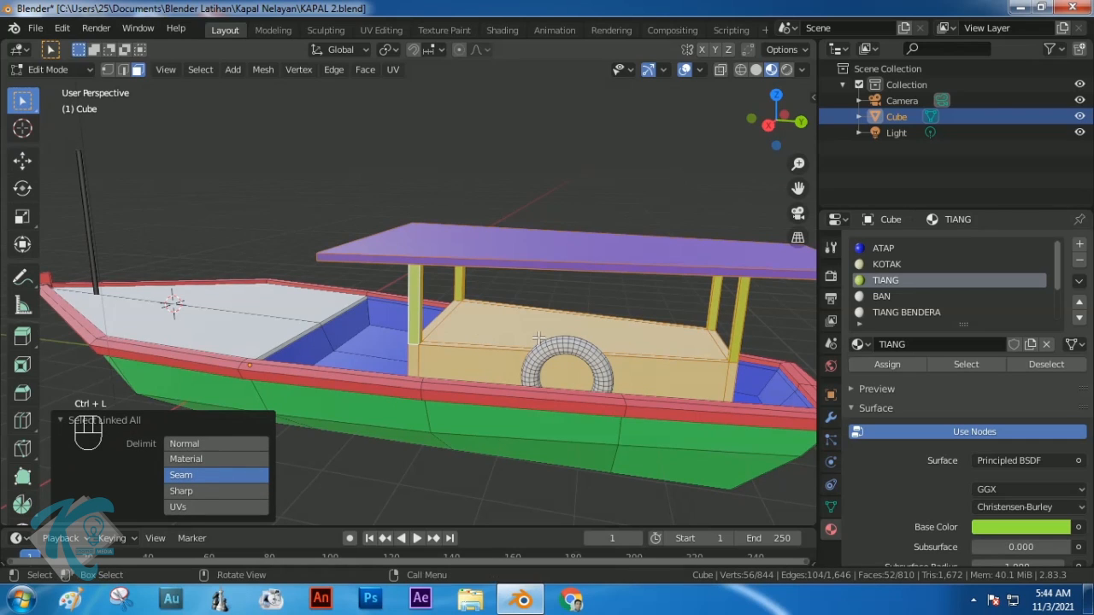
key("shift")
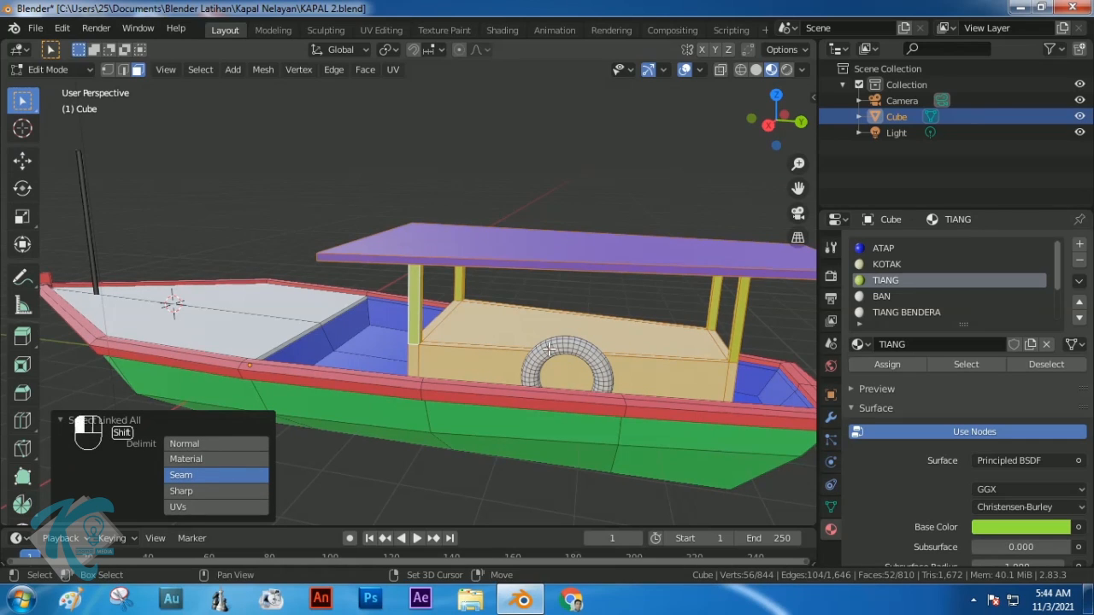
left_click(549, 351, "shift")
key("ctrl+l")
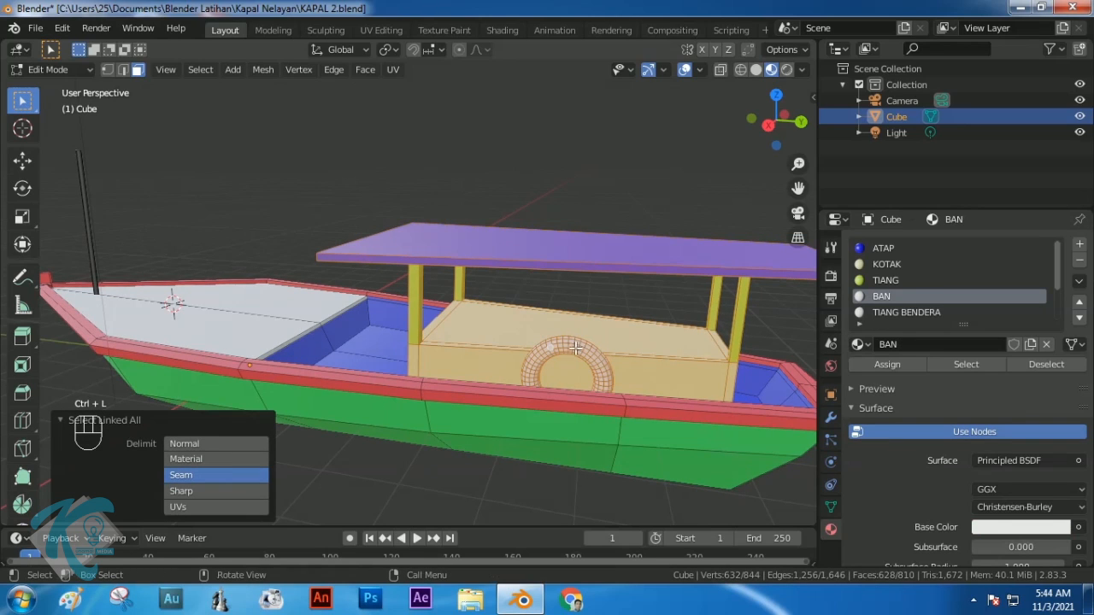
key("h")
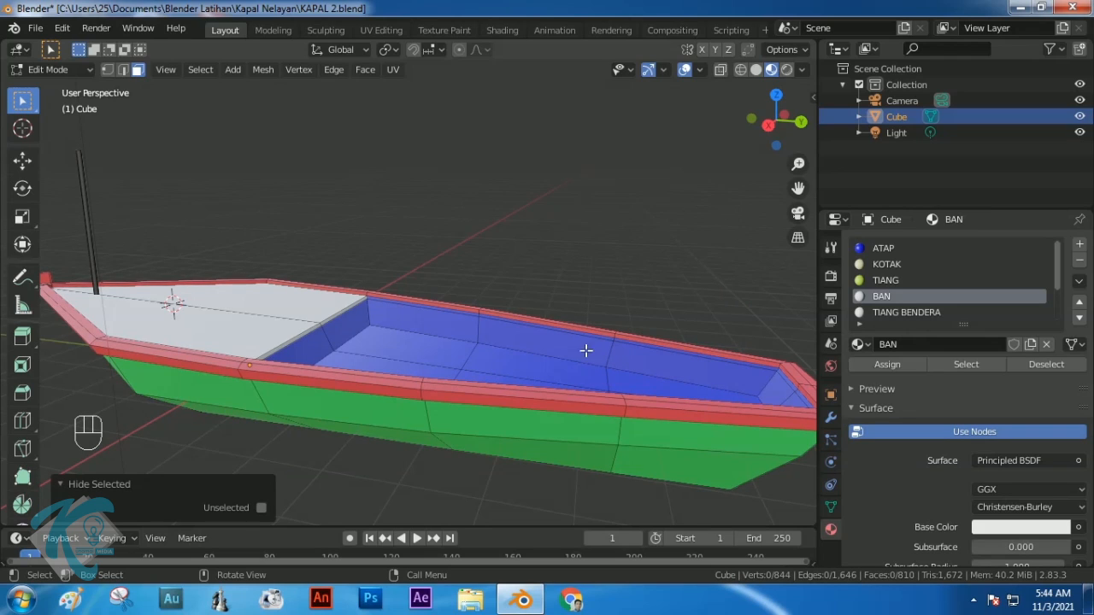
Select the bulkhead faces below the front deck and the inner wall faces below the loop cut along one side and the stern
middle_click_drag(590, 362, 567, 384)
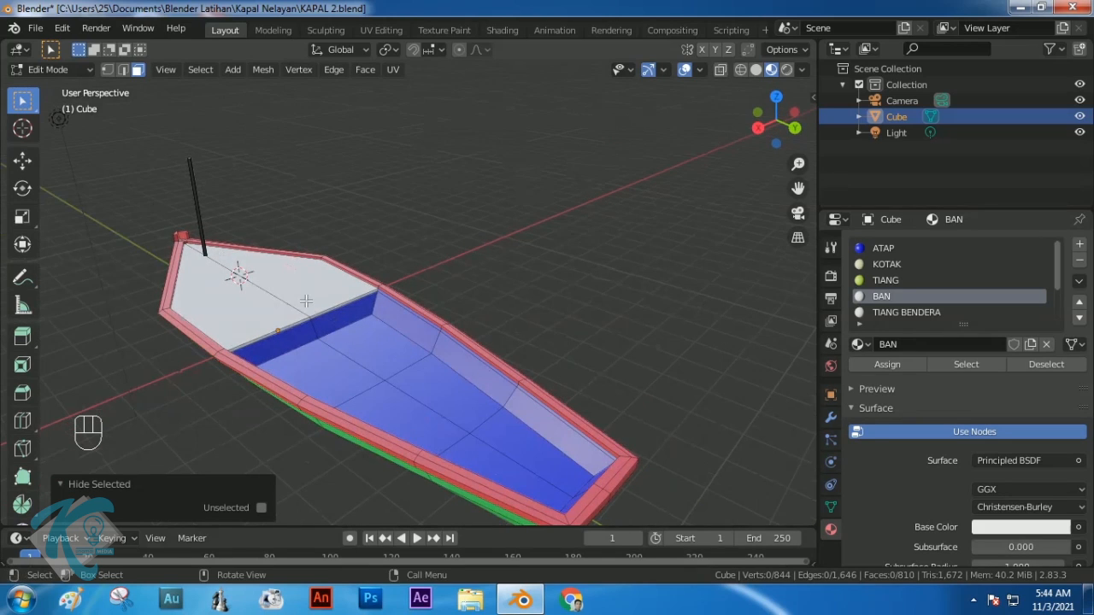
left_click(335, 314)
left_click(293, 325, "shift")
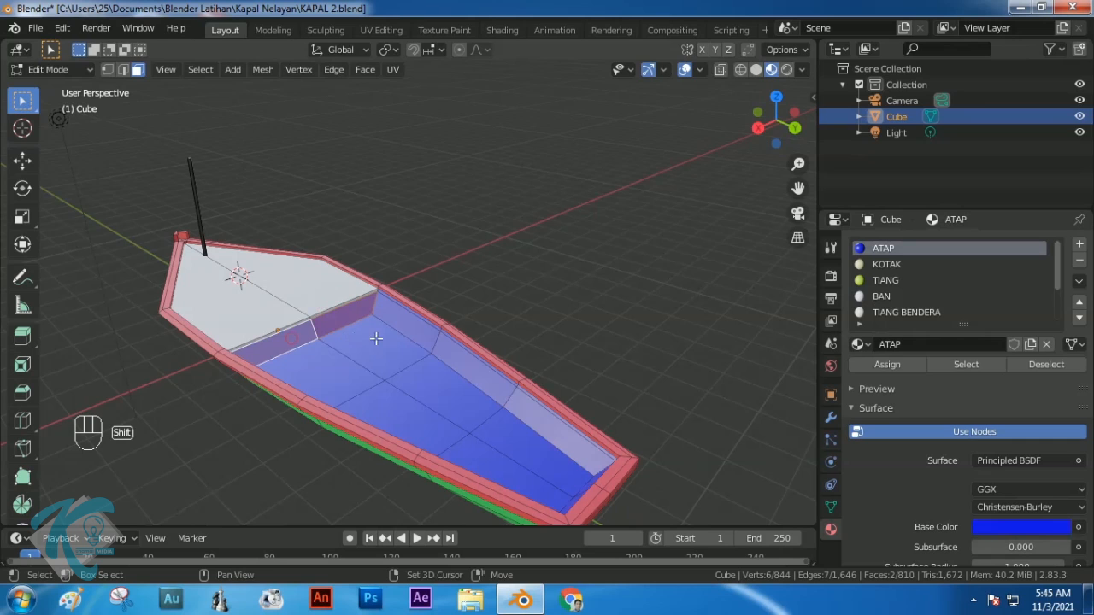
left_click(585, 458, "ctrl")
middle_click_drag(555, 469, 684, 427)
left_click(720, 363, "ctrl")
middle_click_drag(722, 364, 403, 382)
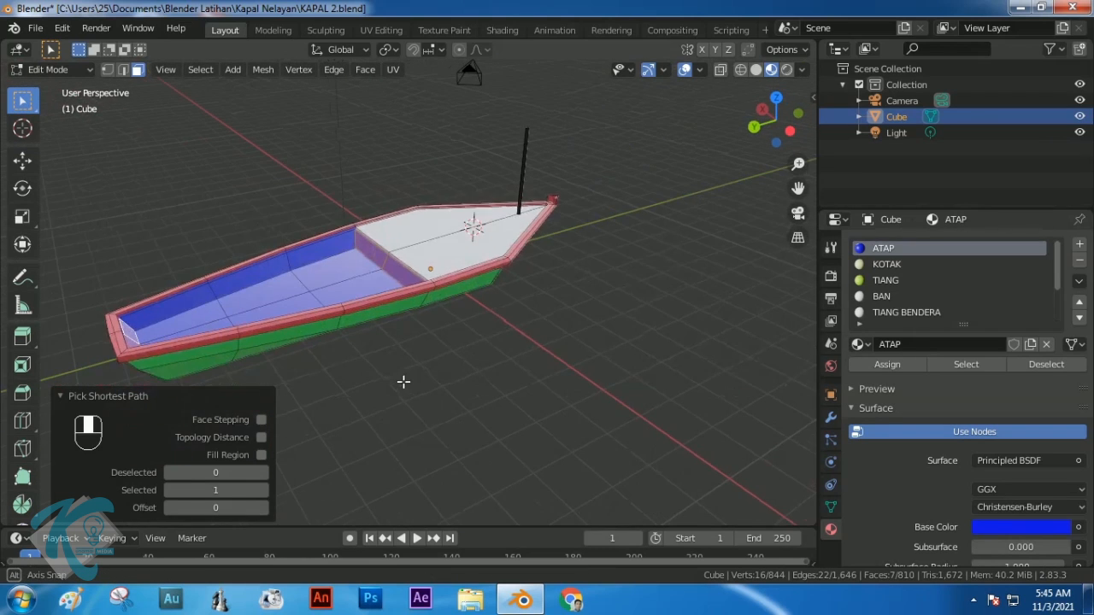
Add the remaining lower inner wall faces and the thin strip faces above the loop cut along that same side to the selection
left_click(212, 288, "ctrl")
left_click(317, 251, "ctrl")
scroll(355, 237, "up", 3)
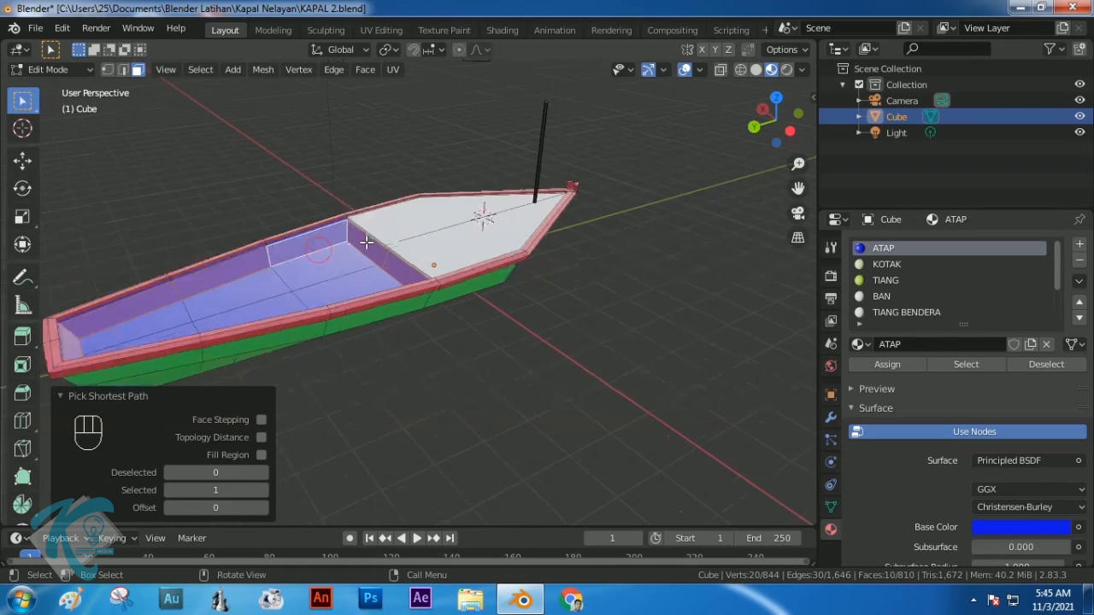
scroll(355, 238, "up", 2)
scroll(276, 146, "up", 3)
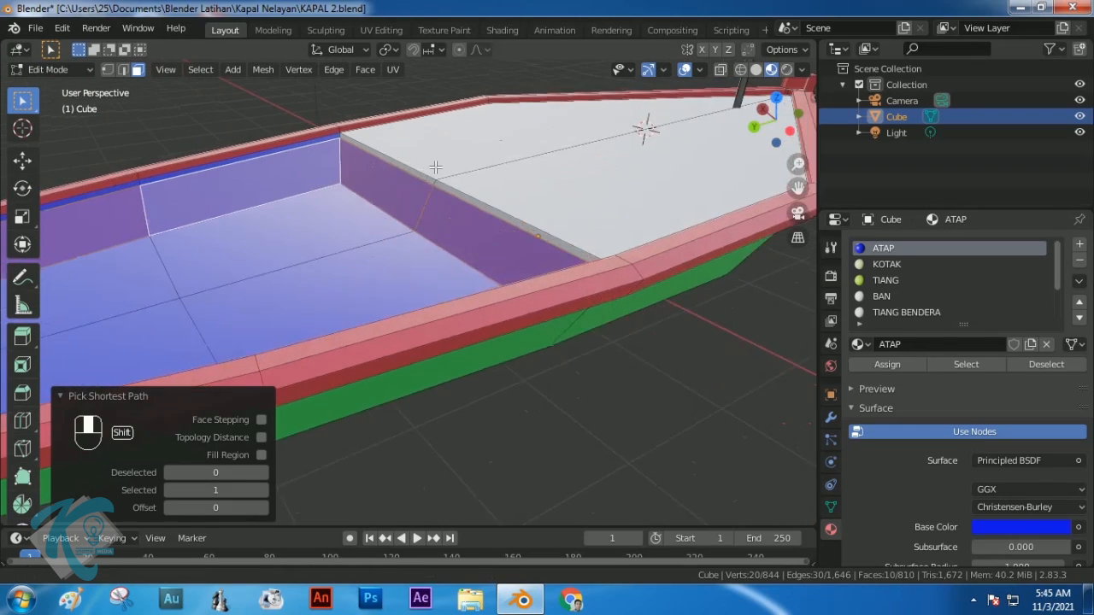
scroll(321, 183, "up", 1)
key("ctrl")
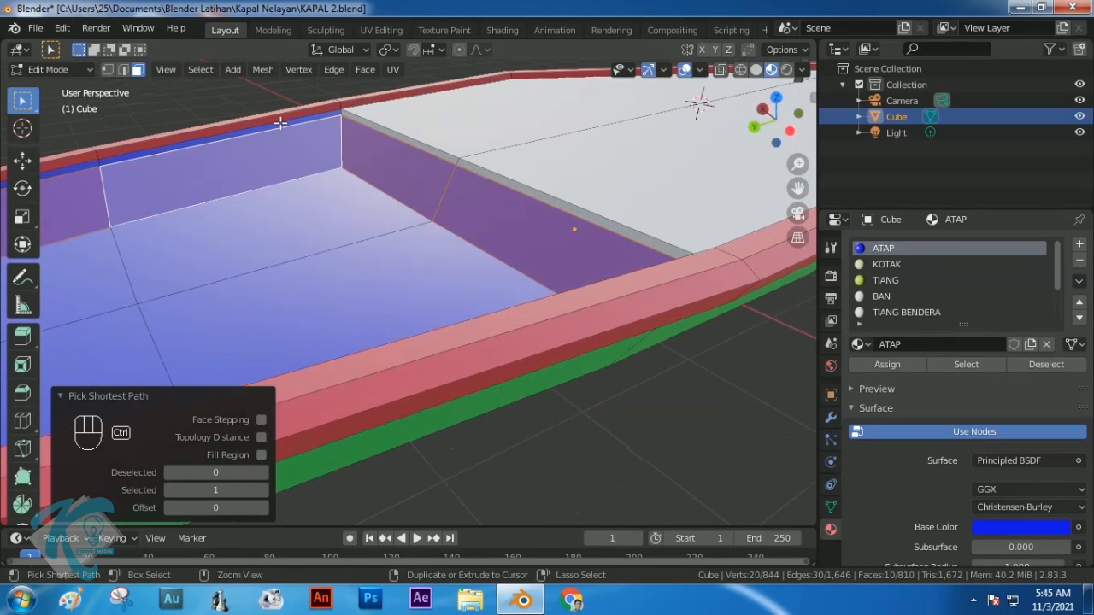
left_click(280, 127, "ctrl")
middle_click_drag(195, 186, 614, 112, "shift")
scroll(296, 208, "down", 4)
middle_click_drag(236, 245, 556, 149, "shift")
key("ctrl")
left_click(286, 225, "ctrl")
middle_click_drag(286, 227, 328, 224)
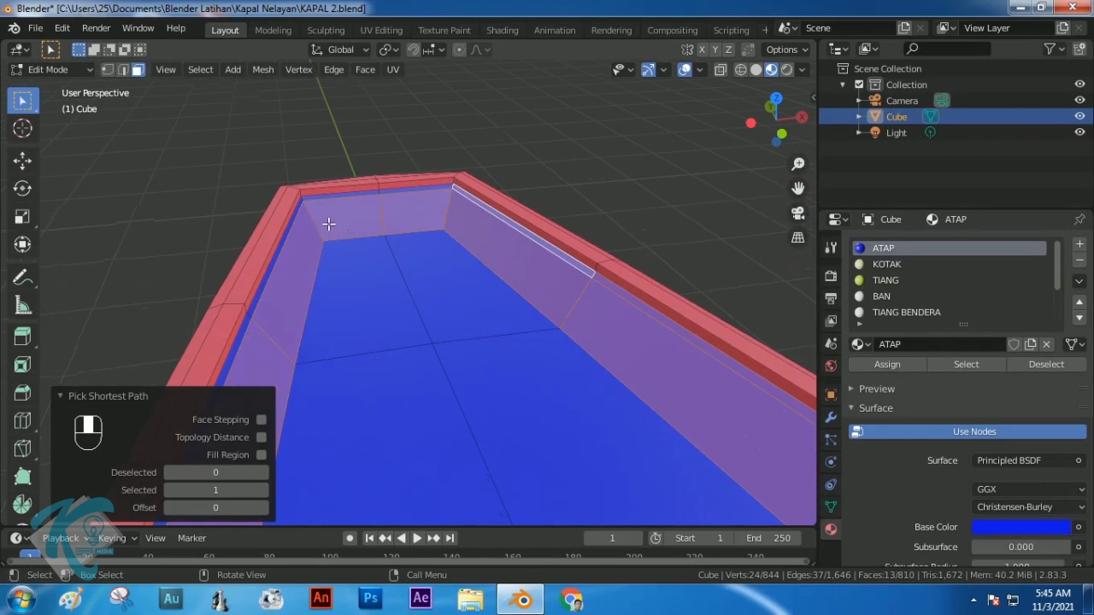
Extend the selection with the thin strip faces above the loop cut at the stern and along the opposite inner wall
key("ctrl")
left_click(308, 198, "ctrl")
middle_click_drag(317, 264, 356, 295)
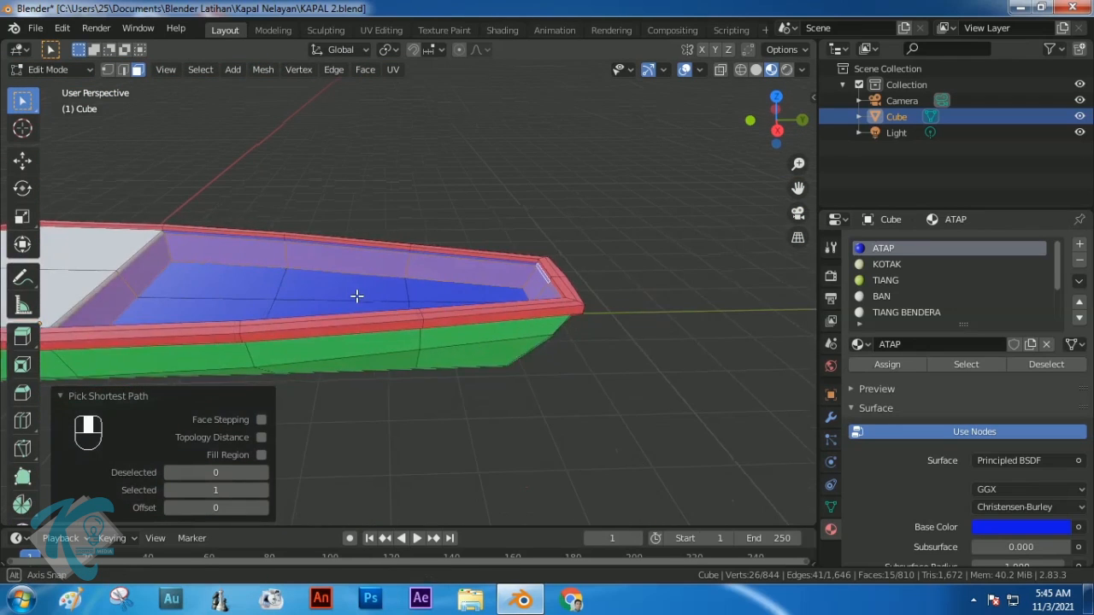
scroll(231, 272, "up", 5)
middle_click_drag(253, 229, 484, 247)
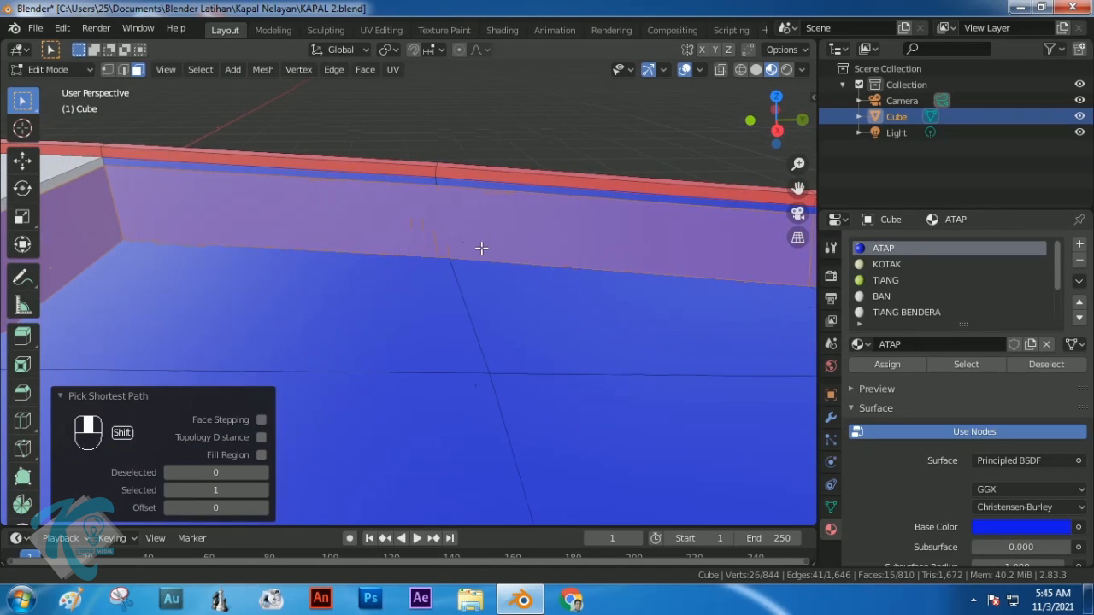
left_click(158, 164, "ctrl")
middle_click_drag(252, 214, 394, 268)
middle_click_drag(432, 327, 635, 208)
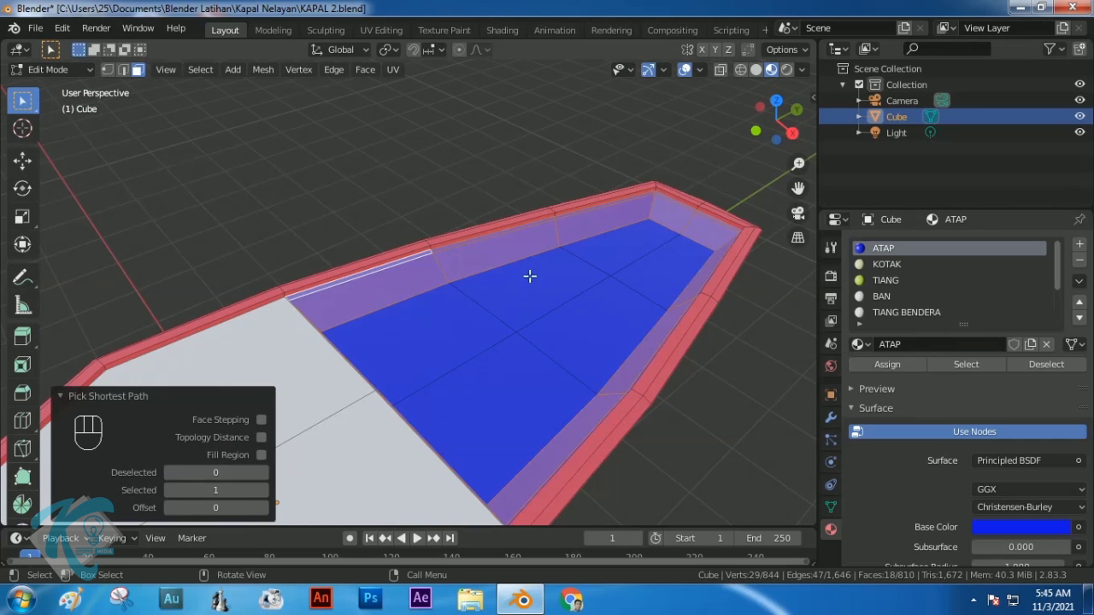
Add all six floor faces of the hull interior to the selection
left_click(611, 254, "ctrl")
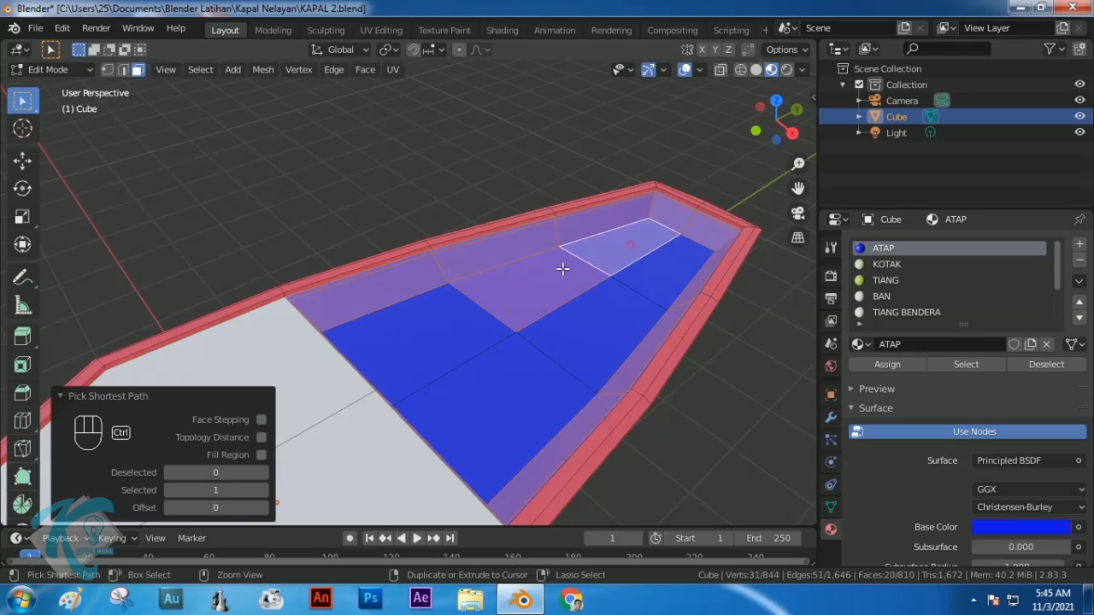
left_click(421, 327, "ctrl")
left_click(676, 262, "ctrl")
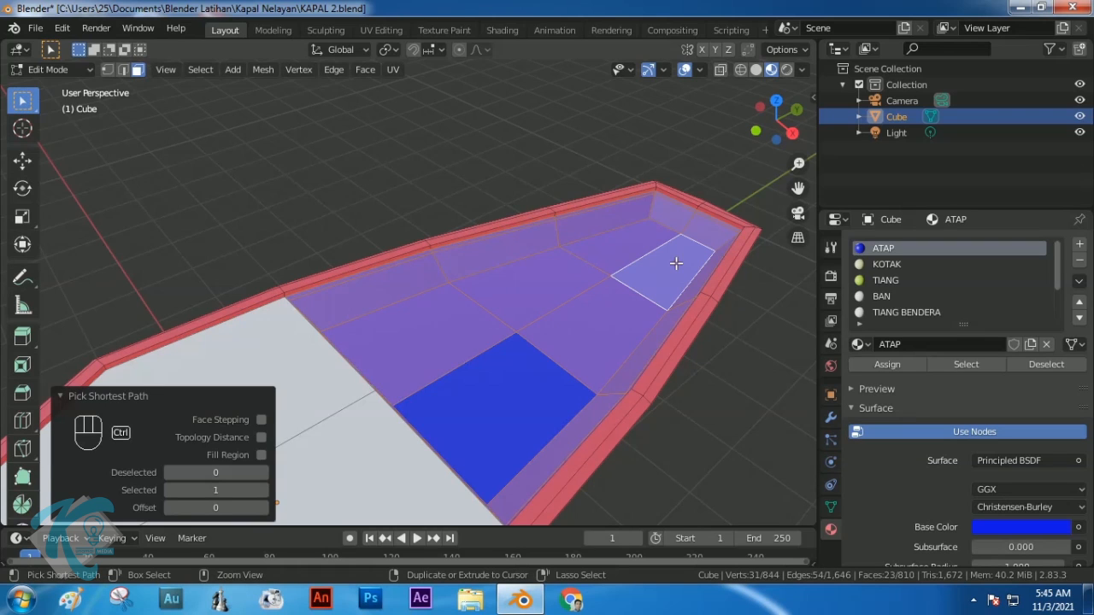
left_click(513, 415, "ctrl")
scroll(576, 340, "down", 3)
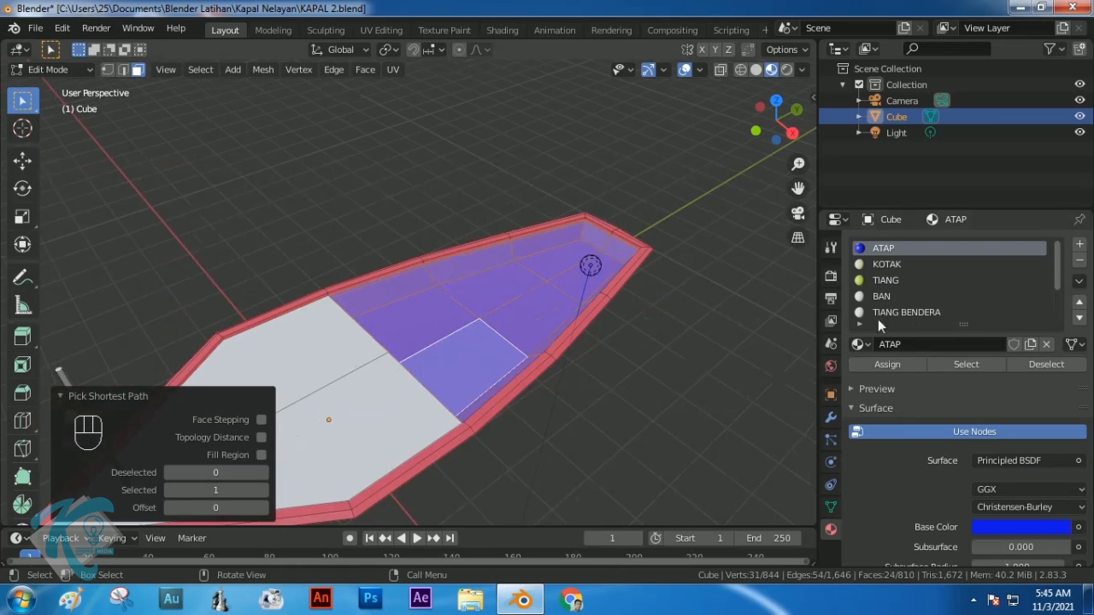
Create a new material named BAWANG TENGAH in a new slot and assign it to the selected interior faces
left_click(1078, 246)
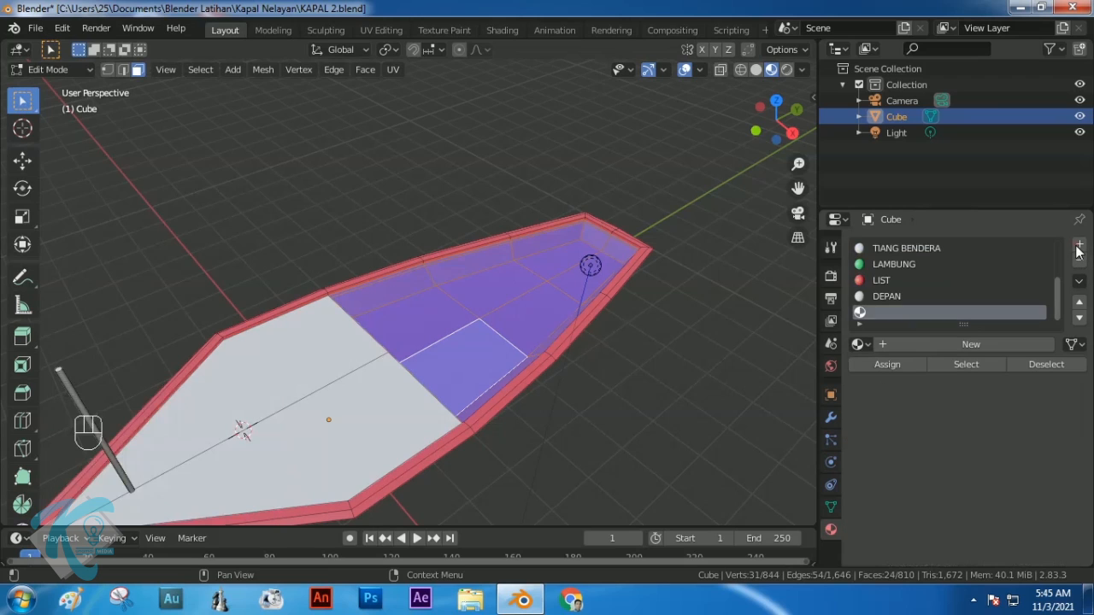
left_click(968, 344)
double_click(900, 346)
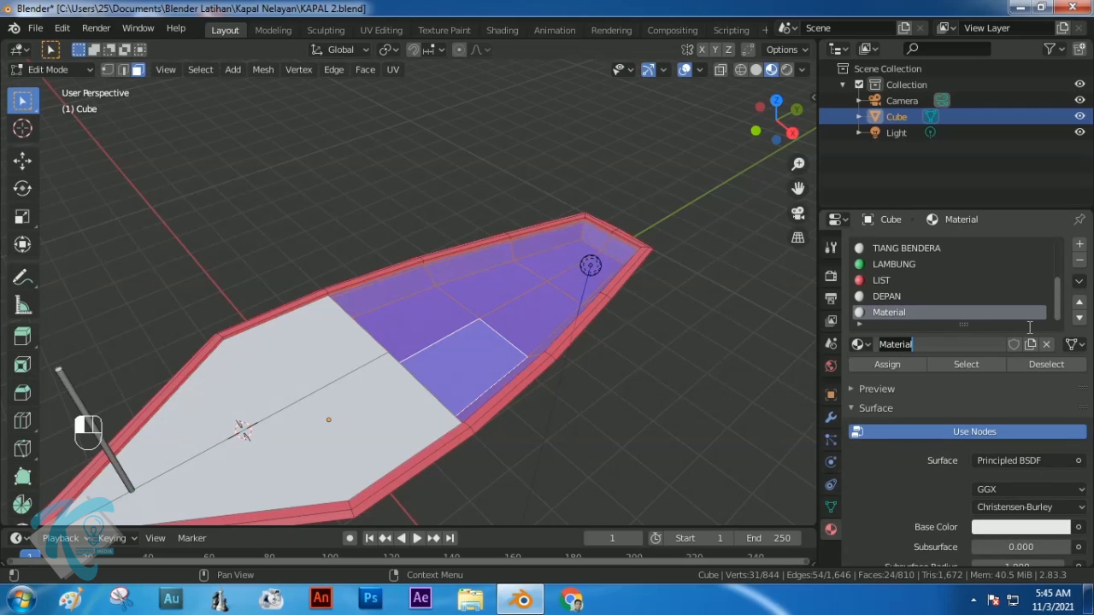
type("BAWANG TENGAH")
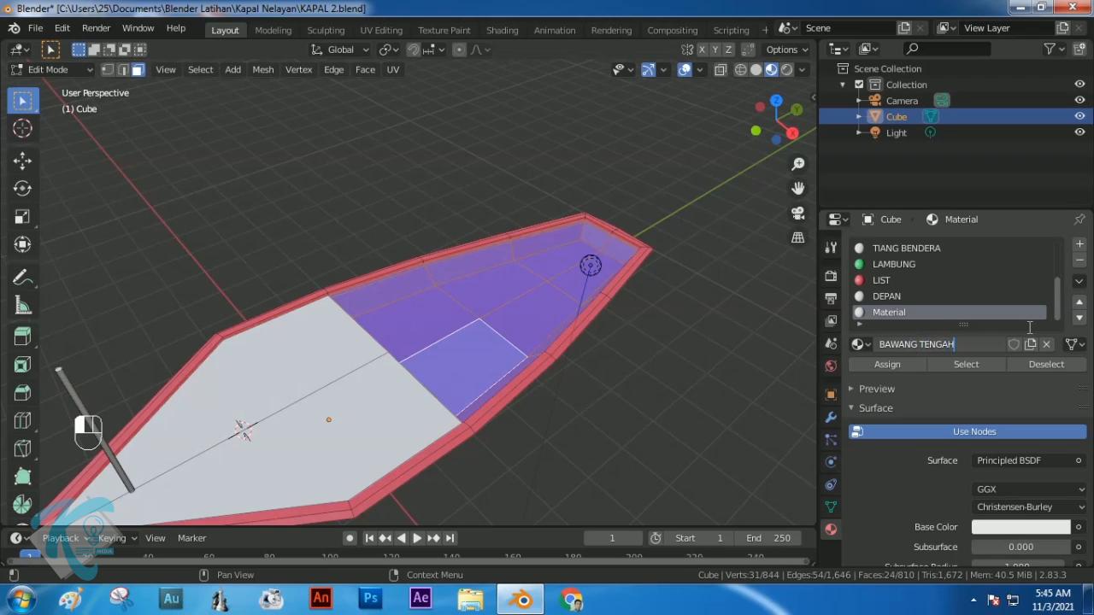
key("Return")
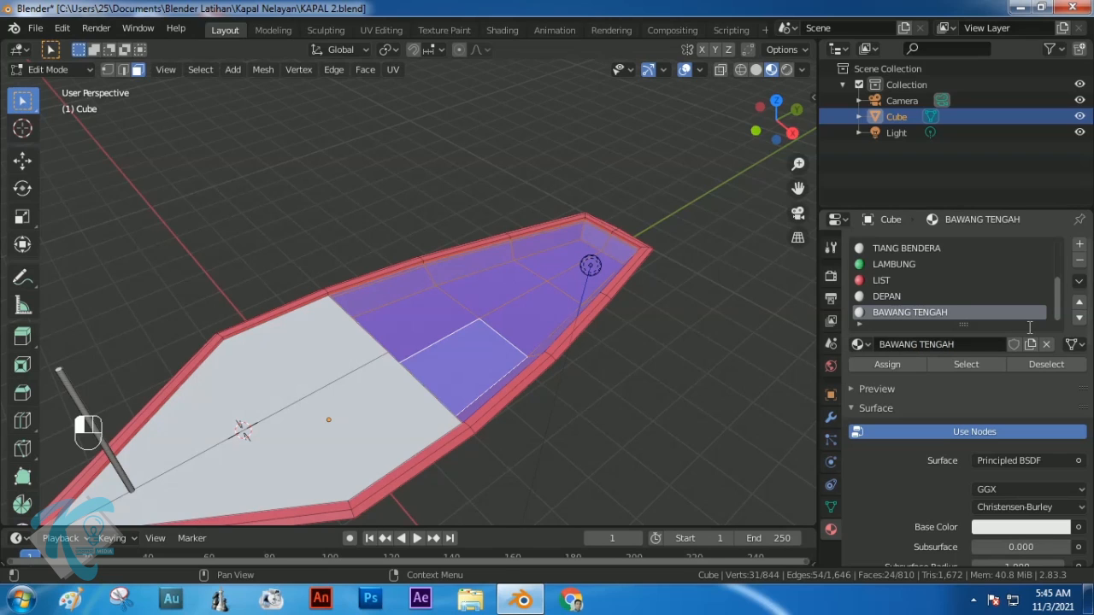
left_click(908, 369)
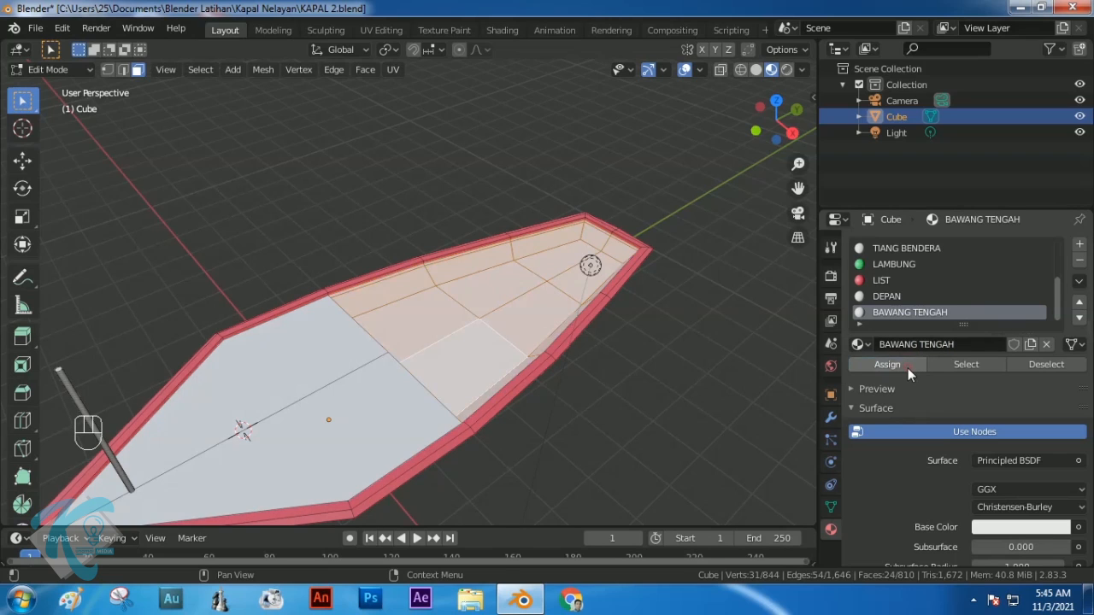
Set the BAWANG TENGAH base color to teal with hue 0.449 and saturation 0.885, and clear the face selection
left_click(1023, 527)
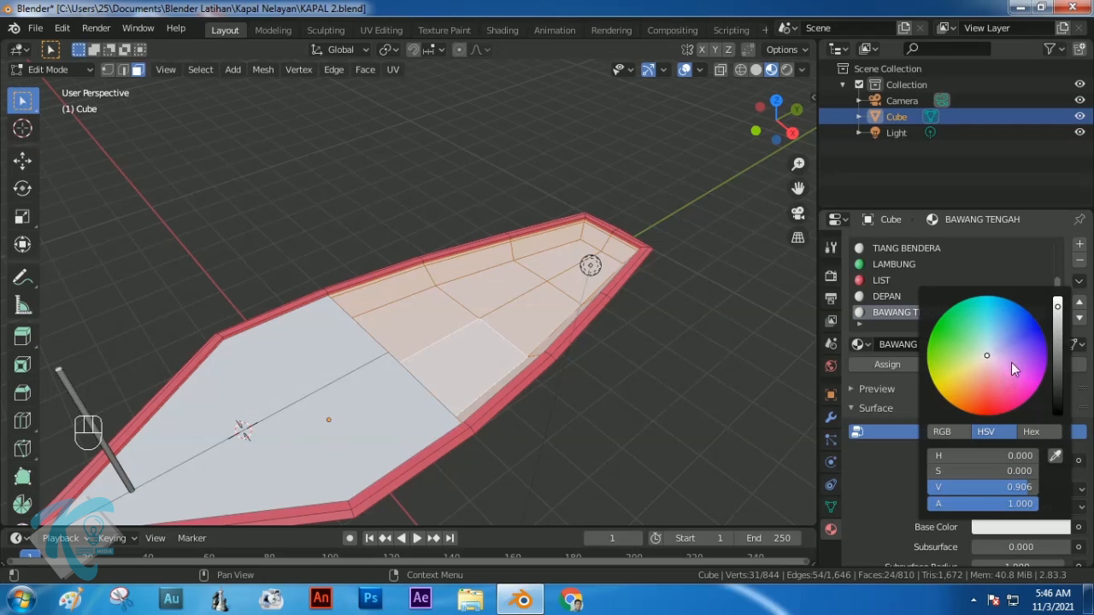
left_click(971, 305)
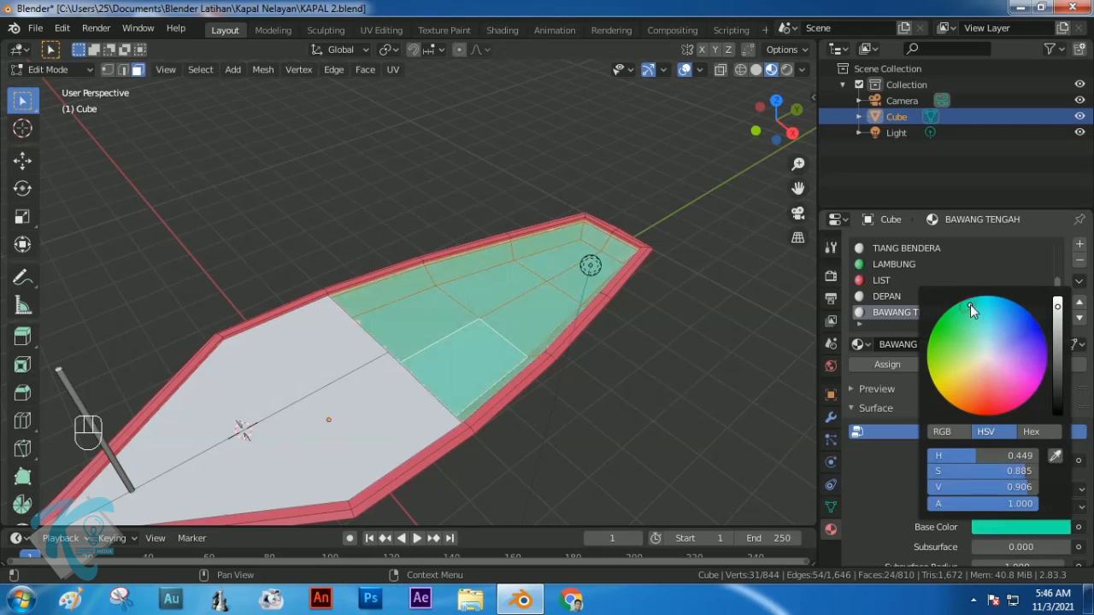
left_click(674, 318)
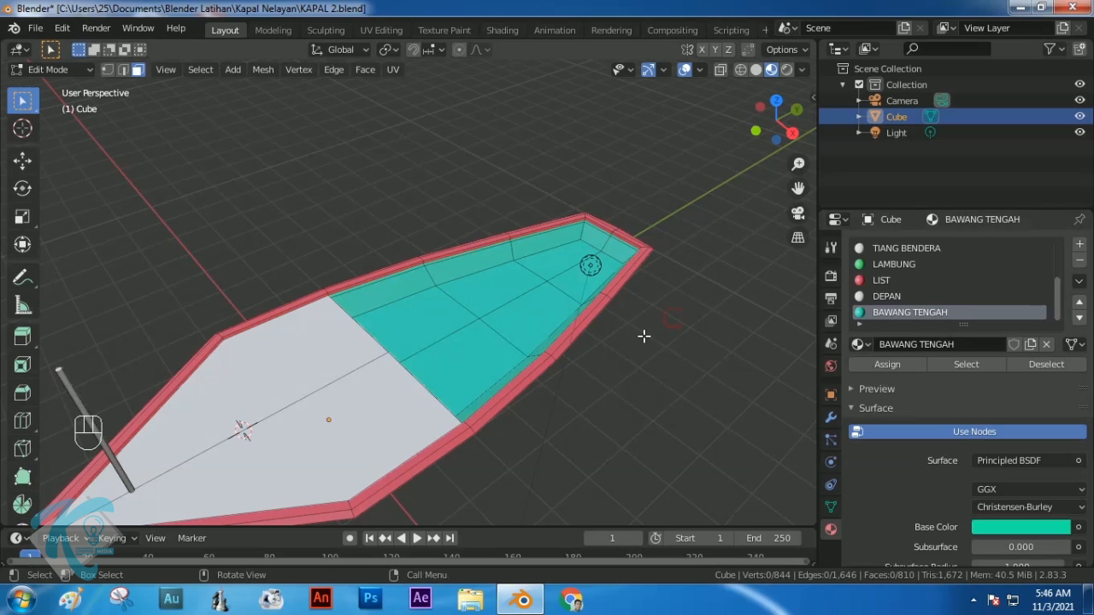
Reveal the hidden roof, posts, cabin box and tire, and switch the viewport to rendered shading
middle_click_drag(632, 351, 607, 305)
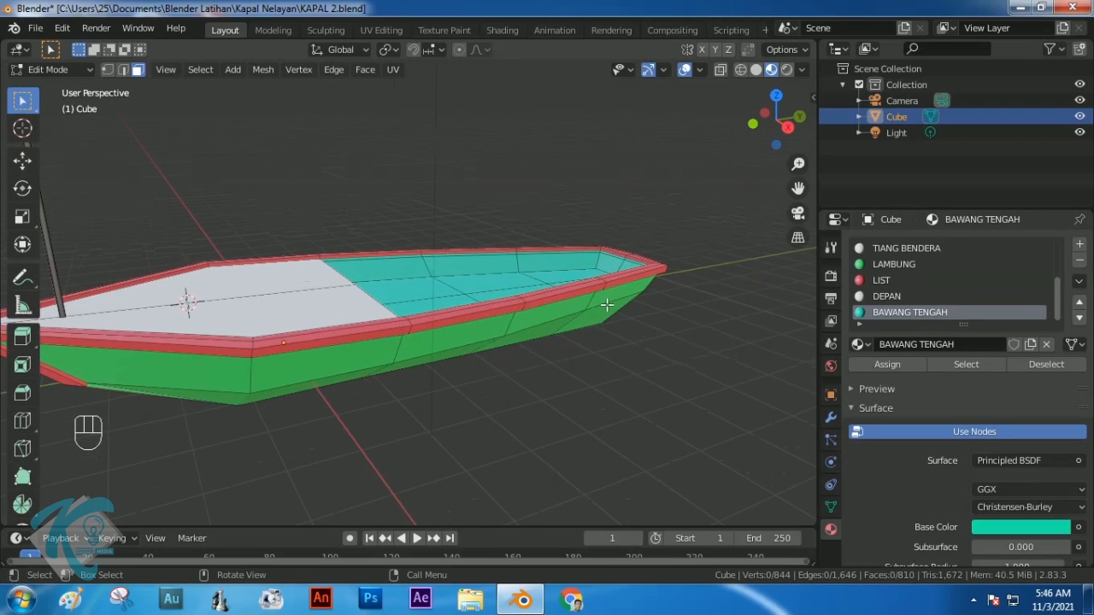
key("alt+h")
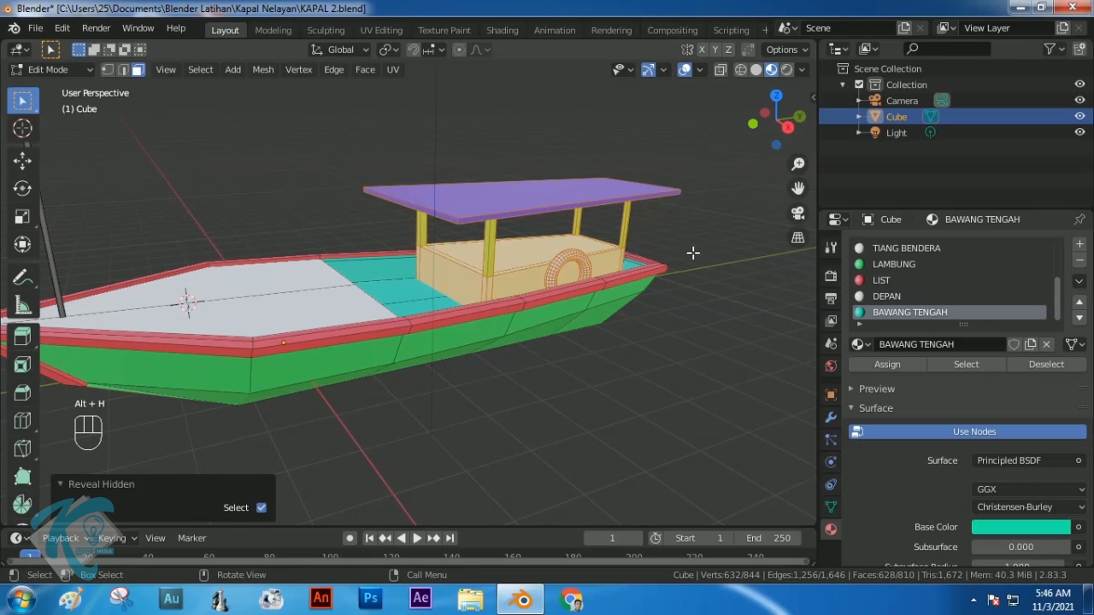
scroll(388, 301, "down", 1)
scroll(388, 301, "down", 1)
middle_click_drag(594, 303, 530, 272)
scroll(515, 282, "up", 2)
scroll(555, 277, "up", 2)
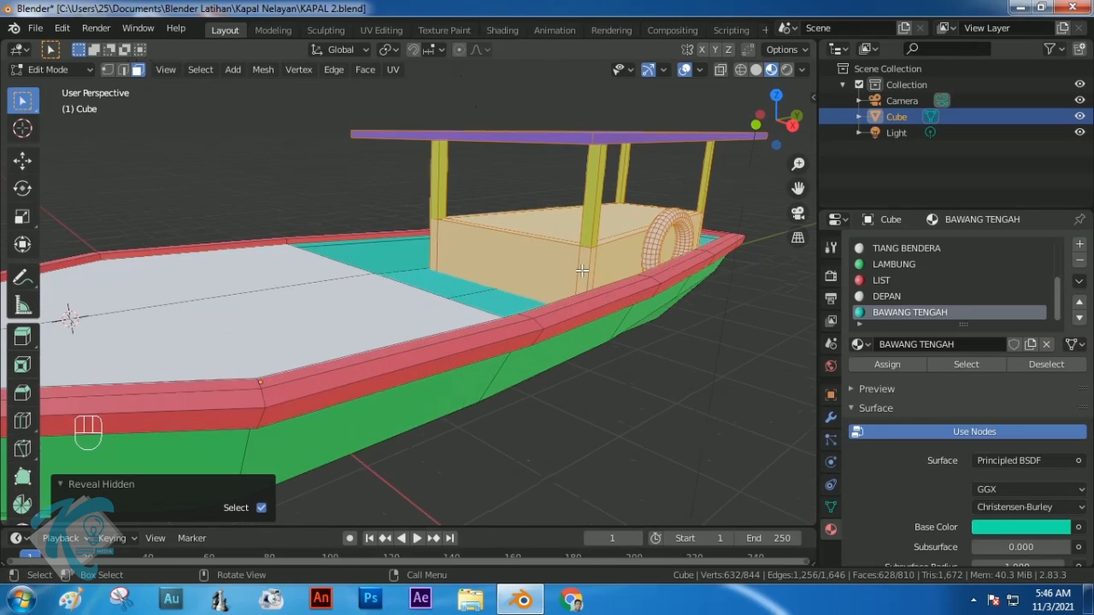
scroll(581, 271, "down", 1)
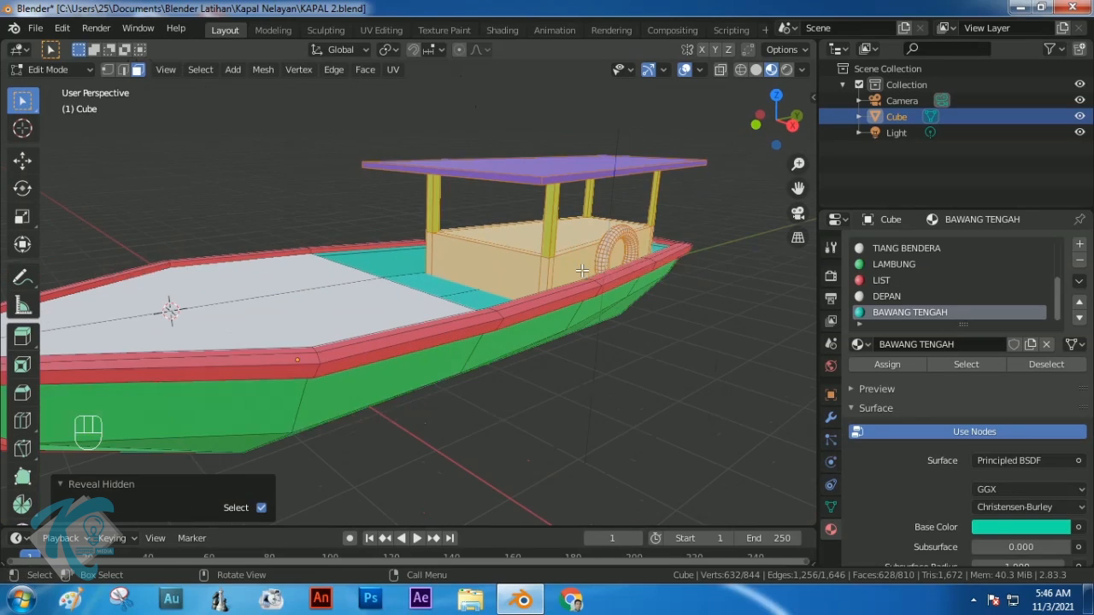
left_click(786, 70)
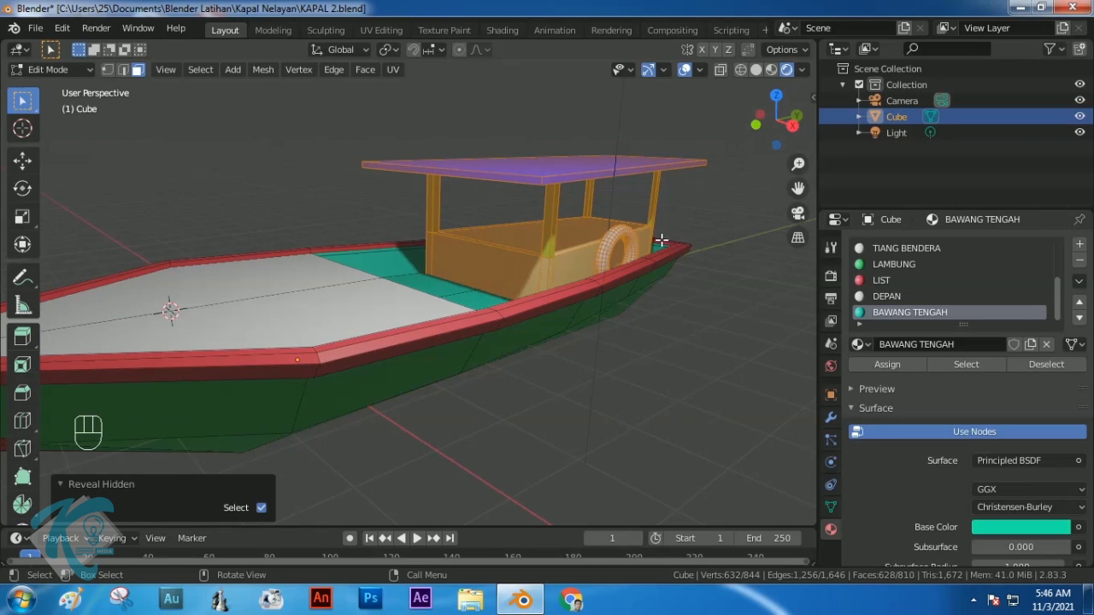
Make the tire's BAN material active by selecting the tire's linked faces, and clear the face selection
left_click(612, 235)
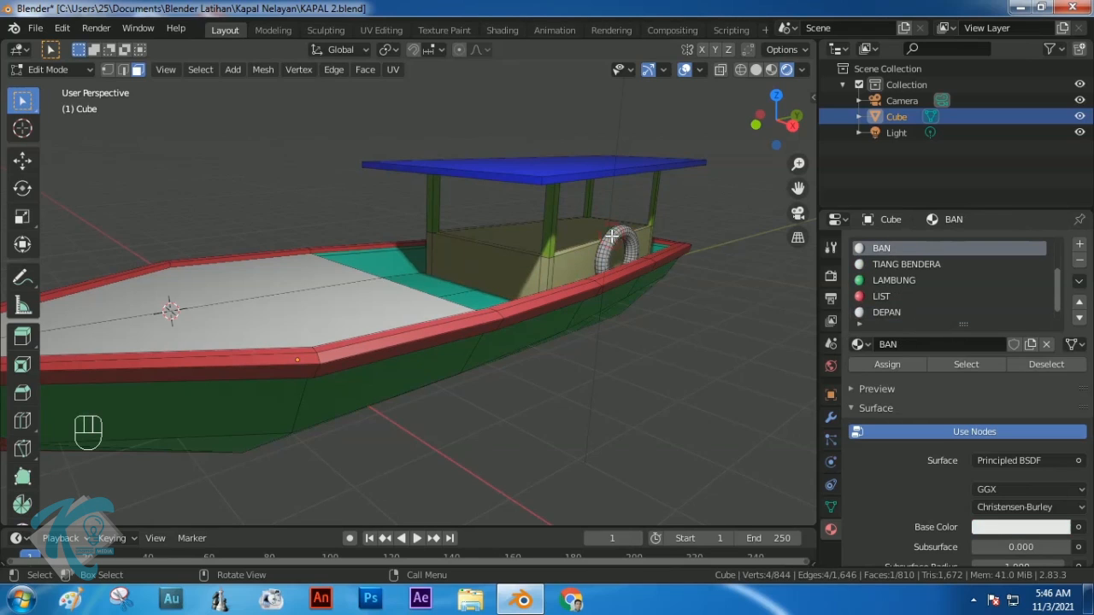
key("l")
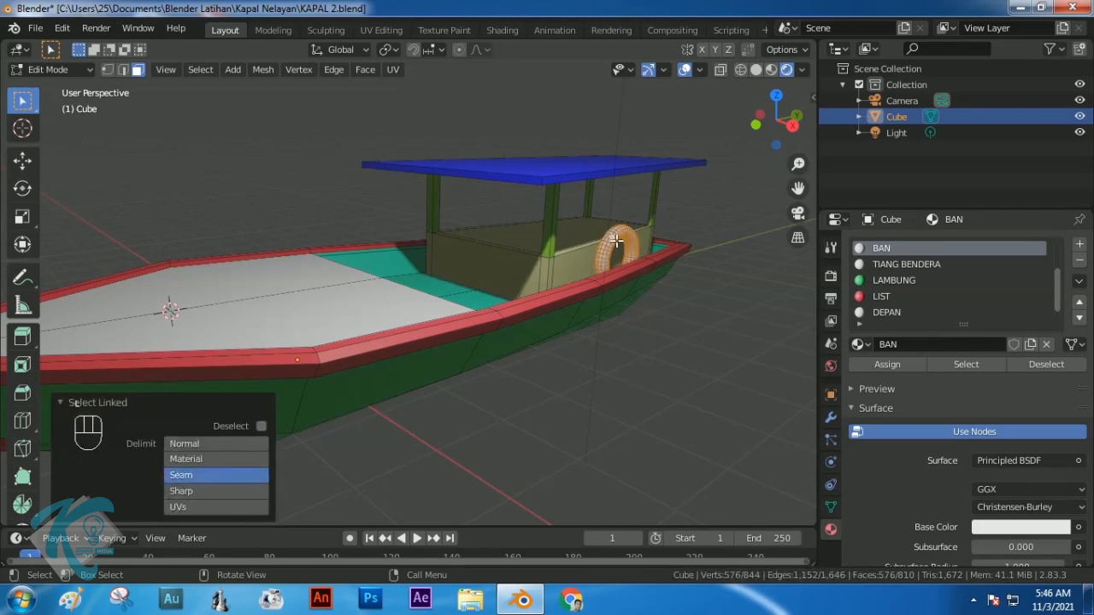
left_click(657, 314)
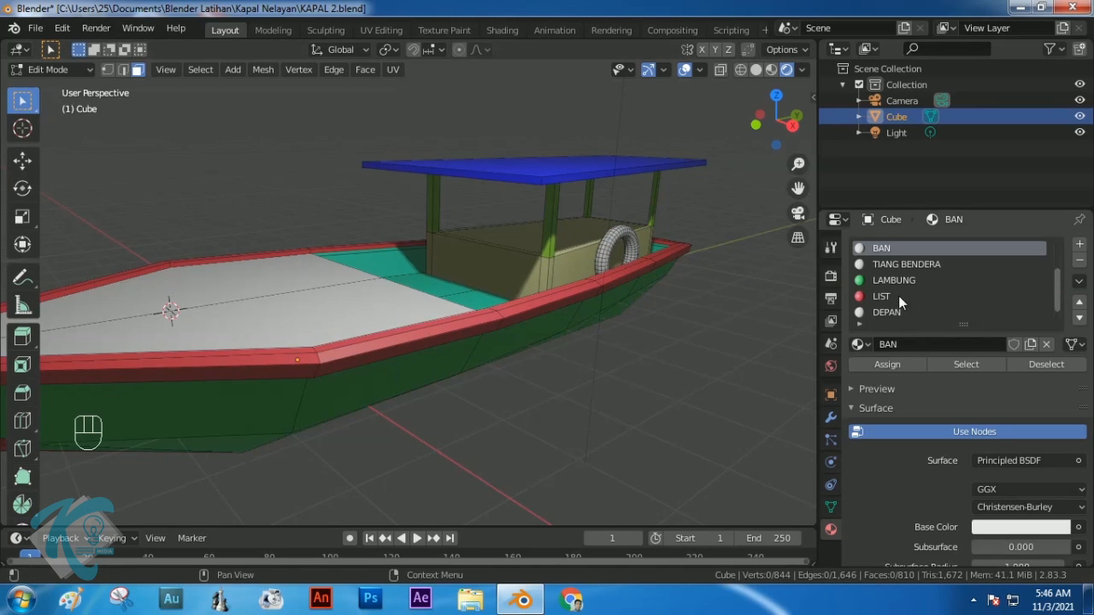
scroll(897, 302, "down", 1)
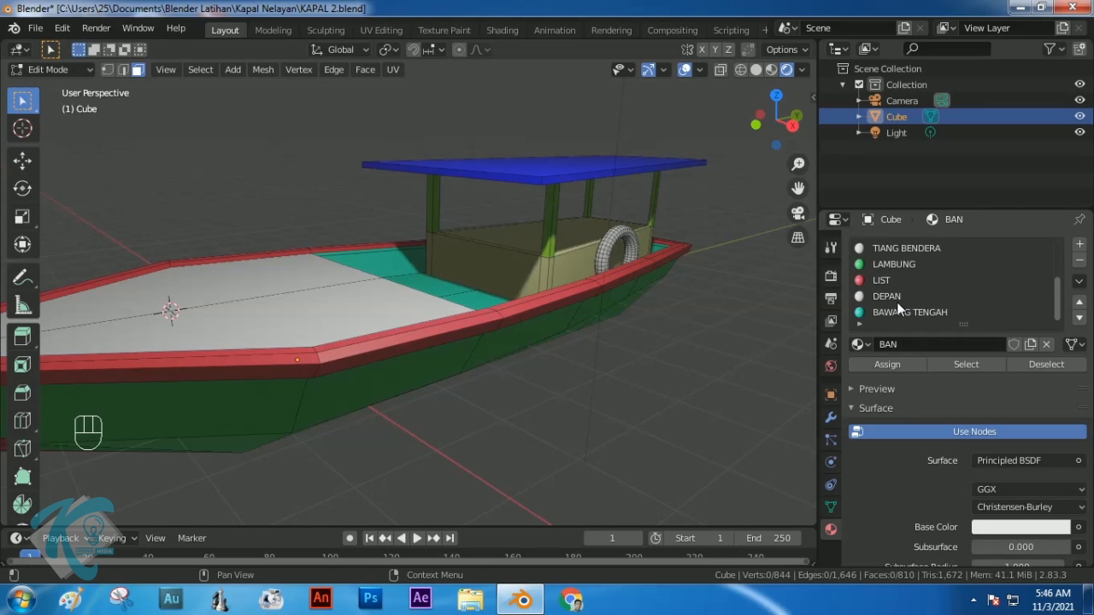
scroll(897, 302, "up", 4)
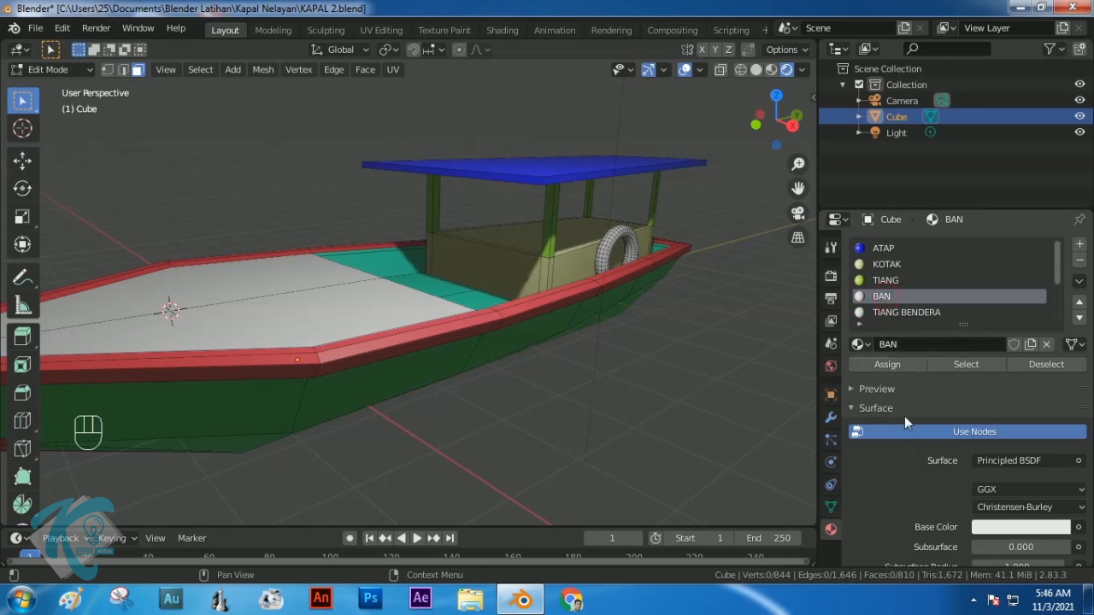
Switch to the Shading workspace and bring the BAN material's Principled BSDF node and the tire into close view
left_click(502, 30)
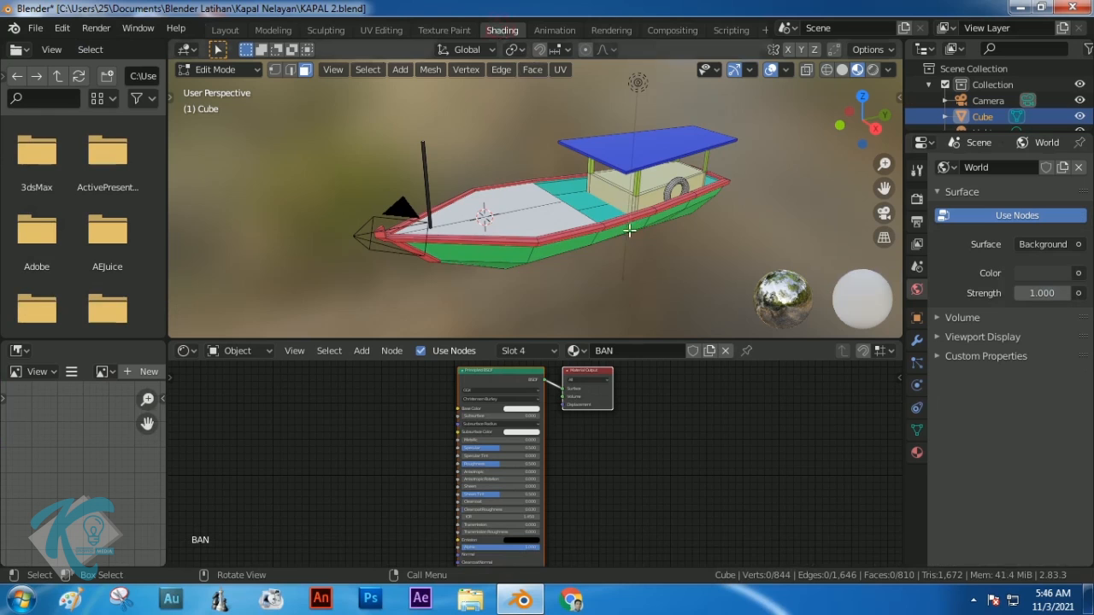
scroll(566, 434, "up", 5)
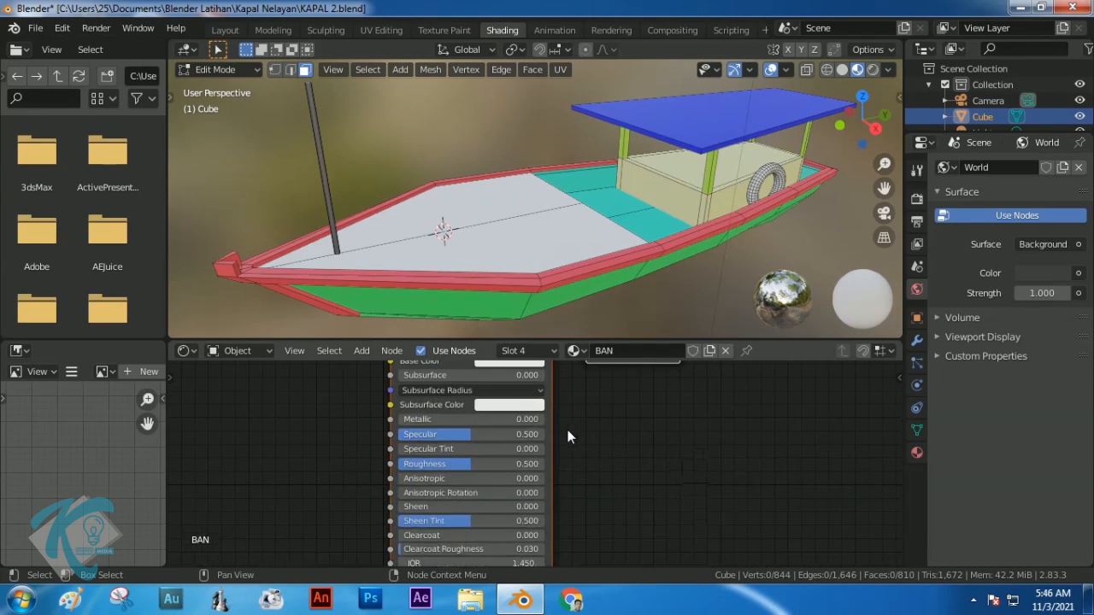
middle_click_drag(568, 389, 694, 519)
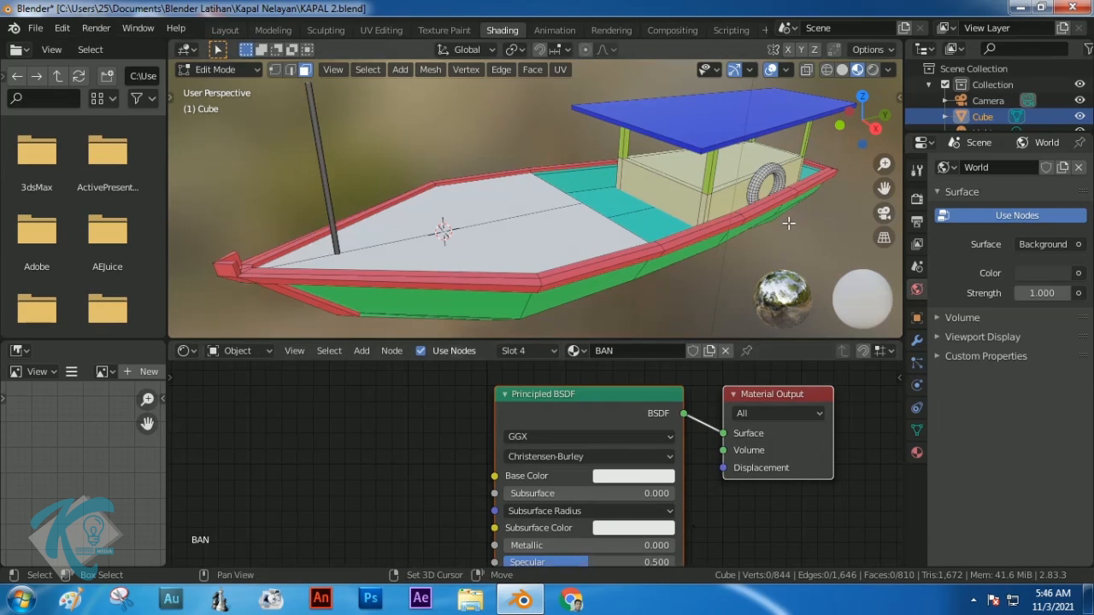
middle_click_drag(789, 219, 725, 221)
scroll(726, 221, "up", 3)
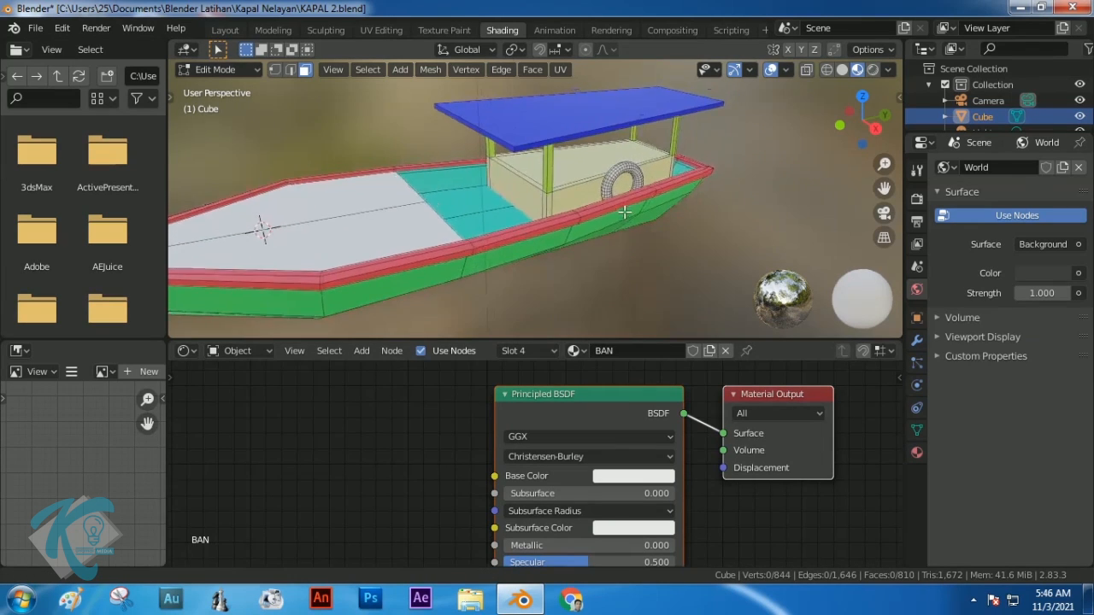
Darken the BAN material's base color to near black in its Principled BSDF node
left_click(628, 476)
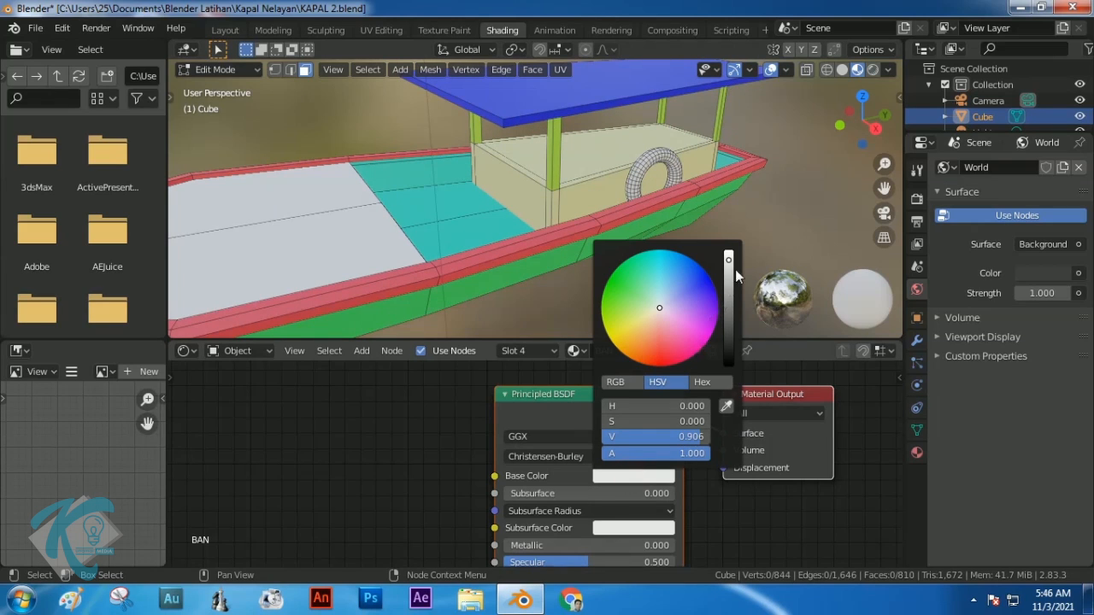
left_click_drag(732, 259, 740, 351)
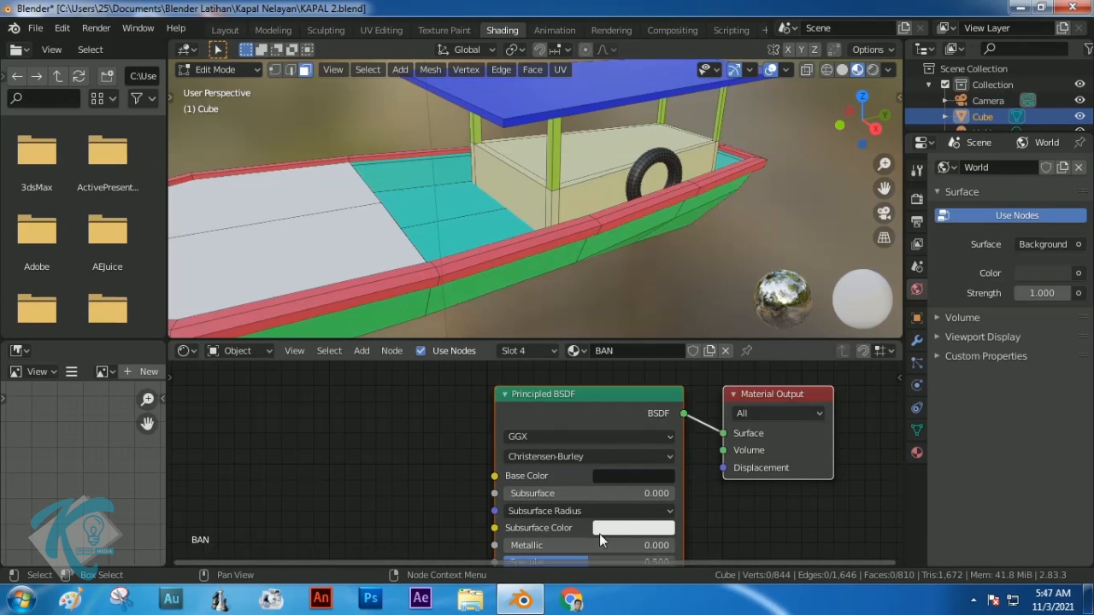
scroll(624, 424, "down", 4, "shift")
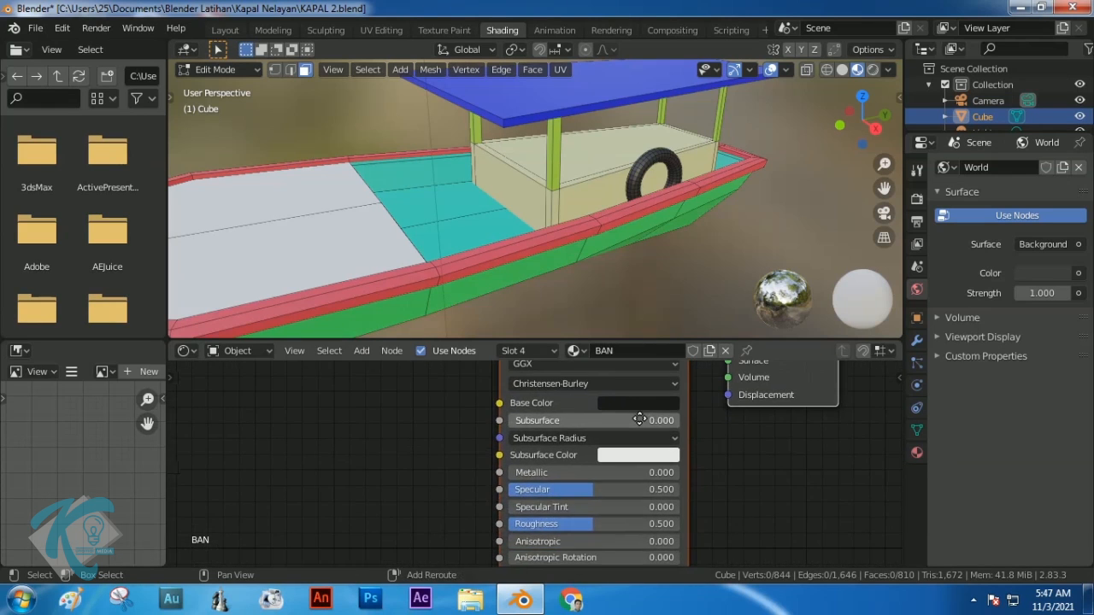
Set the Specular value of the tire's BAN material to 0.345
mouse_move(588, 488)
left_mouse_down()
mouse_move(566, 503)
mouse_move(569, 487)
left_mouse_up()
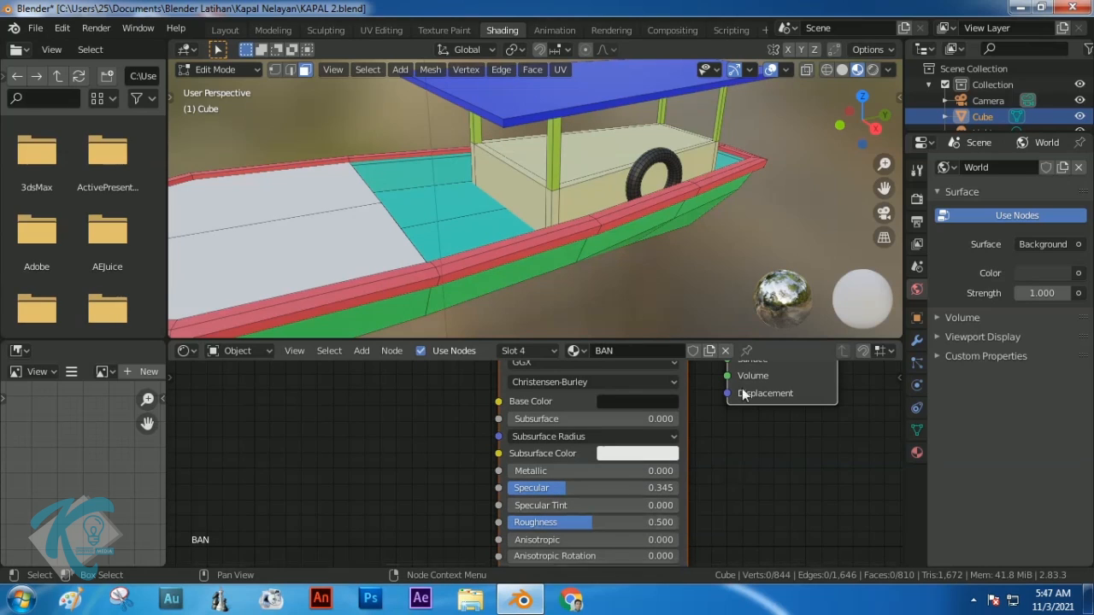
scroll(574, 203, "down", 2)
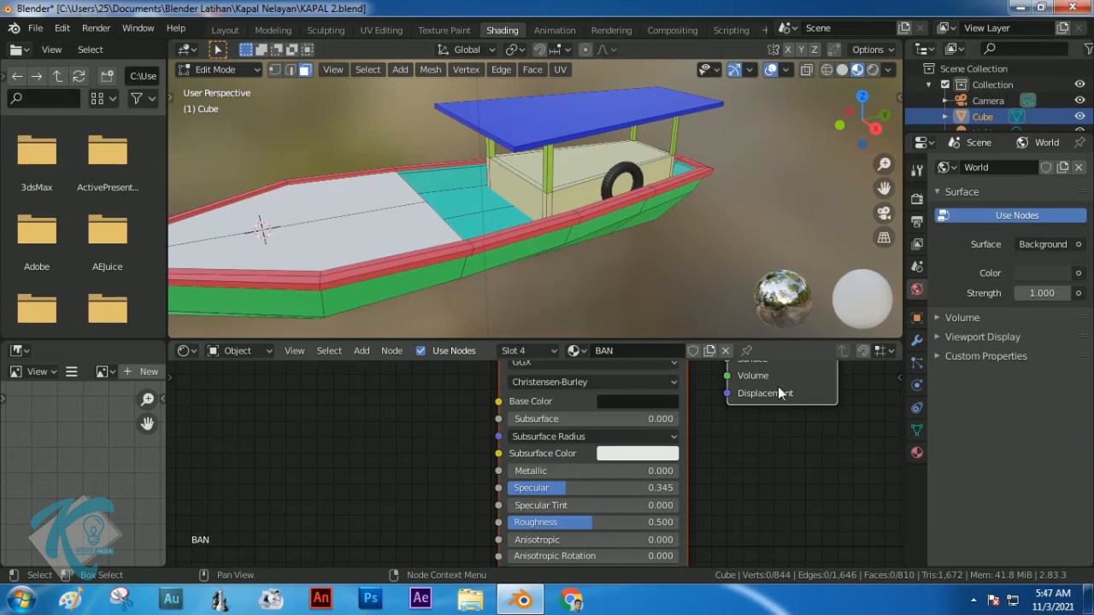
Add an Image Texture node to the KOTAK material and connect its Color output to the Principled BSDF's Base Color
left_click(917, 453)
left_click(977, 189)
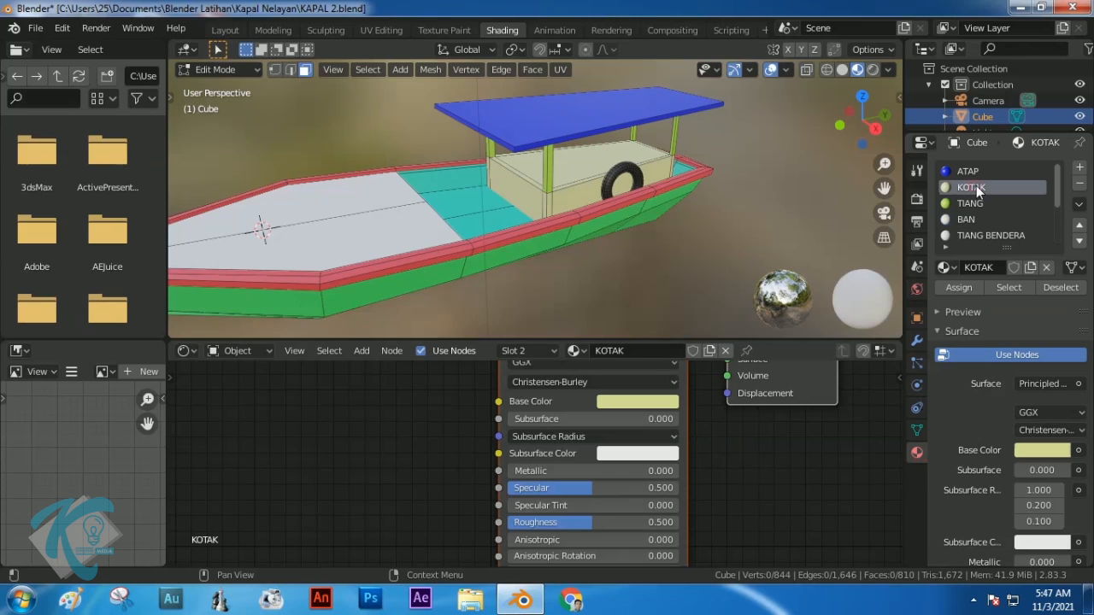
middle_click_drag(442, 410, 465, 492)
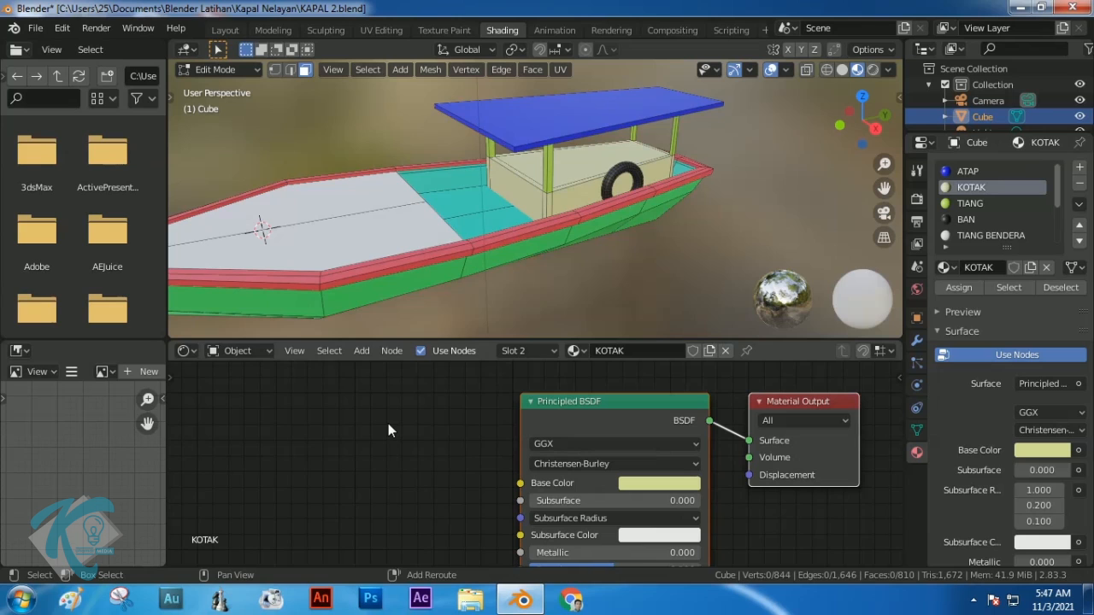
key("shift+a")
mouse_move(365, 424)
mouse_move(336, 468)
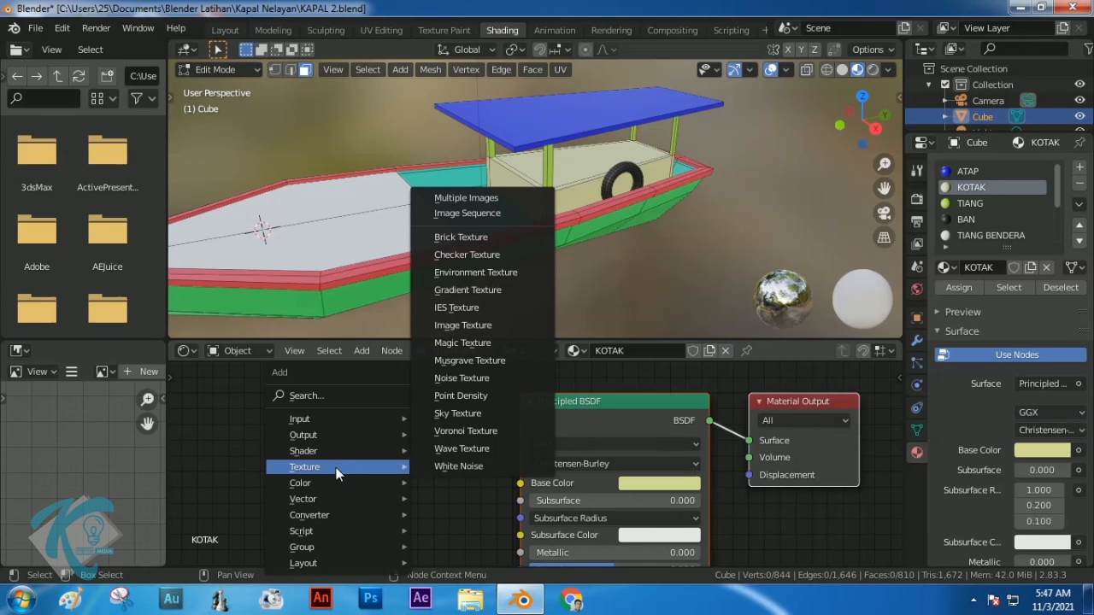
left_click(493, 333)
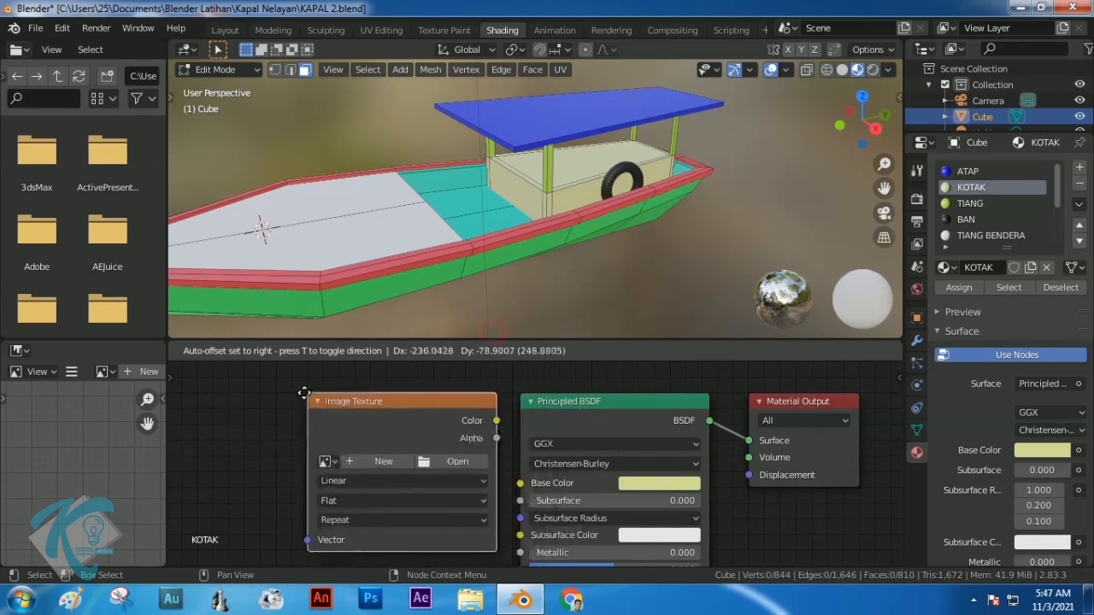
left_click(200, 377)
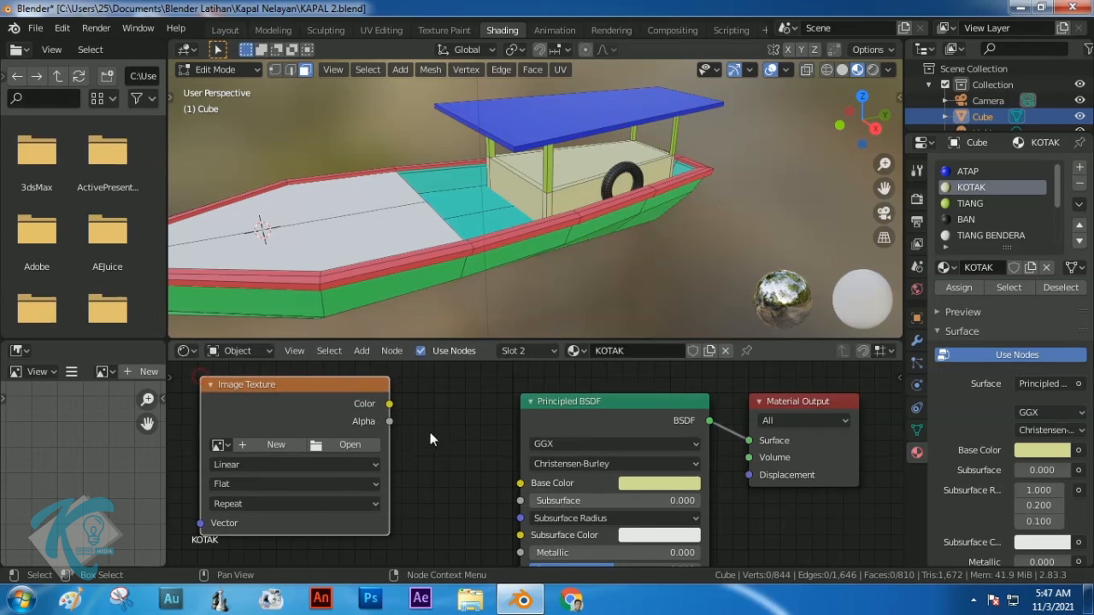
left_click_drag(390, 401, 522, 482)
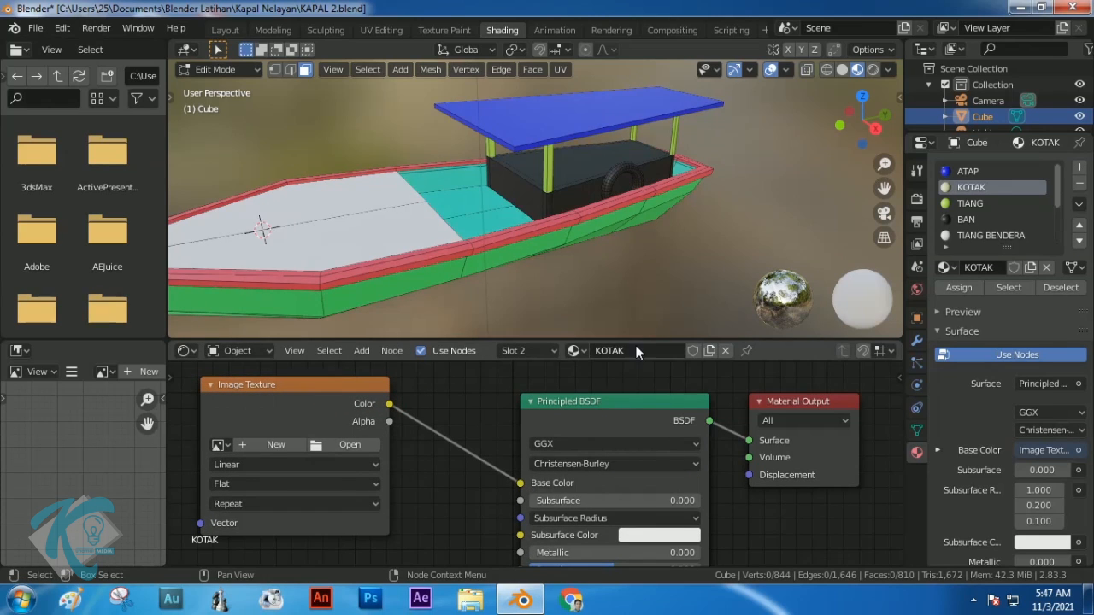
Load plywood_diff_2k.jpg from the Kapal Kotak folder into the KOTAK material's Image Texture node
left_click_drag(636, 341, 636, 213)
scroll(458, 413, "down", 1)
left_click_drag(414, 372, 333, 351)
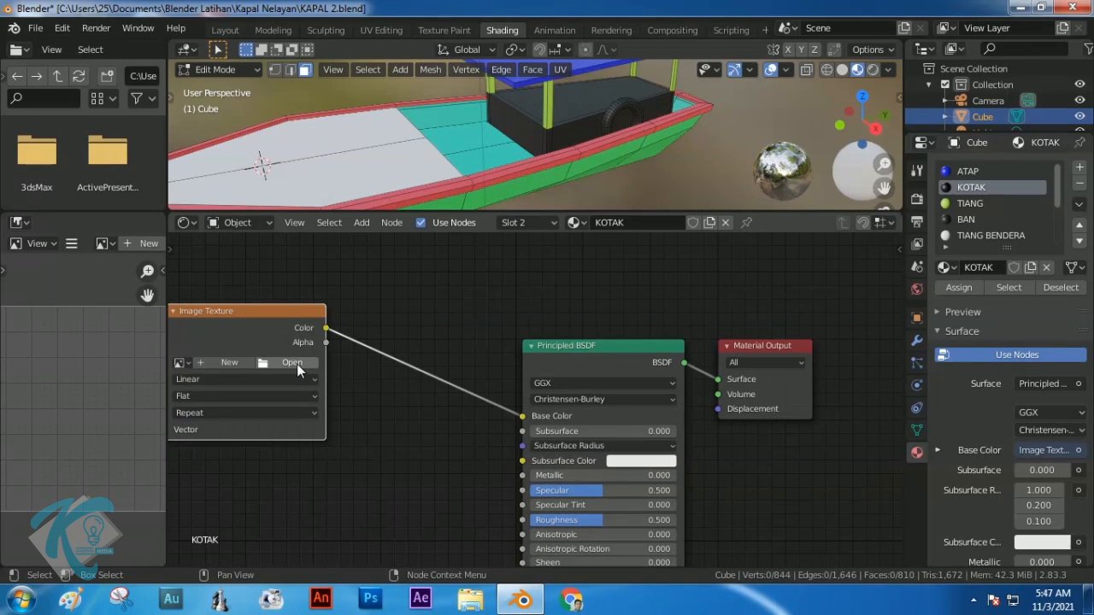
left_click(297, 362)
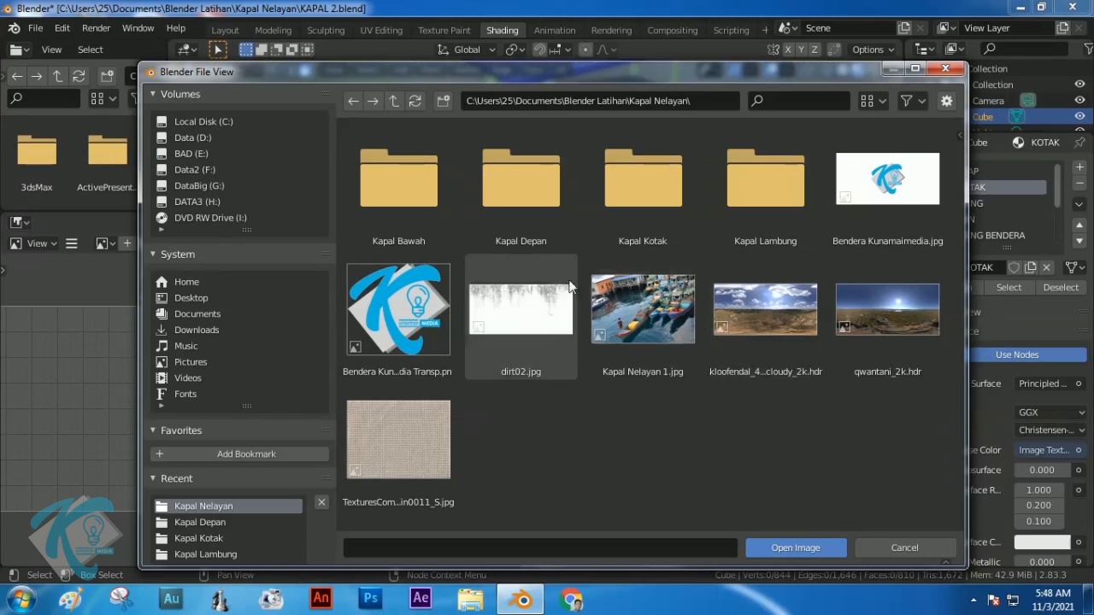
double_click(650, 194)
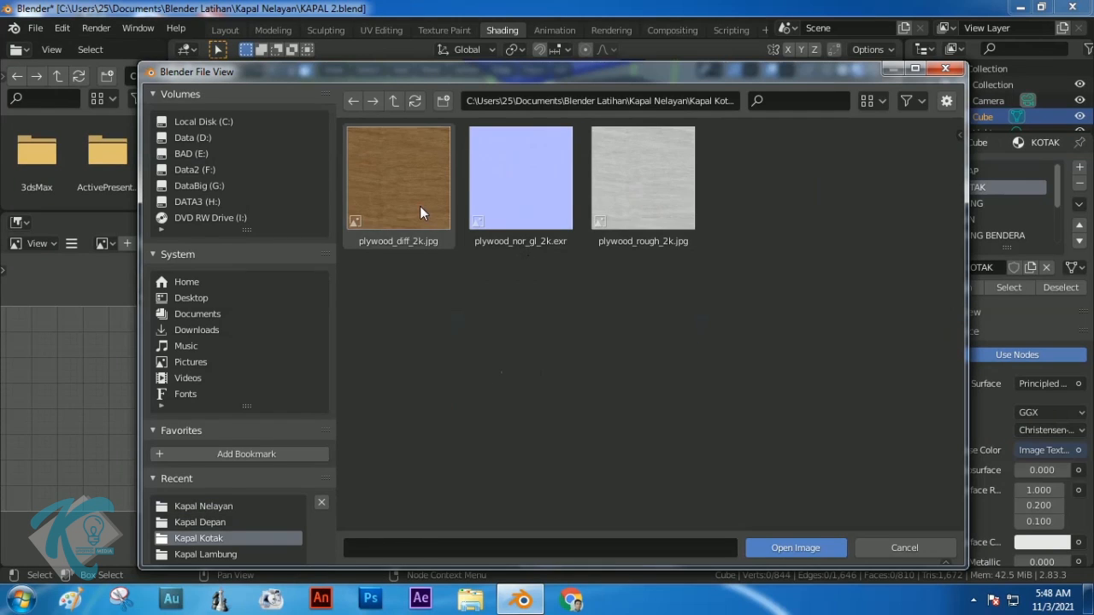
left_click(420, 206)
left_click(794, 549)
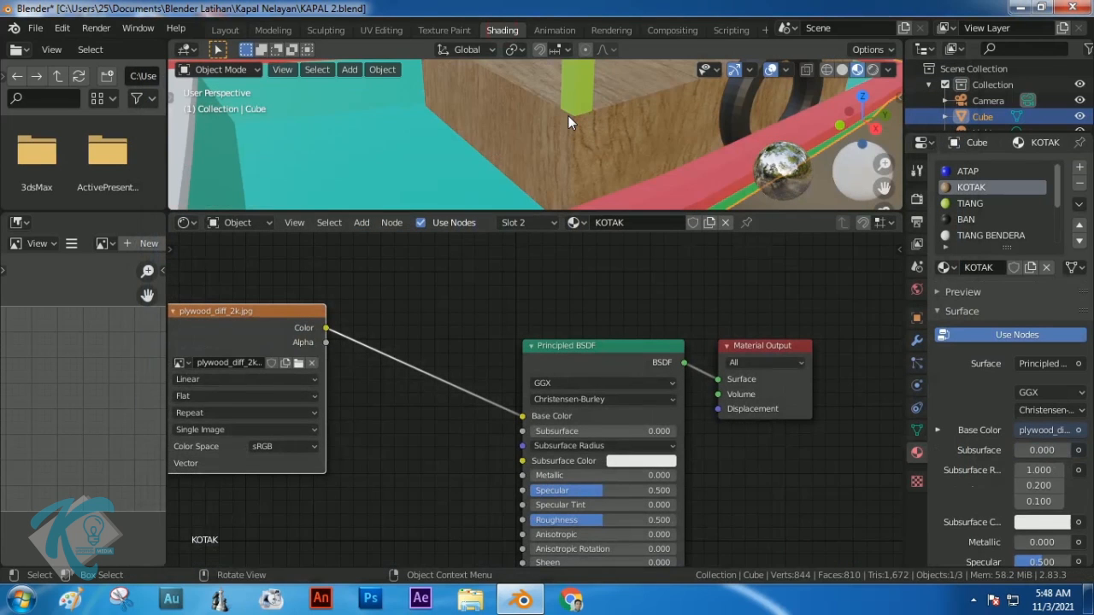
Switch to the UV Editing workspace, widen the 3D viewport and show the boat in rendered shading
left_click(381, 30)
middle_click_drag(747, 305, 777, 246)
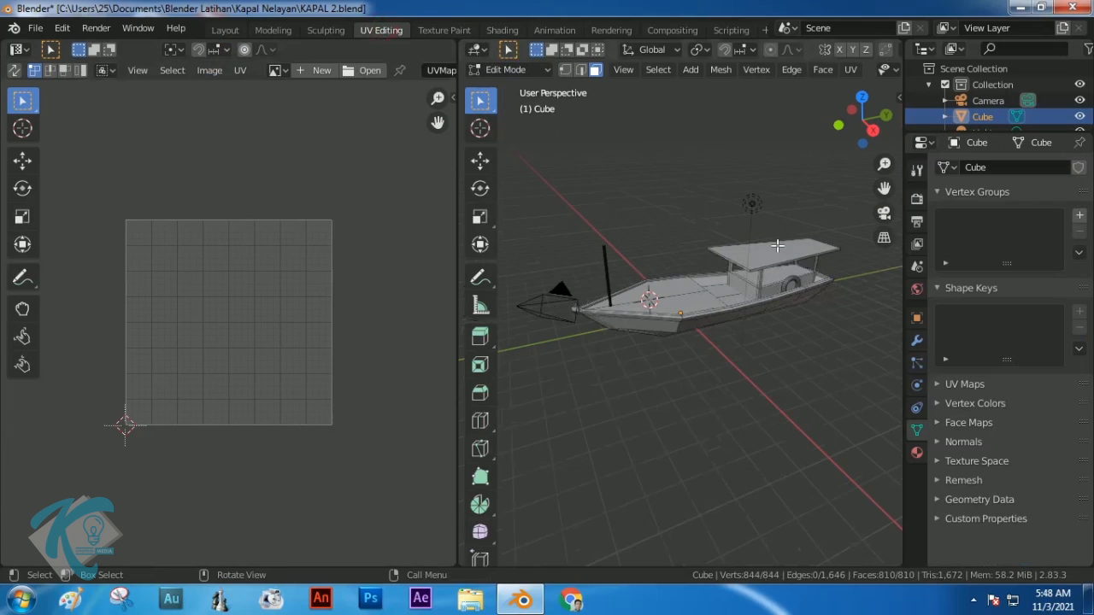
left_click_drag(456, 162, 324, 174)
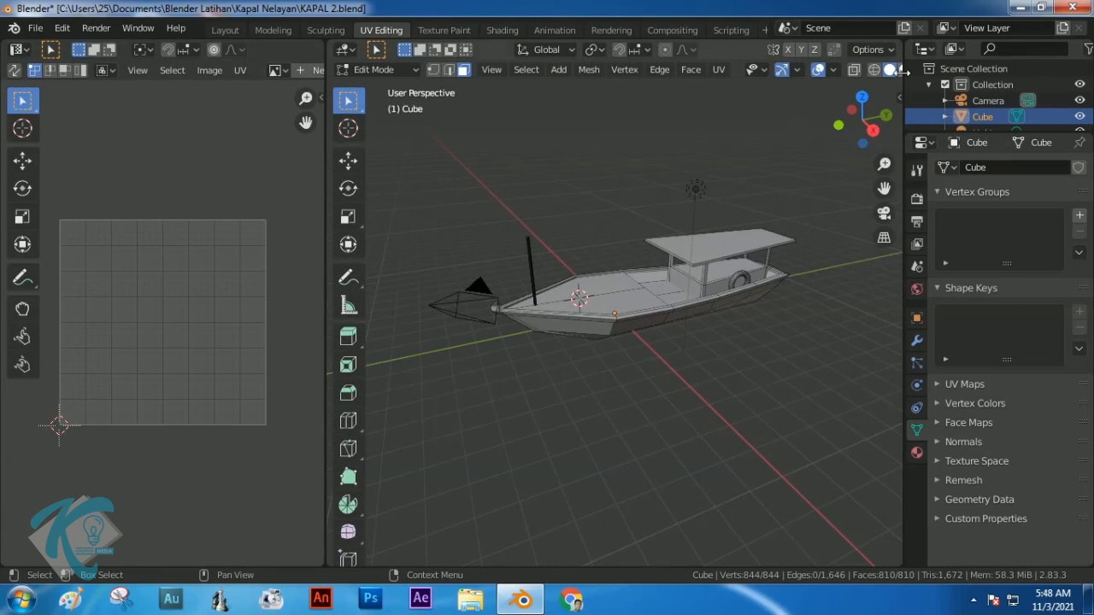
left_click_drag(325, 127, 257, 138)
left_click(872, 69)
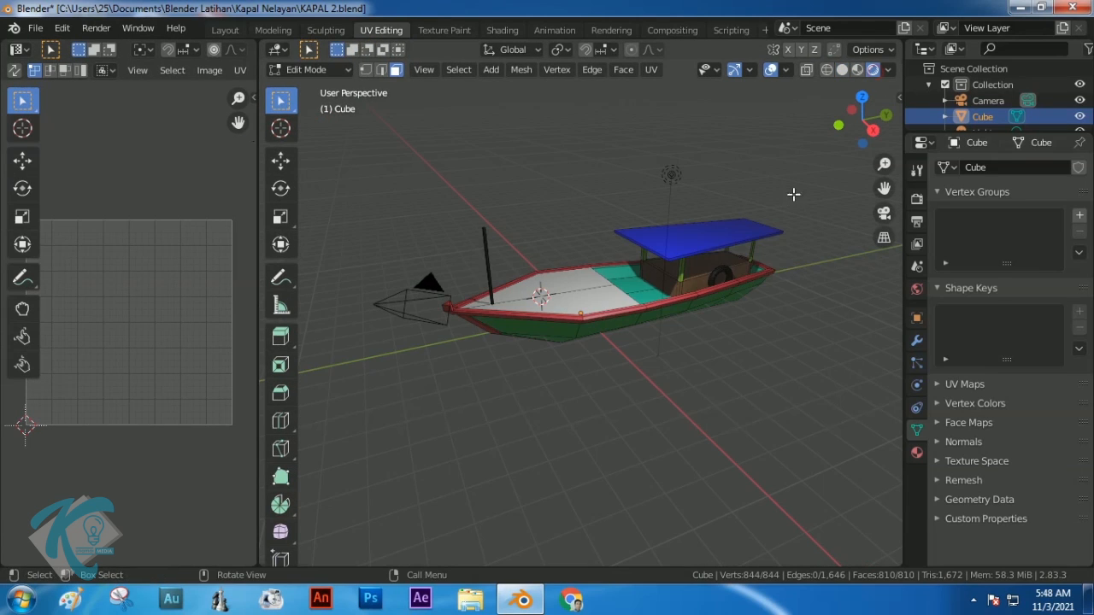
scroll(710, 284, "up", 4)
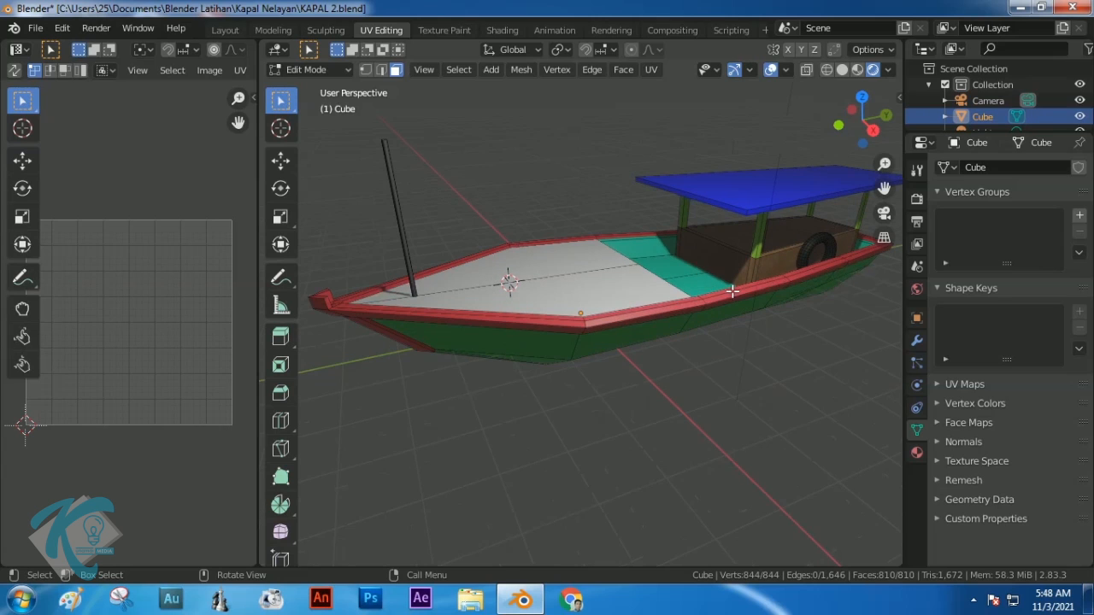
left_click(770, 261)
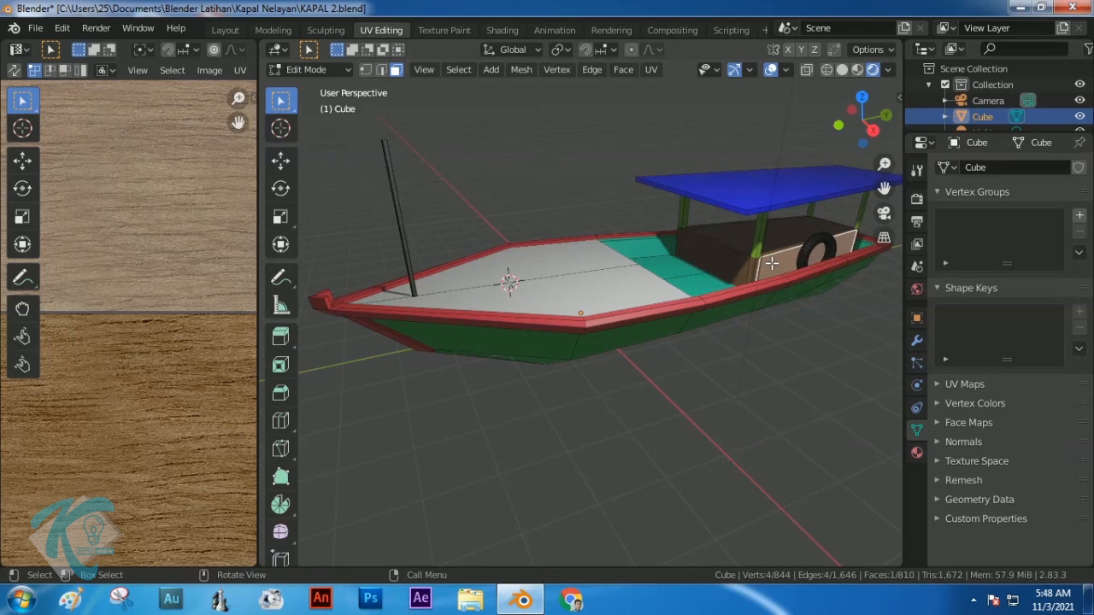
key("l")
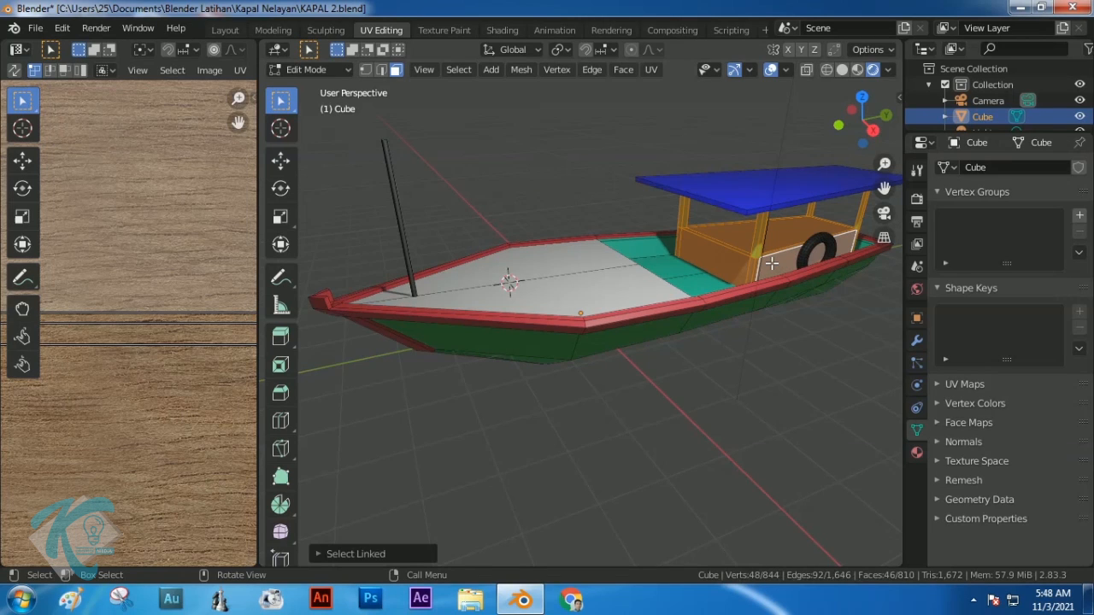
left_click(778, 323)
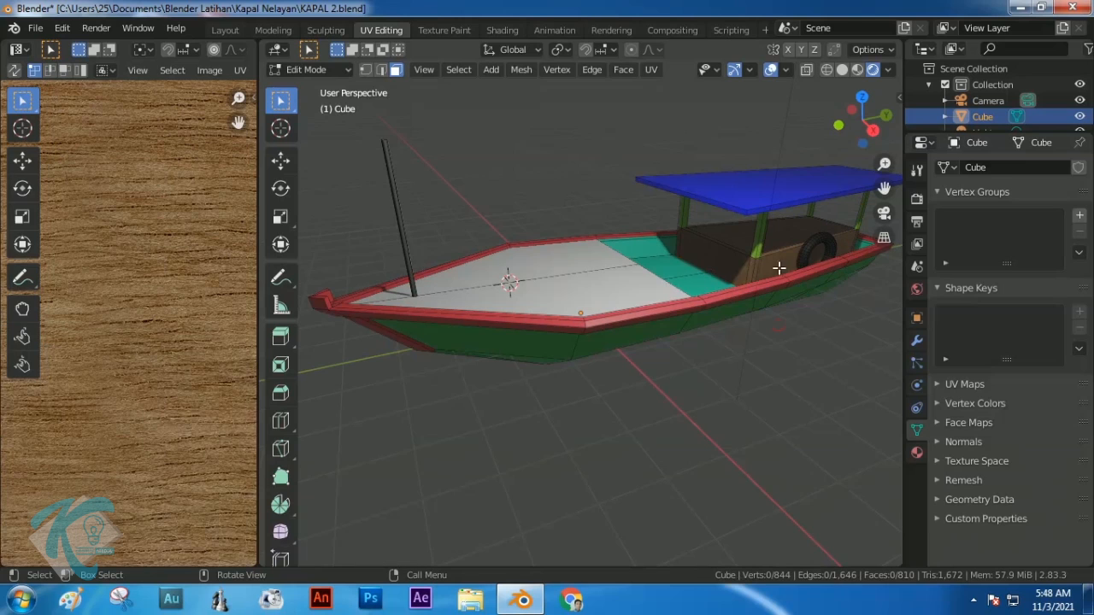
Select all cabin box faces that share the side face's material using Select Similar by Material
left_click(781, 259)
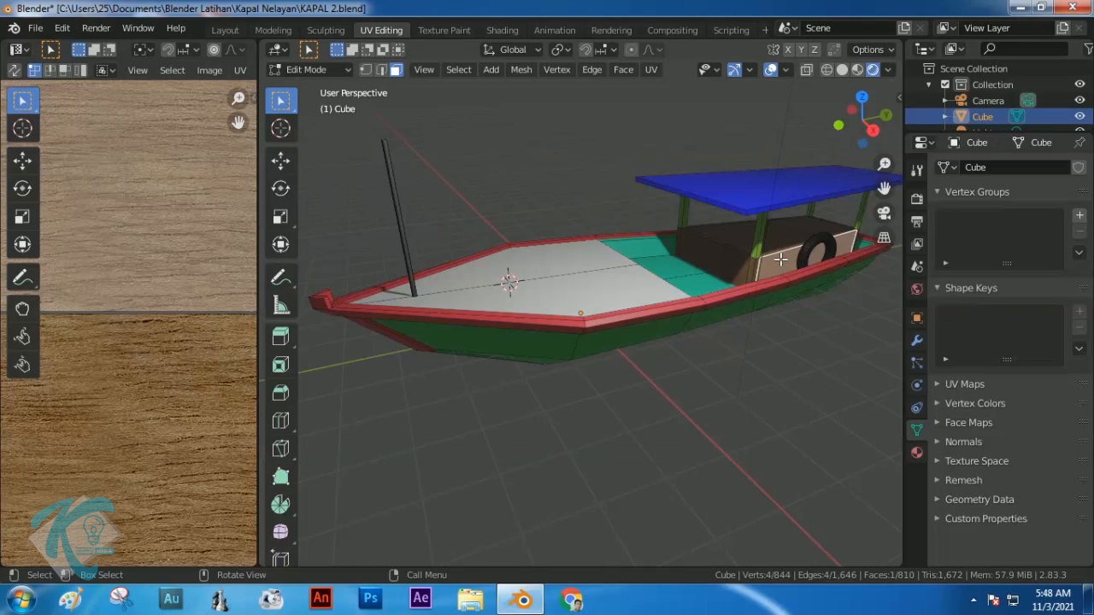
key("shift+g")
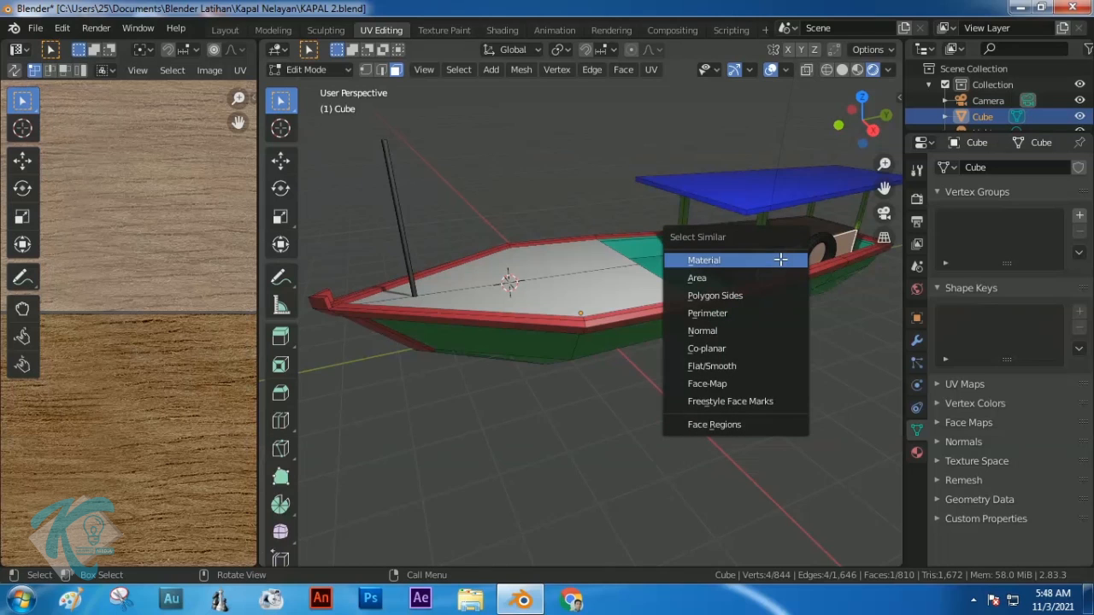
left_click(714, 260)
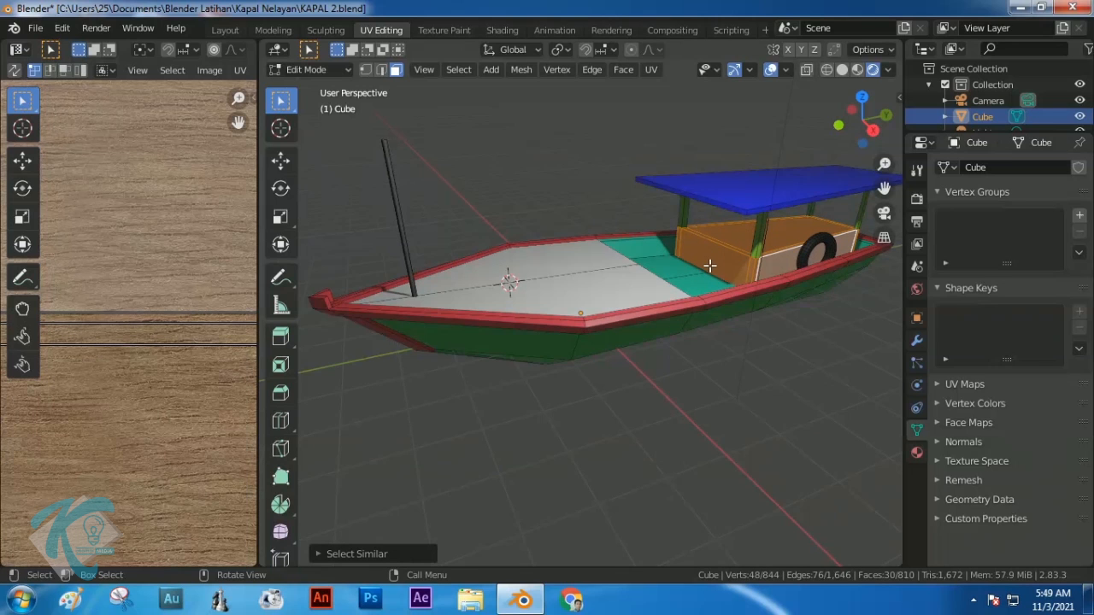
Enlarge the UV editor to show the cabin box's full UV layout, and open the UV mapping options for the selected faces
left_click_drag(259, 252, 548, 260)
scroll(304, 248, "down", 5)
scroll(303, 248, "up", 1)
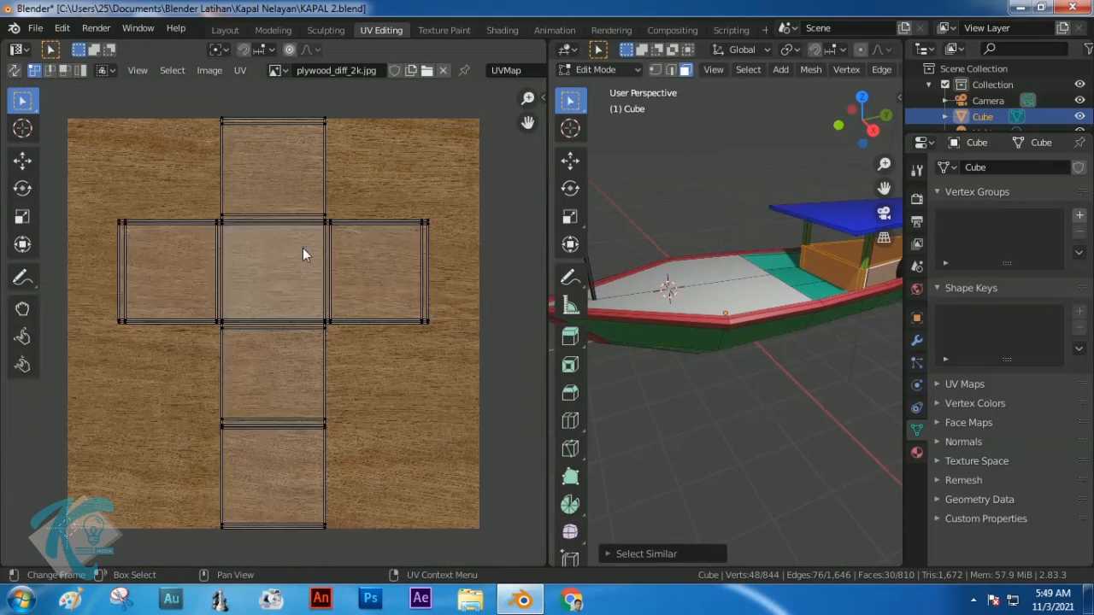
scroll(303, 248, "up", 1)
scroll(302, 248, "down", 1)
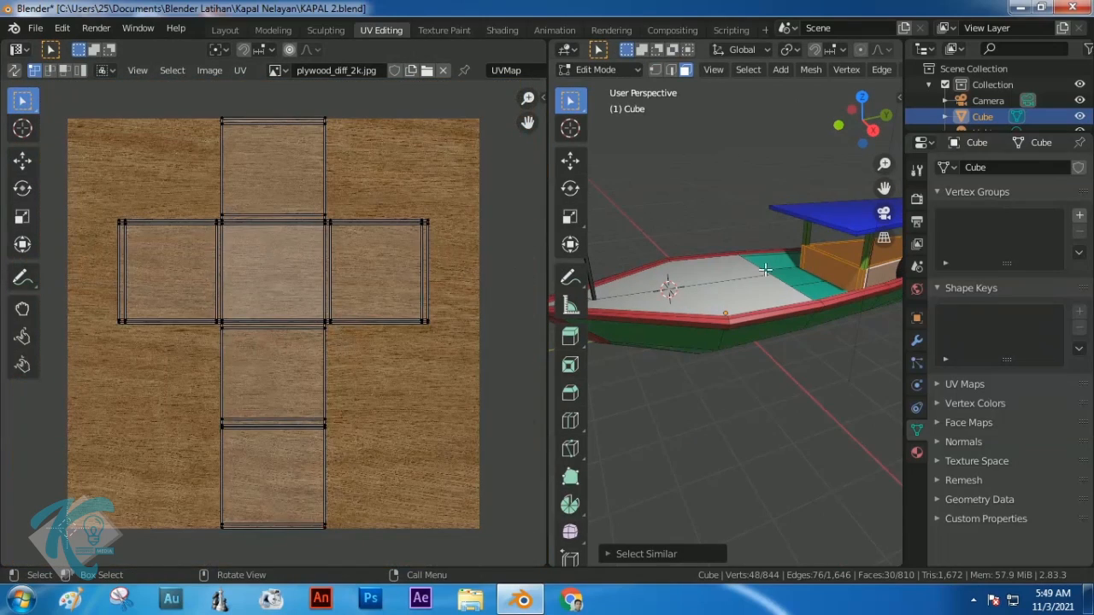
key("u")
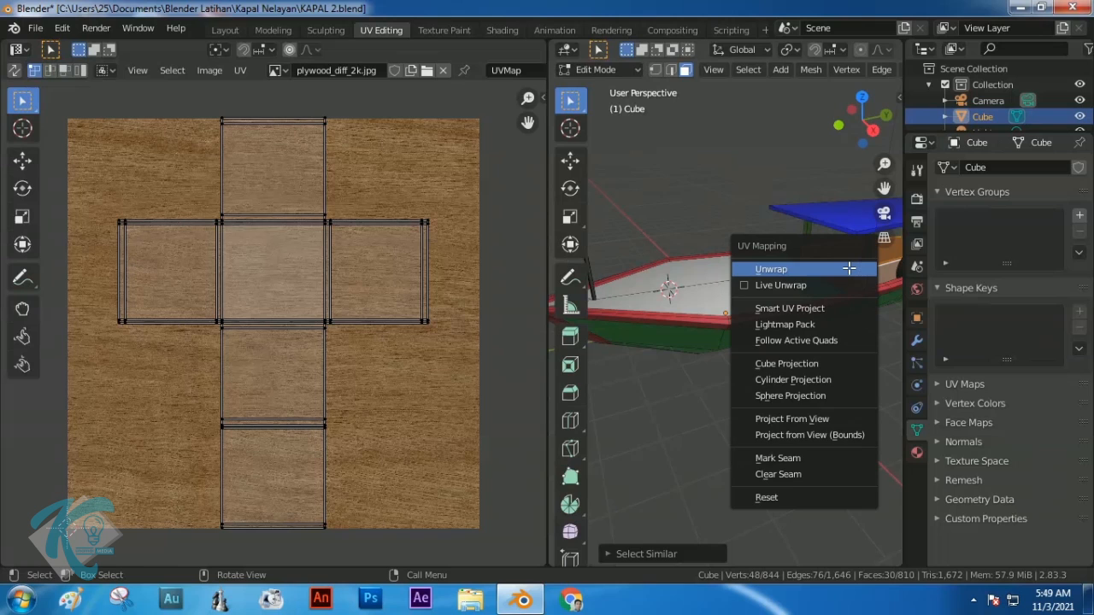
Unwrap the selected wooden box faces with Smart UV Project, using an angle limit of 66 and an island margin of 0
left_click(809, 315)
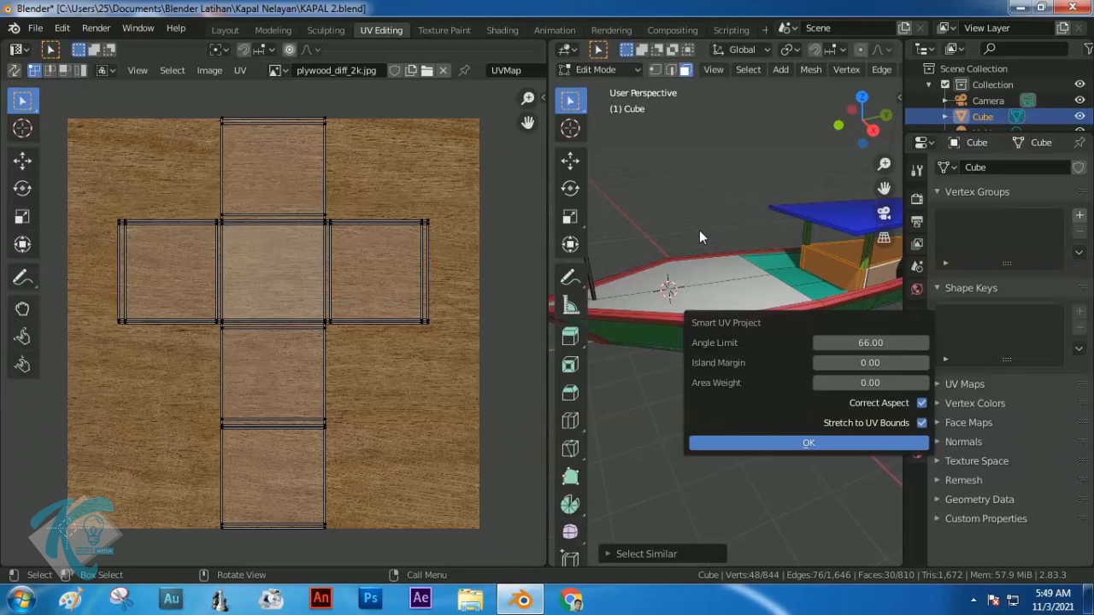
left_click(797, 442)
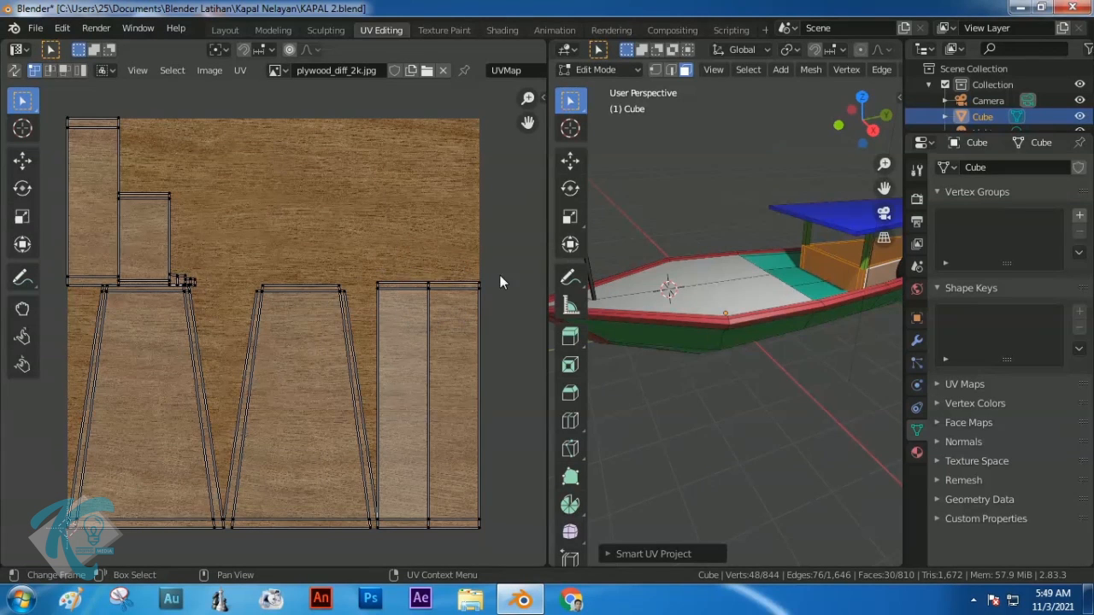
scroll(873, 282, "up", 4)
middle_click_drag(874, 282, 633, 305, "shift")
scroll(751, 289, "up", 2)
scroll(751, 289, "up", 3)
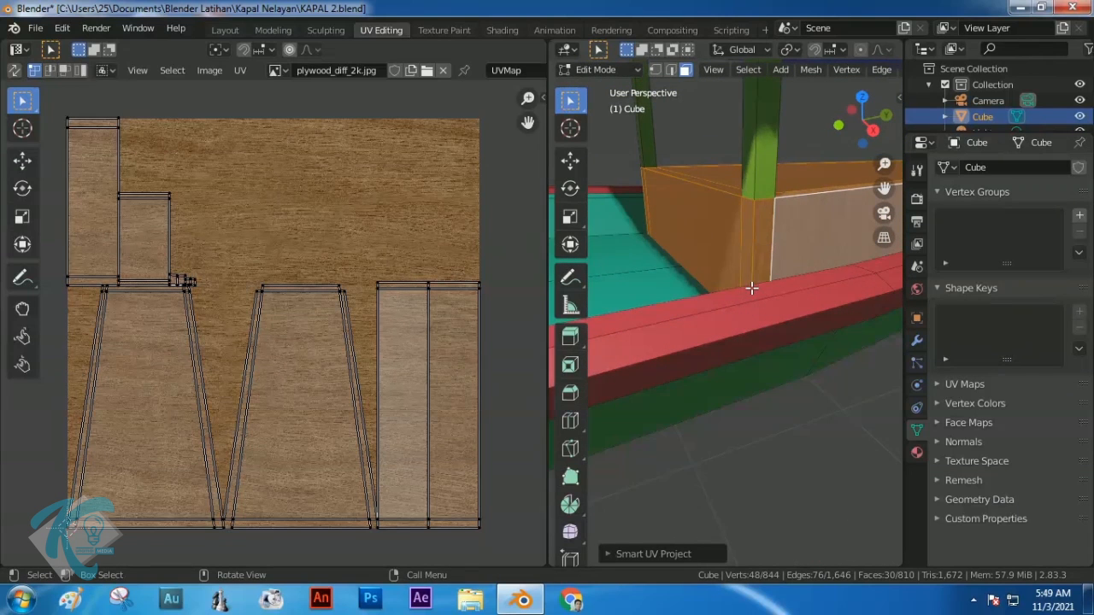
scroll(724, 234, "up", 3)
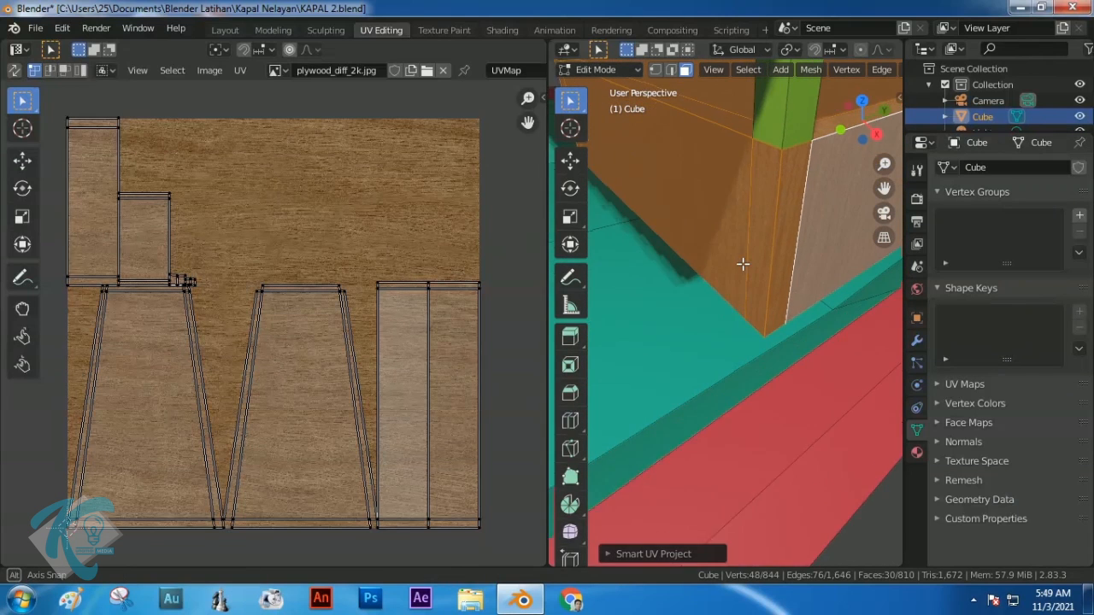
mouse_move(724, 233)
middle_mouse_down()
mouse_move(752, 227)
mouse_move(722, 232)
middle_mouse_up()
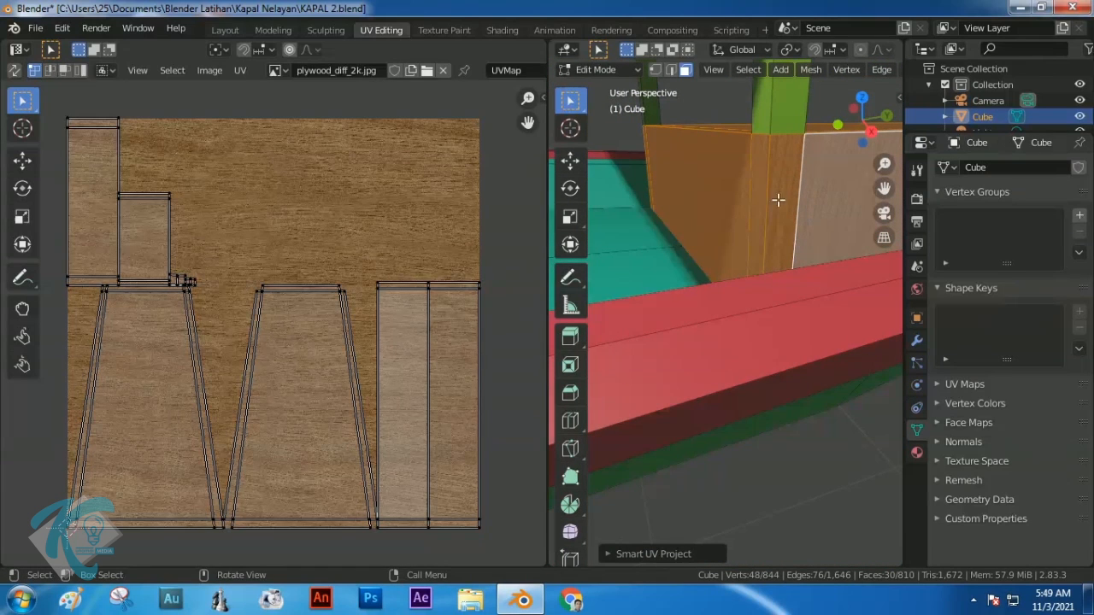
Switch UV selection to island mode, rotate all of the box's UV islands by 90 degrees, and deselect the mesh faces
left_click(82, 74)
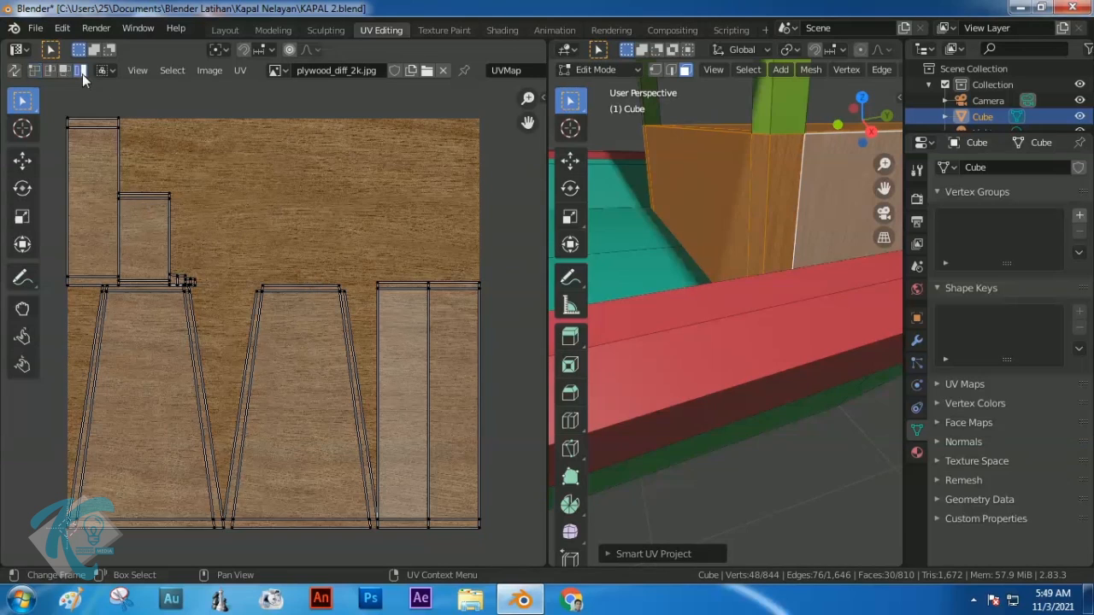
left_click(96, 130)
left_click(227, 231)
key("a")
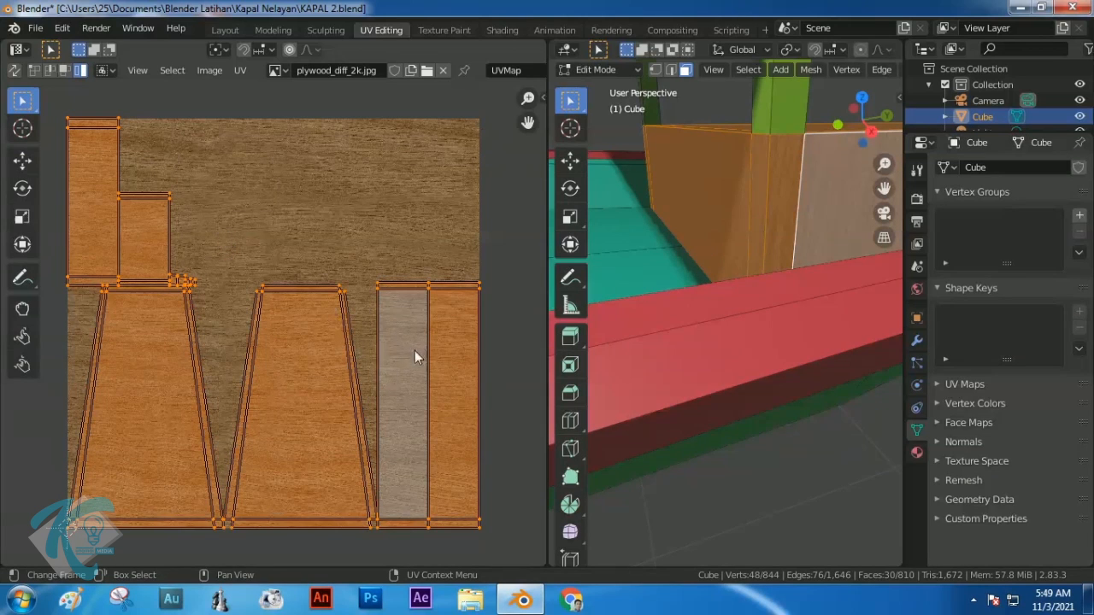
type("r")
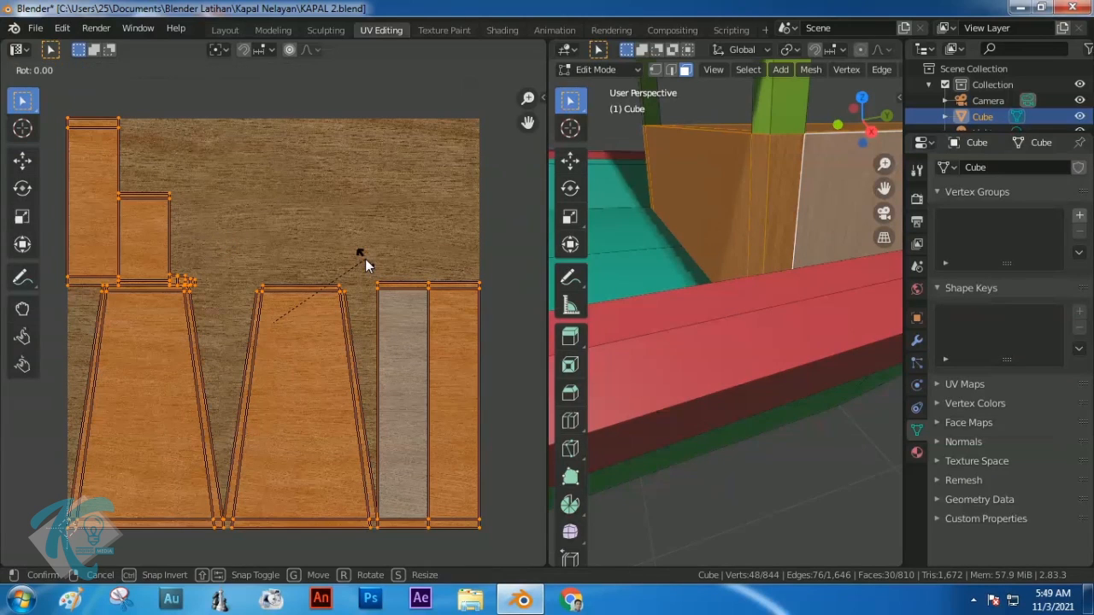
type("90")
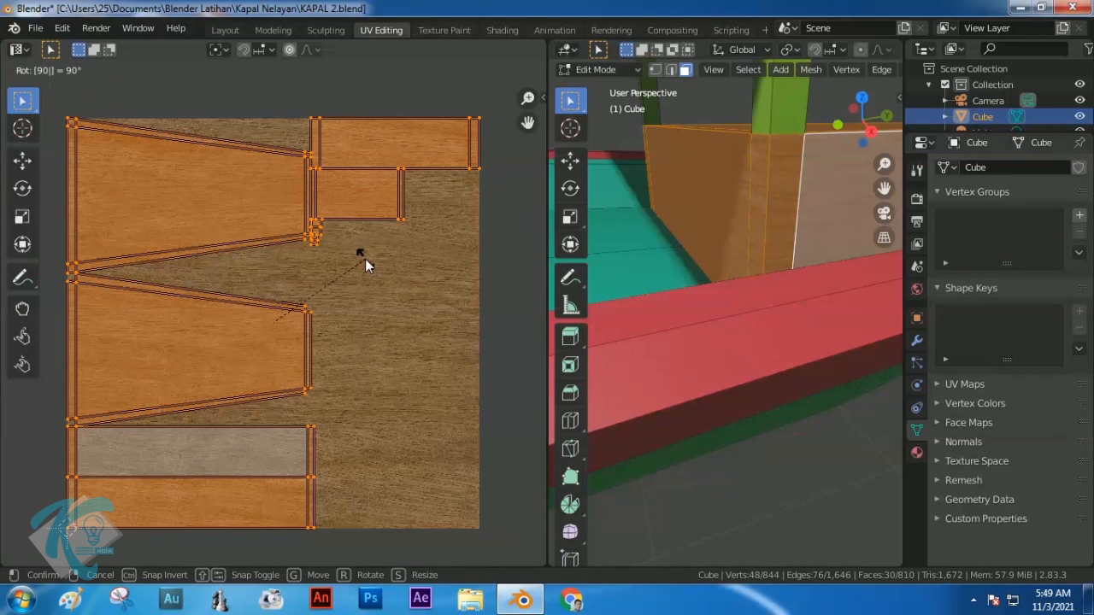
left_click(365, 259)
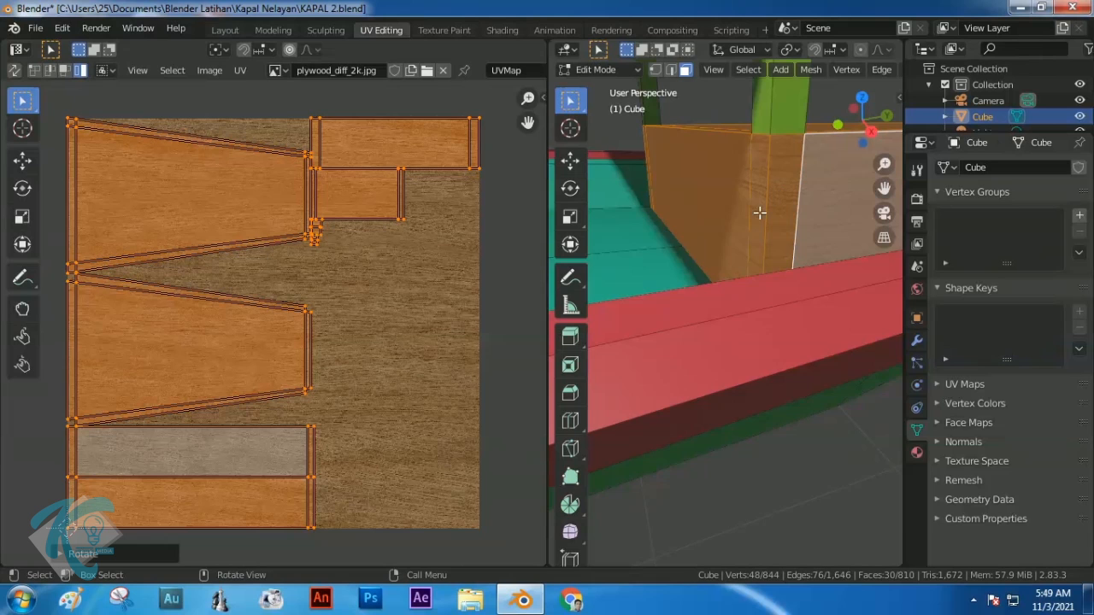
key("alt+a")
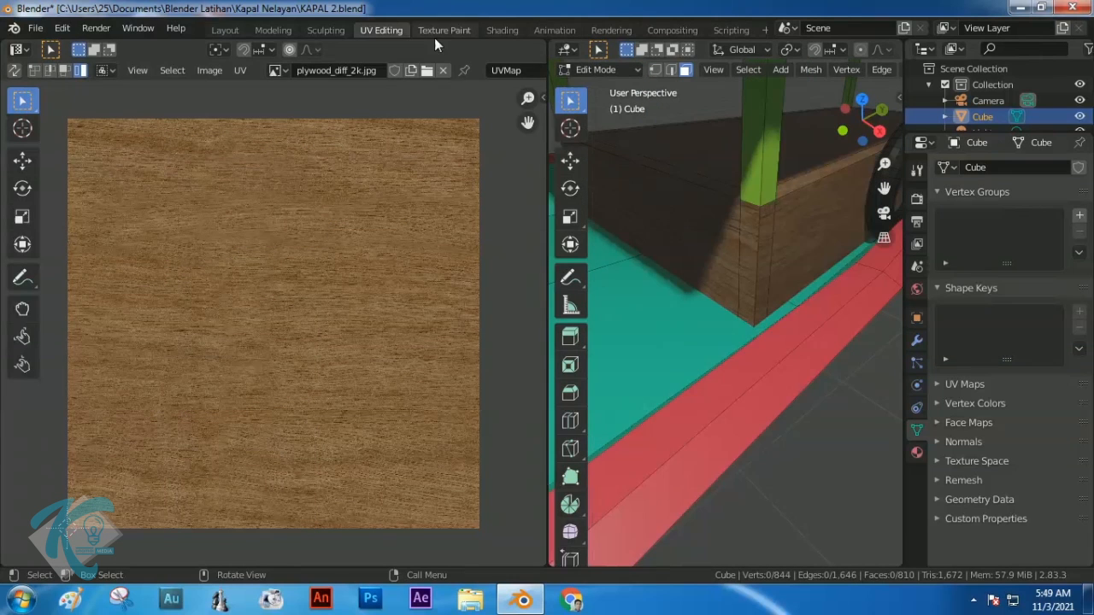
Open the Shading workspace and move the KOTAK material's image texture, Principled BSDF and Material Output nodes upward
left_click(504, 30)
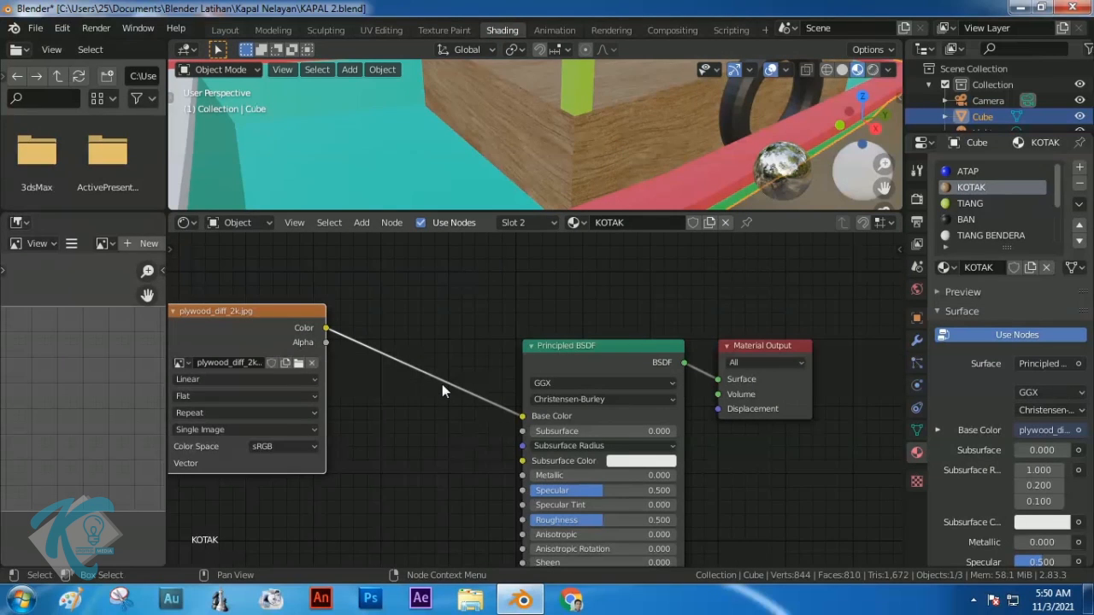
left_click_drag(292, 310, 272, 260)
left_click_drag(640, 344, 652, 256)
left_click_drag(752, 346, 763, 259)
key("Home")
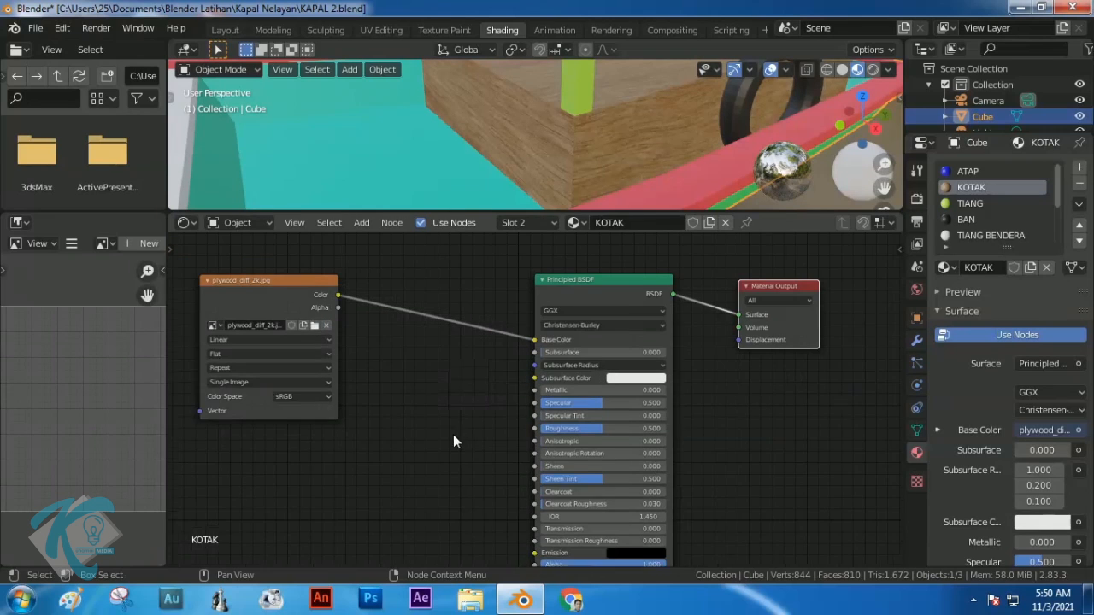
Add a Bump node between the plywood texture and the Principled BSDF, below their existing link
scroll(454, 442, "down", 1)
key("shift+a")
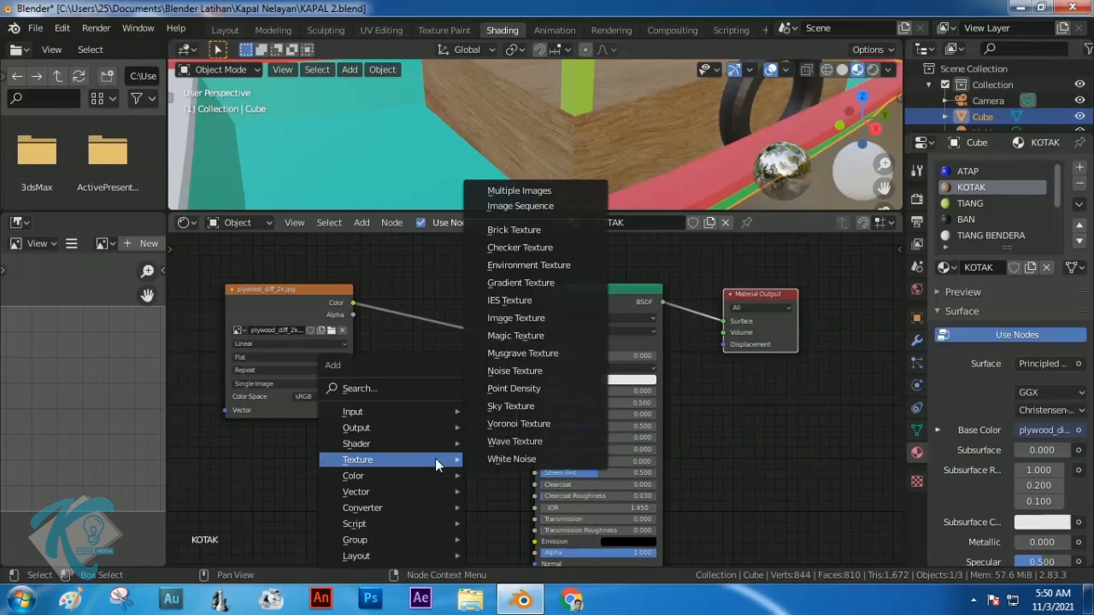
left_click(386, 389)
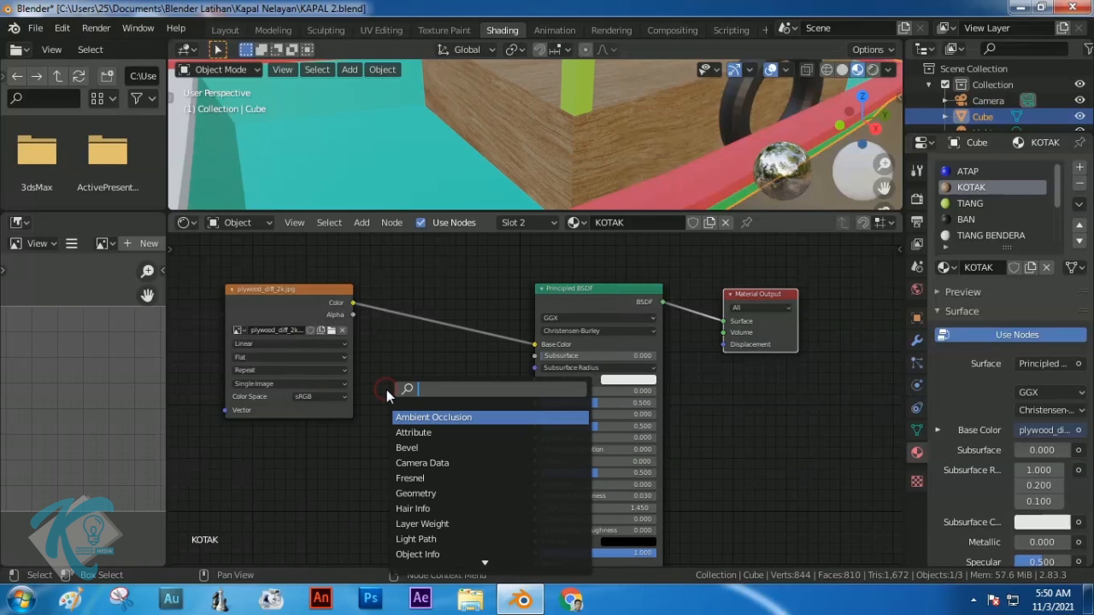
type("BUM")
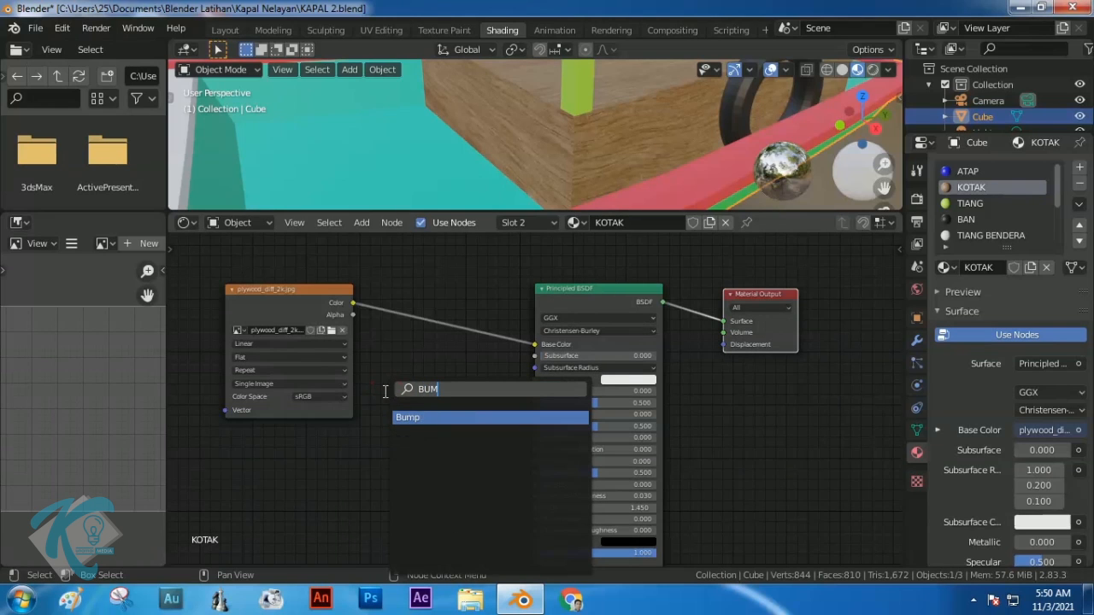
left_click(408, 417)
left_click(431, 469)
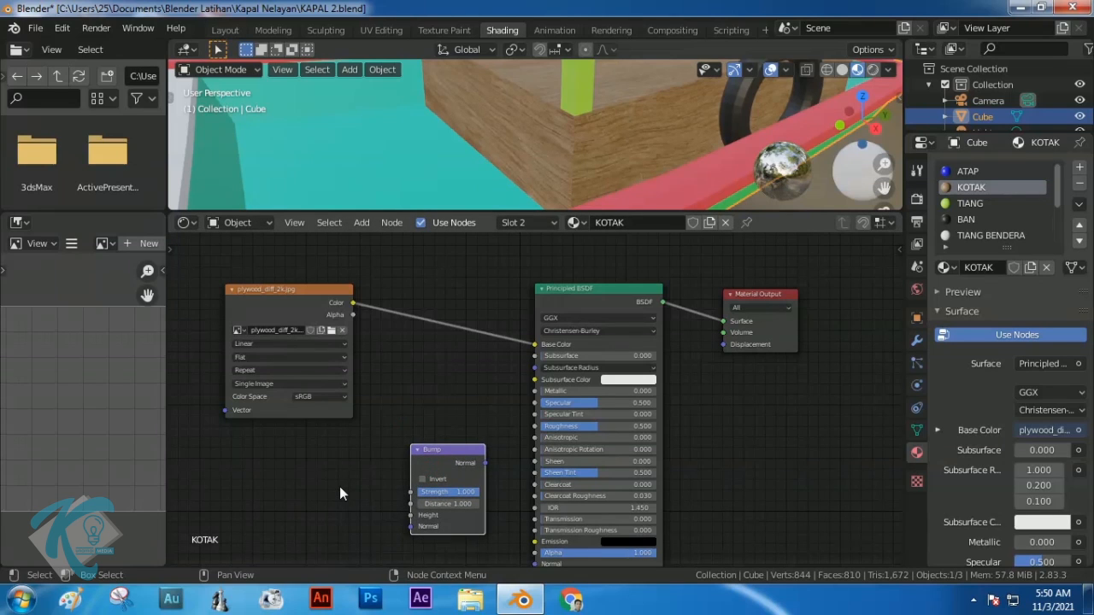
key("shift+a")
left_click(314, 397)
type("NOR")
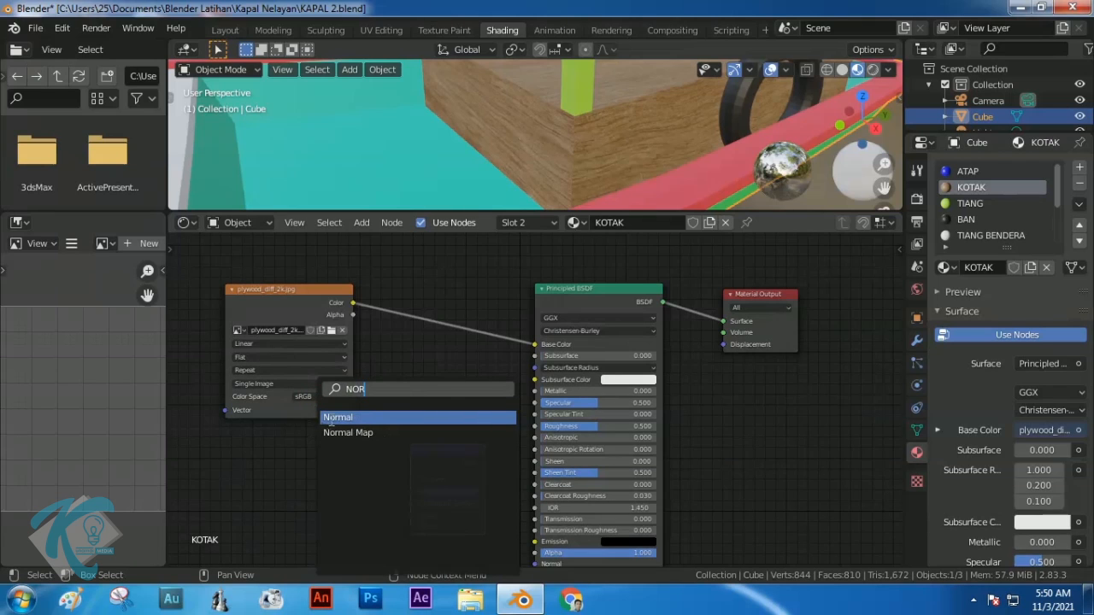
left_click(331, 418)
left_click(318, 464)
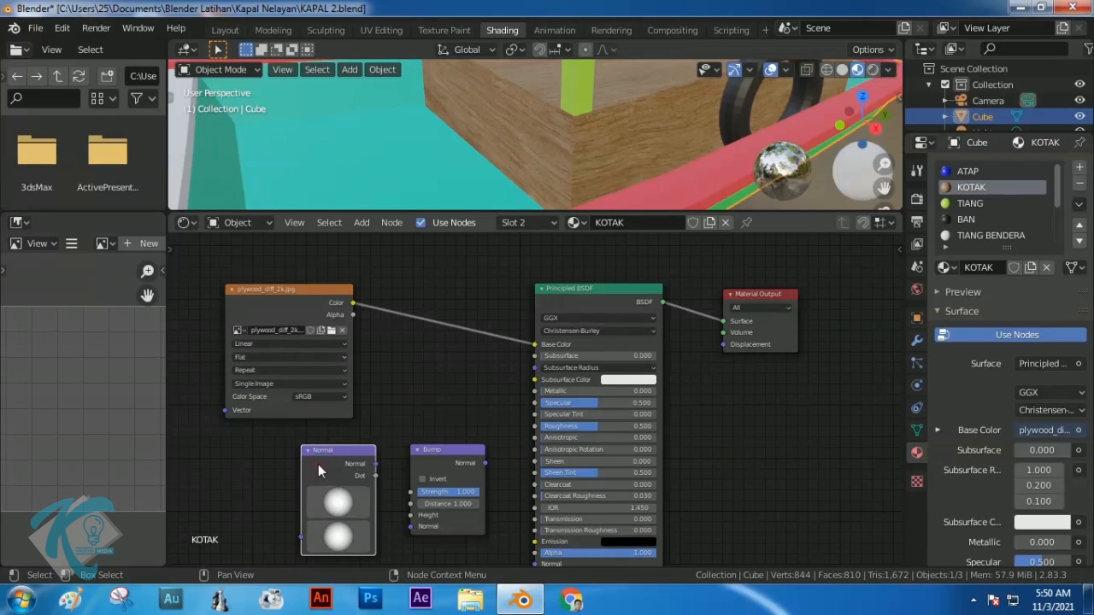
key("x")
Add a Normal Map node just before the Bump node
key("shift+a")
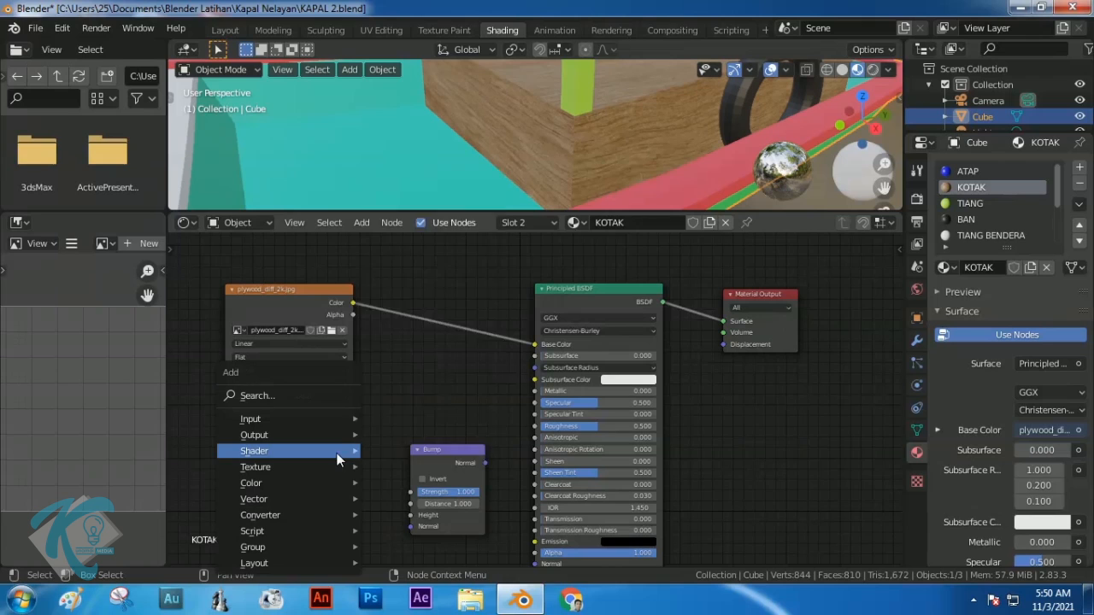
left_click(324, 395)
type("NO")
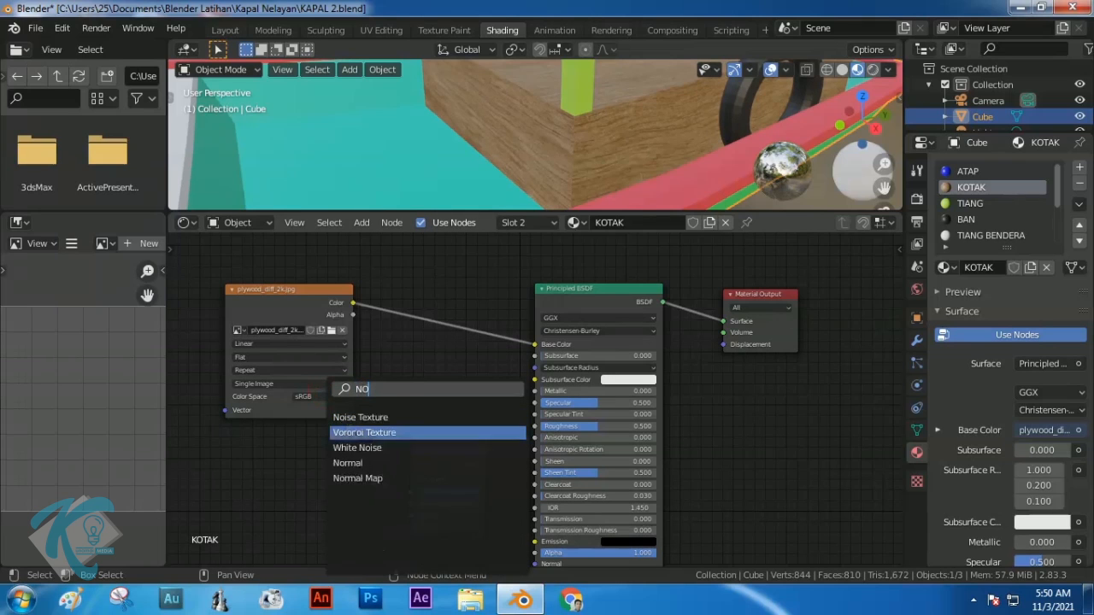
left_click(368, 478)
left_click(345, 547)
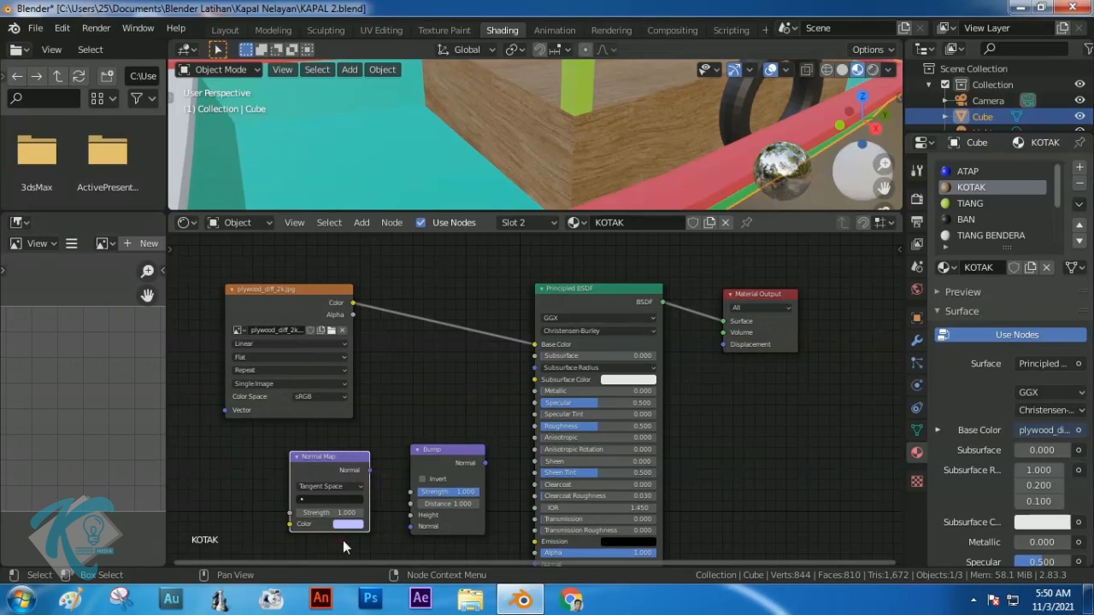
Move the plywood_diff_2k.jpg texture node aside and place a duplicate of it beside the Normal Map node
left_click_drag(301, 289, 250, 251)
key("shift+d")
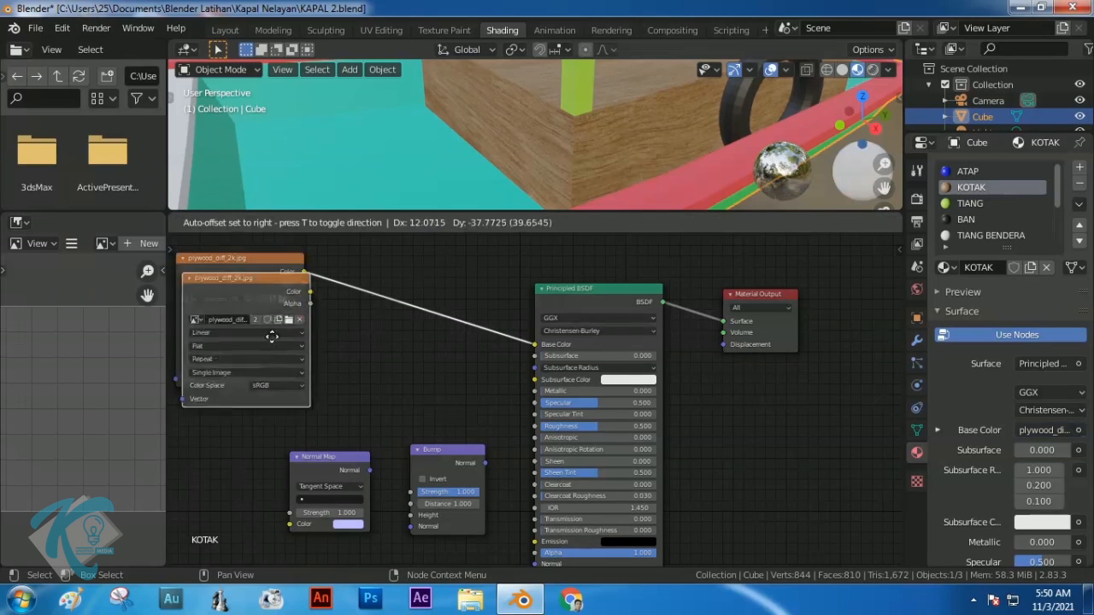
left_click(220, 448)
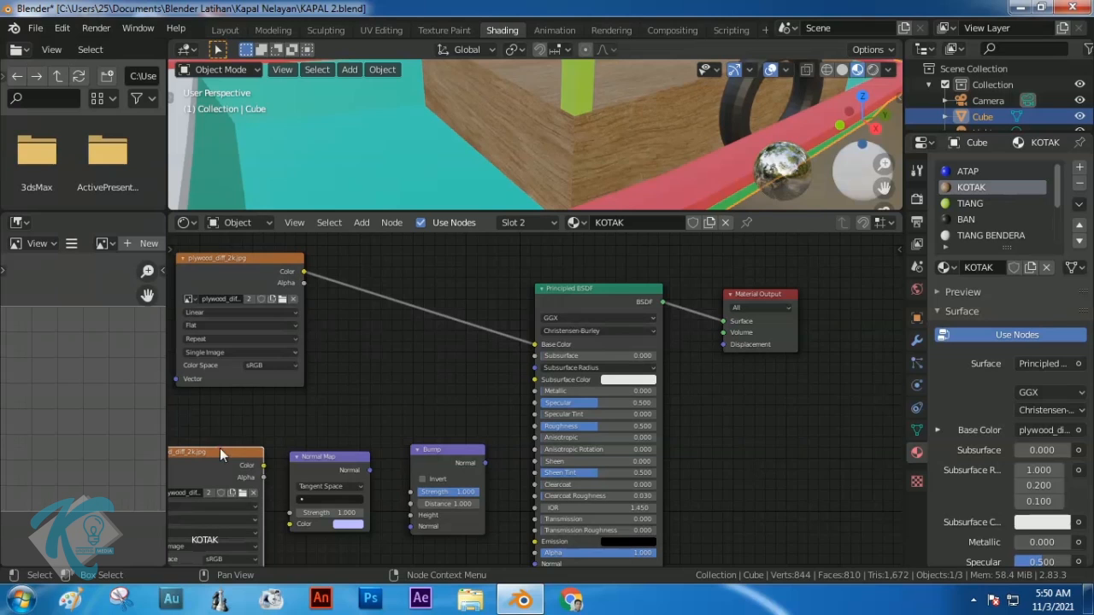
Replace the duplicated texture node's image with plywood_nor_gl_2k.exr from the Kapal Kotak folder
left_click(253, 494)
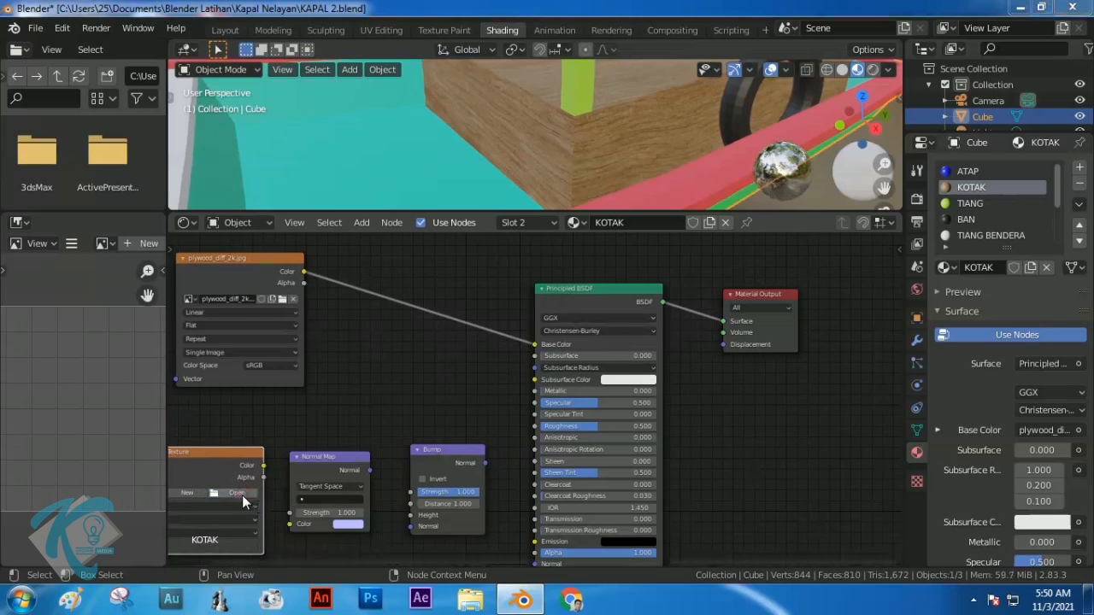
left_click(242, 495)
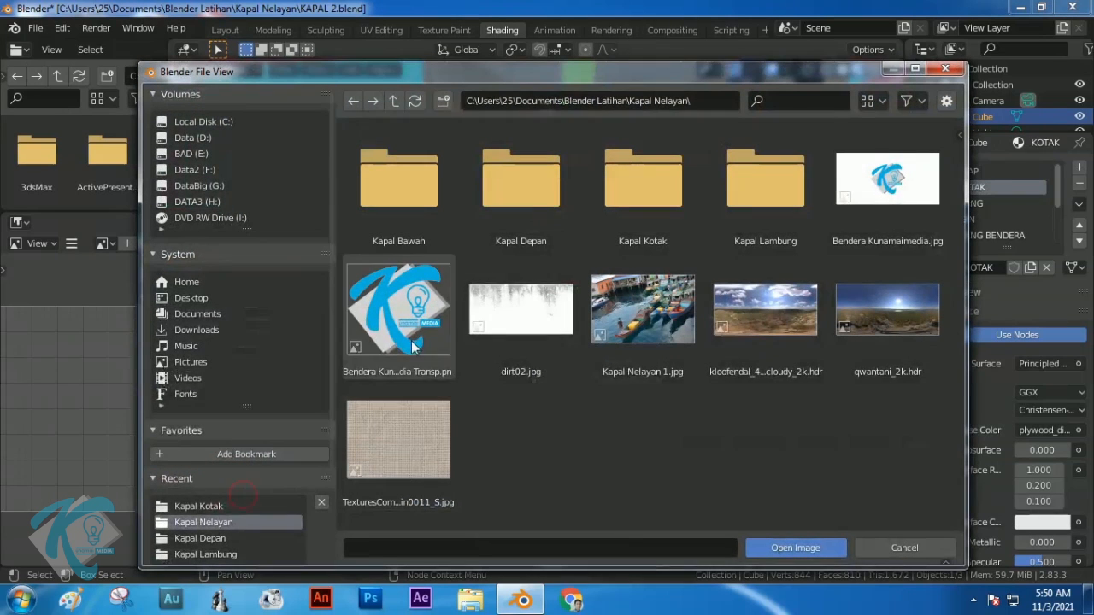
double_click(649, 183)
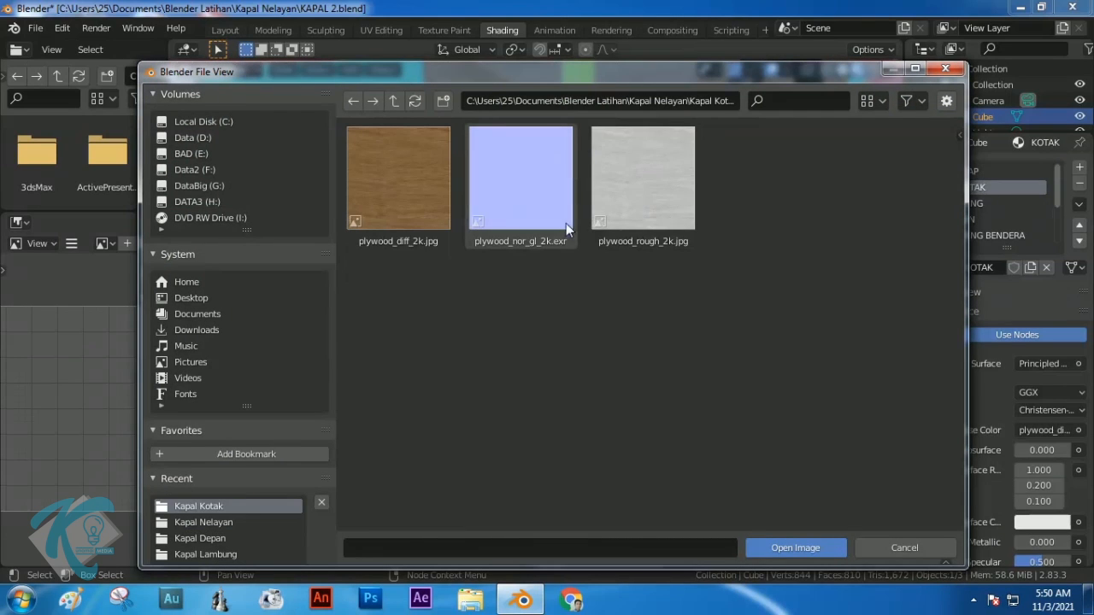
left_click(531, 225)
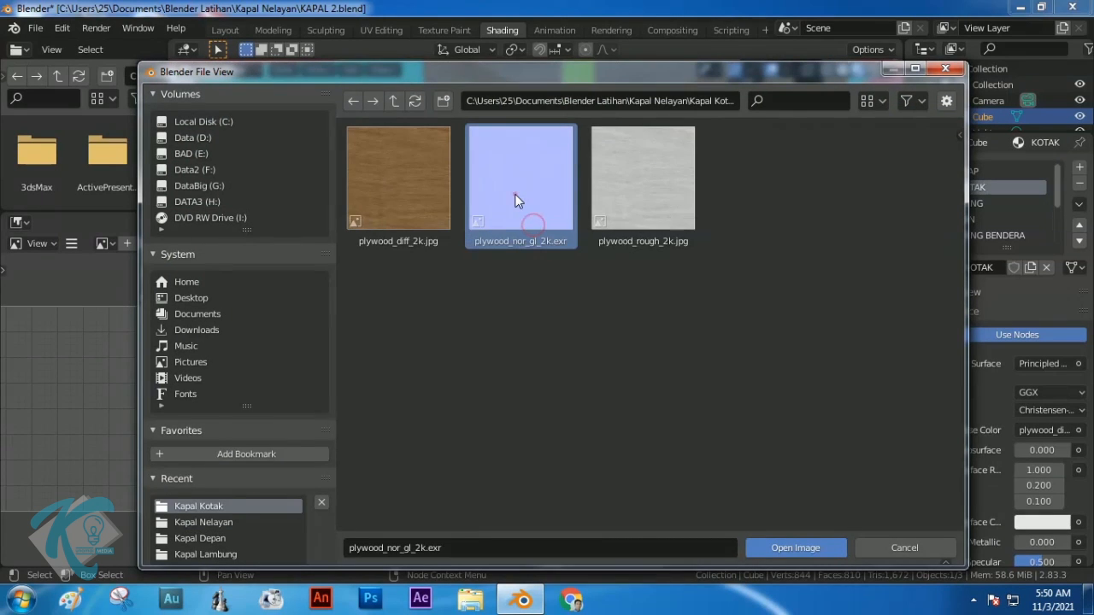
double_click(511, 220)
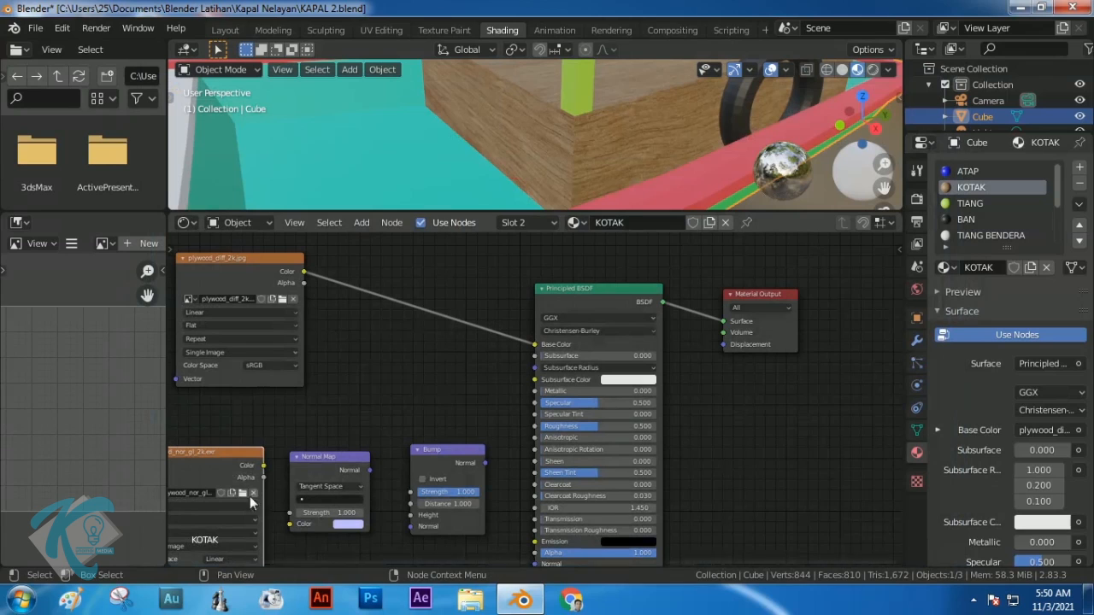
Connect the normal texture's Color through the Normal Map and Bump nodes to the Normal input of the Principled BSDF
left_click_drag(263, 465, 290, 523)
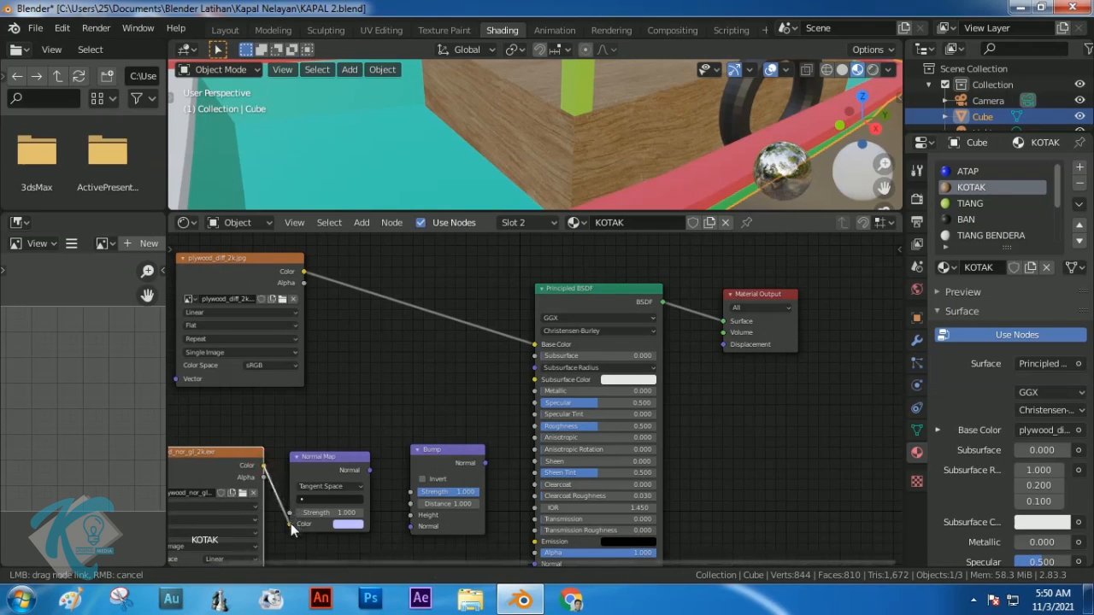
left_click_drag(370, 470, 411, 527)
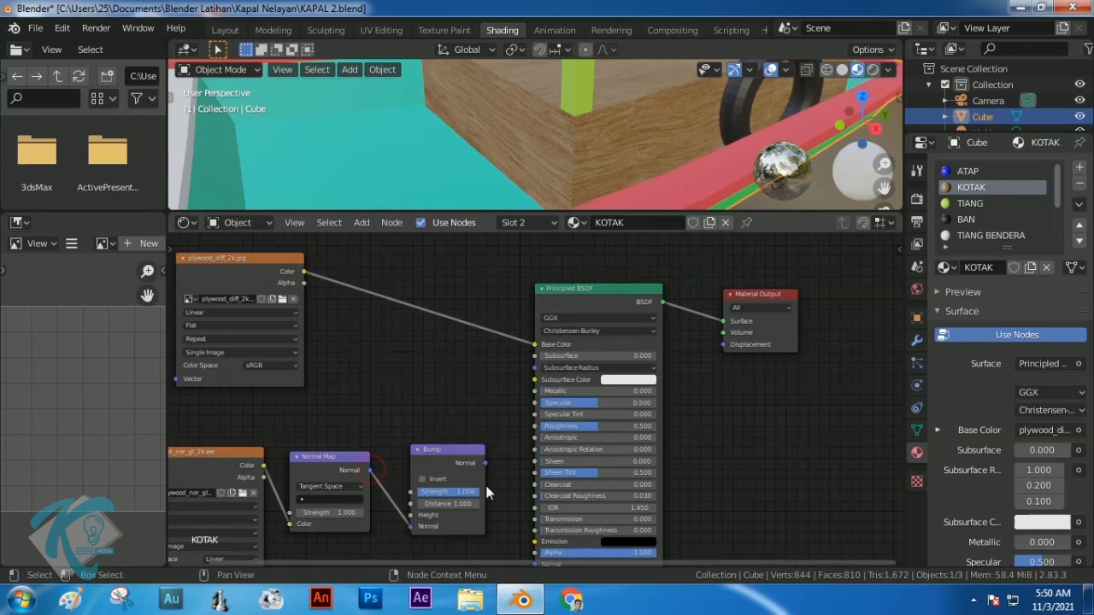
left_click_drag(485, 464, 527, 551)
left_click_drag(602, 289, 615, 248)
left_click_drag(484, 463, 547, 525)
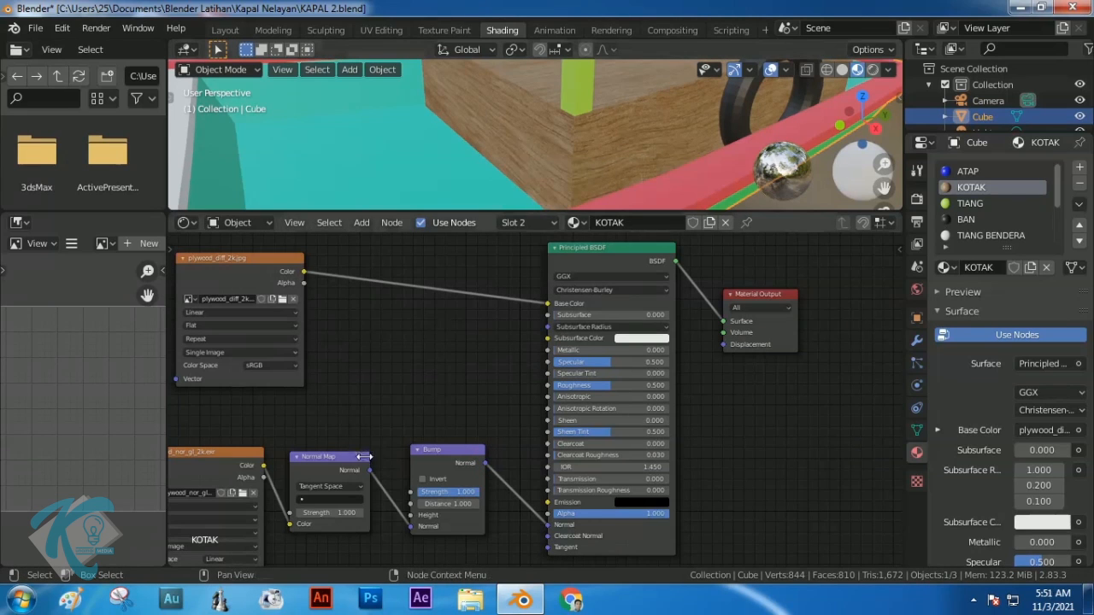
Set the Normal Map strength to 3.7 and the Principled BSDF's roughness to 0.282 and specular to 0.595
left_click_drag(329, 512, 369, 516)
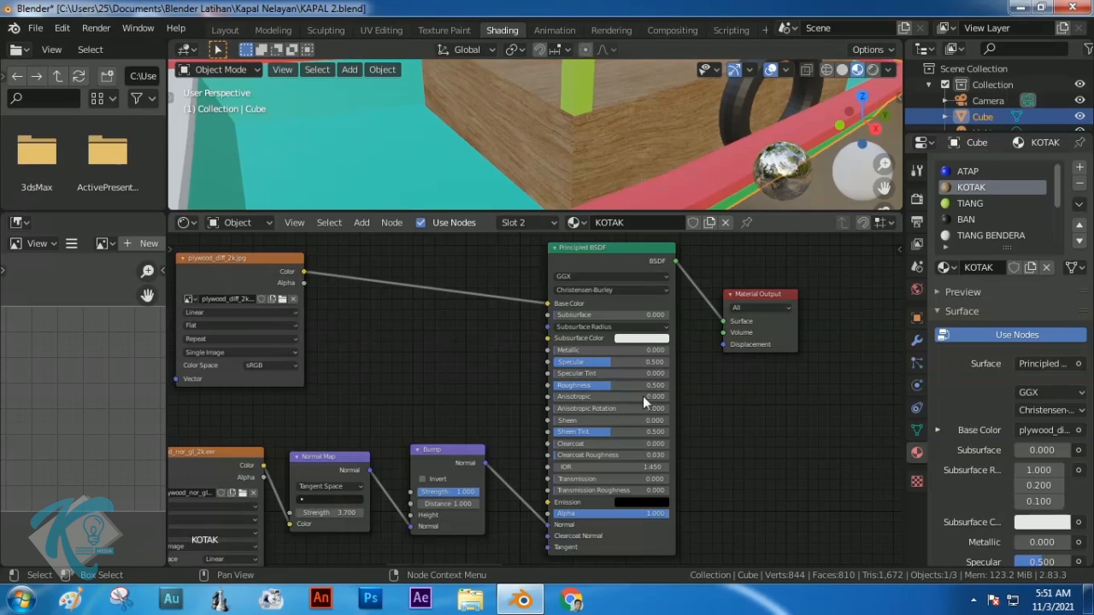
left_click_drag(609, 388, 582, 386)
left_click_drag(600, 362, 612, 363)
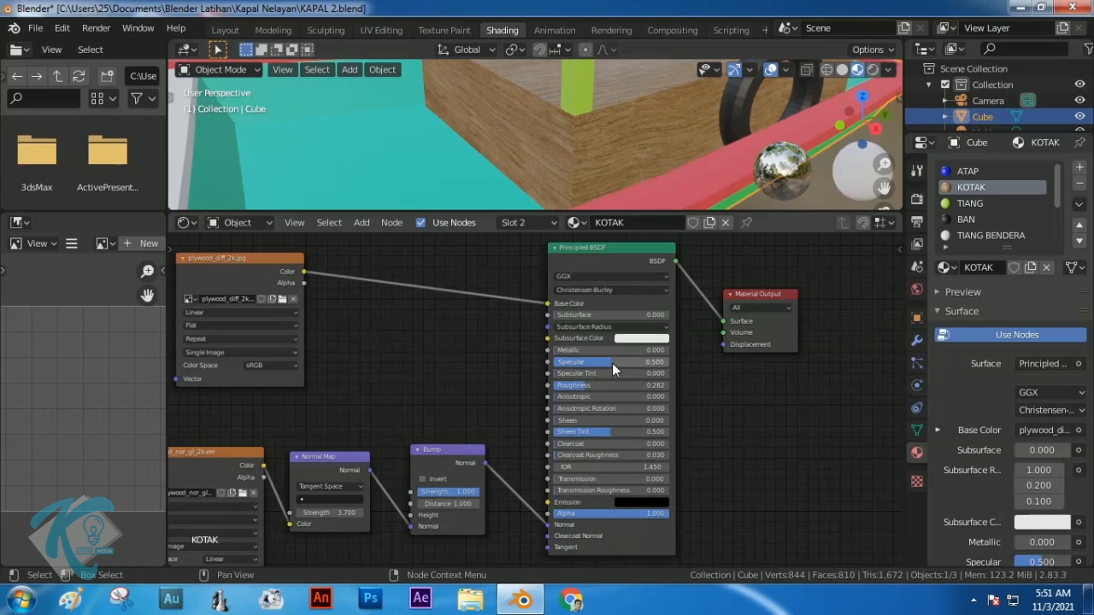
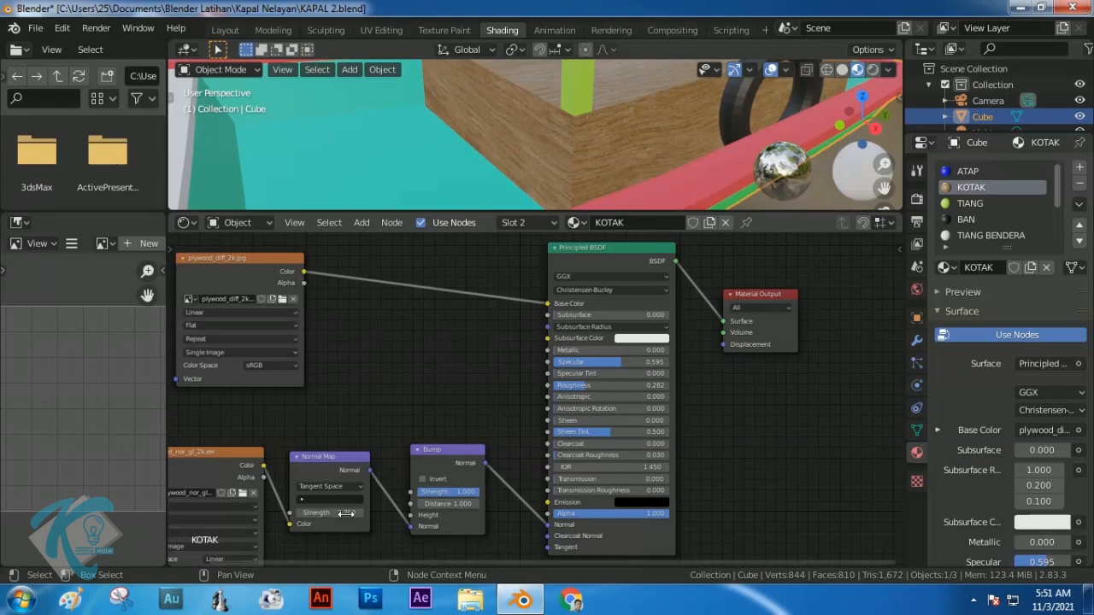
Set the Normal Map strength to 3.7 and the plywood_nor_gl_2k.exr texture's color space to Non-Color
left_click_drag(345, 513, 448, 434)
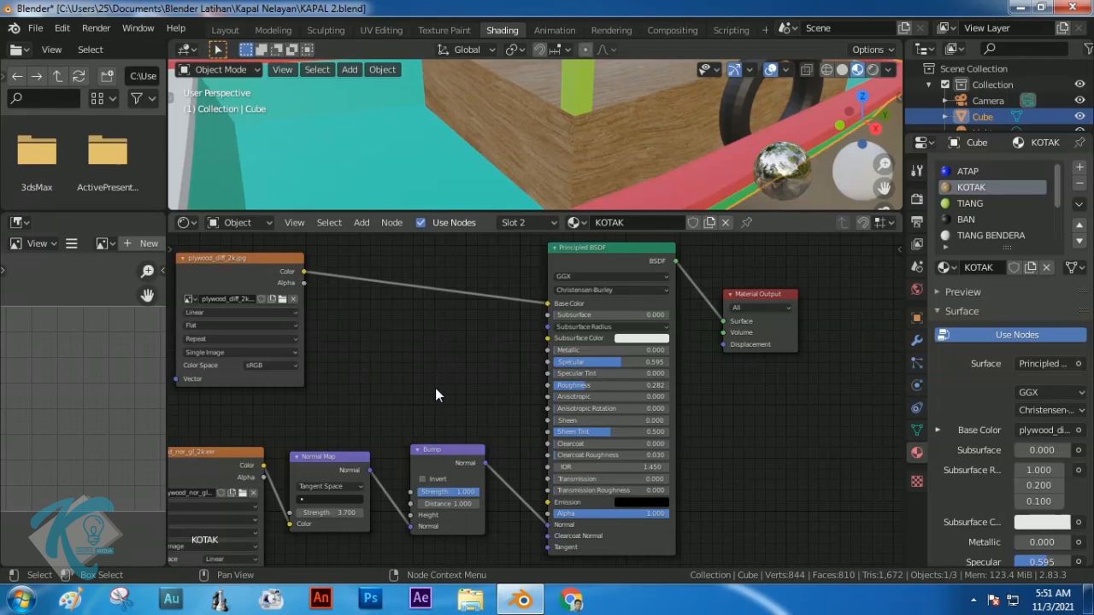
middle_click_drag(404, 389, 485, 318)
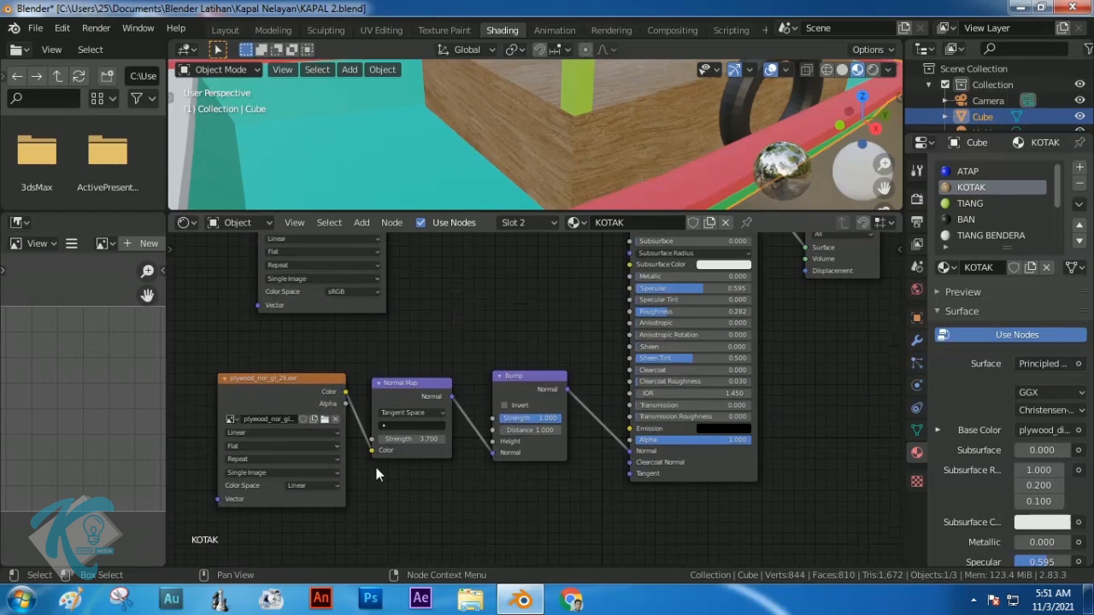
left_click(317, 486)
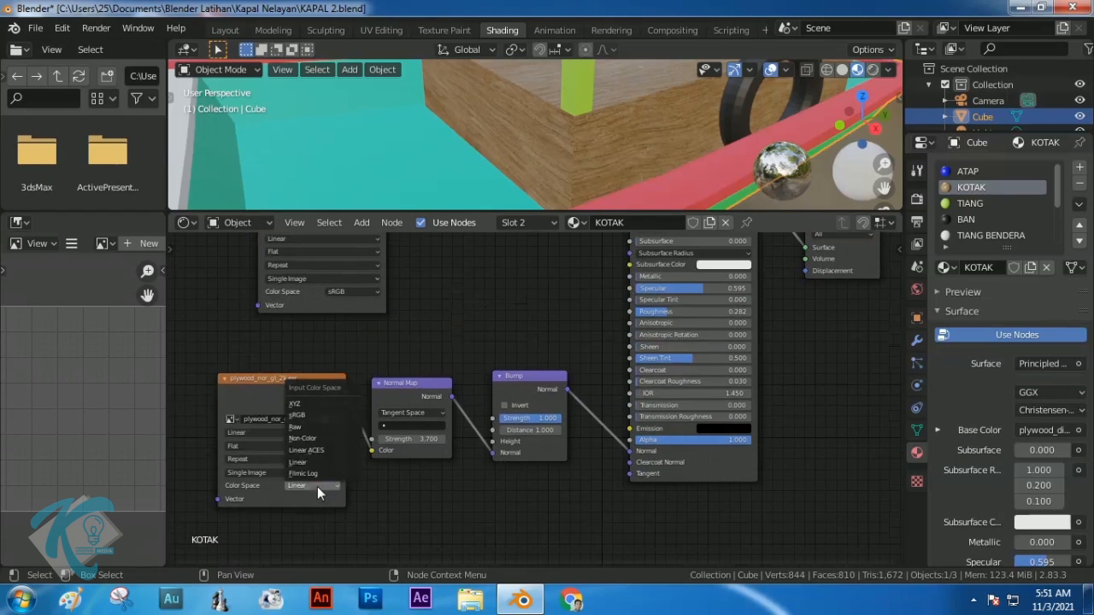
left_click(313, 439)
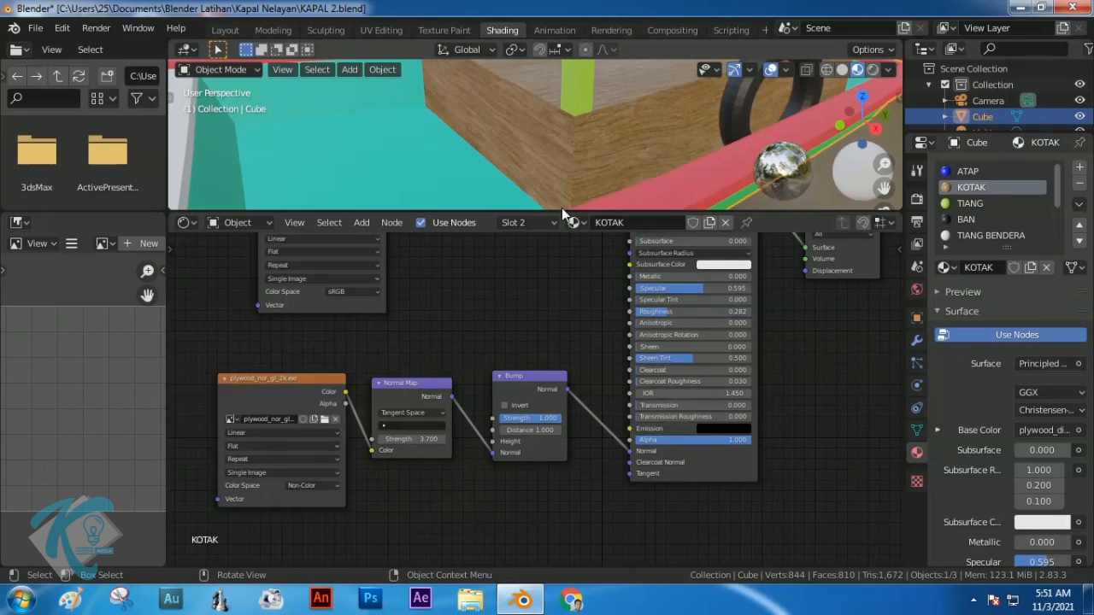
Enlarge the 3D viewport above the node editor and select the TIANG material for editing
left_click_drag(560, 215, 601, 267)
scroll(601, 261, "down", 2)
scroll(571, 241, "up", 2)
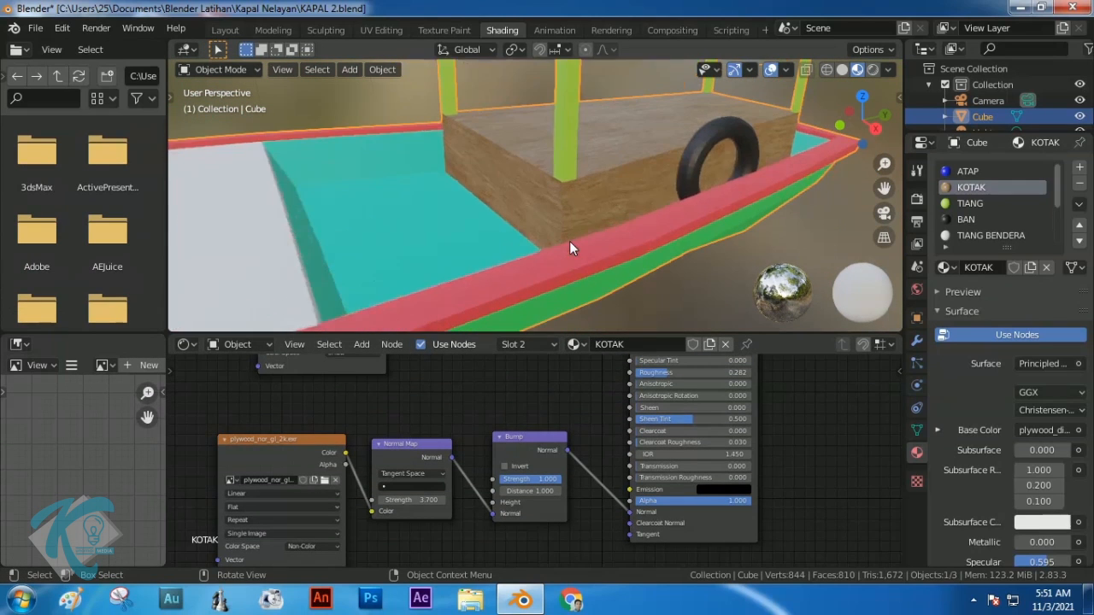
middle_click_drag(574, 221, 654, 215)
left_click(917, 453)
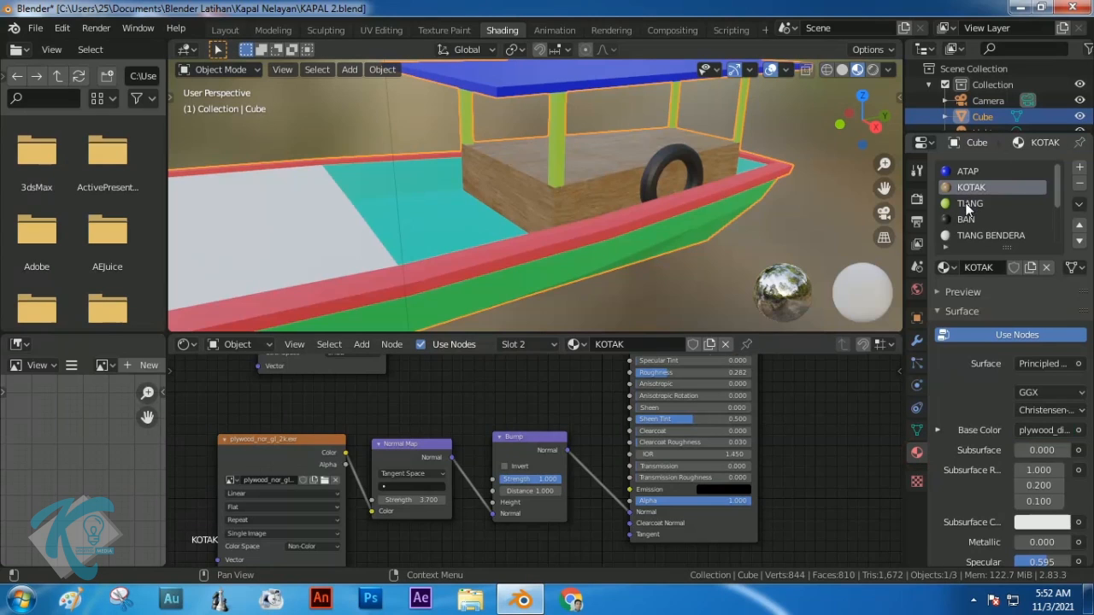
left_click(968, 205)
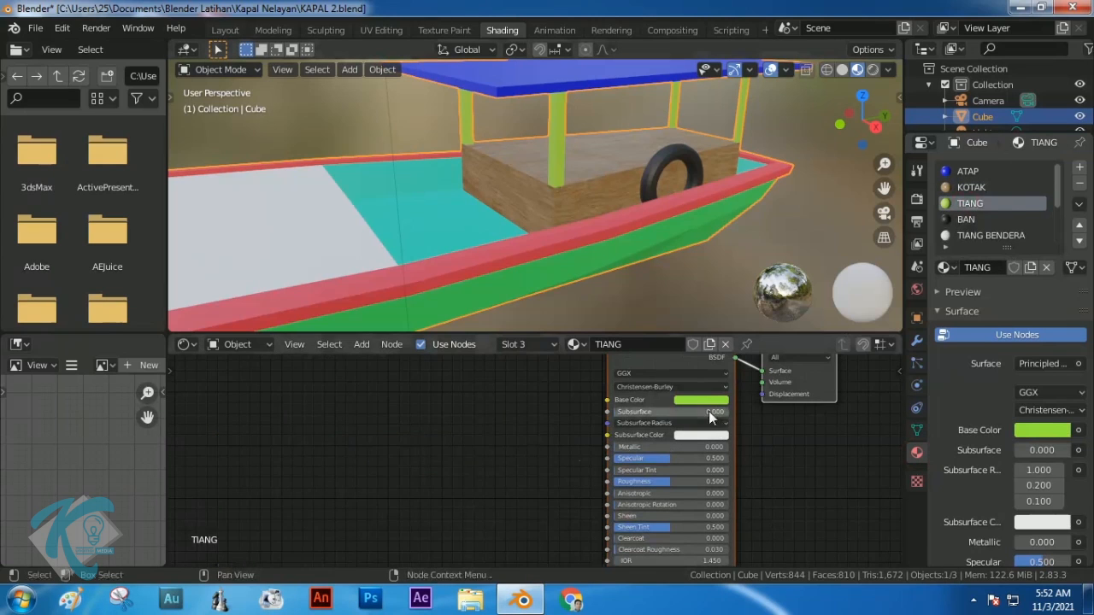
Add an Image Texture node to the TIANG material and connect its Color to the Principled BSDF's Base Color
middle_click_drag(594, 397, 536, 428)
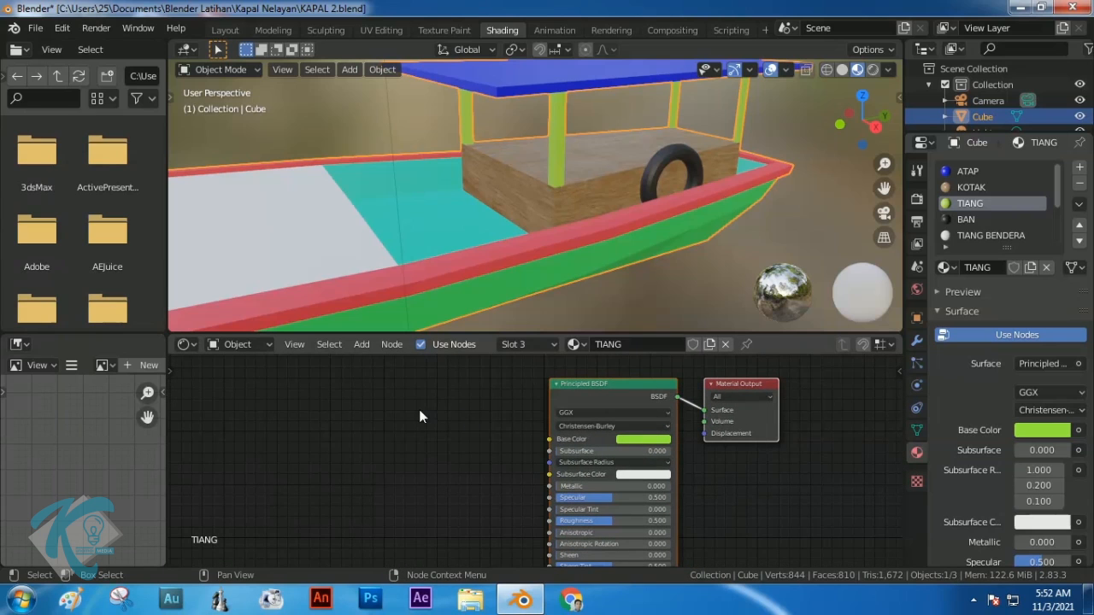
key("shift+a")
left_click(394, 399)
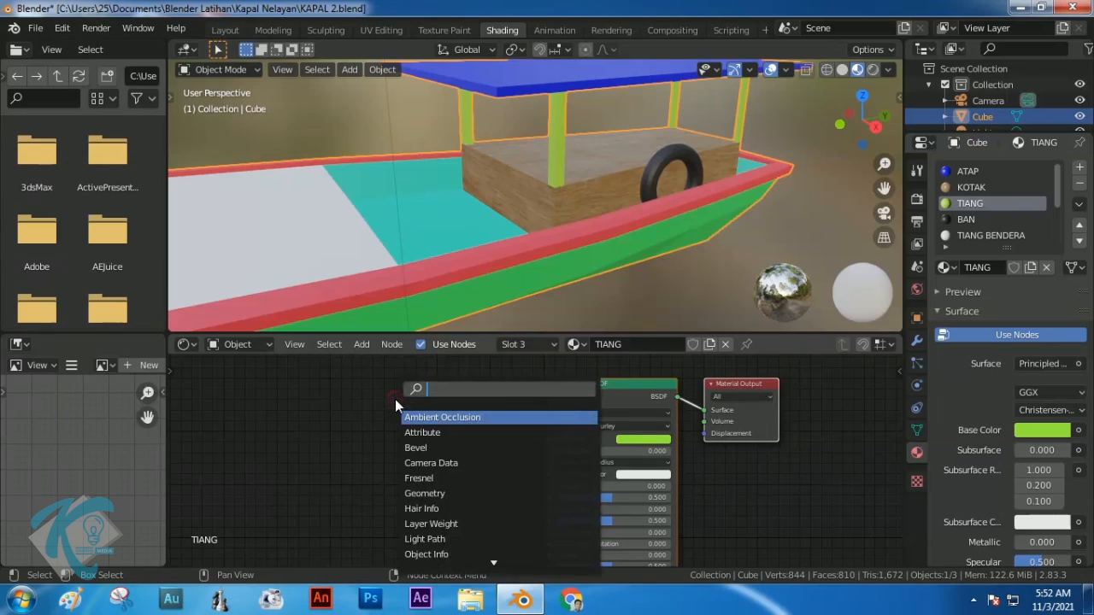
type("IM")
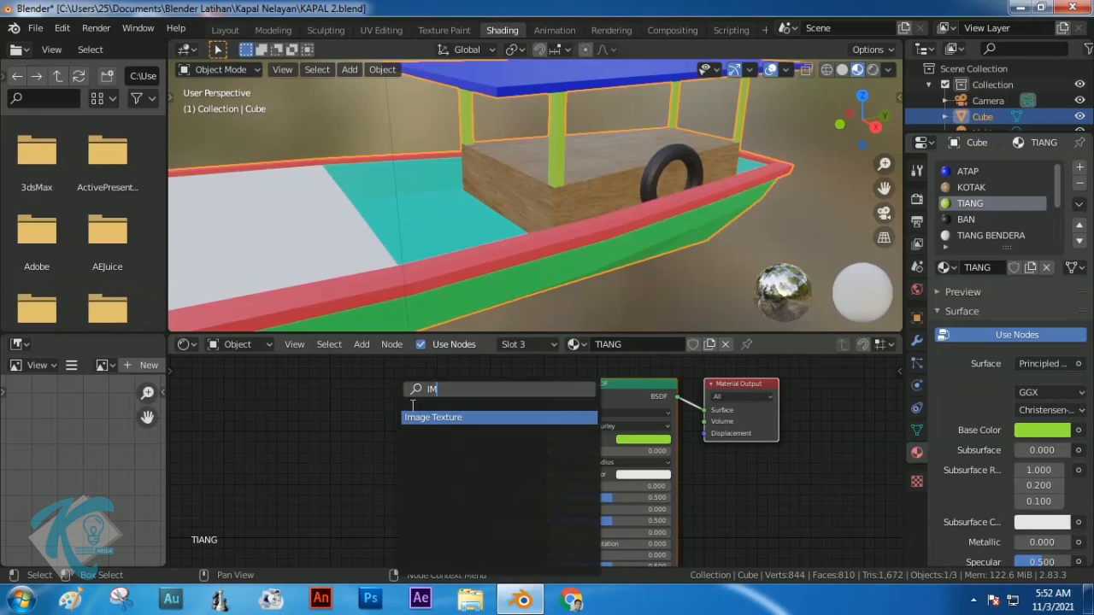
key("Return")
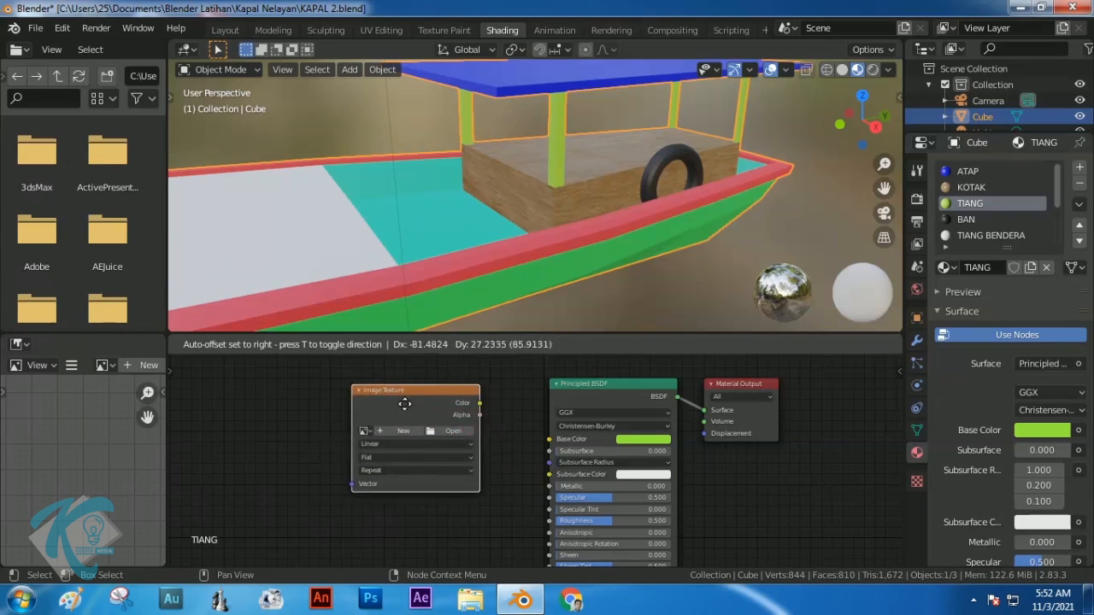
left_click(454, 410)
left_click_drag(478, 403, 549, 438)
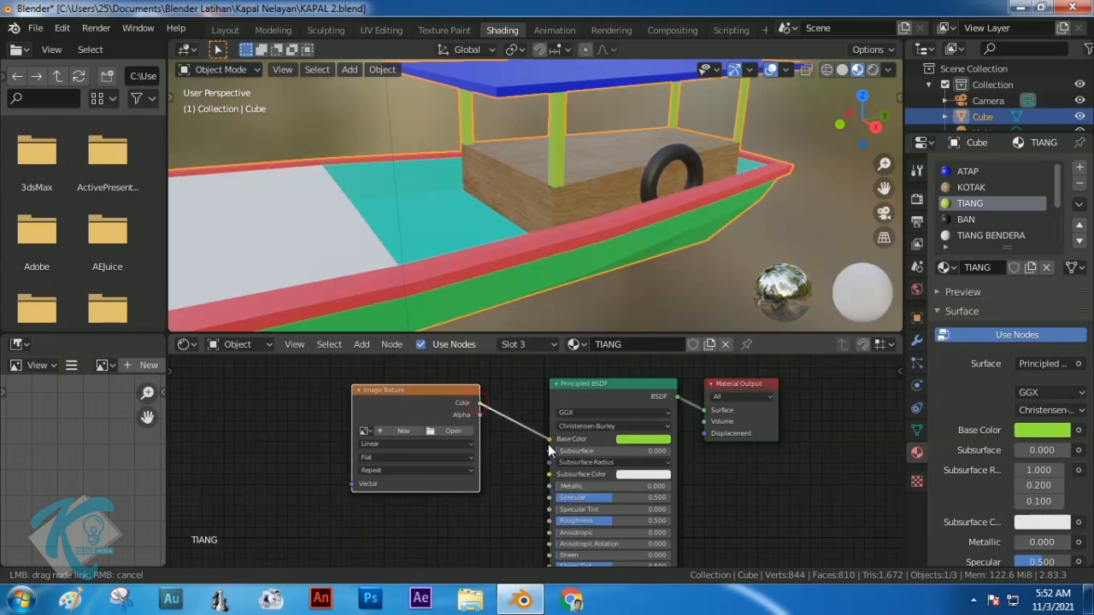
left_click_drag(443, 388, 375, 382)
left_click(376, 423)
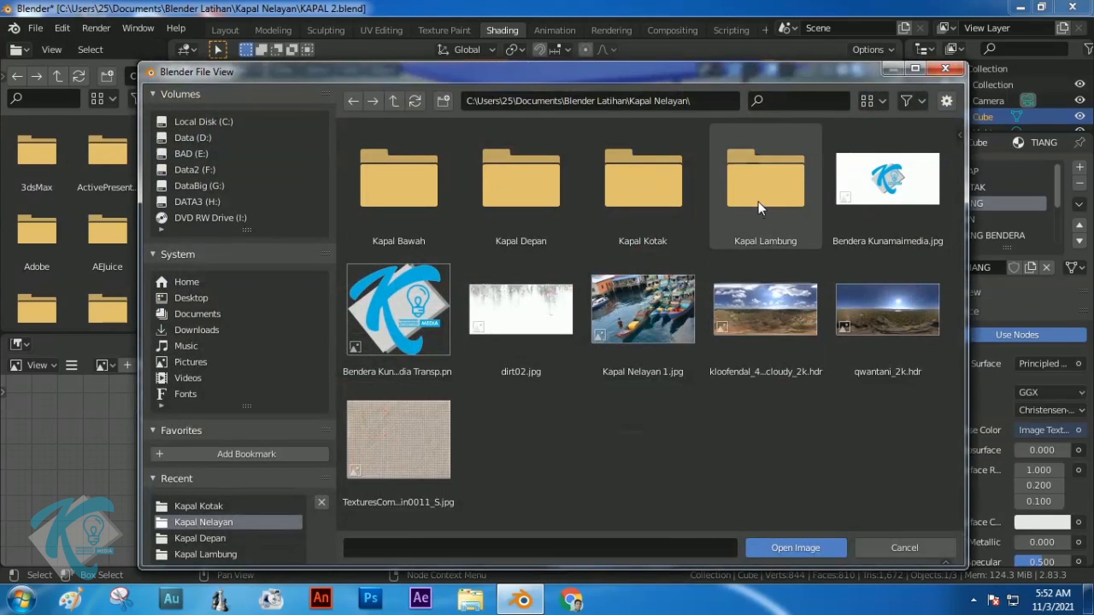
double_click(641, 194)
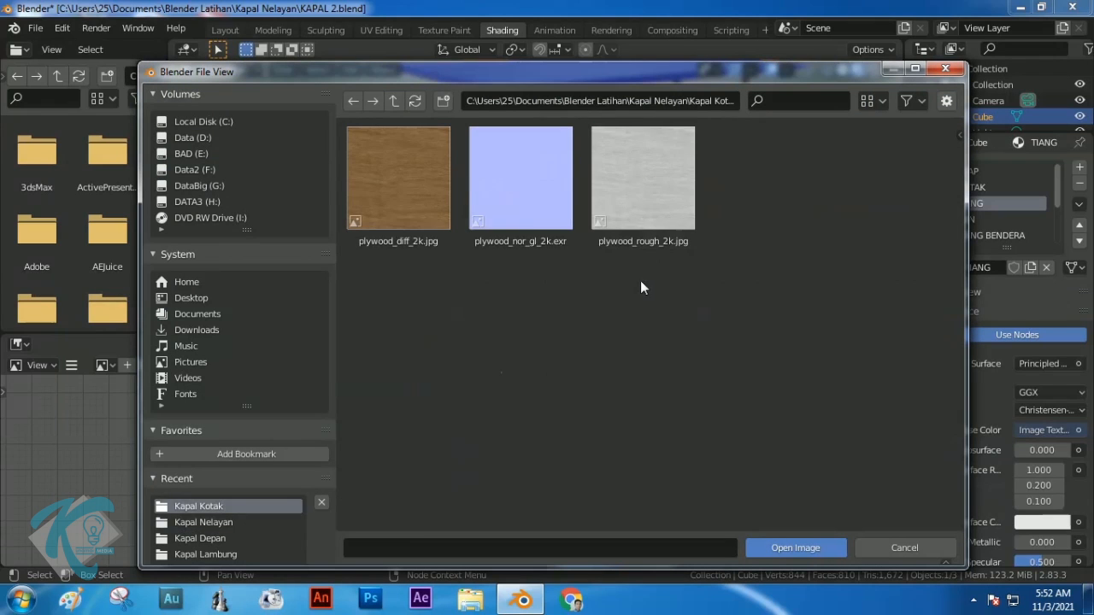
left_click(904, 547)
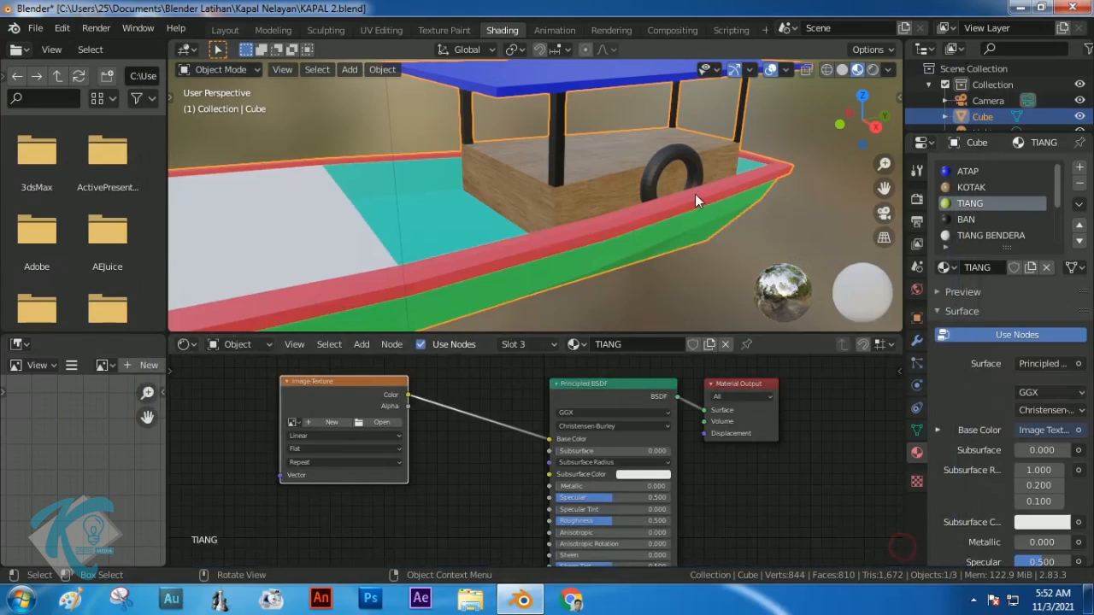
Load dirty_concrete_diff_2k.jpg from the Kapal Bawah folder into the TIANG material's Image Texture node
left_click(376, 423)
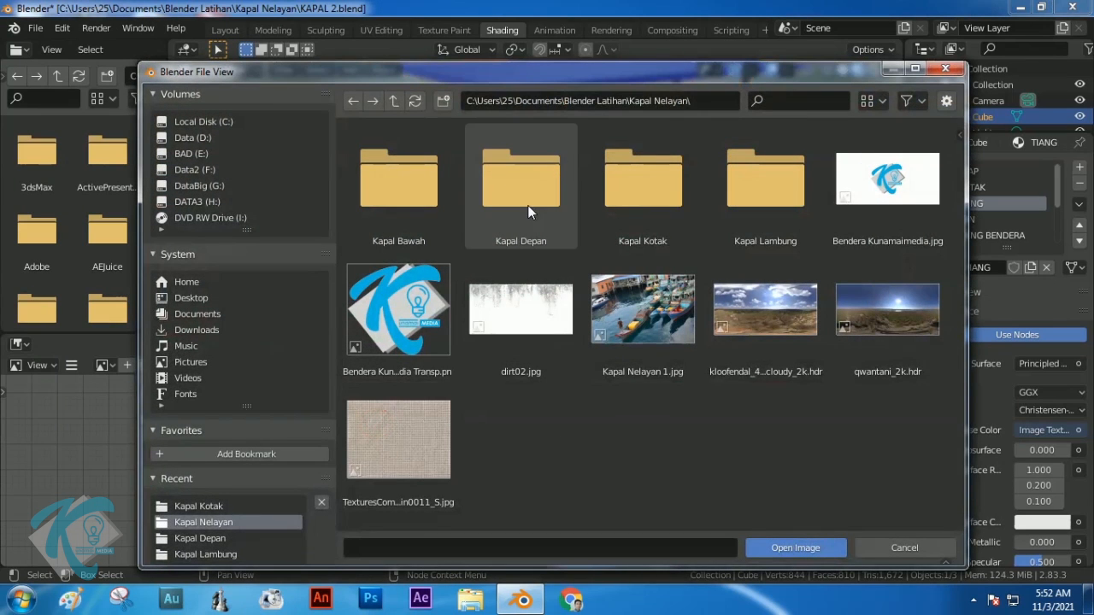
double_click(409, 197)
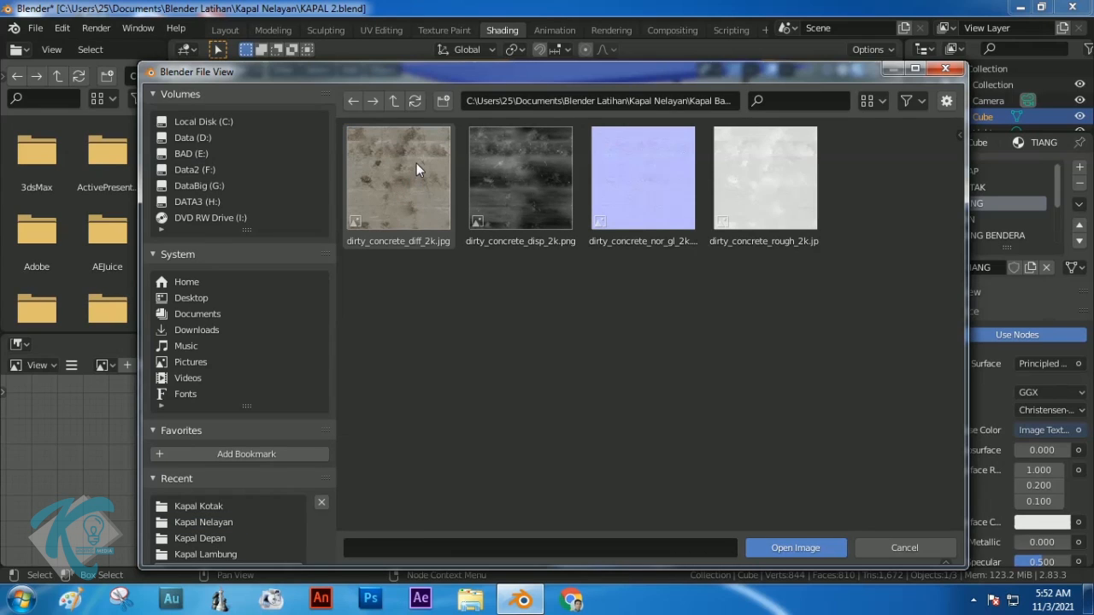
left_click(417, 172)
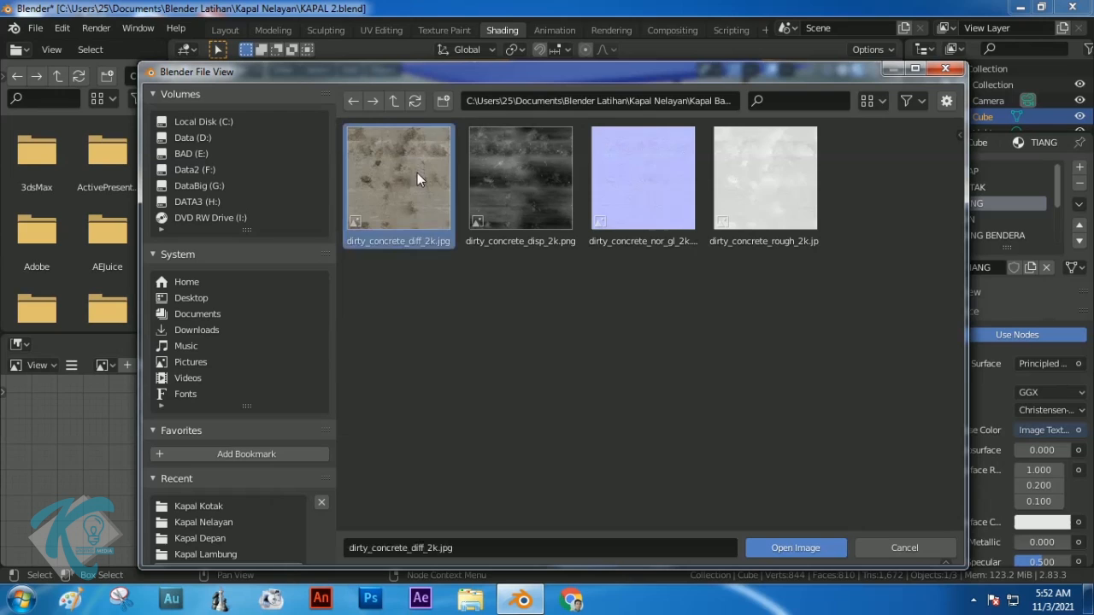
left_click(778, 550)
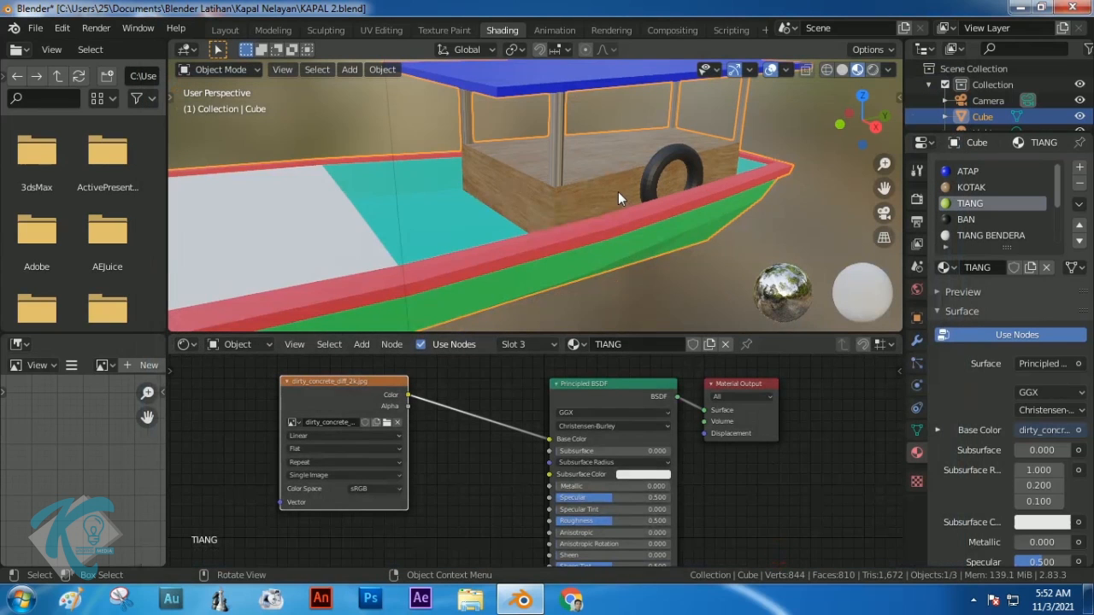
Select all faces sharing the roof posts' material and unwrap them with Smart UV Project using a 66 angle limit
left_click(391, 30)
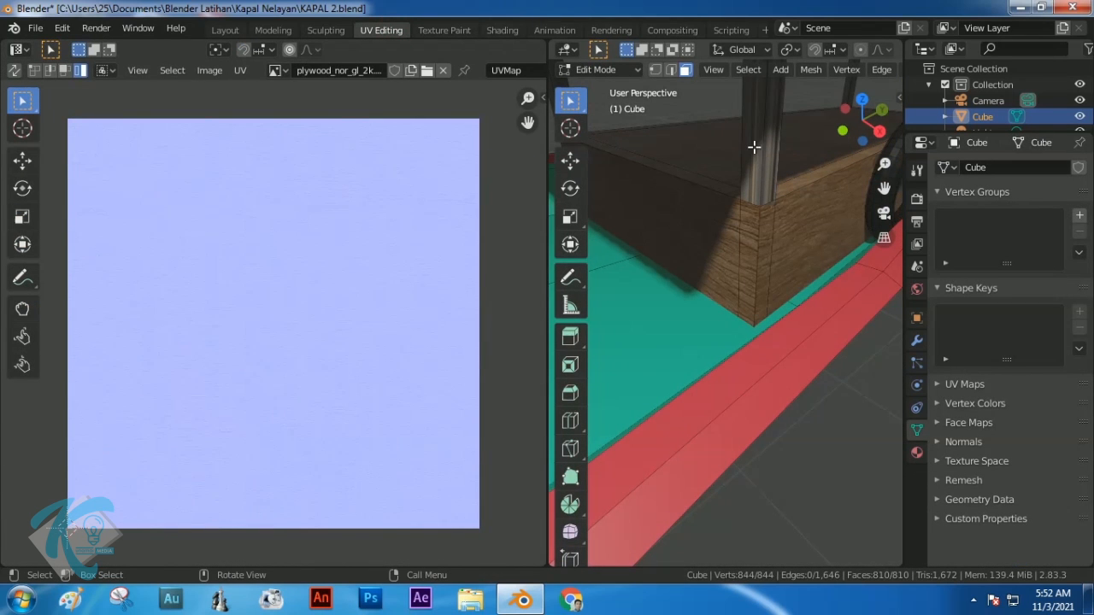
left_click(753, 143)
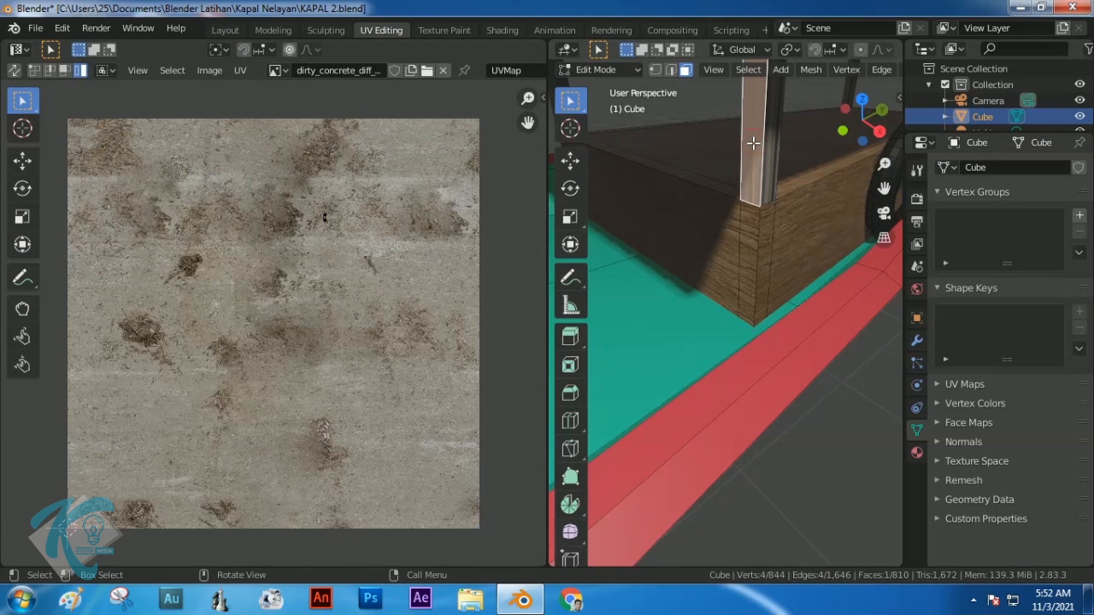
key("shift+g")
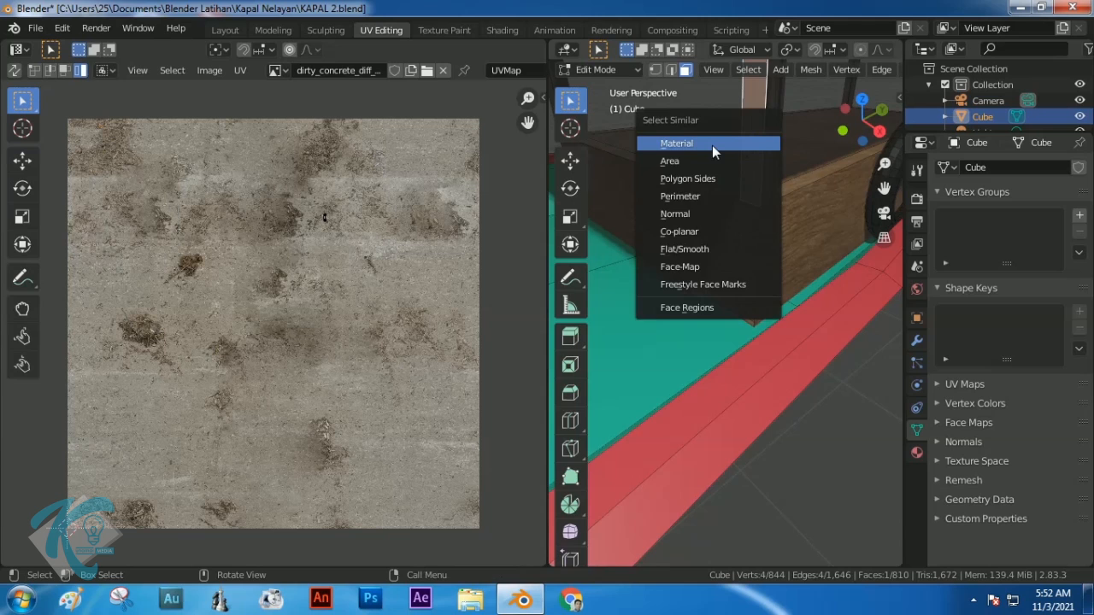
left_click(712, 145)
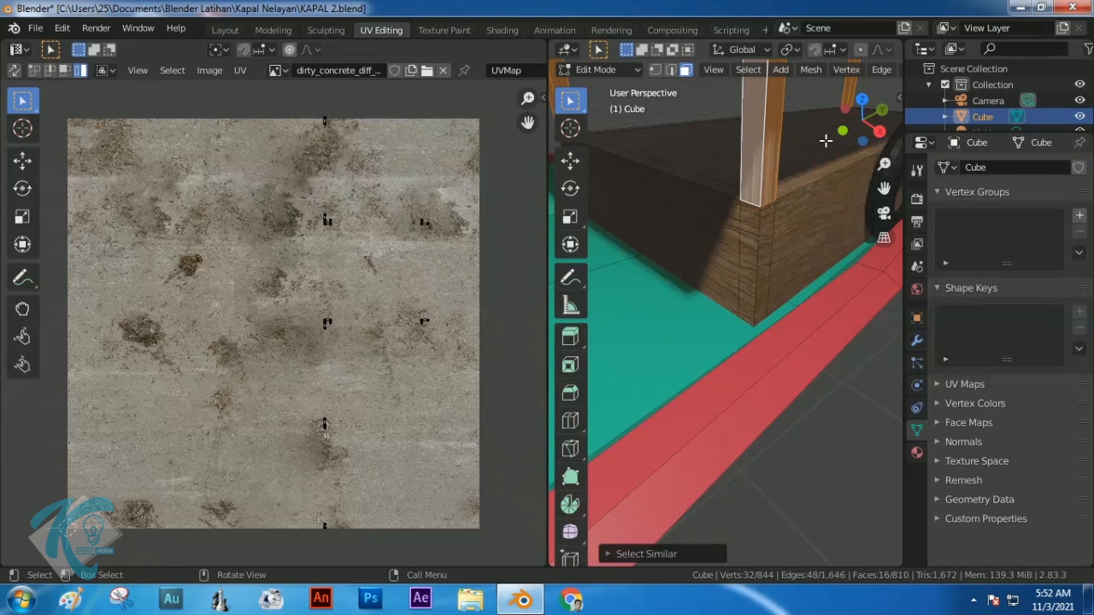
key("u")
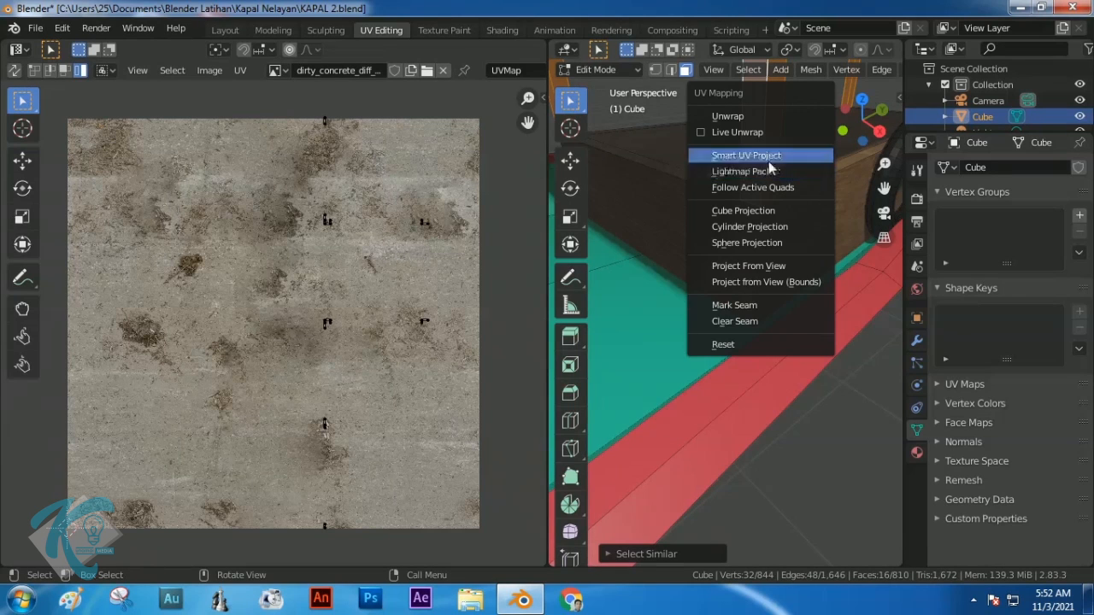
left_click(769, 158)
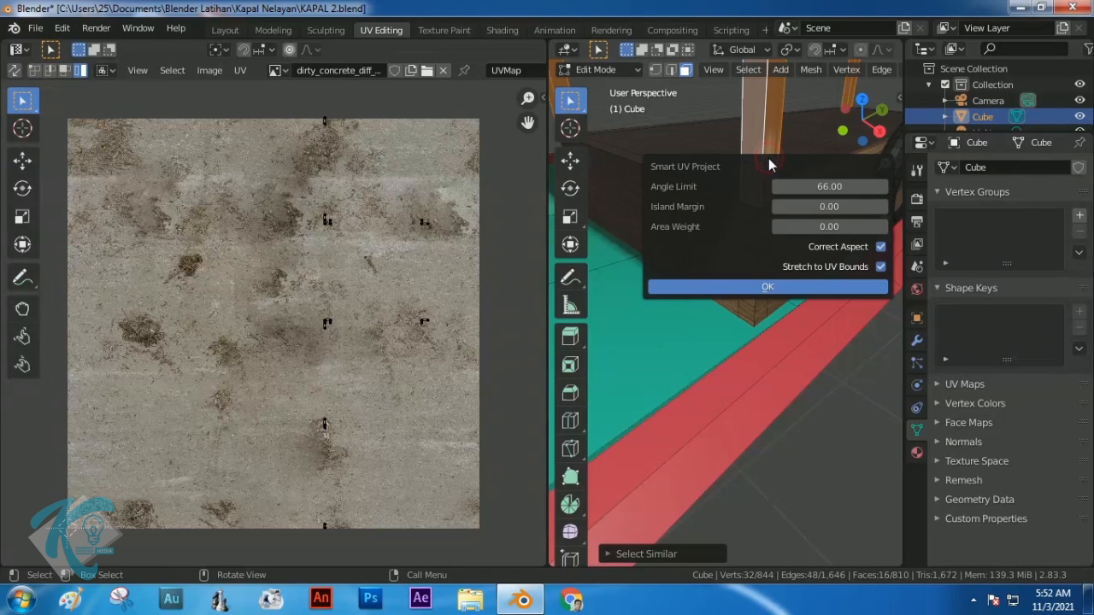
left_click(804, 288)
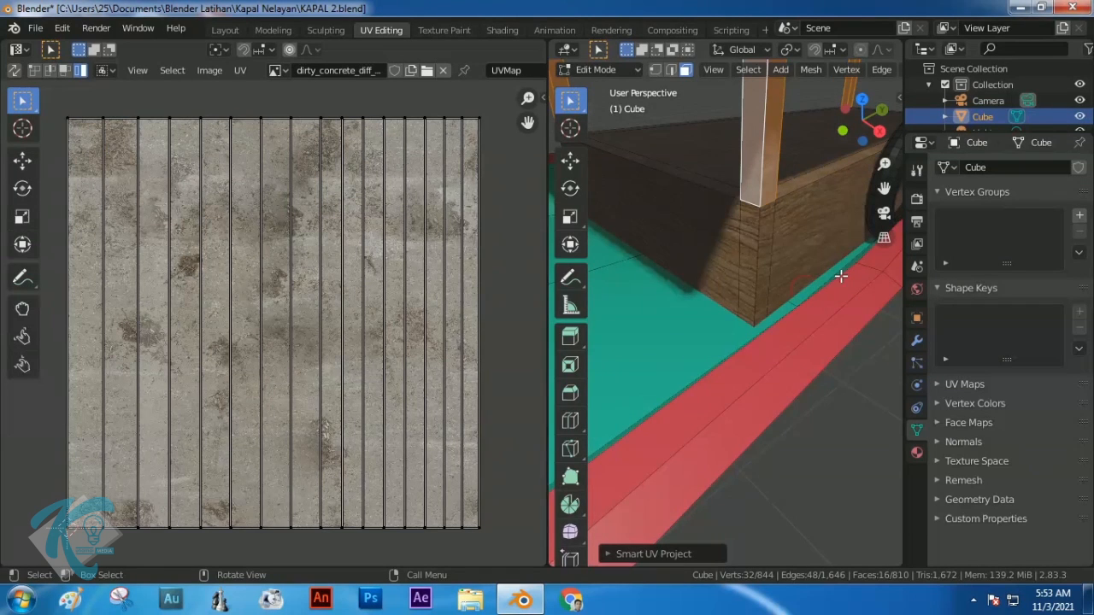
left_click(803, 258)
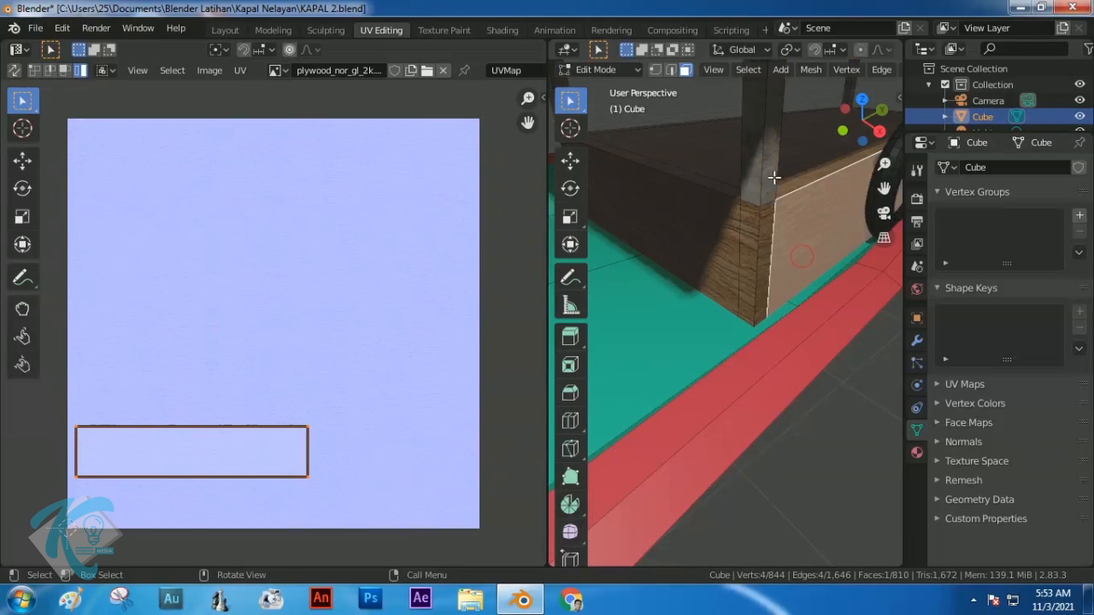
Clear the face selection on the boat mesh and bring up the ATAP roof material's settings
scroll(790, 182, "down", 6)
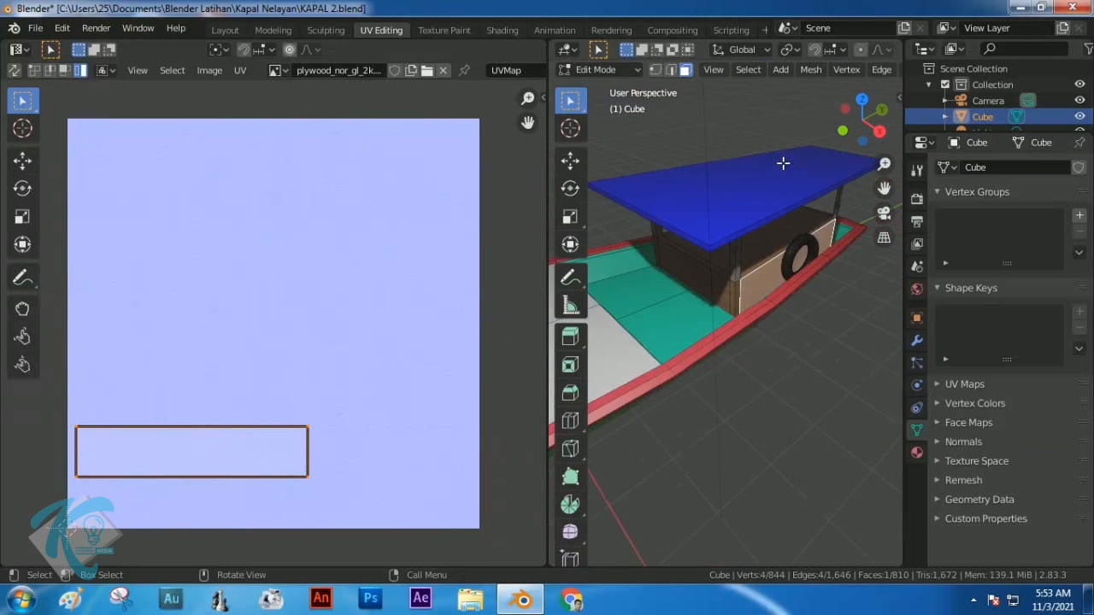
left_click(736, 201)
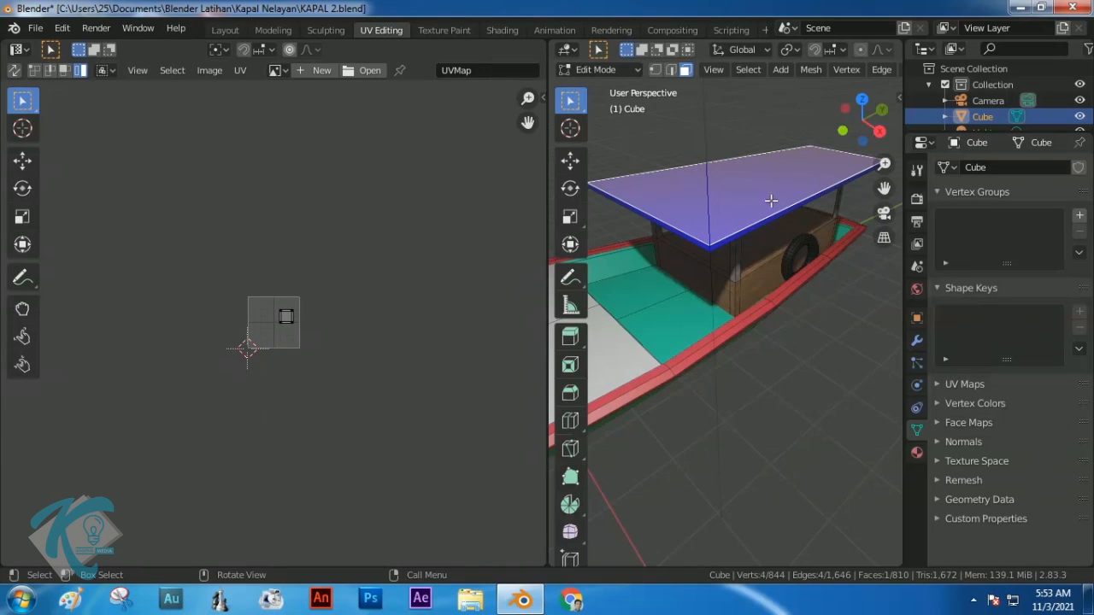
key("alt+a")
left_click(916, 452)
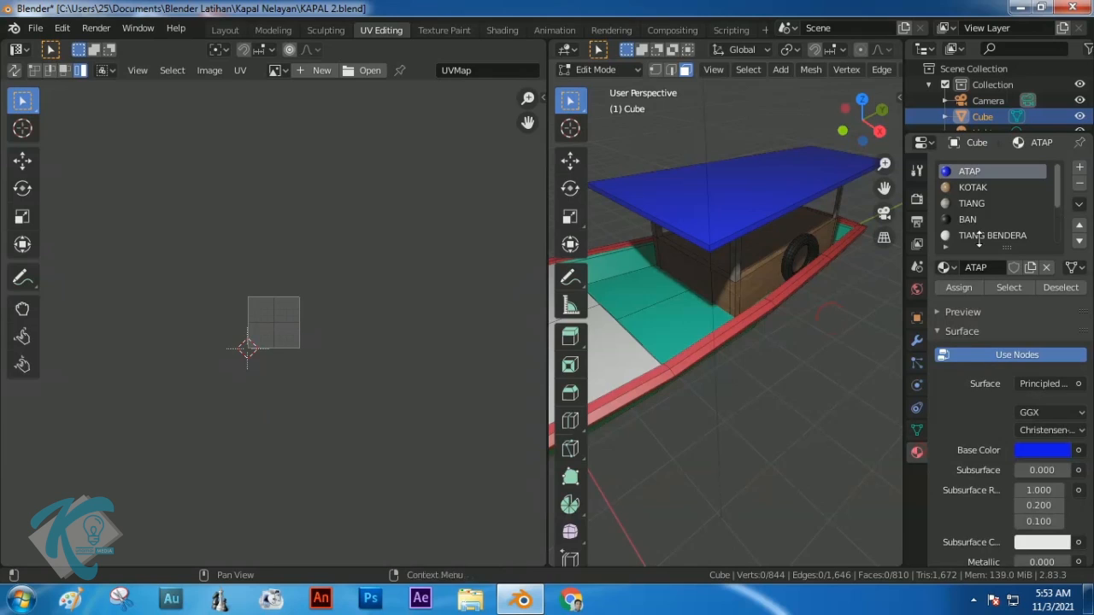
scroll(992, 238, "down", 2)
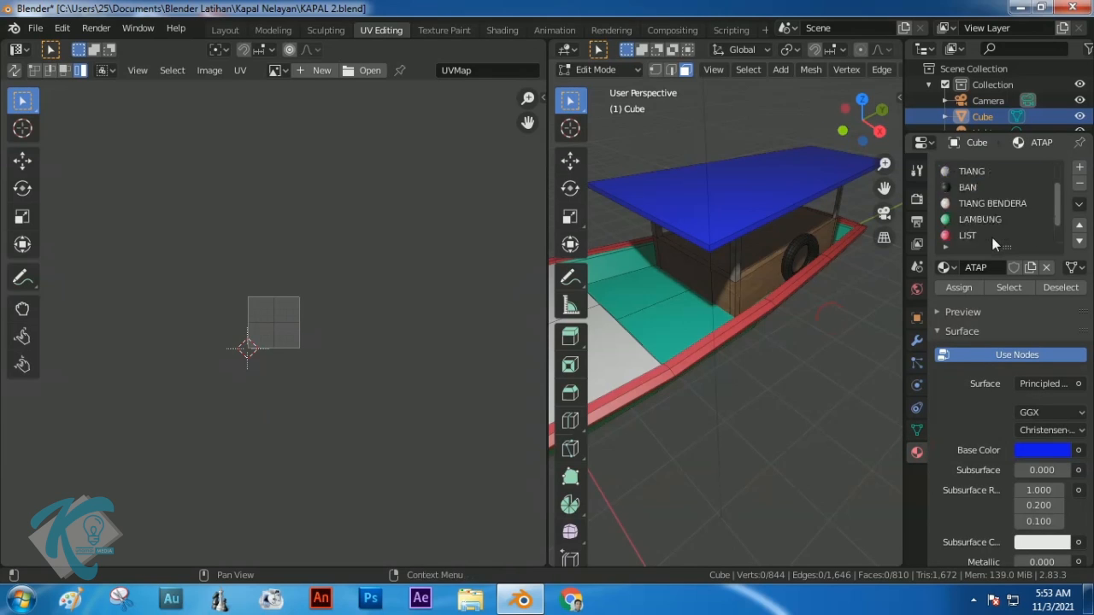
scroll(992, 238, "up", 2)
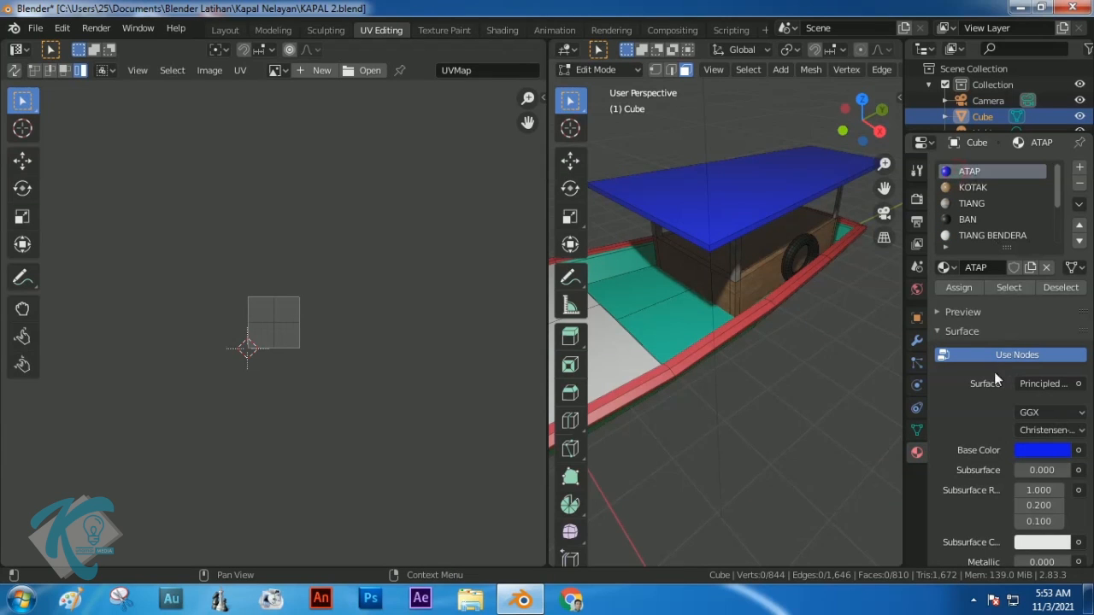
Change the ATAP roof material's base color to dark brown with hue 0.065 and value 0.360
left_click(503, 30)
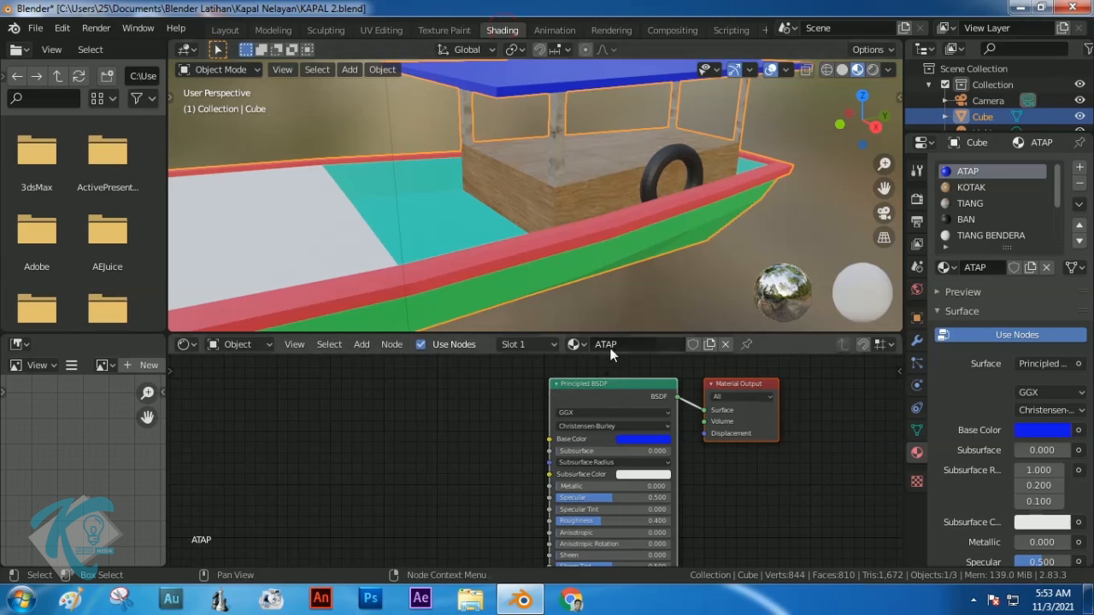
left_click(657, 440)
mouse_move(706, 299)
left_mouse_down()
mouse_move(716, 346)
mouse_move(721, 334)
mouse_move(648, 360)
left_mouse_up()
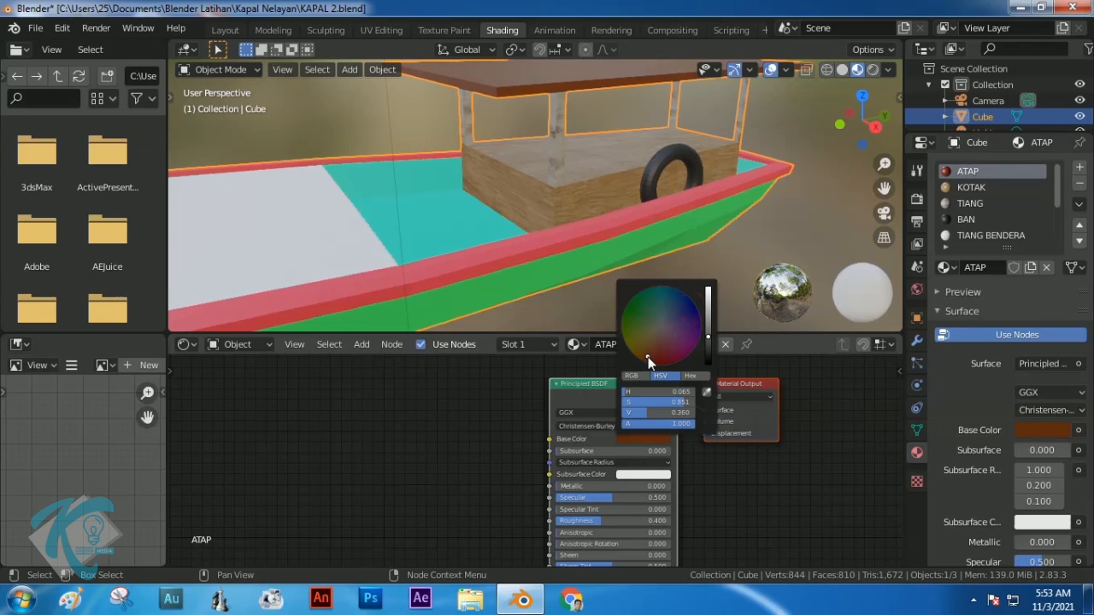
scroll(695, 258, "down", 2)
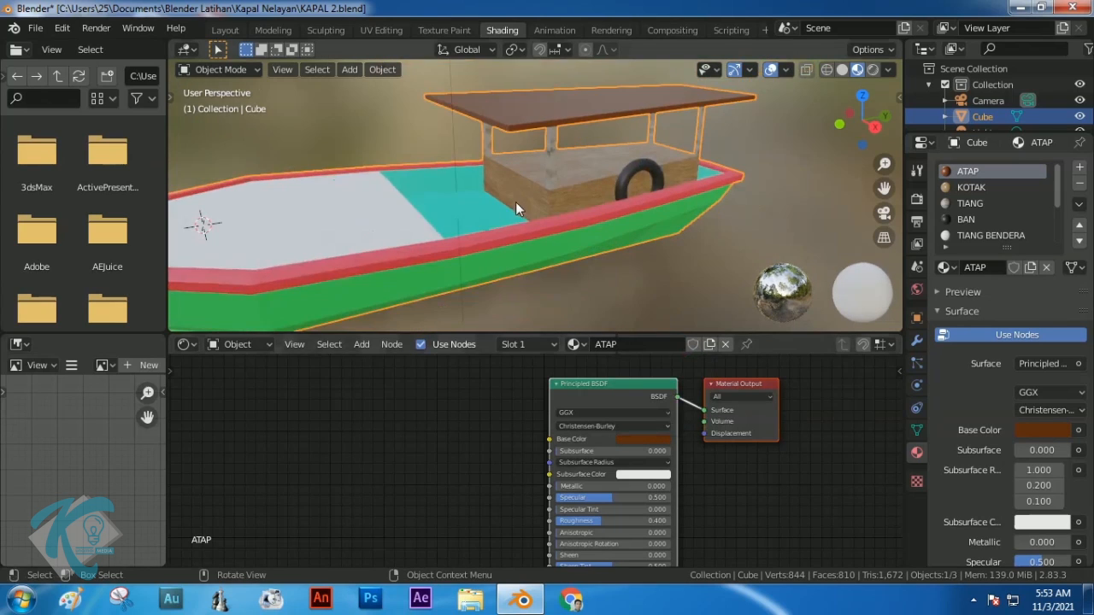
Copy the two image texture nodes plus the Normal Map and Bump nodes from the KOTAK material
middle_click_drag(415, 279, 484, 226)
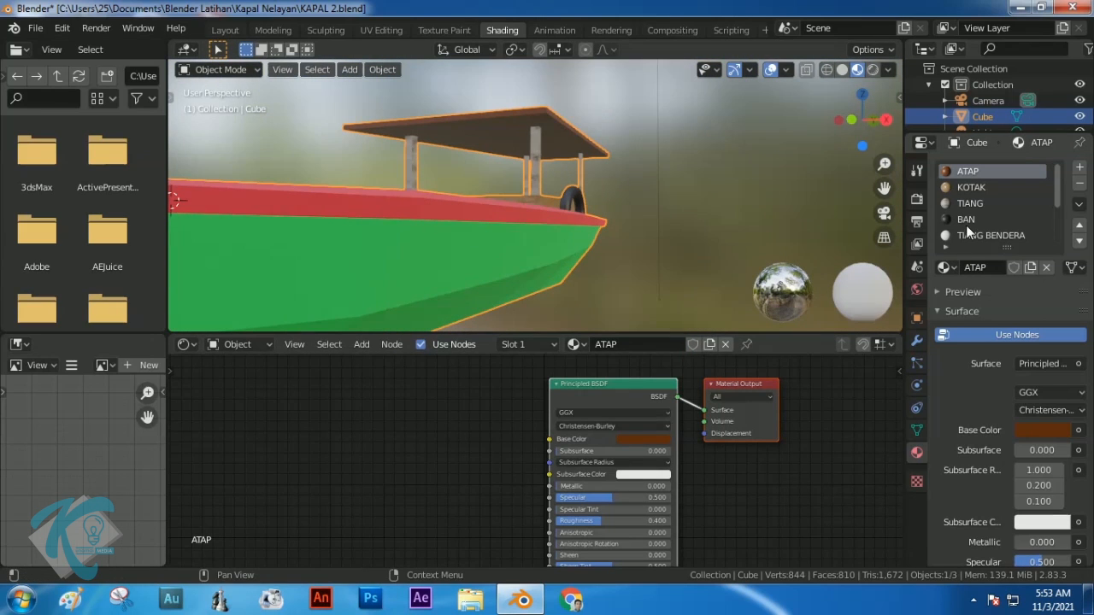
scroll(992, 218, "down", 2)
left_click(999, 219)
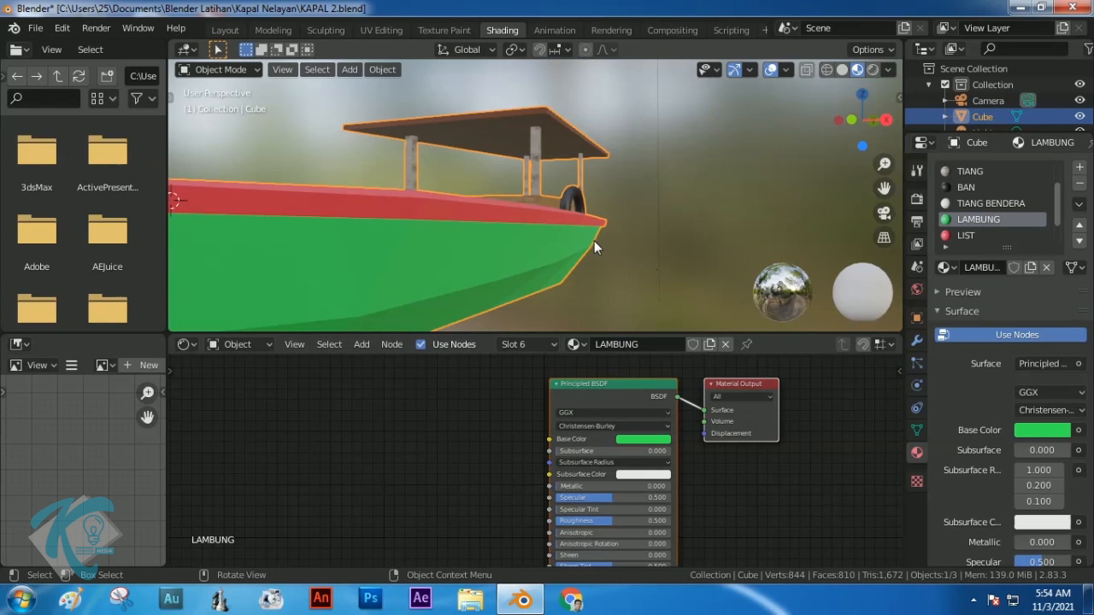
scroll(594, 241, "down", 2)
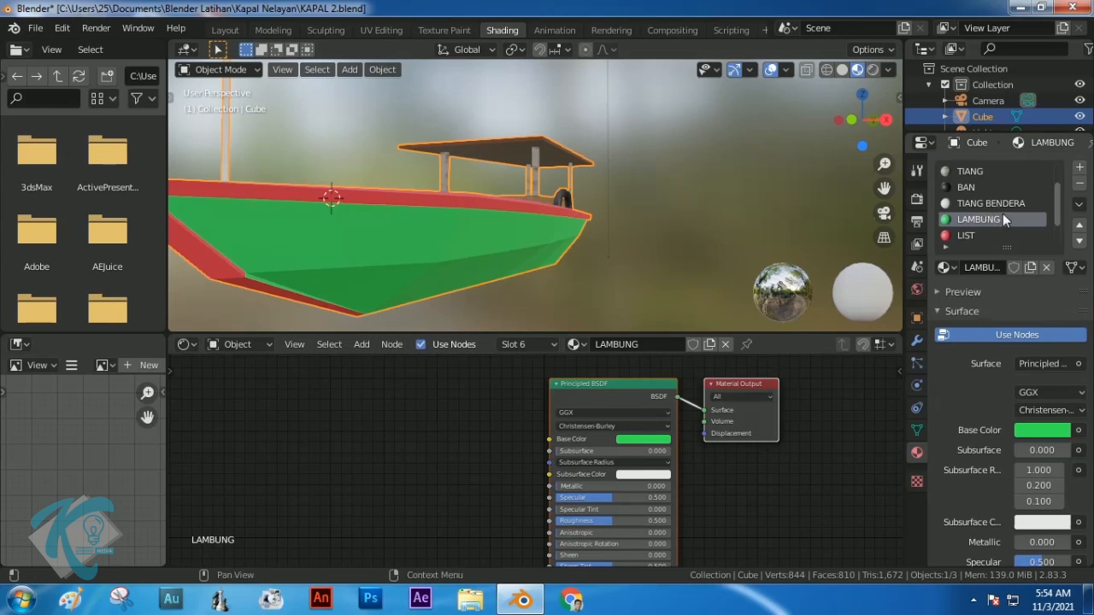
scroll(1002, 213, "up", 2)
left_click(974, 185)
scroll(398, 449, "down", 6)
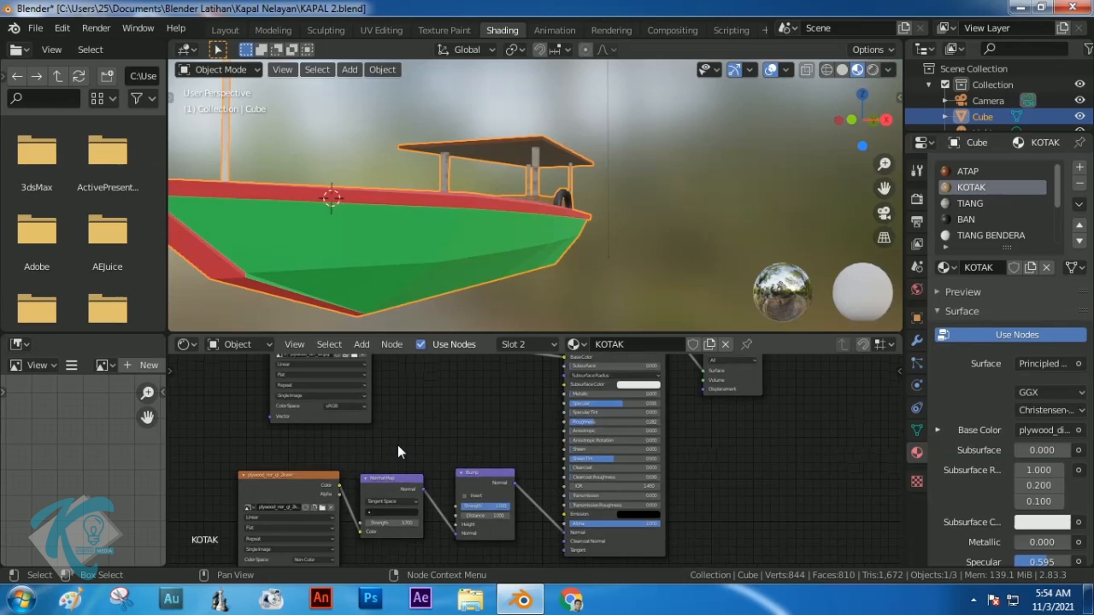
scroll(397, 452, "down", 1)
left_click_drag(355, 378, 530, 535)
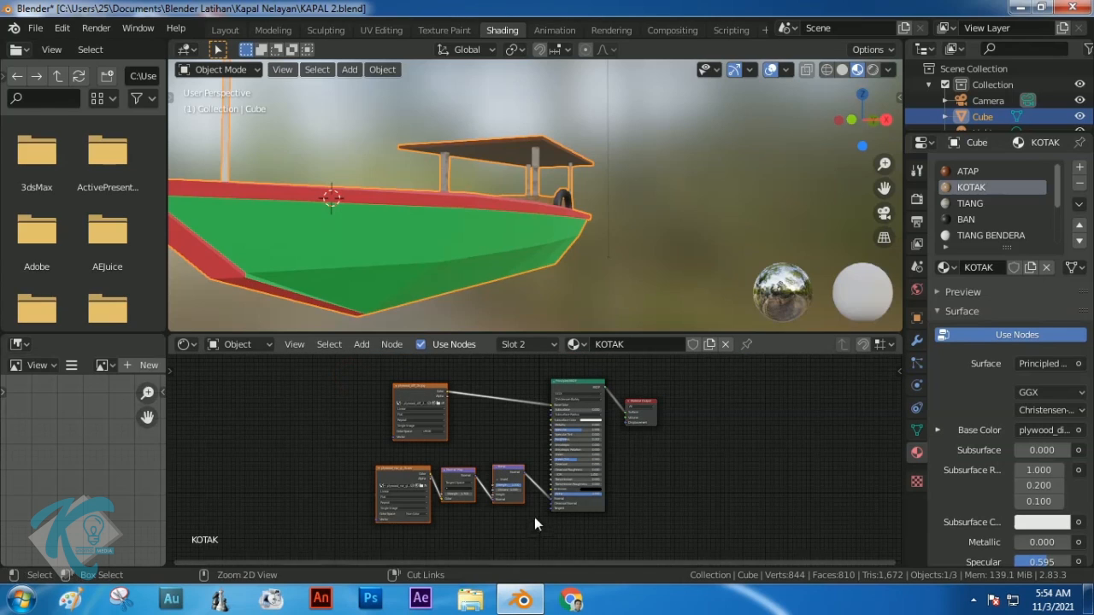
Paste the copied texture nodes into the LAMBUNG hull material and align the color image node above the normal image node
scroll(984, 207, "down", 3)
left_click(979, 203)
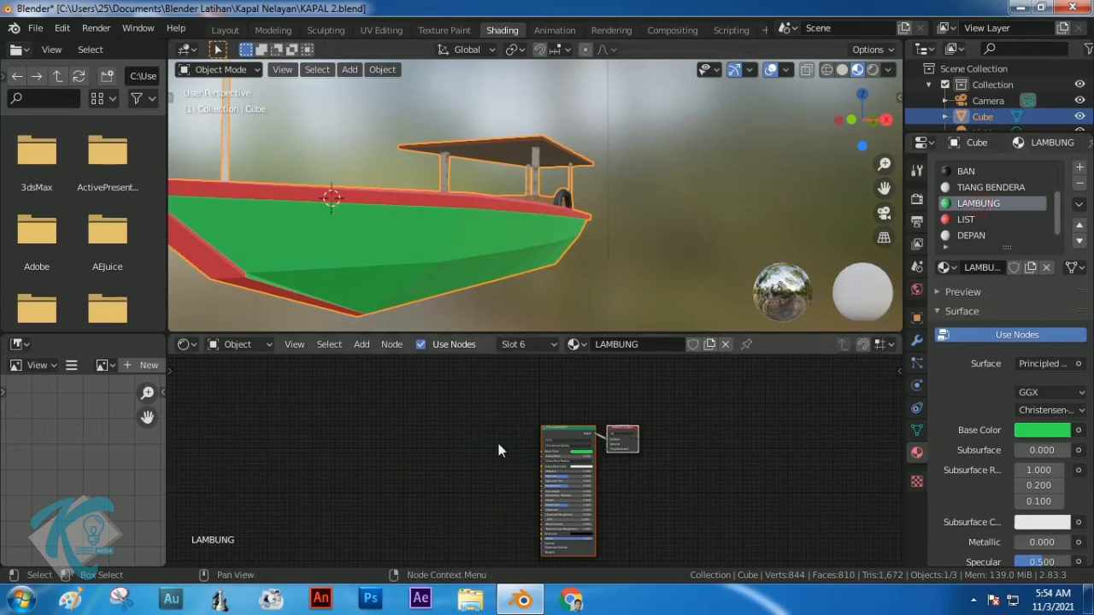
key("ctrl")
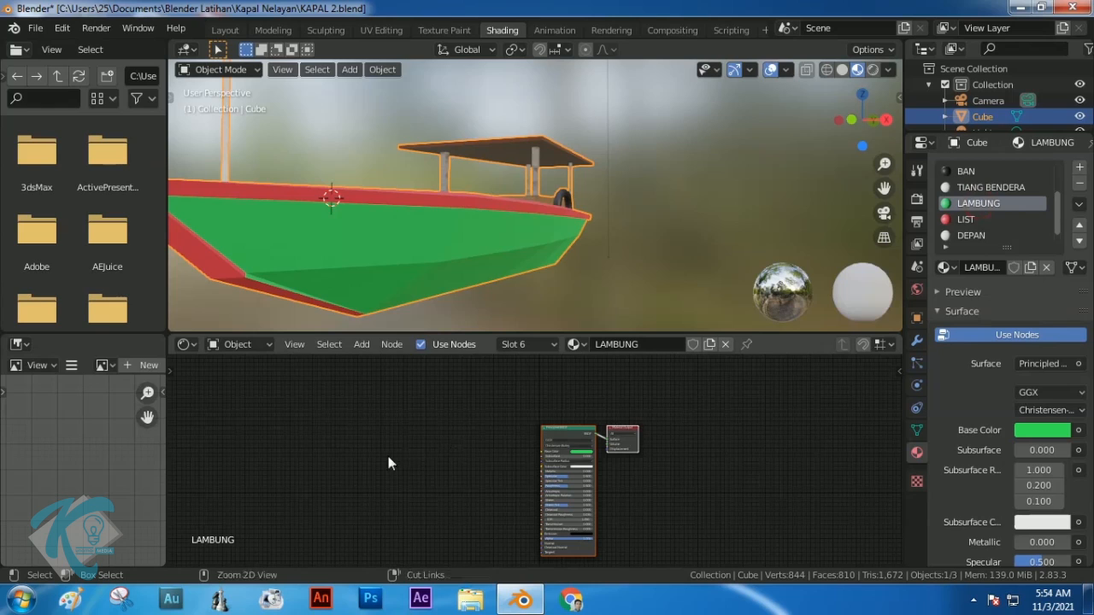
key("ctrl+v")
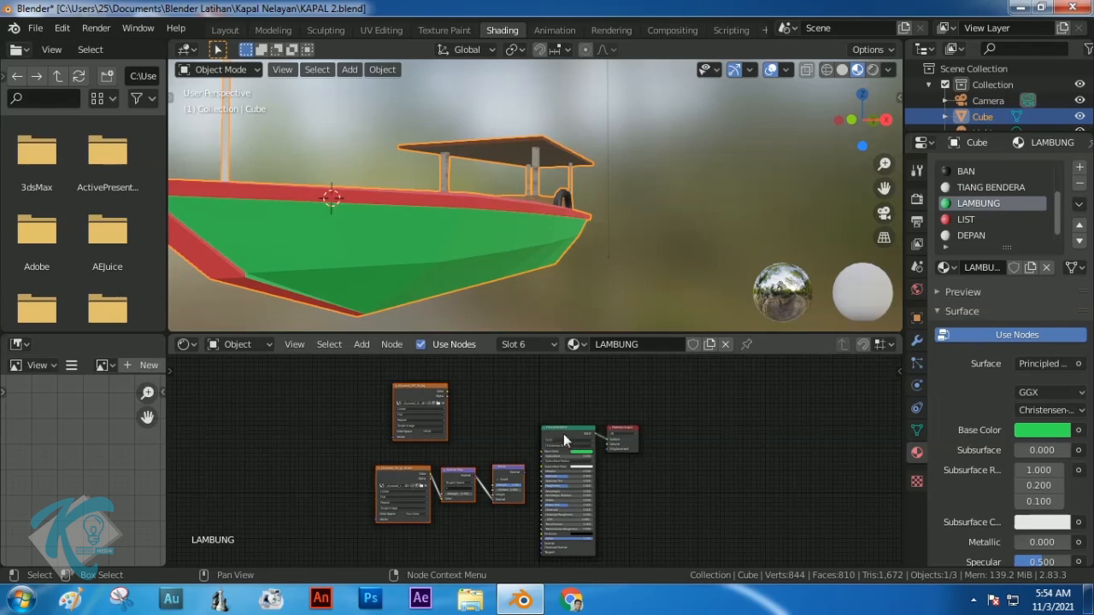
left_click(504, 383)
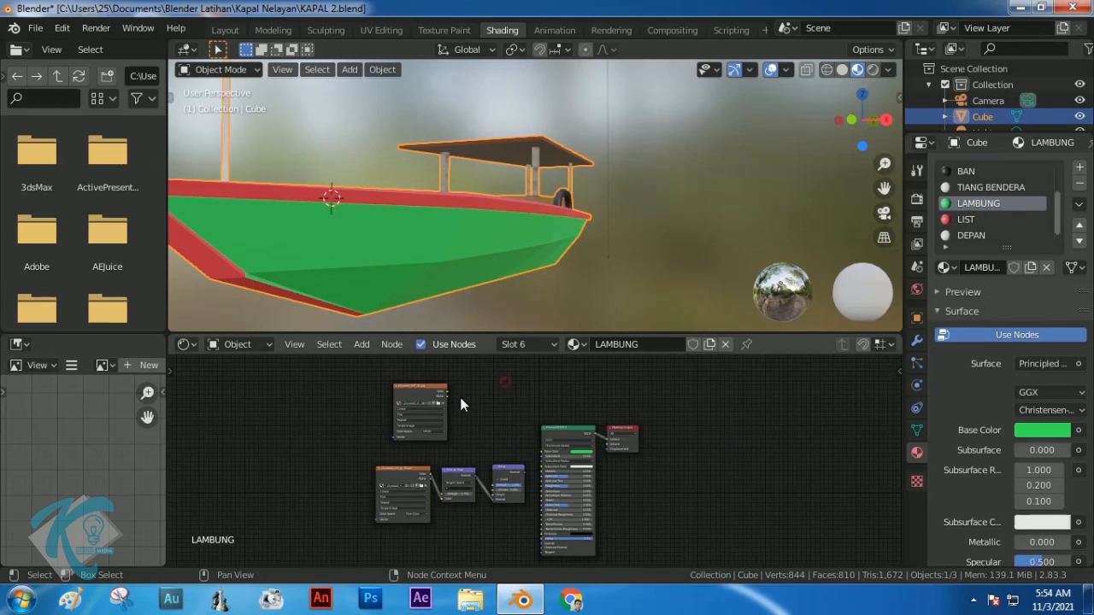
left_click_drag(437, 386, 423, 399)
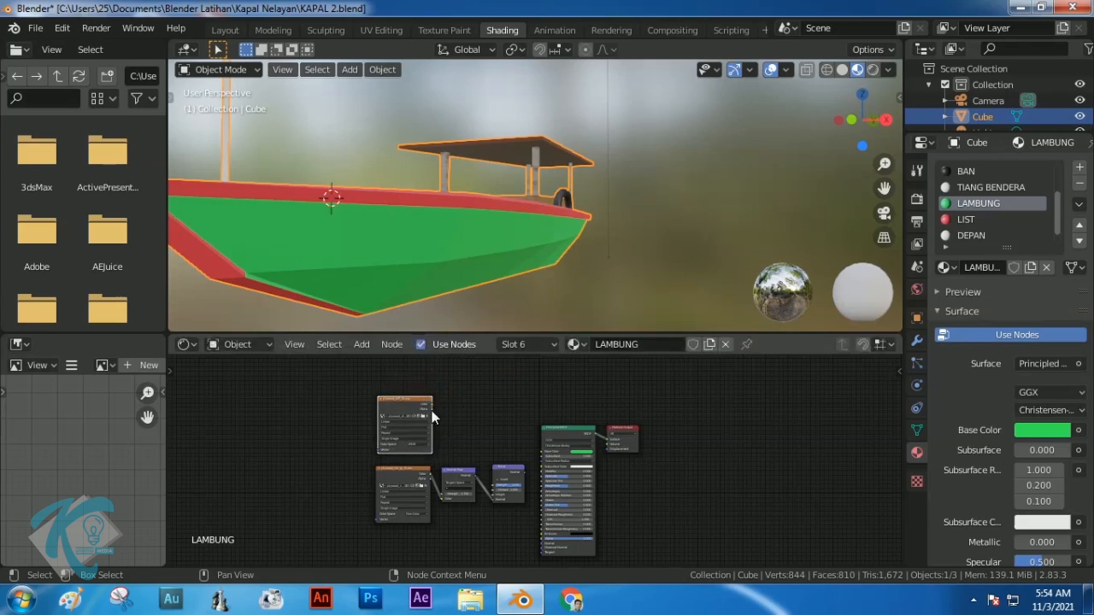
Load green_metal_rust_diff_2k.jpg from the Kapal Lambung folder into the hull's color image node and link its Color to Base Color
scroll(416, 416, "up", 1)
scroll(416, 416, "up", 3)
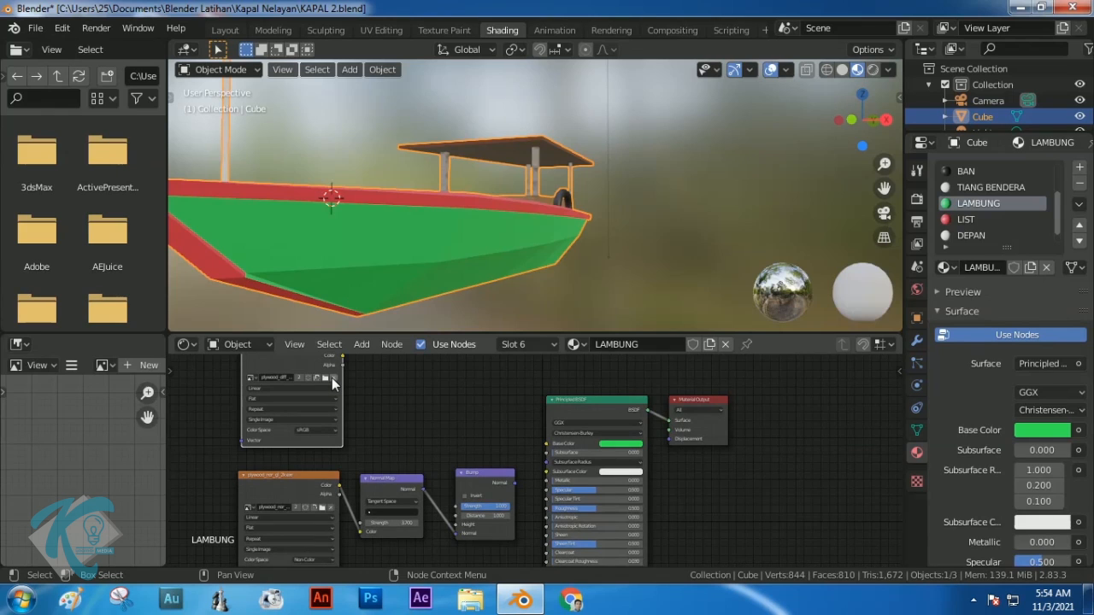
left_click(327, 377)
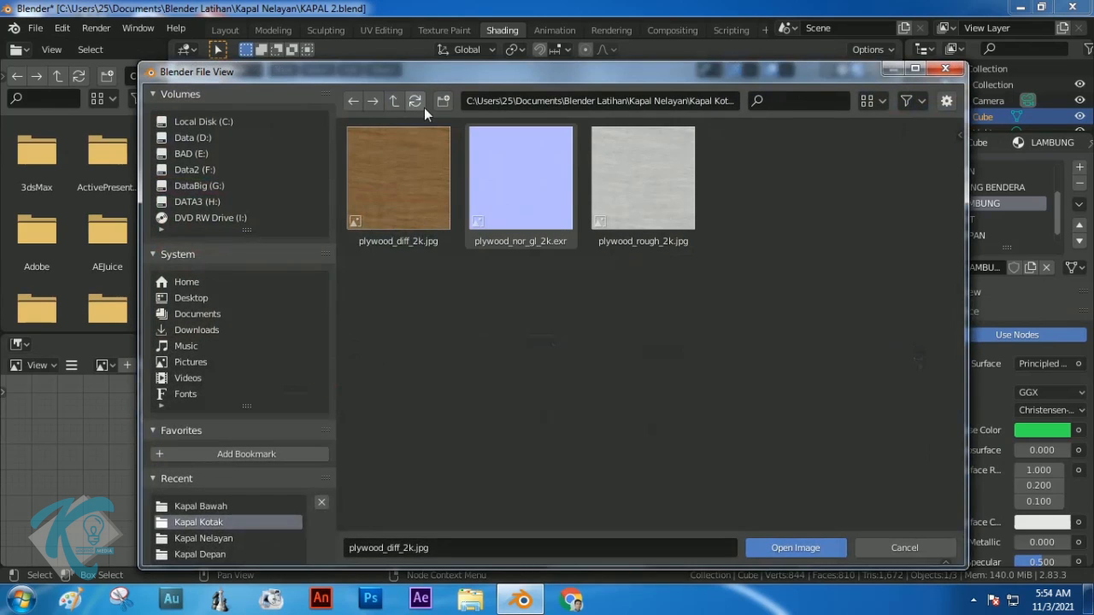
left_click(395, 100)
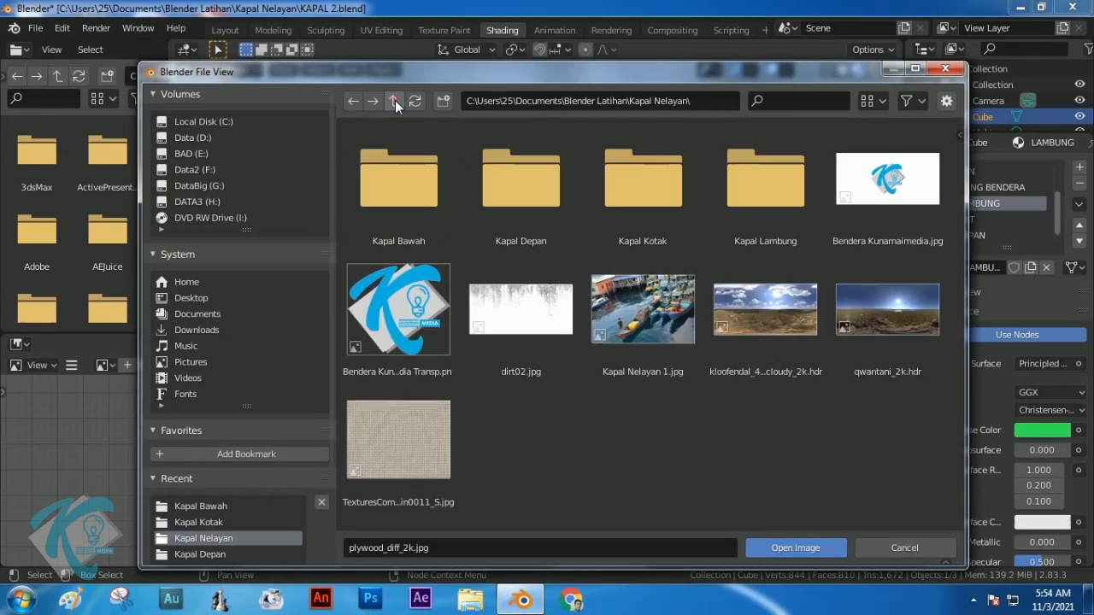
left_click(762, 182)
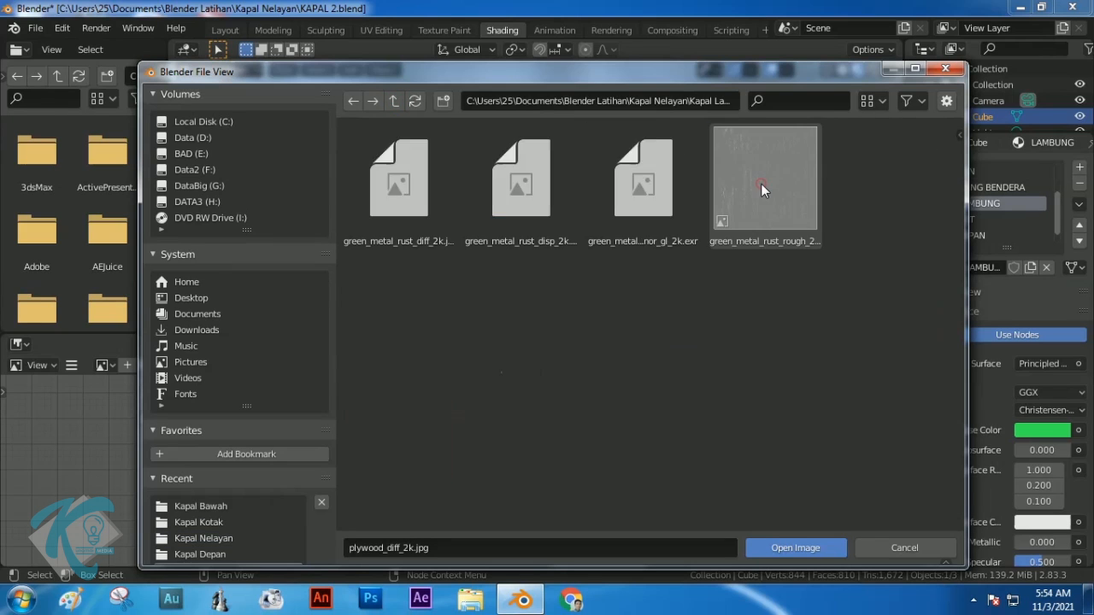
double_click(412, 193)
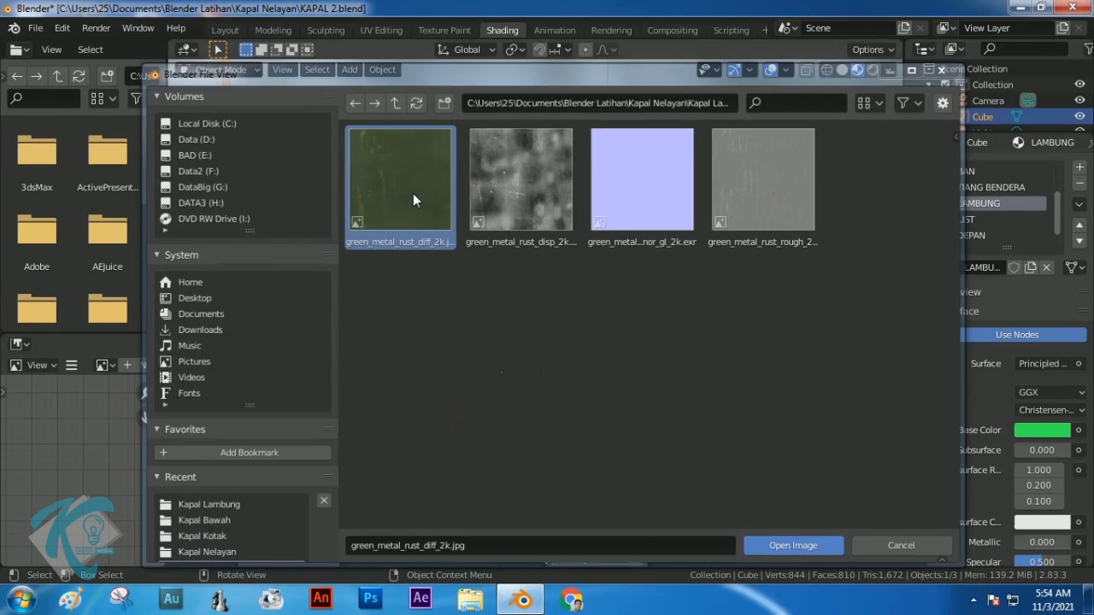
left_click_drag(341, 355, 553, 445)
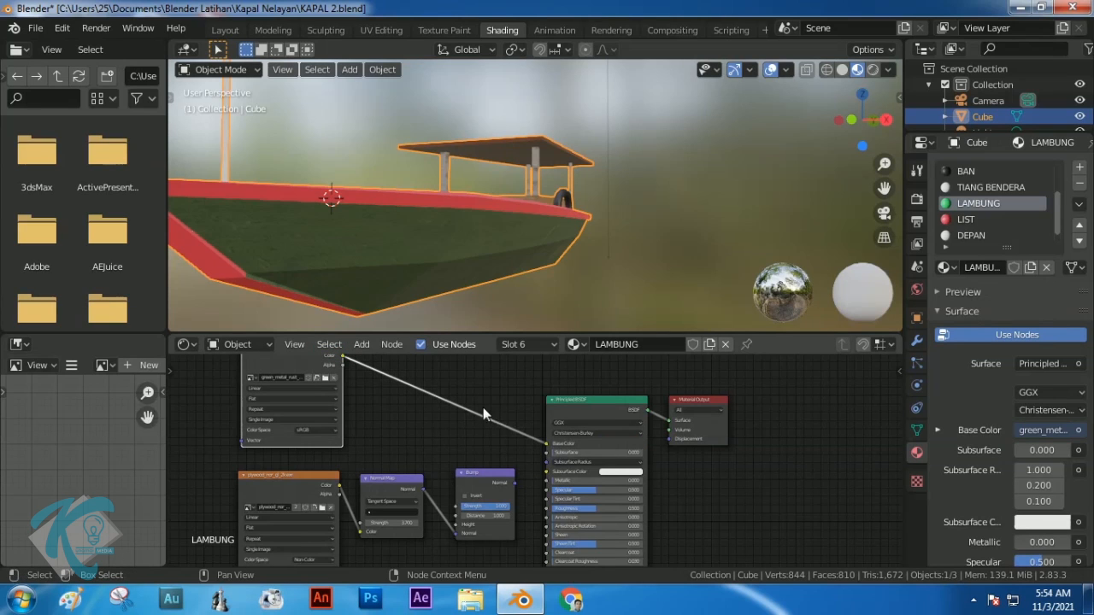
Replace the plywood normal image in the LAMBUNG material with the green metal nor_gl_2k.exr map from the Kapal Lambung folder
scroll(296, 496, "down", 1)
scroll(297, 496, "up", 4)
middle_click_drag(391, 467, 469, 419)
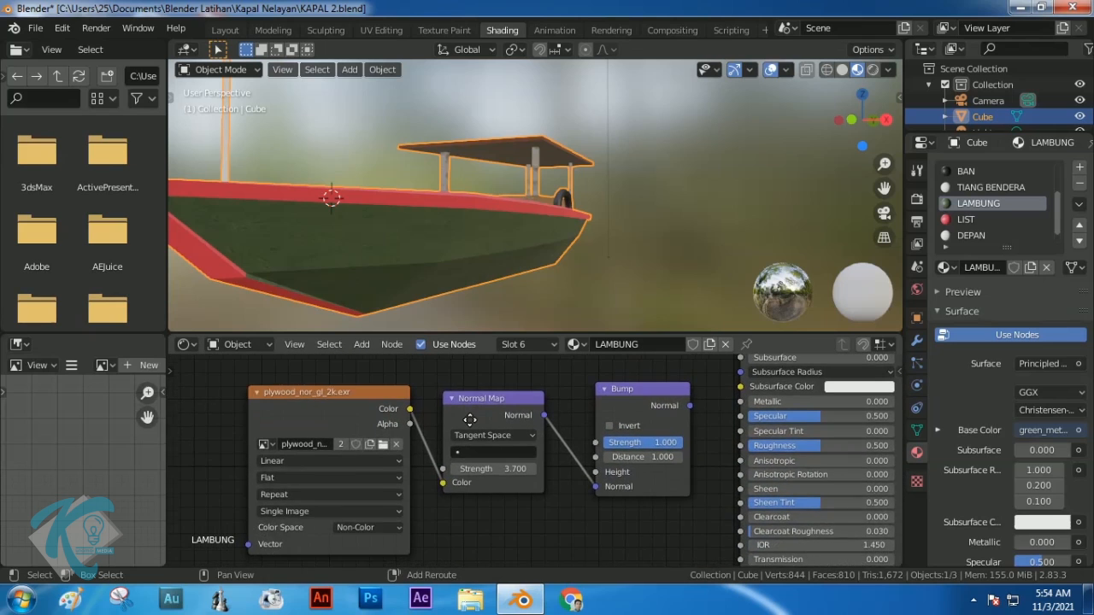
scroll(342, 477, "up", 3)
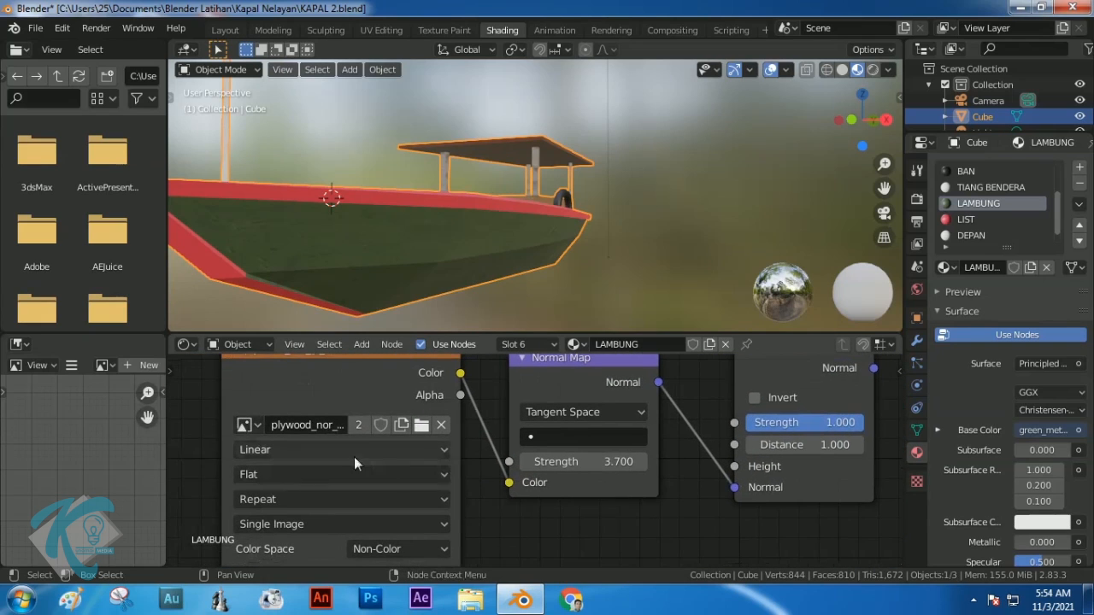
left_click(421, 425)
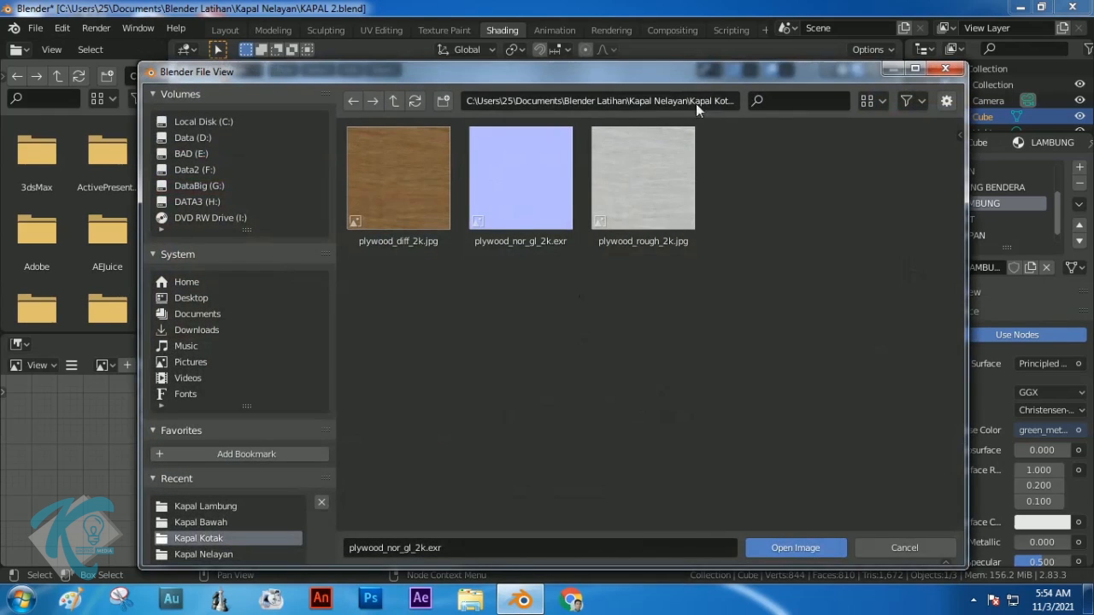
left_click(392, 102)
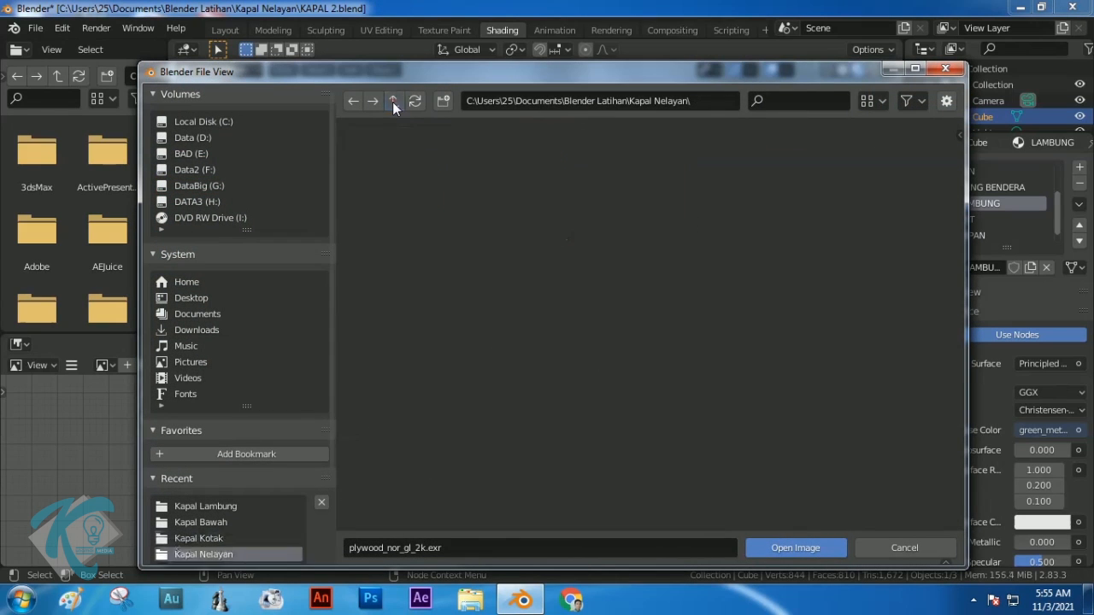
double_click(758, 193)
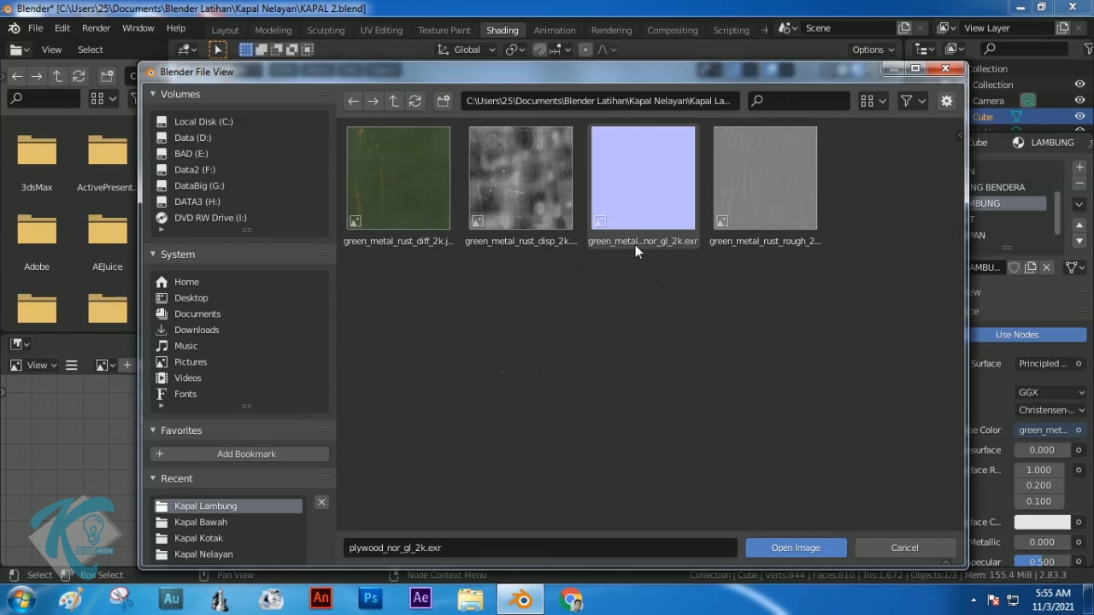
double_click(652, 194)
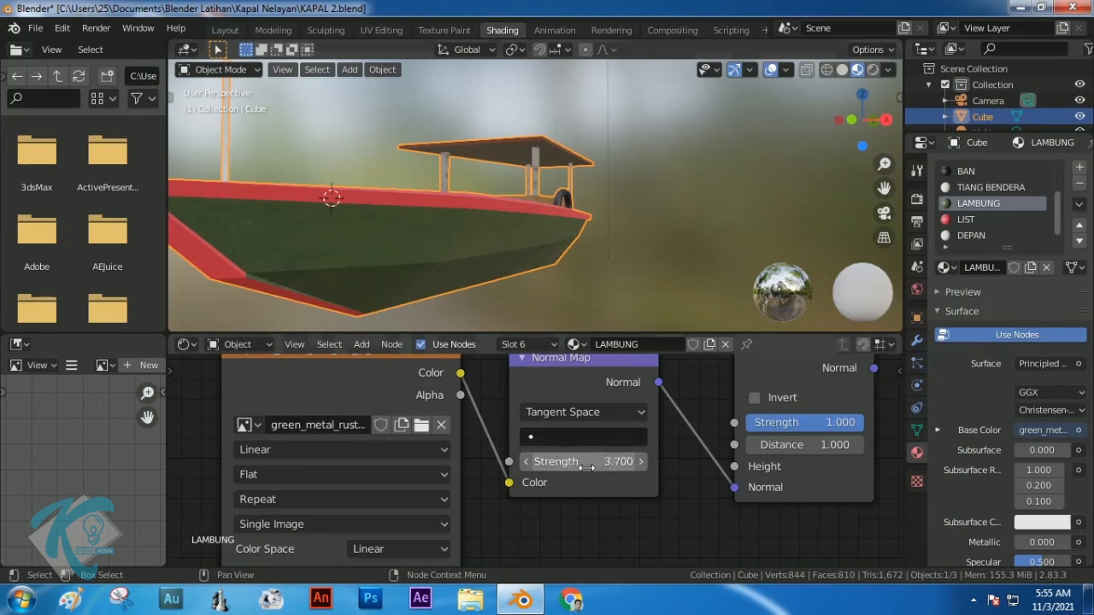
Set the LAMBUNG Normal Map strength to 10 and the normal image's color space to Non-Color, and deselect the boat
left_click_drag(596, 462, 649, 462)
middle_click_drag(314, 287, 368, 278)
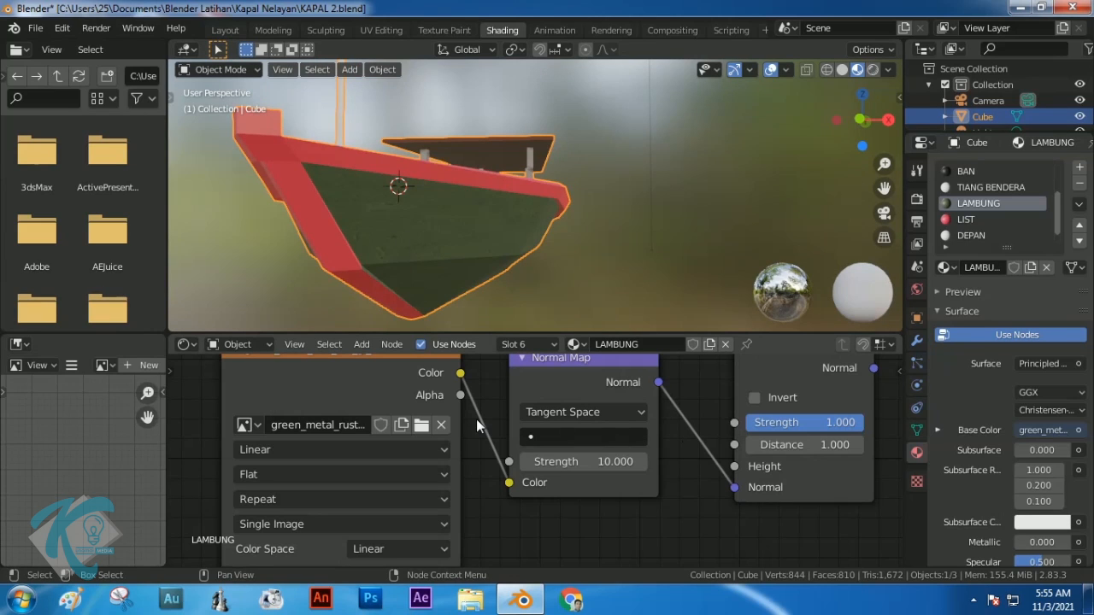
left_click(399, 548)
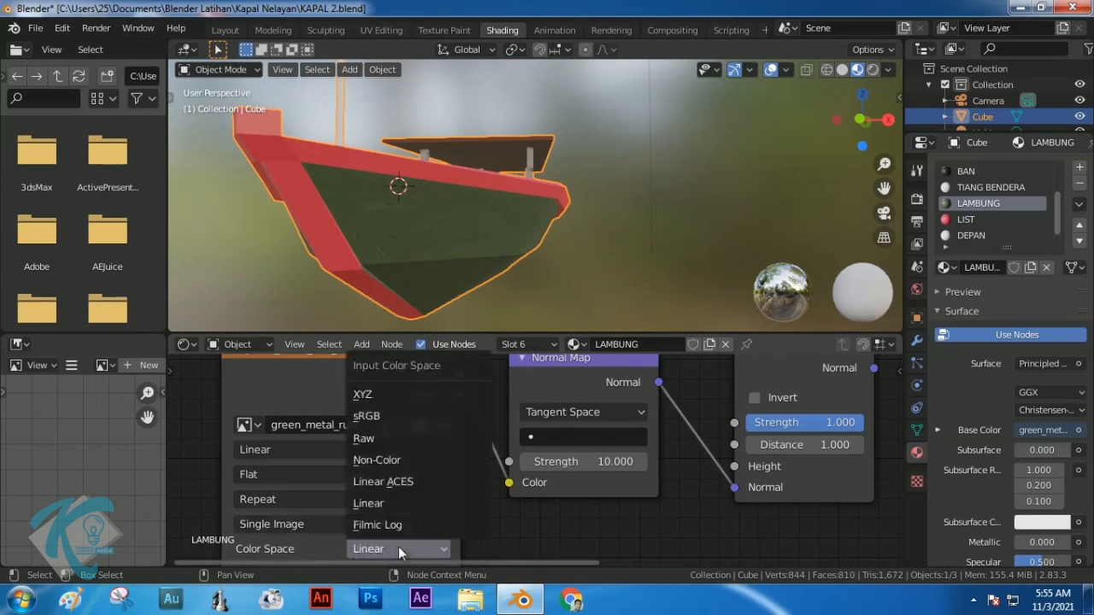
left_click(377, 462)
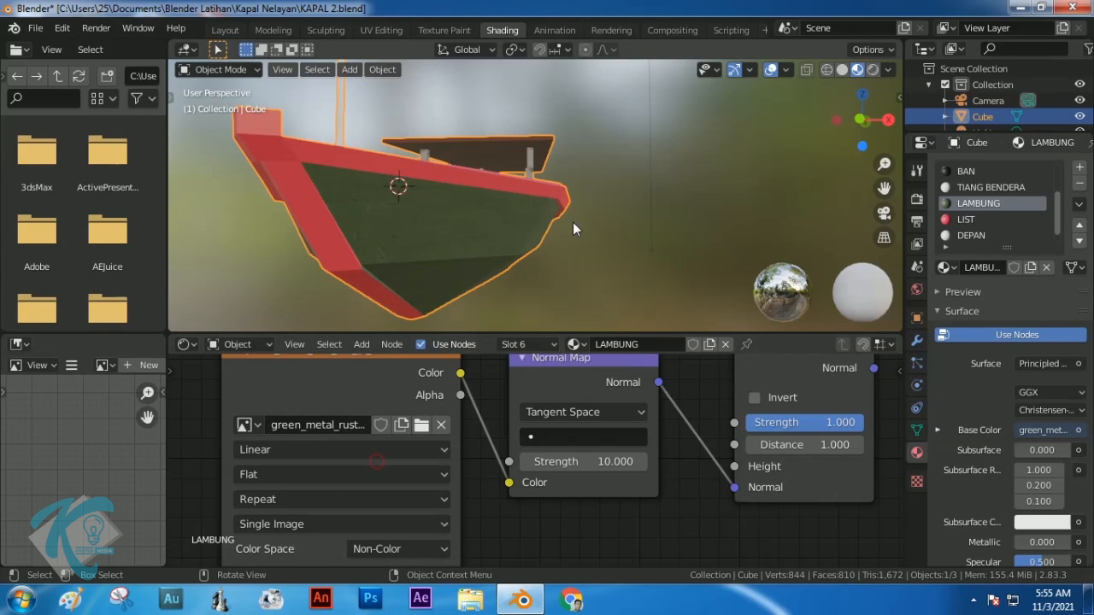
left_click(628, 234)
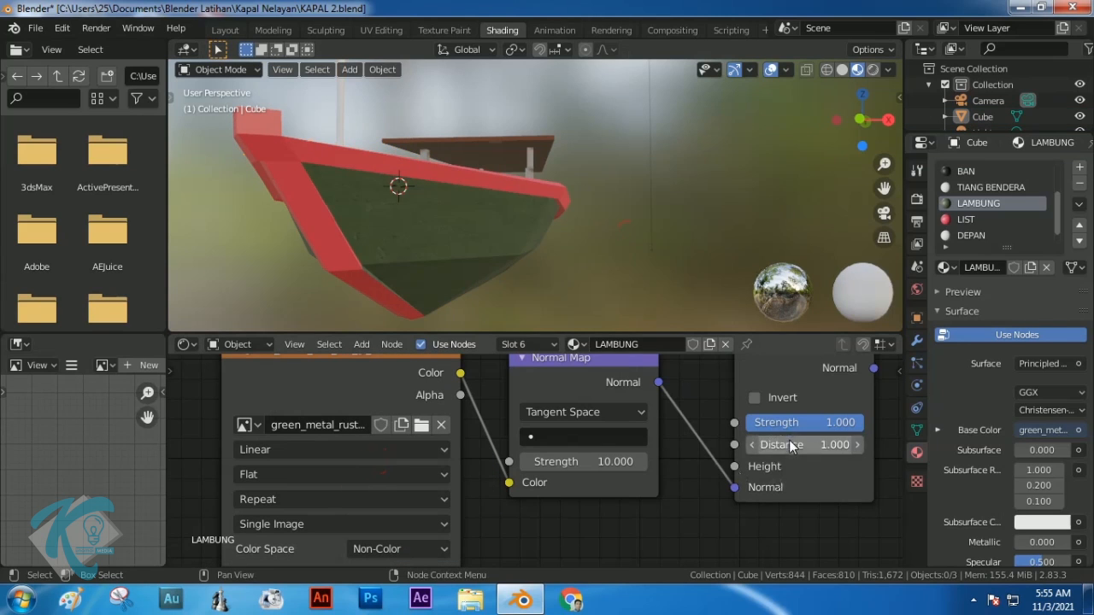
scroll(520, 400, "down", 5)
scroll(546, 274, "down", 3)
middle_click_drag(549, 276, 409, 218)
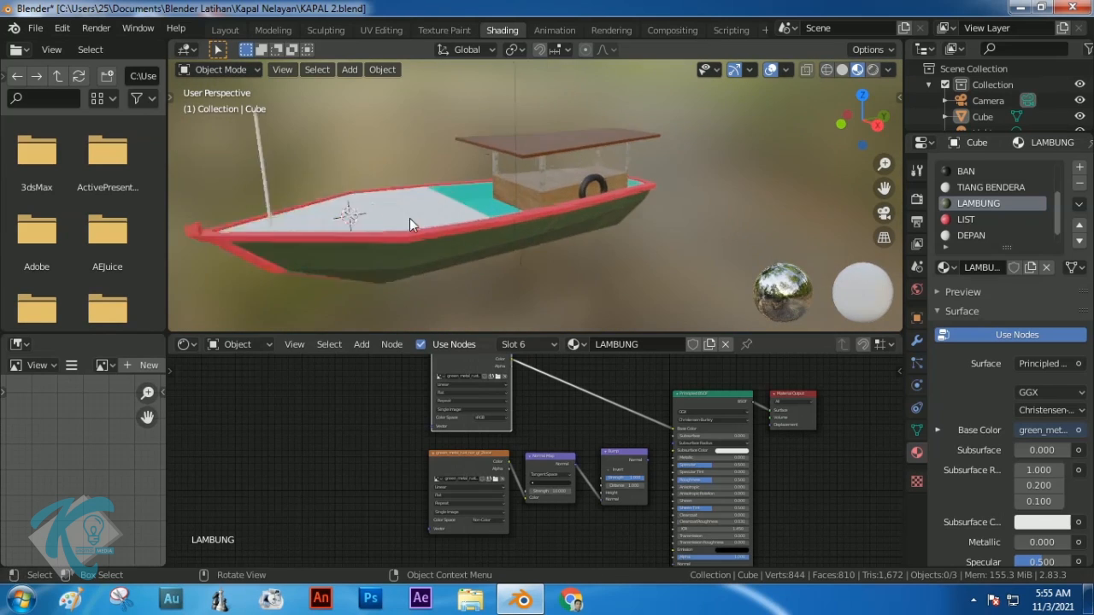
Paste the copied texture nodes into the boat's DEPAN material and link the color image's Color output to Base Color
scroll(410, 218, "up", 3)
left_click(319, 233)
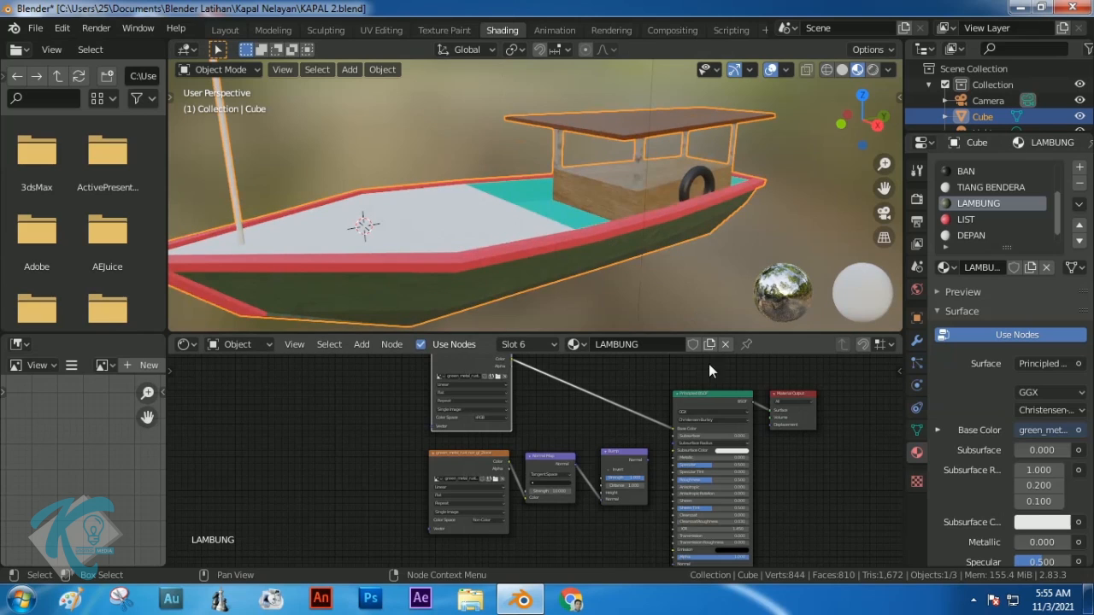
left_click(973, 235)
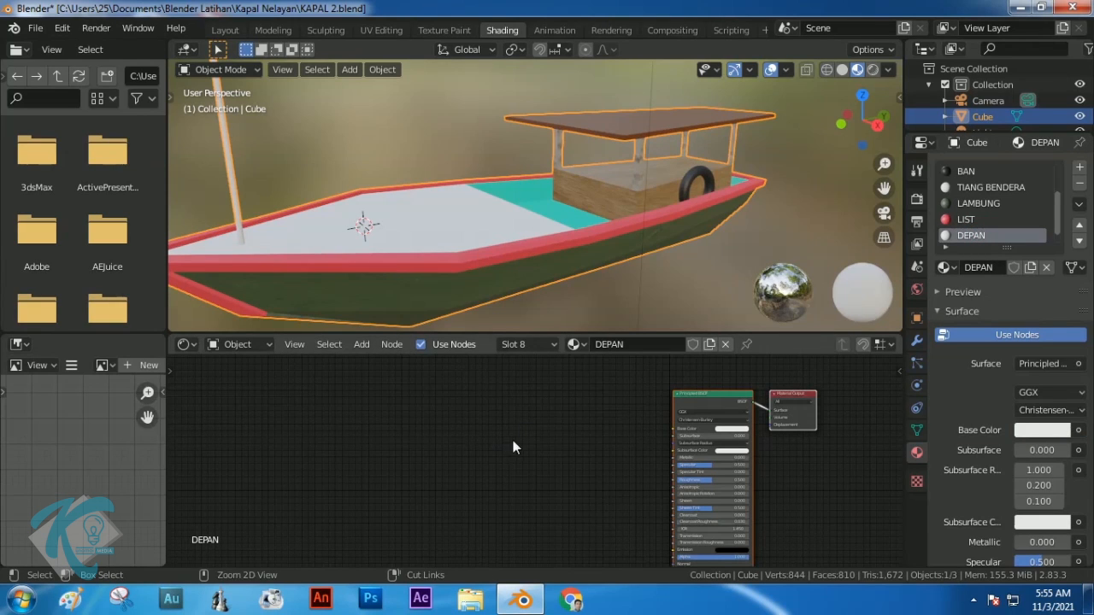
key("ctrl+v")
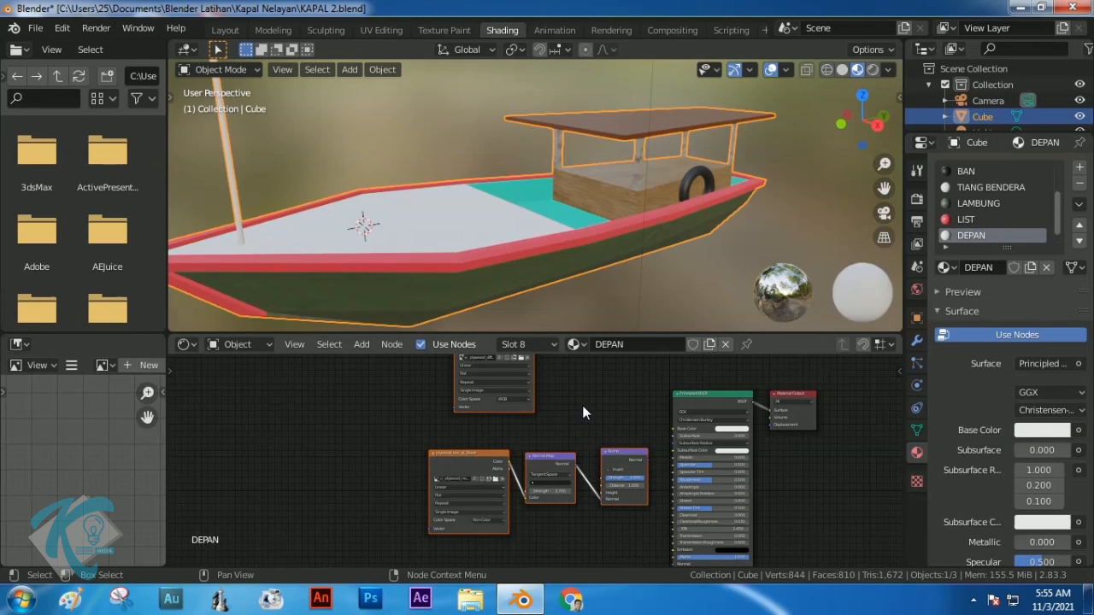
middle_click_drag(598, 397, 535, 443, "shift")
left_click(514, 413)
left_click_drag(469, 386, 609, 476)
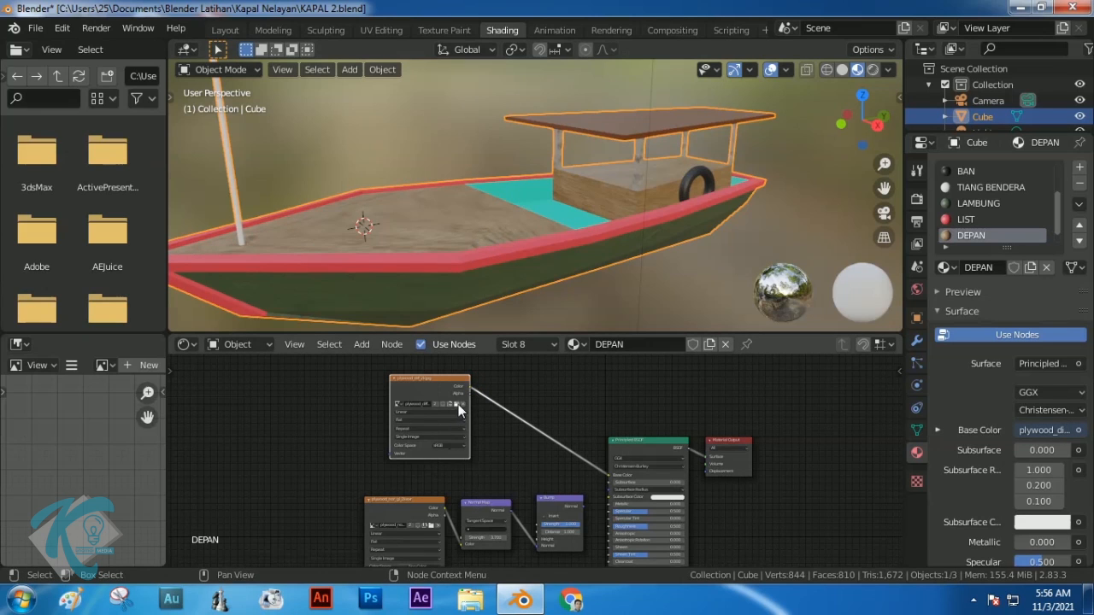
Load brown_planks_03_diff_2k from the Kapal Depan folder into DEPAN's color image node and shift the normal image node slightly
left_click(458, 405)
left_click(394, 101)
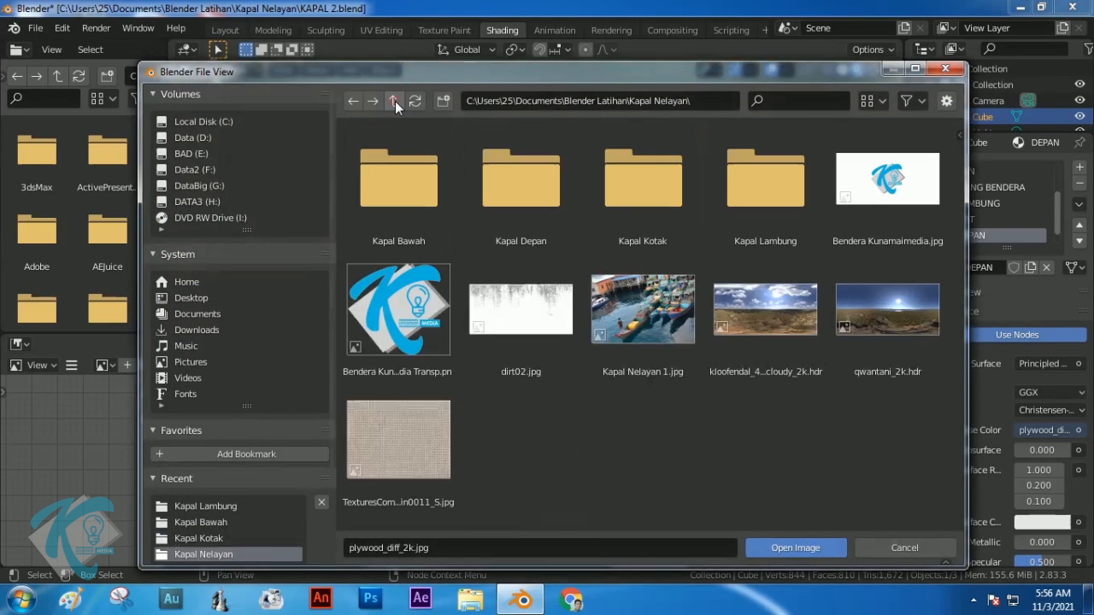
left_click(530, 193)
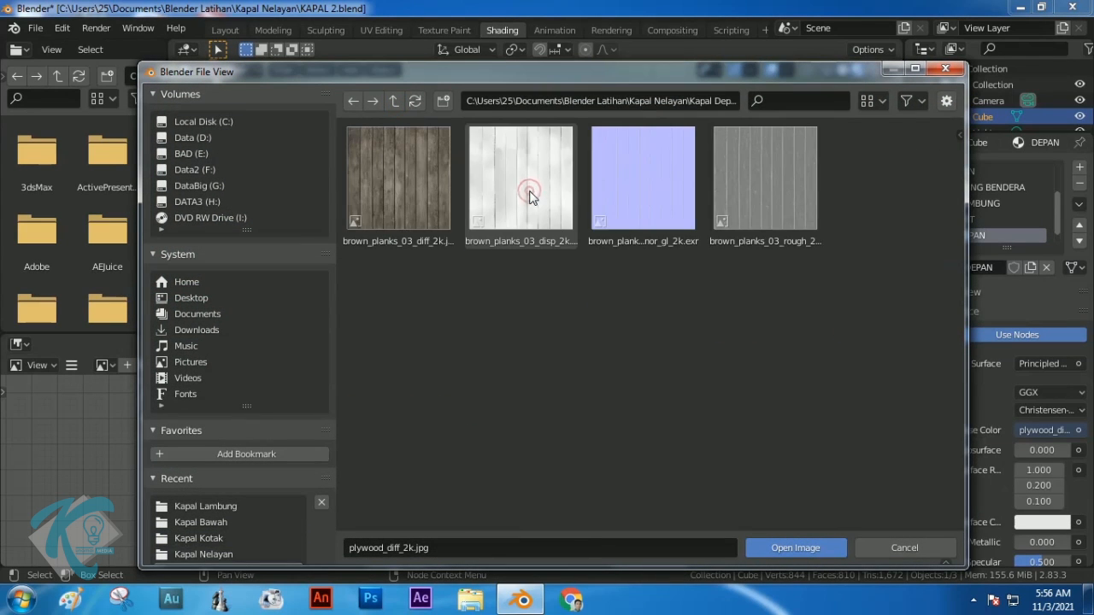
double_click(416, 198)
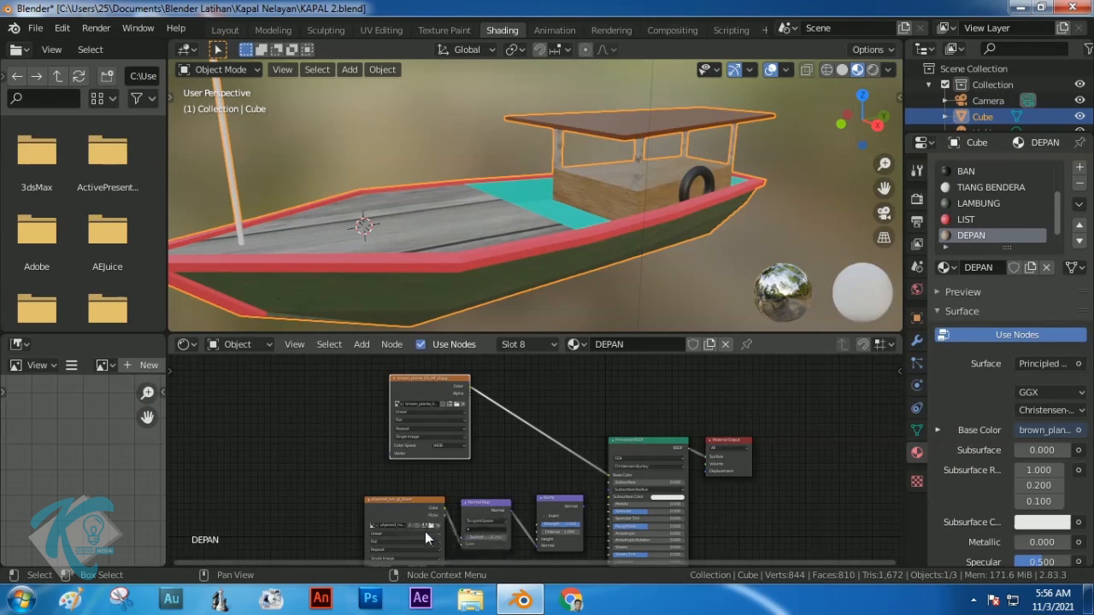
left_click_drag(418, 504, 406, 489)
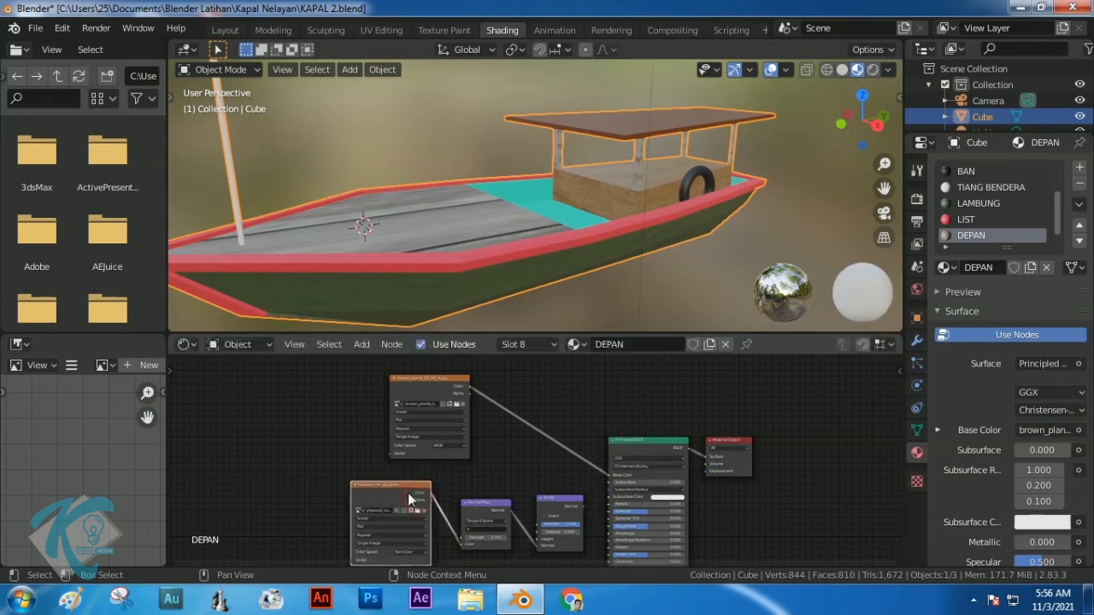
Load the brown_planks_03_nor_gl_2k.exr map from the Kapal Depan folder into DEPAN's normal image node
left_click(418, 513)
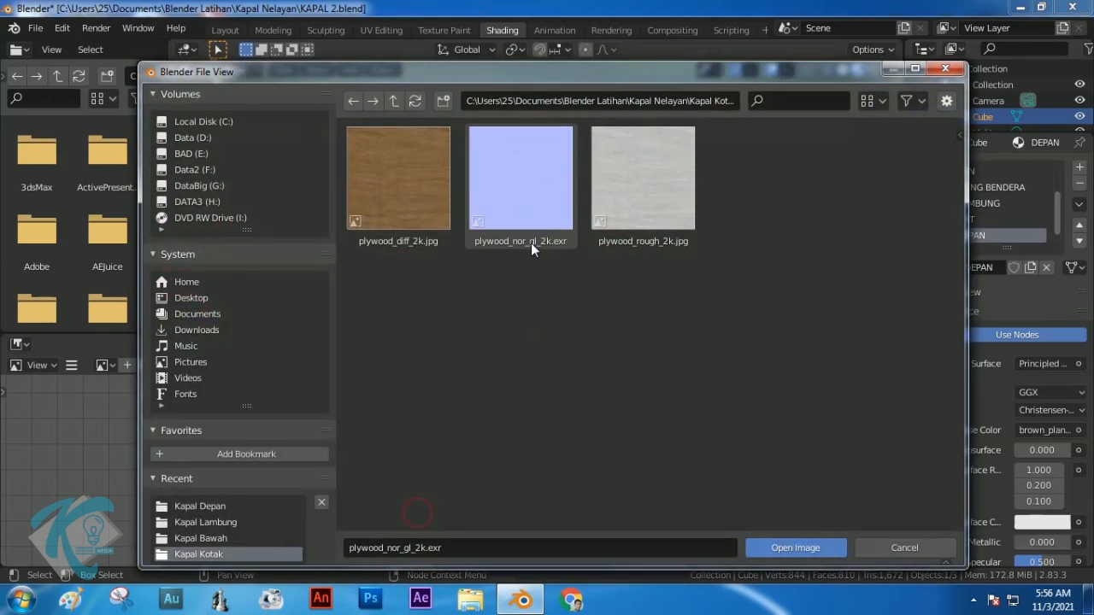
left_click(394, 101)
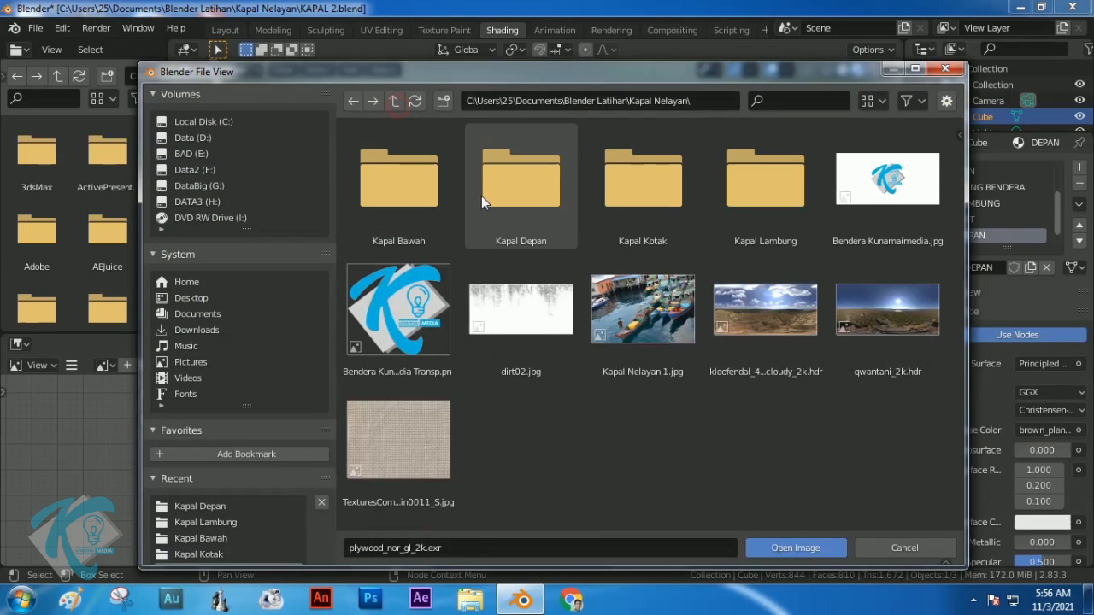
double_click(516, 206)
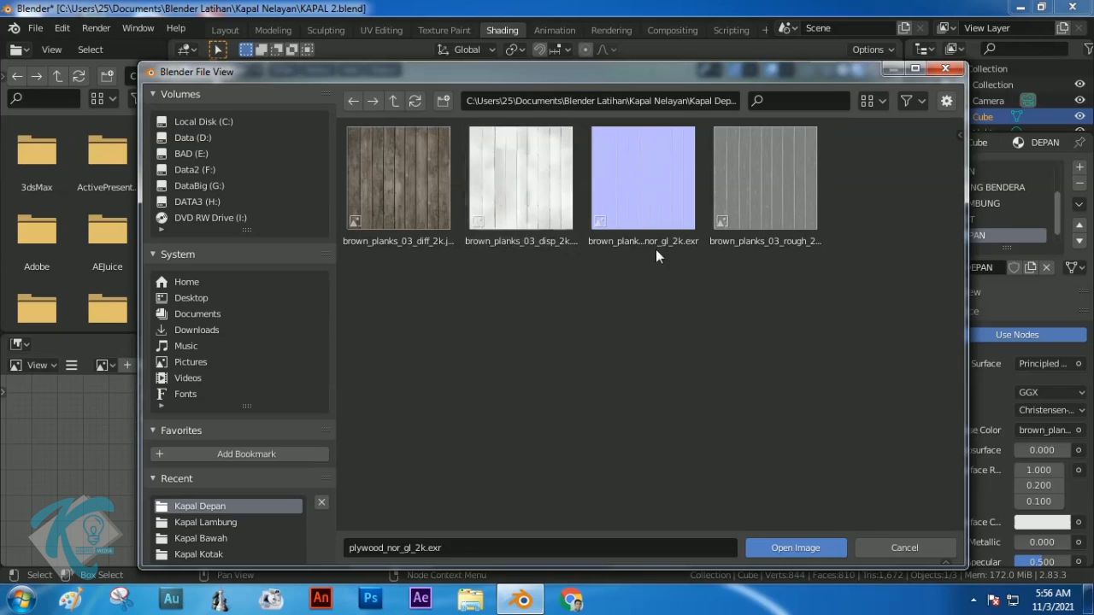
double_click(659, 196)
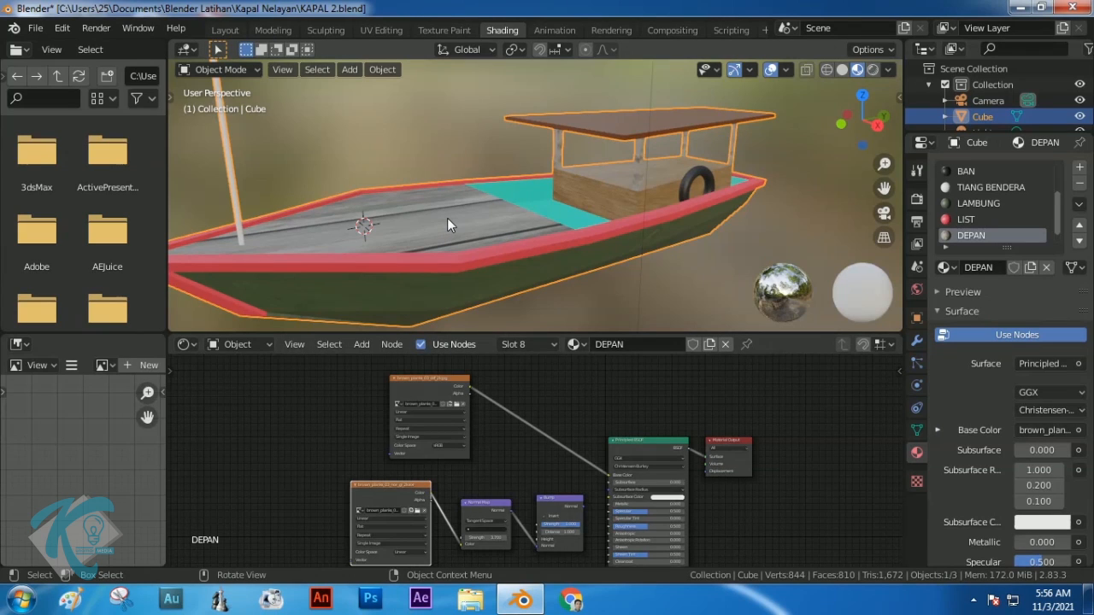
In the UV Editing workspace, select all faces similar to the front deck face and unwrap them with Smart UV Project at default settings
left_click(378, 30)
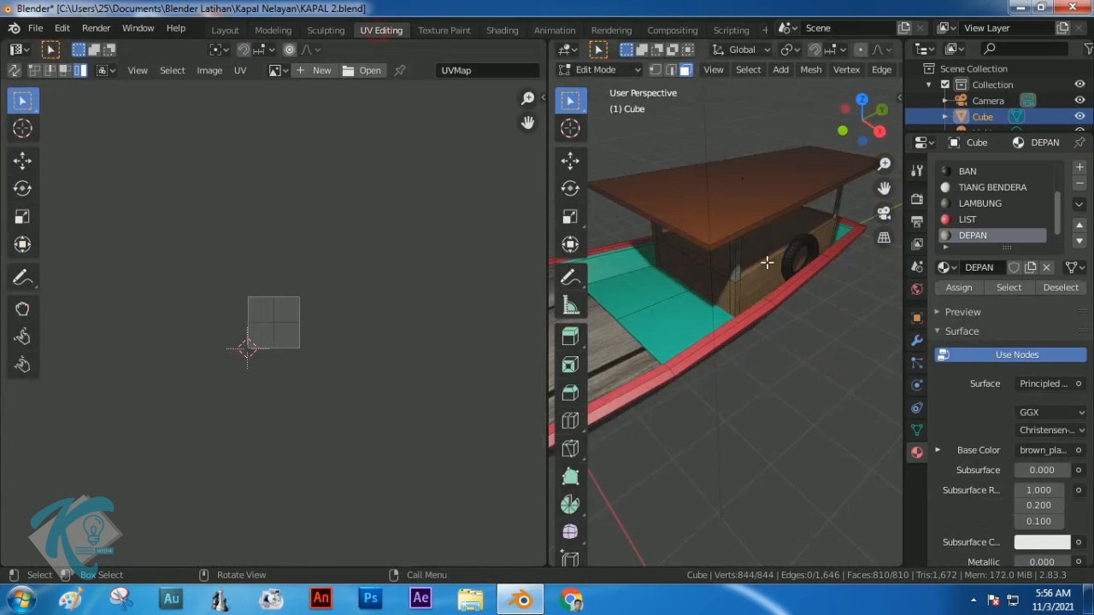
left_click(611, 349)
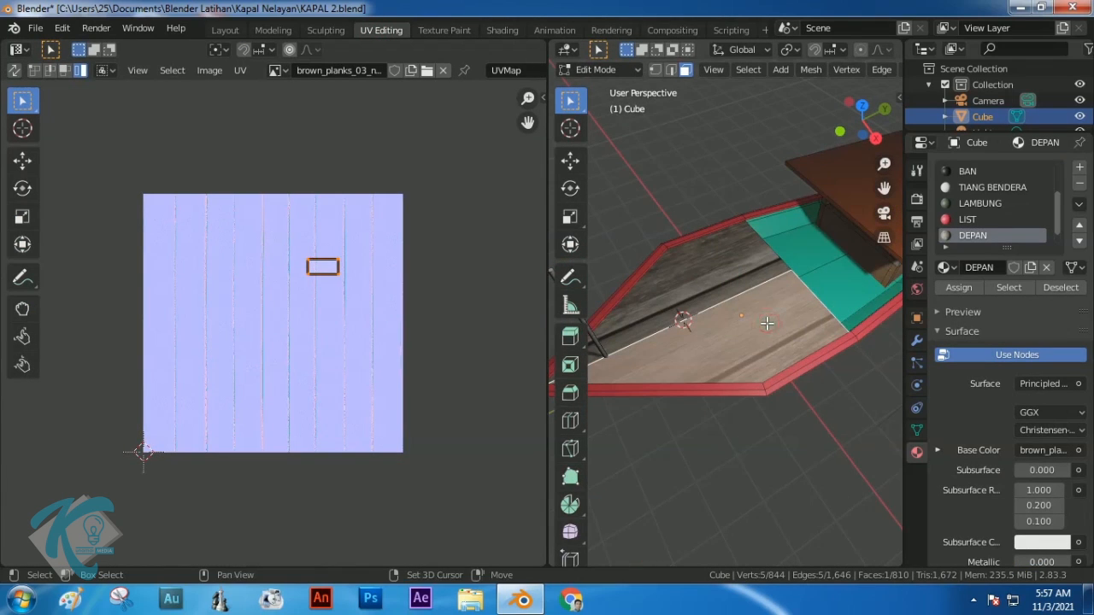
key("shift+g")
left_click(767, 323)
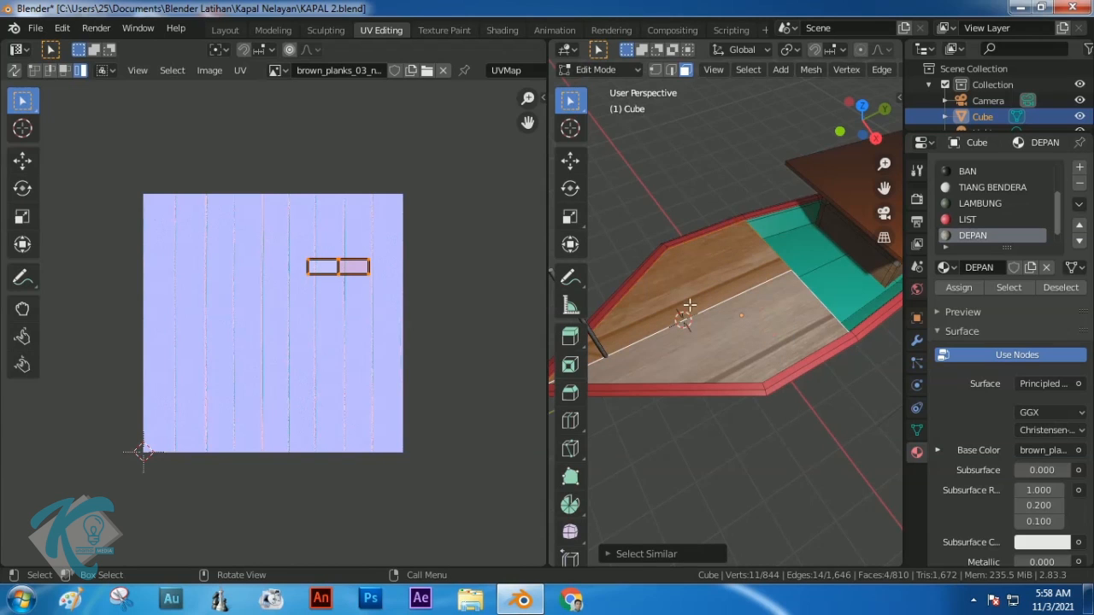
key("u")
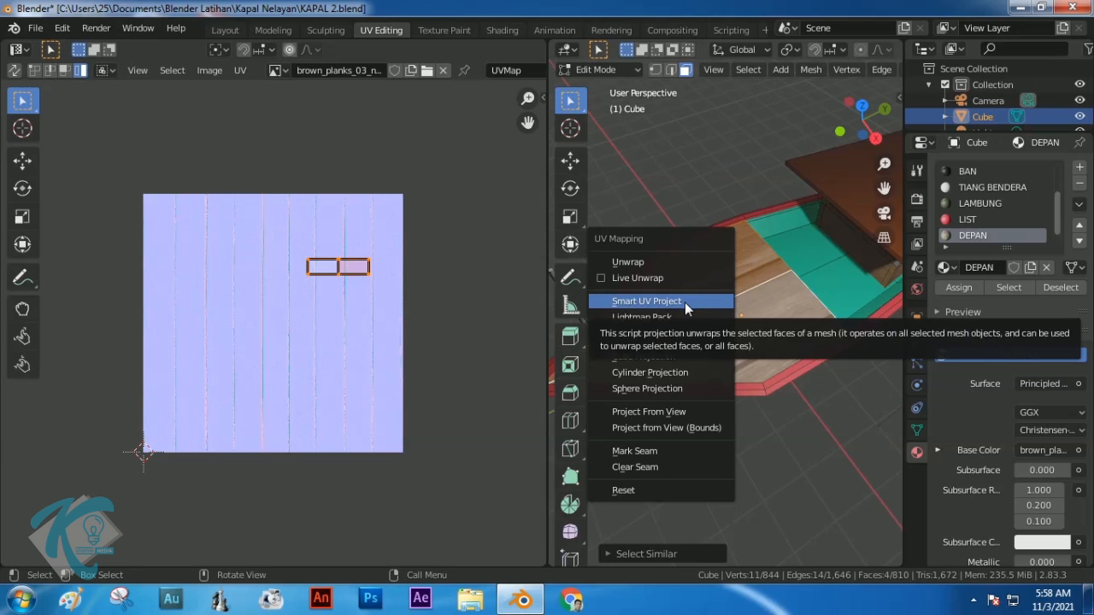
left_click(684, 301)
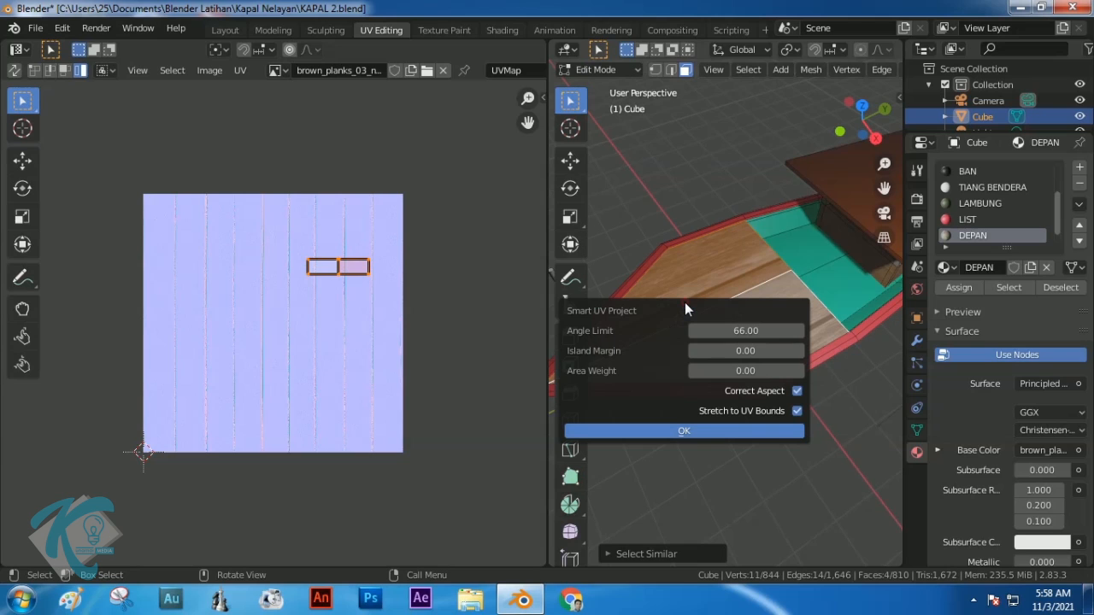
left_click(686, 431)
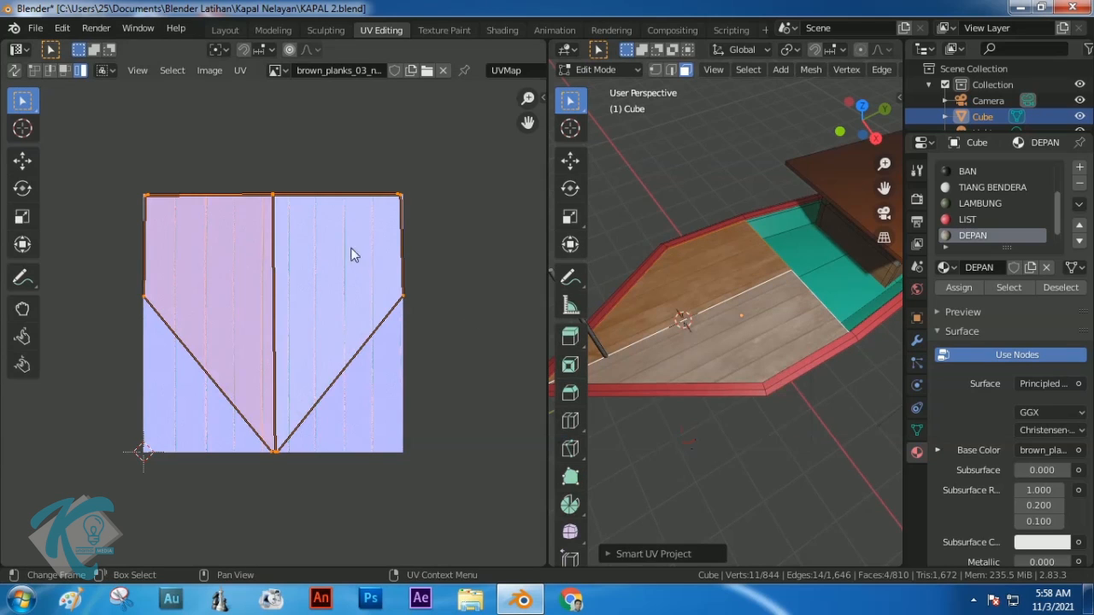
Scale the front deck's UVs up by about 1.4, rotate them 90 degrees, and deselect the faces to check the plank direction
scroll(318, 322, "down", 1)
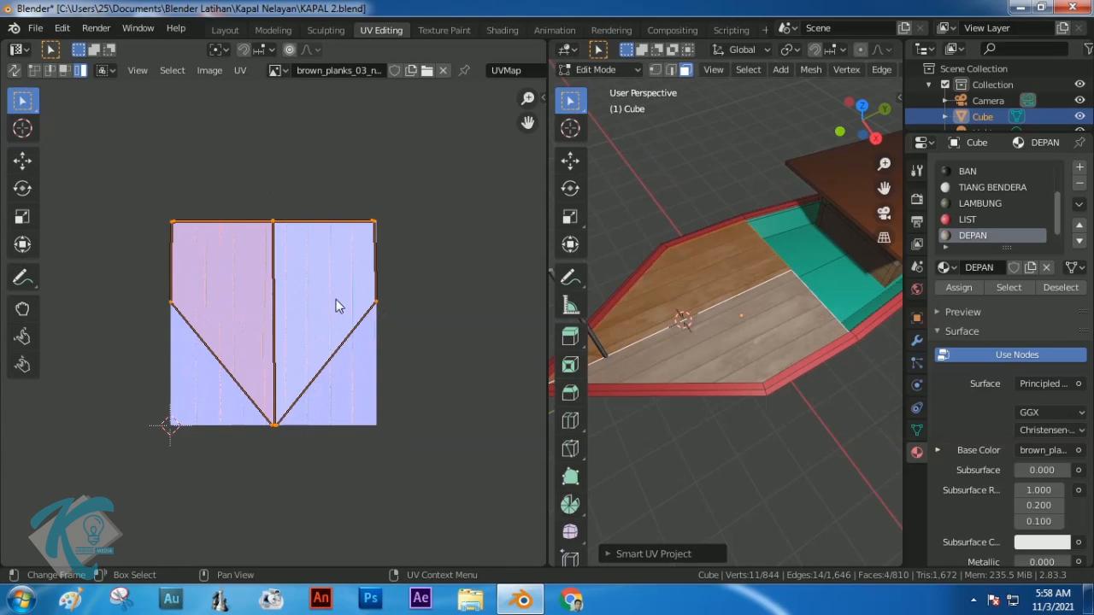
scroll(337, 295, "up", 2)
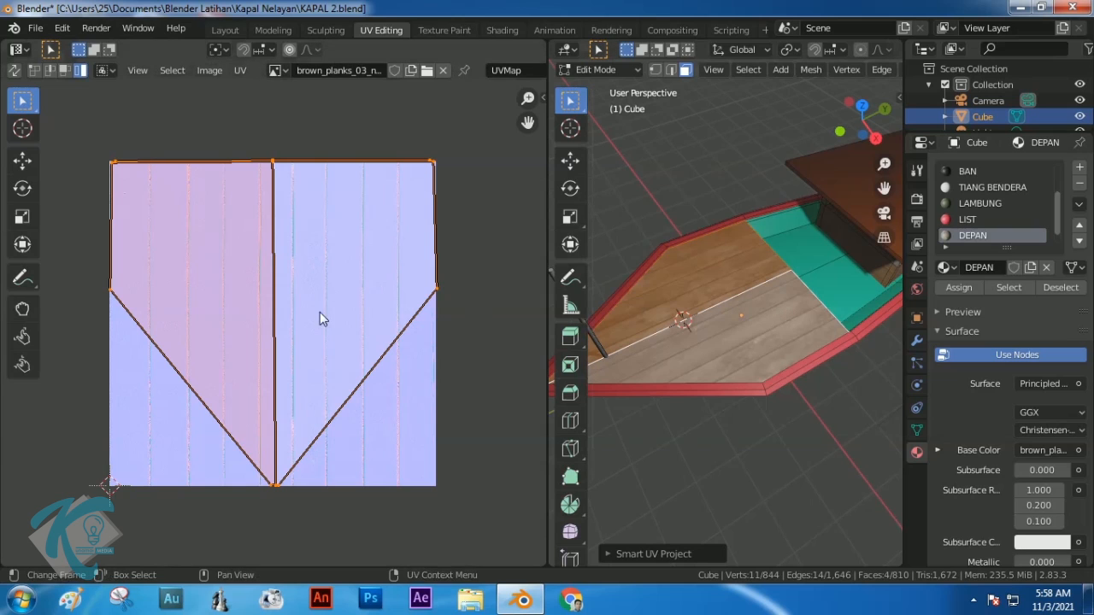
key("s")
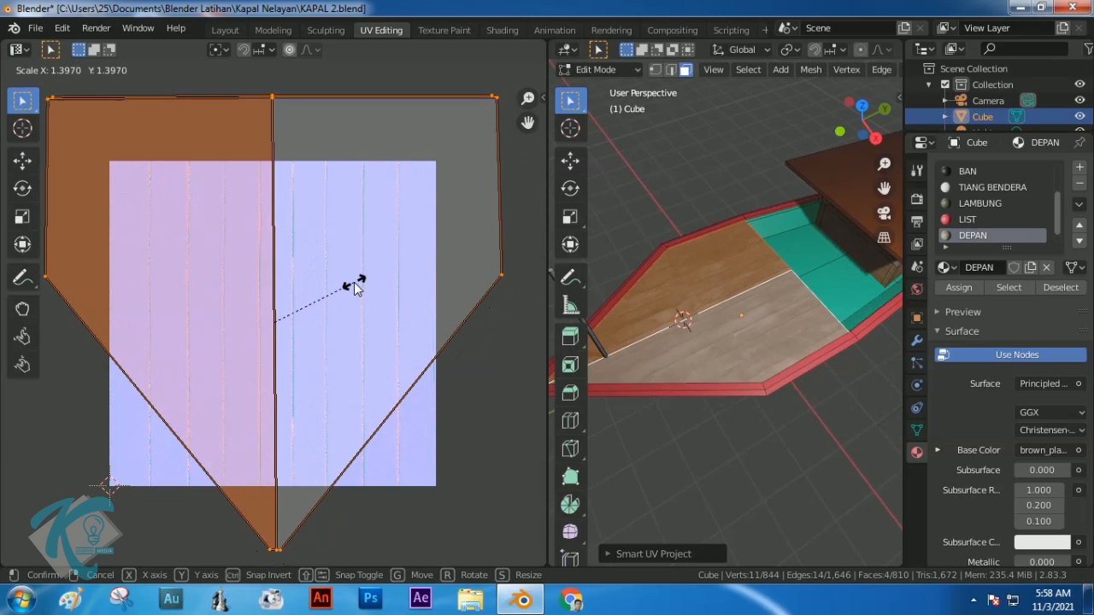
left_click(354, 282)
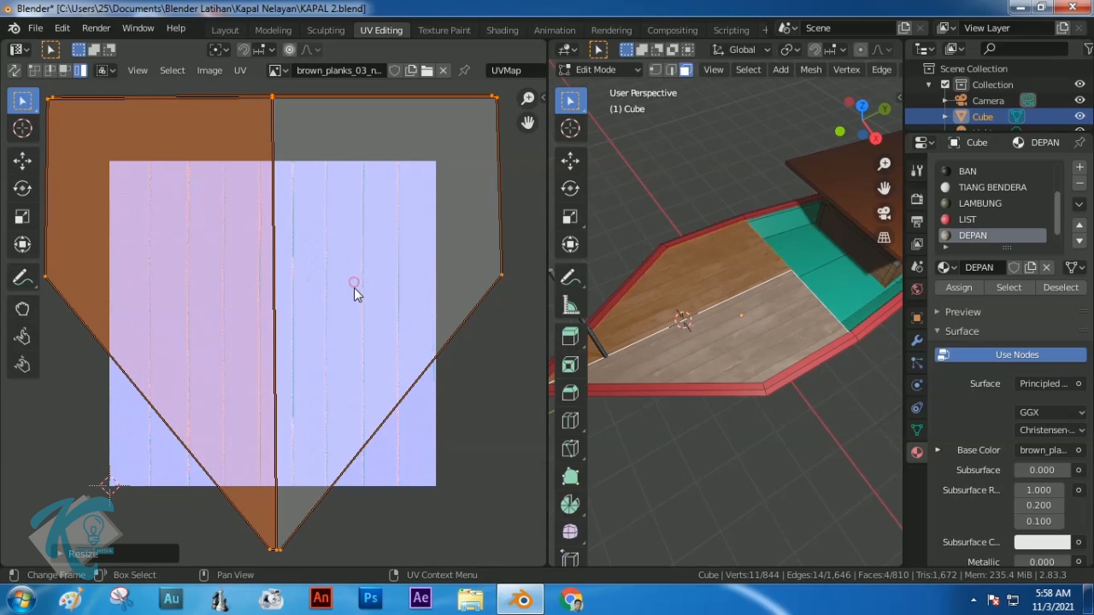
type("r90")
left_click(299, 308)
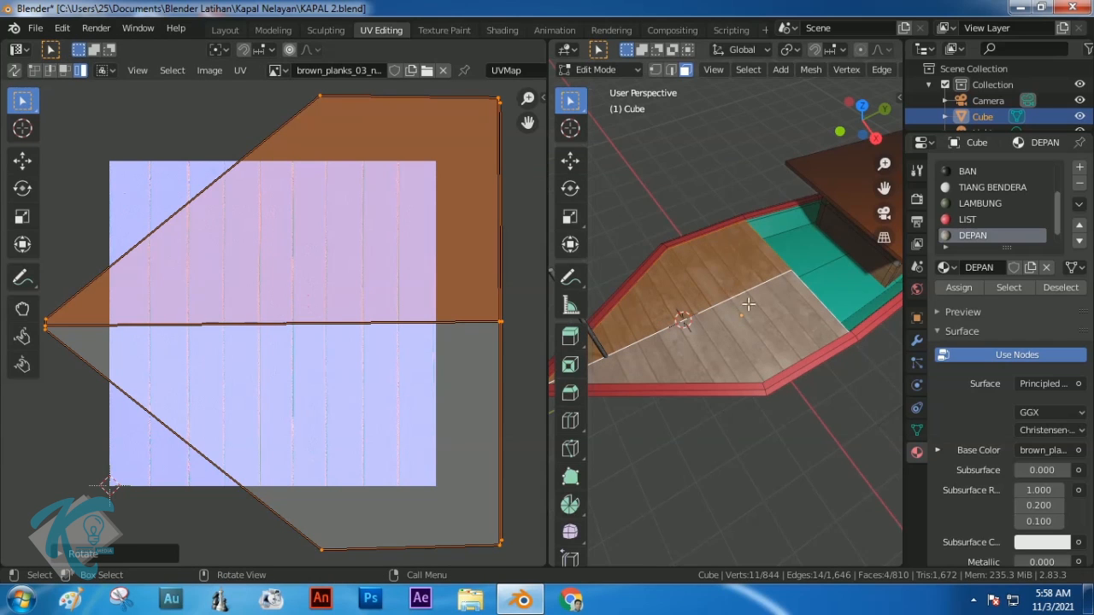
scroll(731, 308, "down", 5)
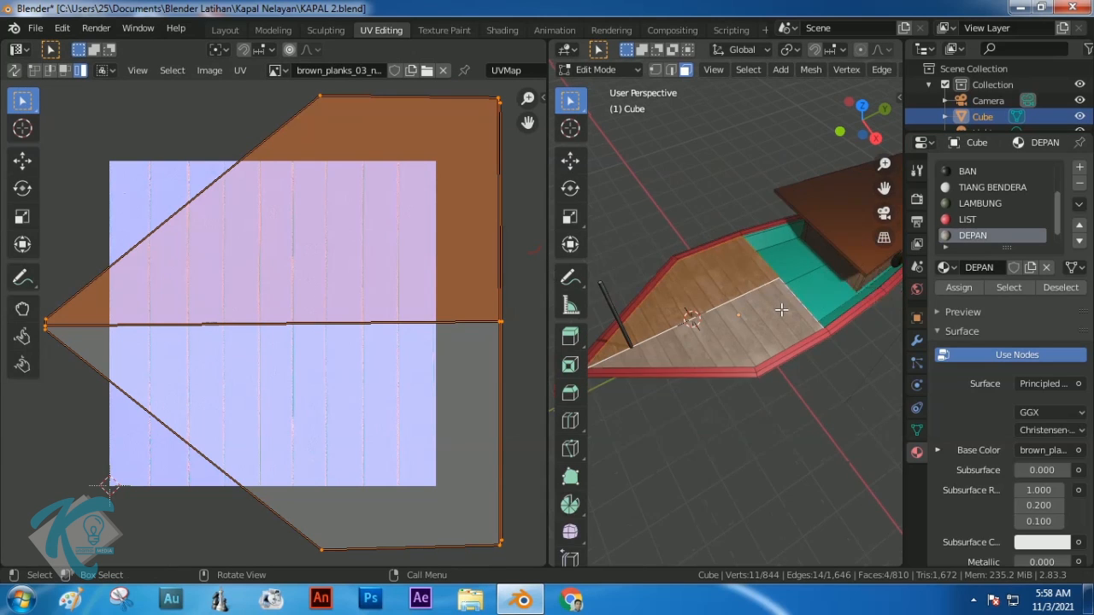
scroll(780, 312, "up", 1)
left_click(818, 373)
middle_click_drag(827, 366, 747, 316)
scroll(747, 316, "up", 8)
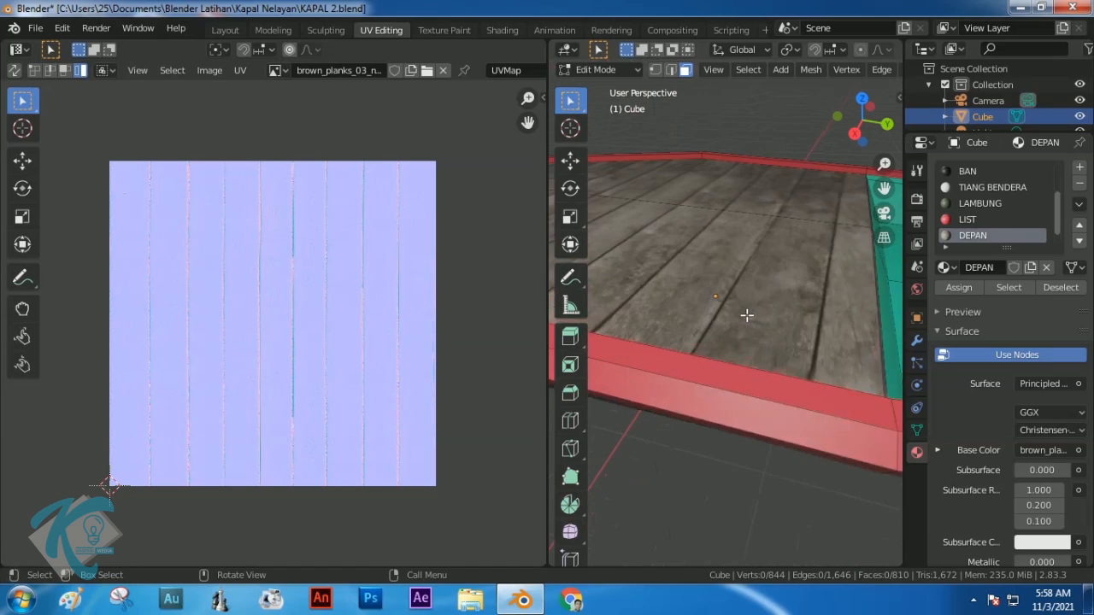
scroll(747, 316, "down", 2)
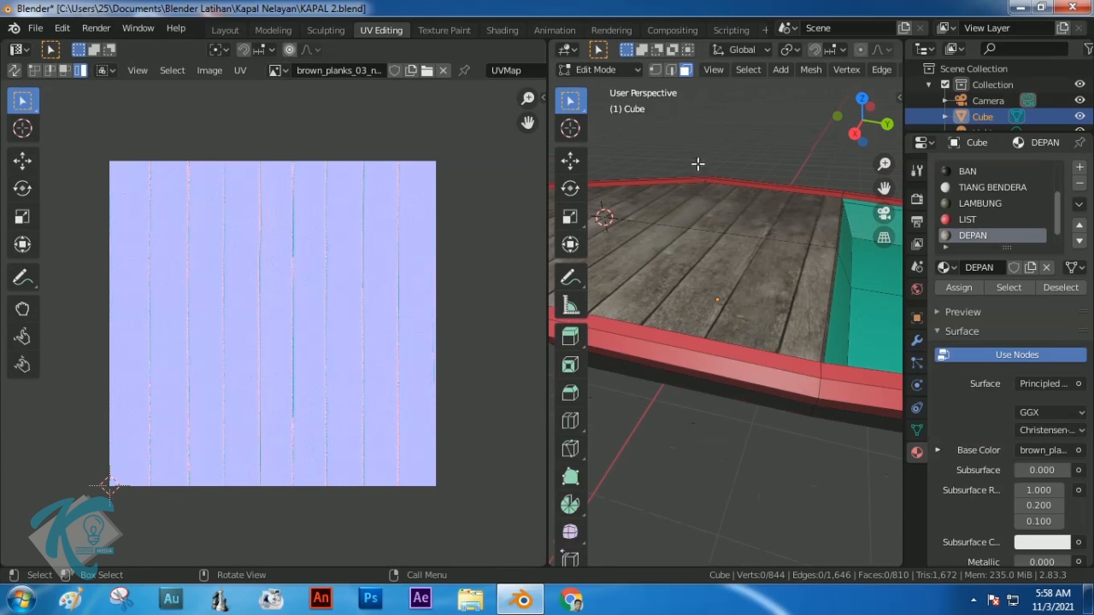
Return to the Shading workspace and reload brown_planks_03_nor_gl_2k.exr in DEPAN's normal image node
left_click(498, 30)
middle_click_drag(648, 265, 521, 268)
scroll(493, 204, "up", 3)
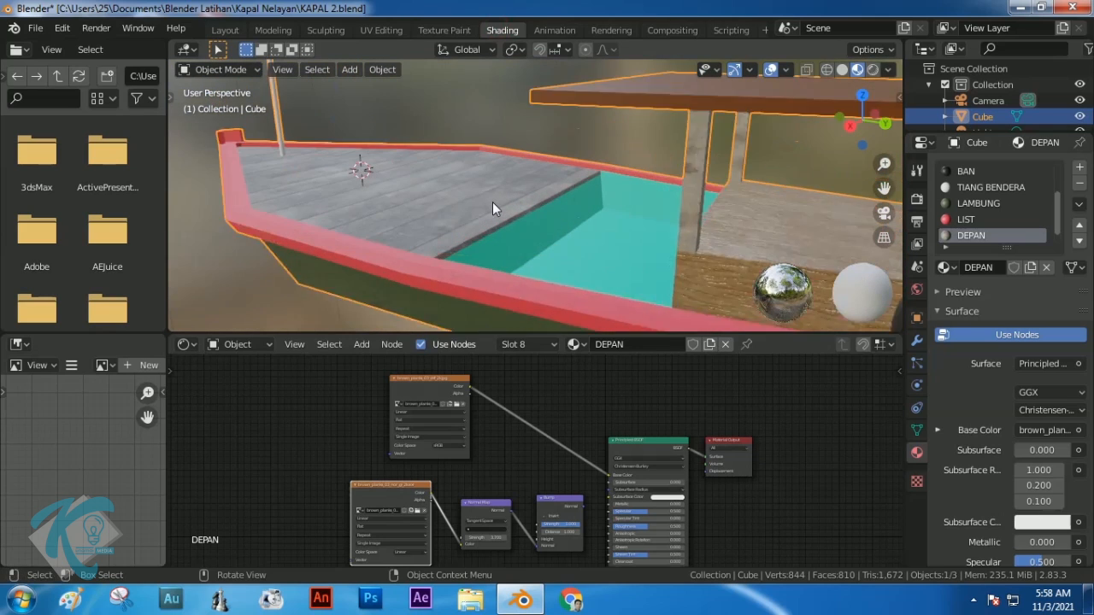
scroll(492, 208, "up", 2)
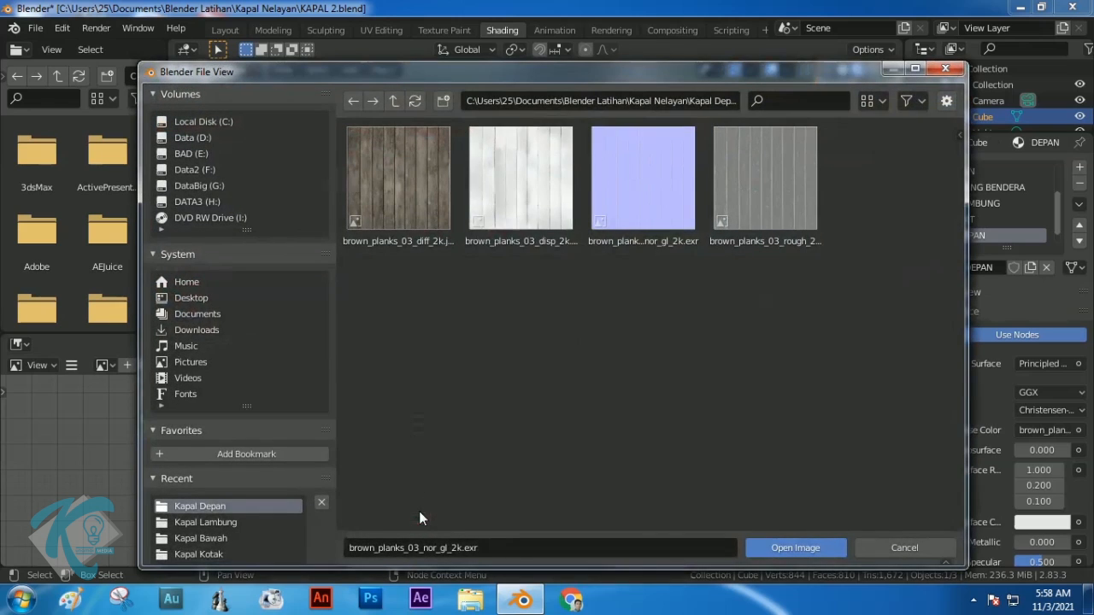
left_click(648, 210)
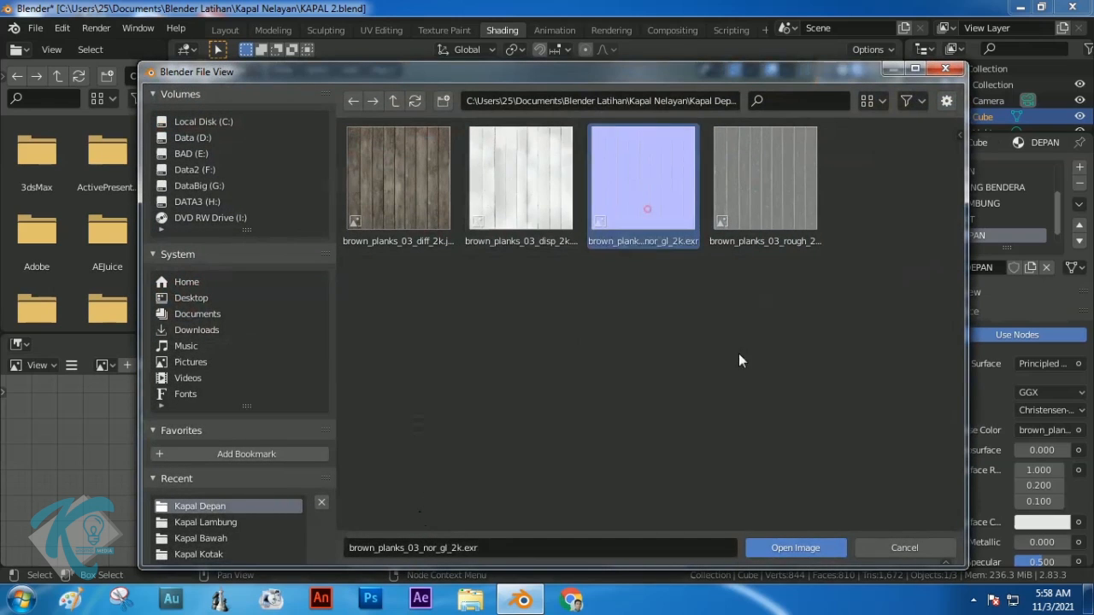
left_click(784, 551)
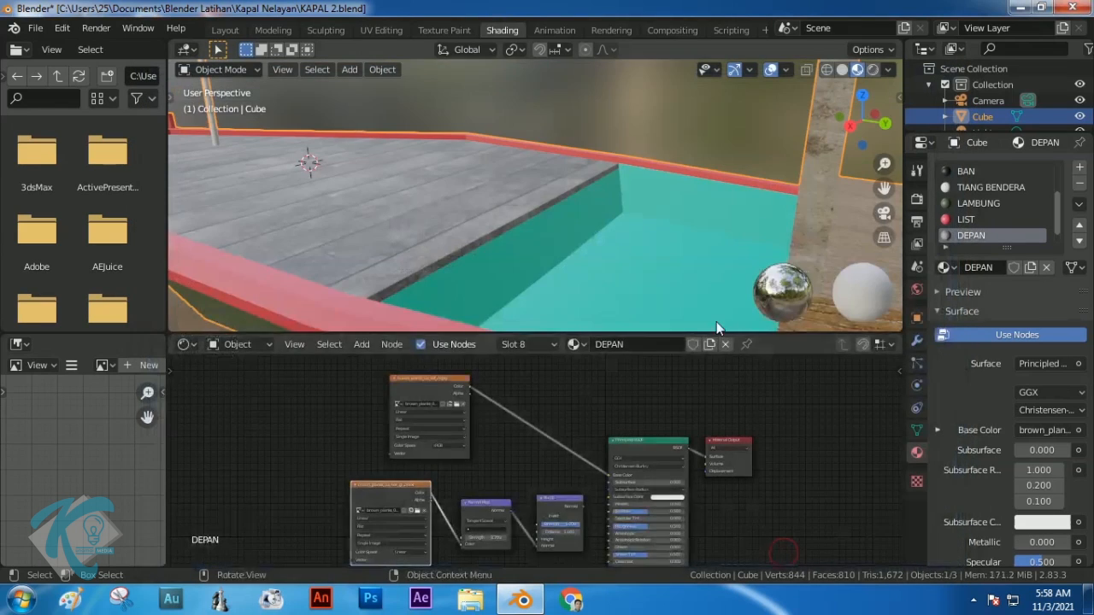
scroll(425, 249, "up", 2)
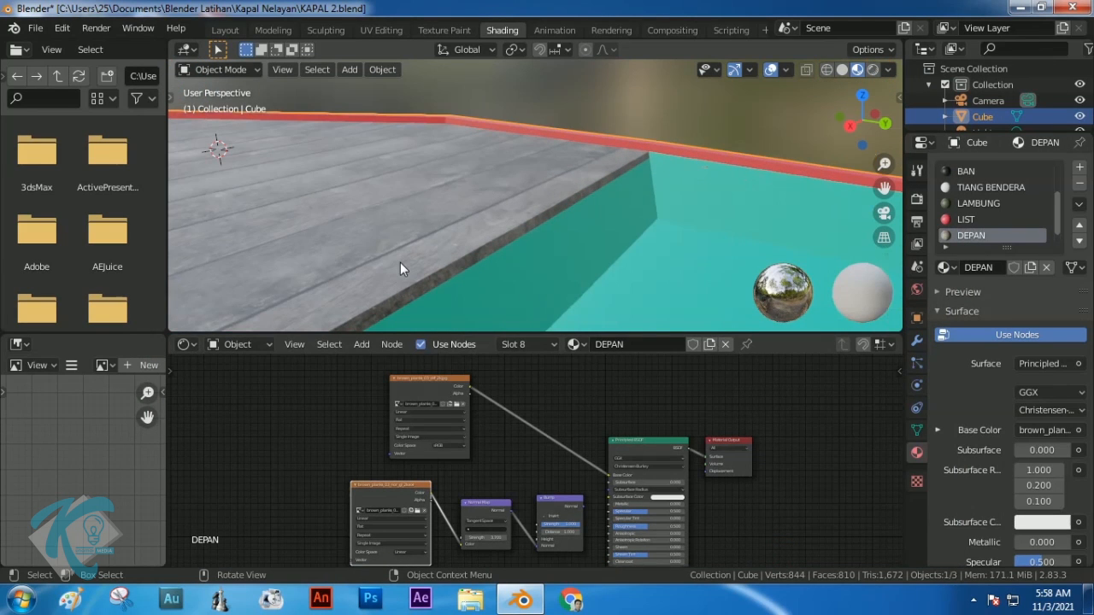
Enlarge the node editor and link the Bump node's Normal output to the Principled BSDF's Normal input in DEPAN
scroll(580, 491, "down", 4)
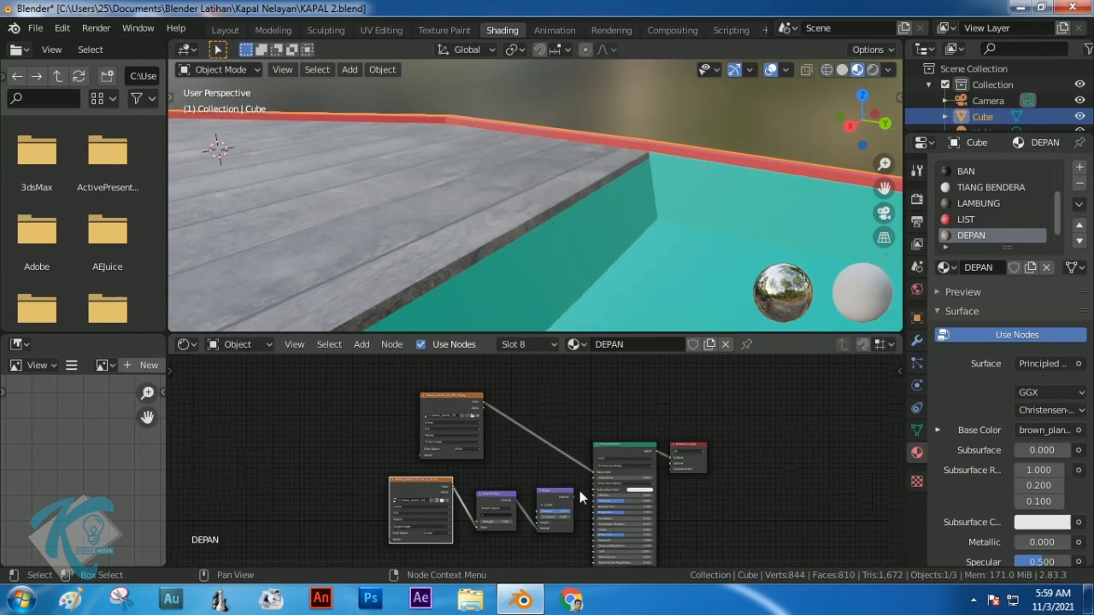
left_click_drag(561, 484, 562, 530)
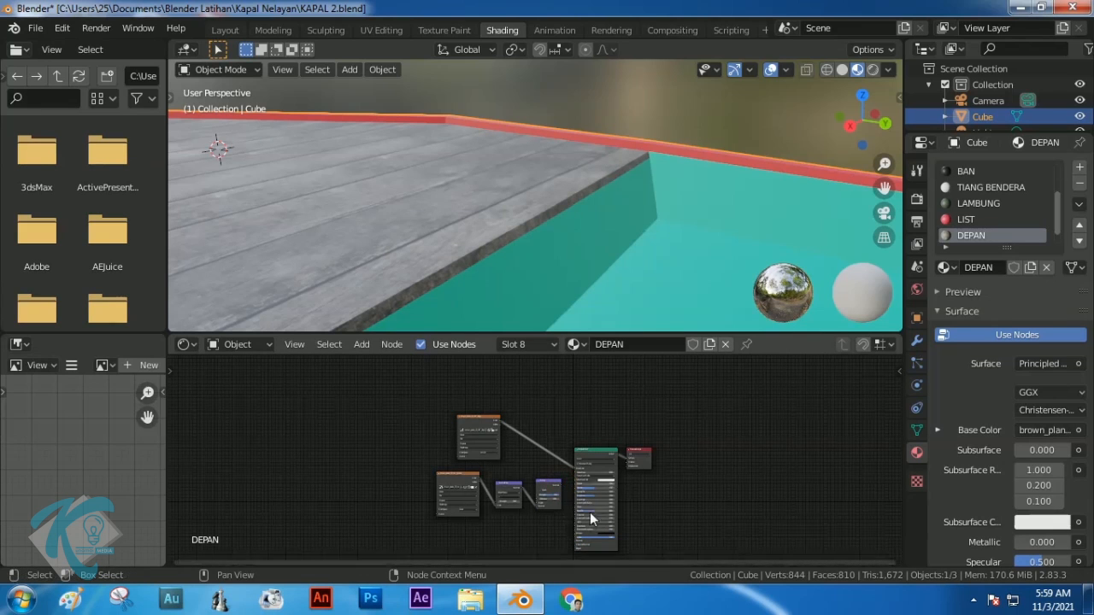
scroll(590, 512, "up", 5)
scroll(665, 504, "up", 6)
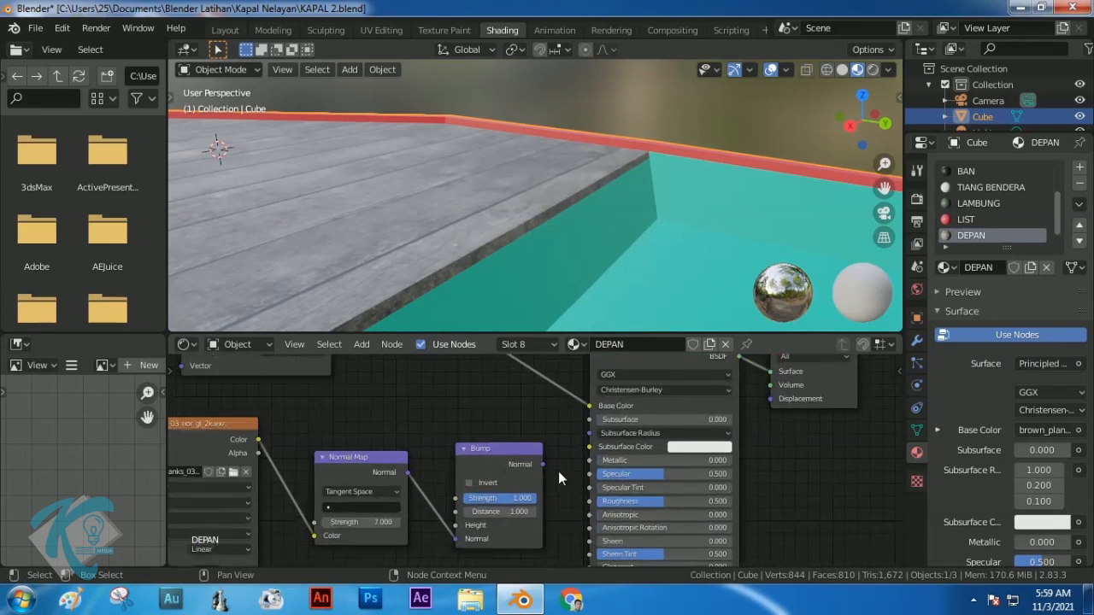
middle_click_drag(573, 458, 589, 369)
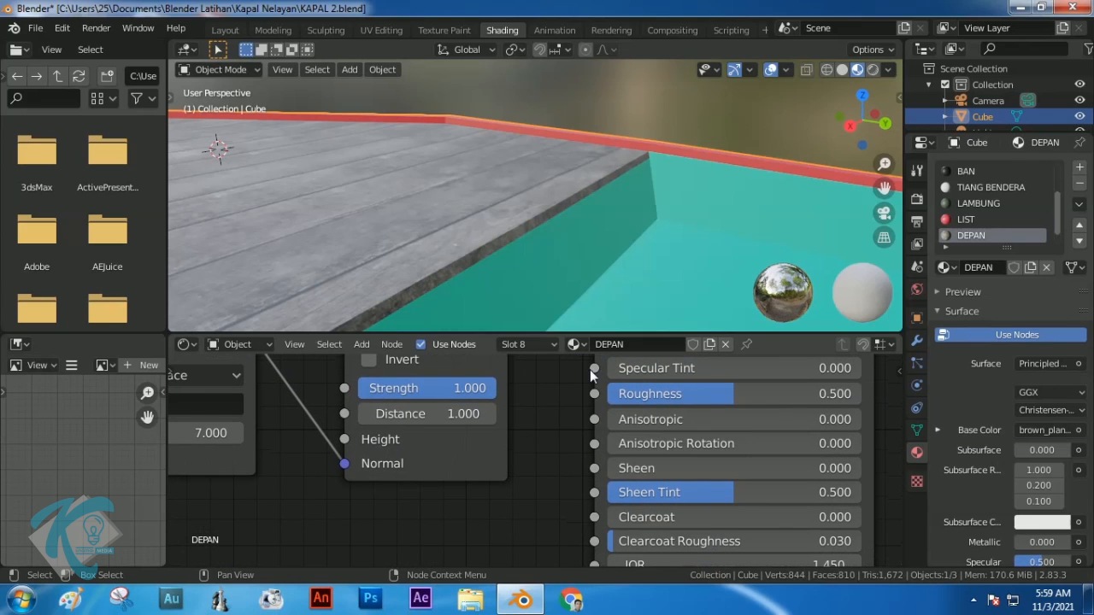
left_click_drag(579, 334, 593, 149)
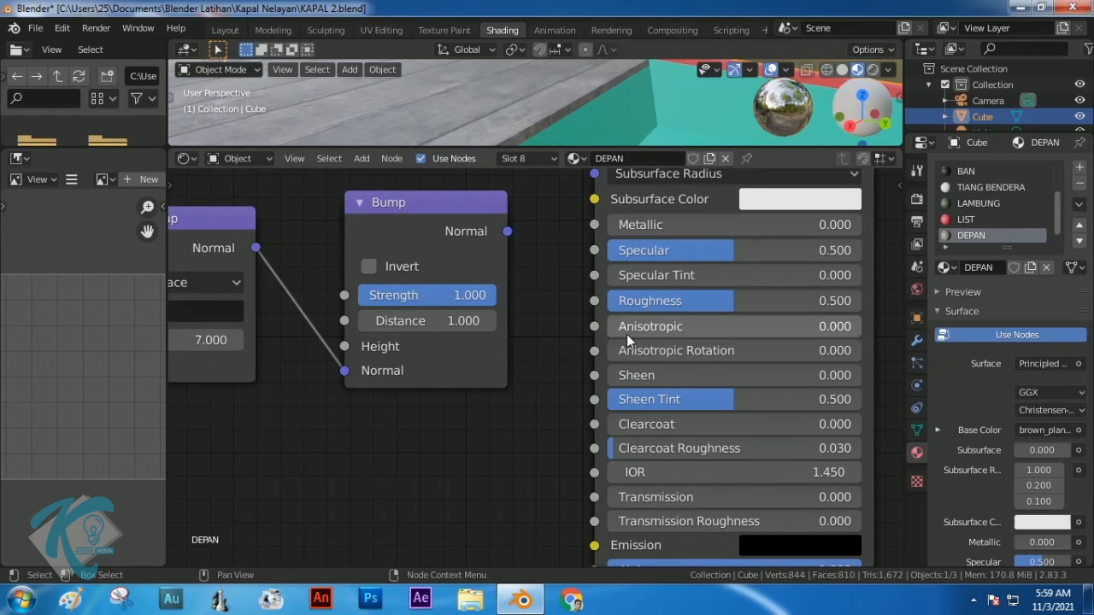
scroll(626, 382, "down", 1)
scroll(556, 339, "down", 1)
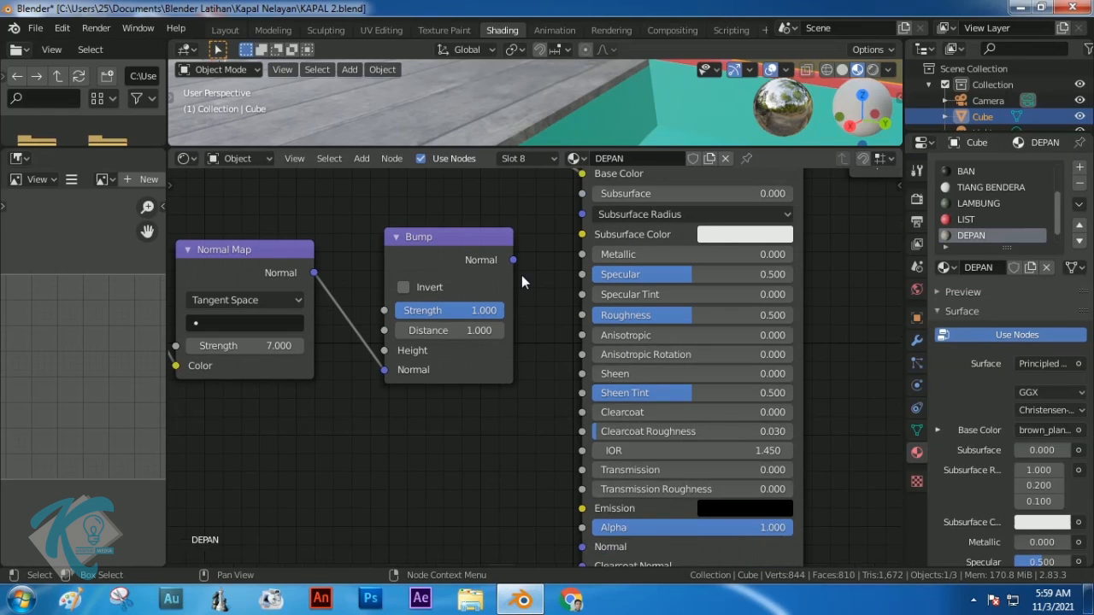
left_click_drag(513, 260, 582, 547)
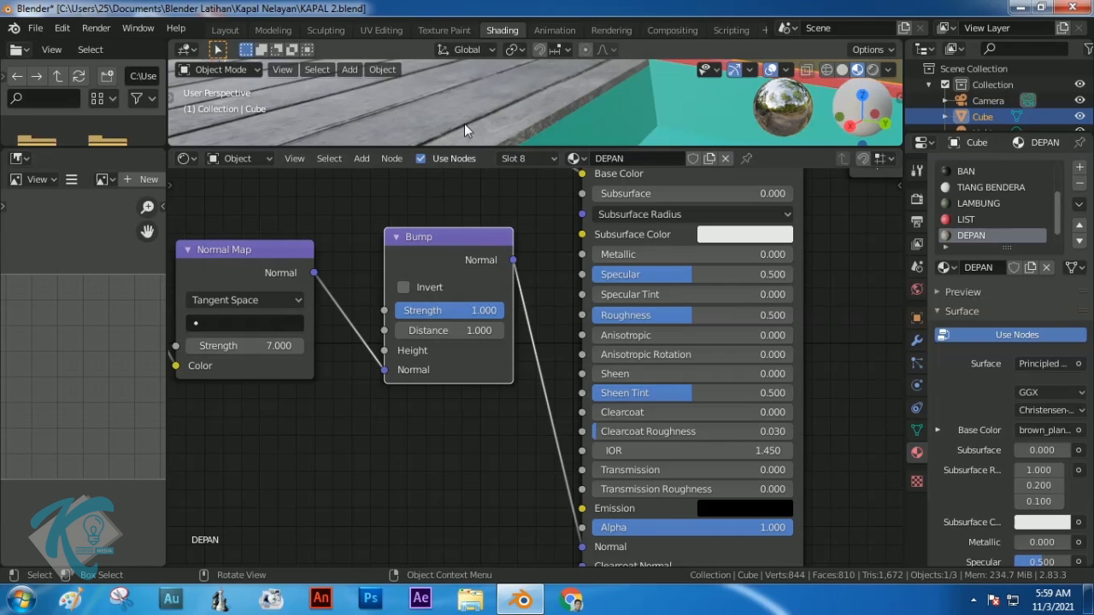
Set DEPAN's Normal Map strength to 7.7 and check the plank relief on the front deck
middle_click_drag(316, 370, 455, 369)
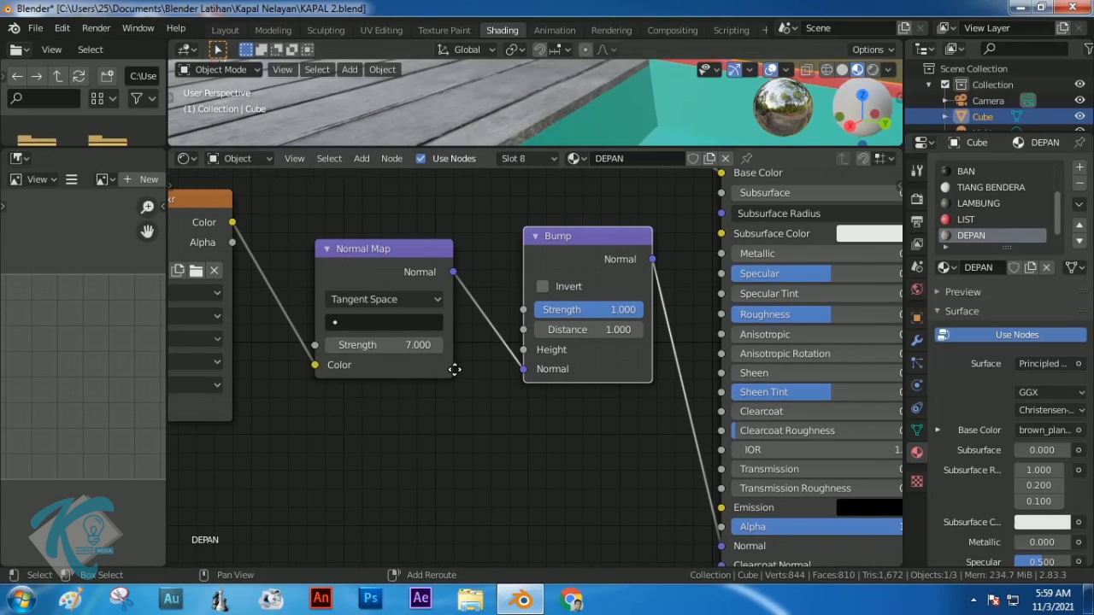
mouse_move(418, 344)
left_mouse_down()
mouse_move(330, 350)
mouse_move(428, 350)
left_mouse_up()
middle_click_drag(477, 117, 547, 137)
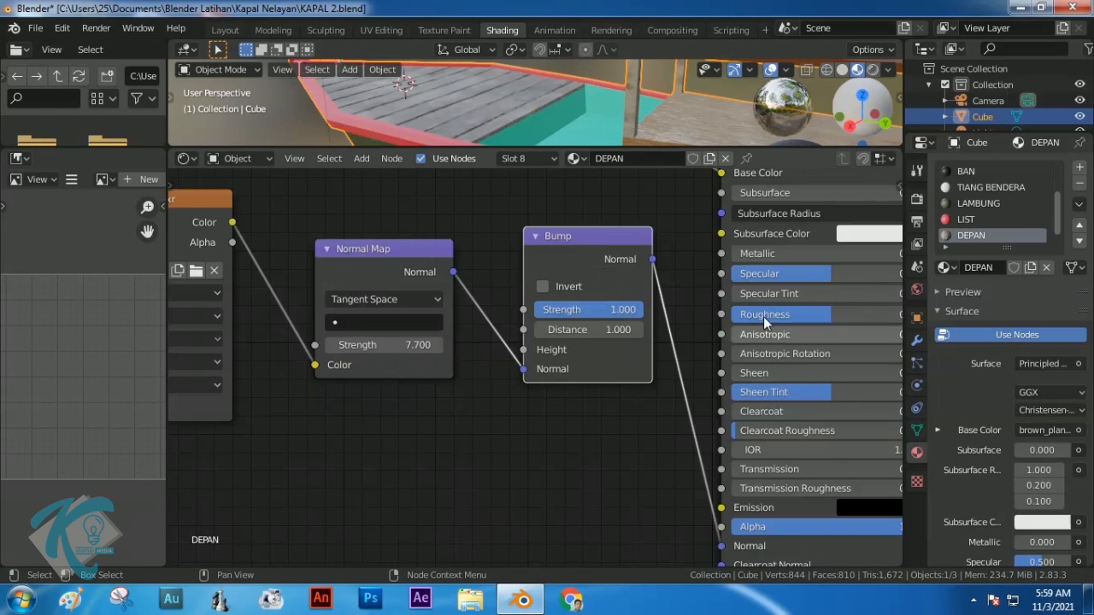
Lower the Roughness slightly and set Specular to 0.509 on DEPAN's Principled BSDF
mouse_move(832, 314)
left_mouse_down()
mouse_move(778, 319)
mouse_move(816, 312)
left_mouse_up()
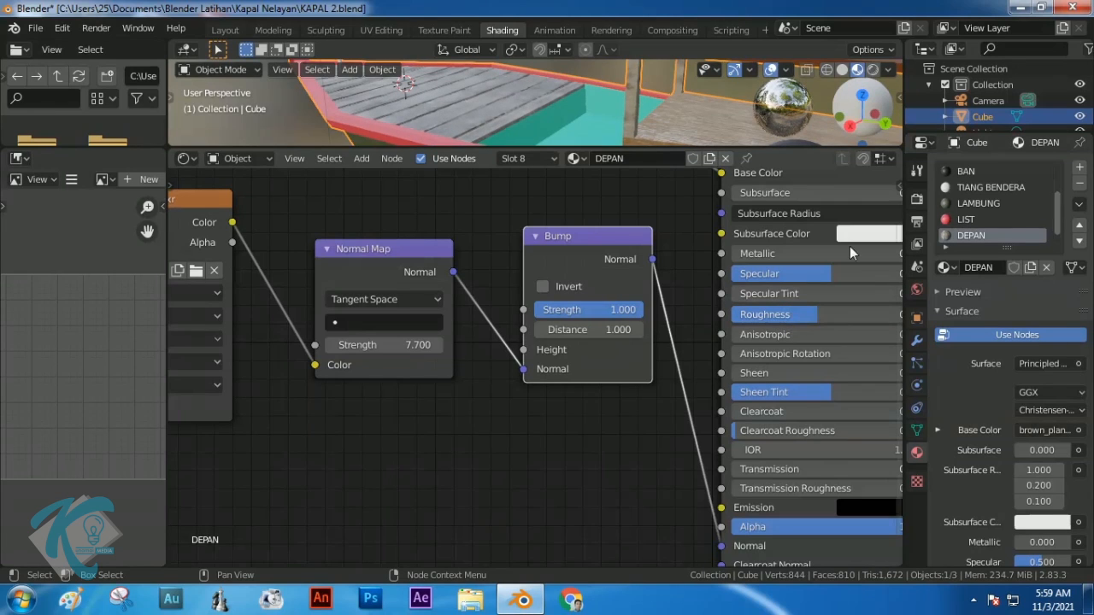
mouse_move(830, 272)
left_mouse_down()
mouse_move(862, 274)
mouse_move(801, 278)
mouse_move(834, 274)
left_mouse_up()
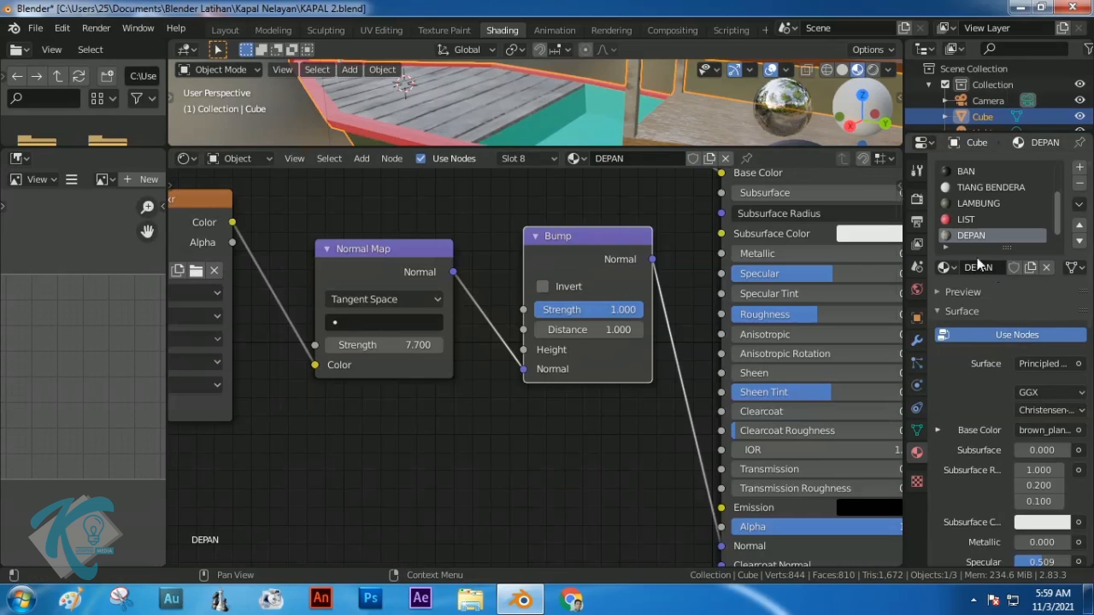
scroll(988, 208, "down", 1)
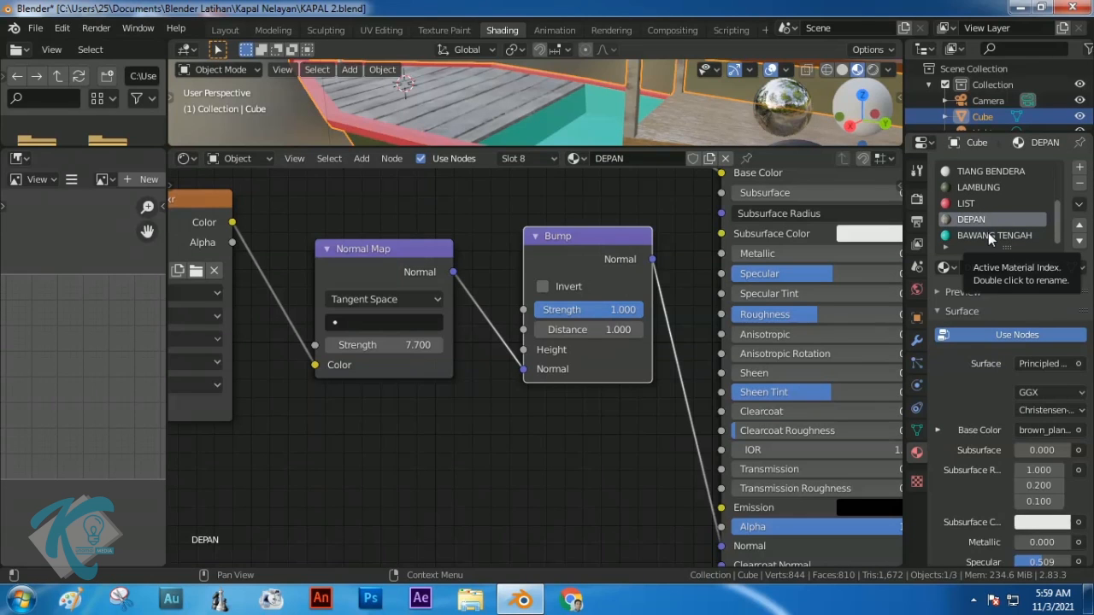
Select the BAWANG TENGAH material and paste the copied plywood image, Normal Map and Bump nodes into its node tree
left_click(989, 233)
key("Home")
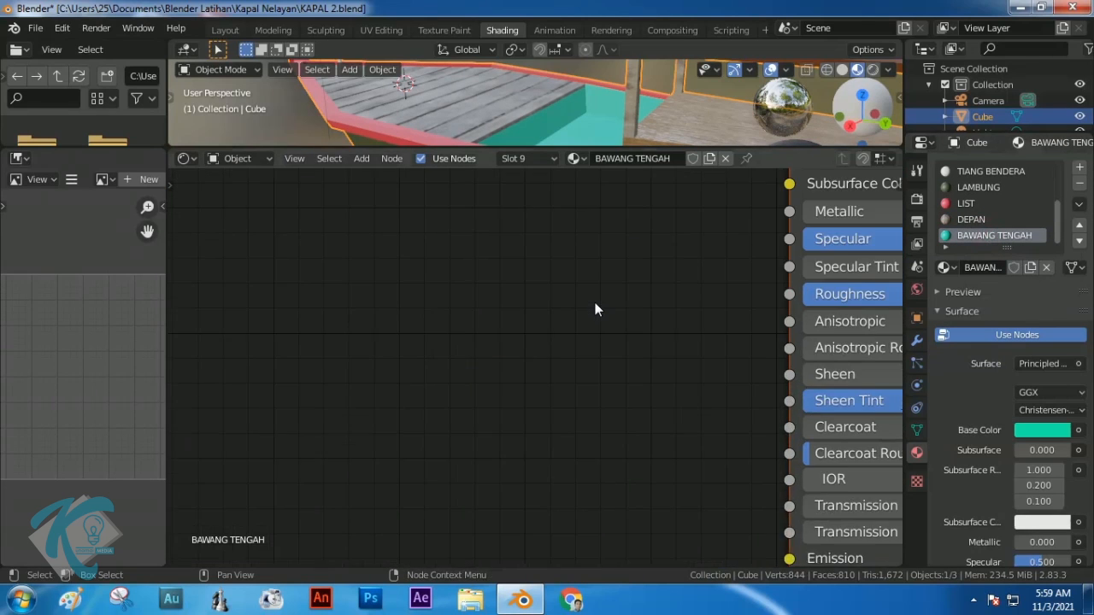
scroll(597, 300, "up", 2)
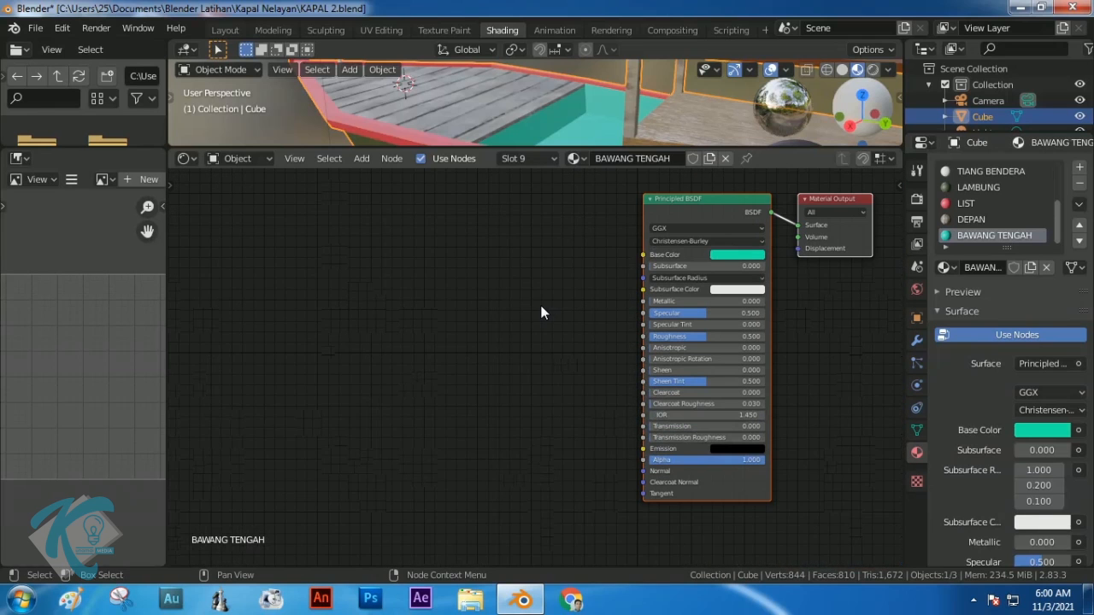
key("ctrl+v")
middle_click_drag(510, 254, 511, 354)
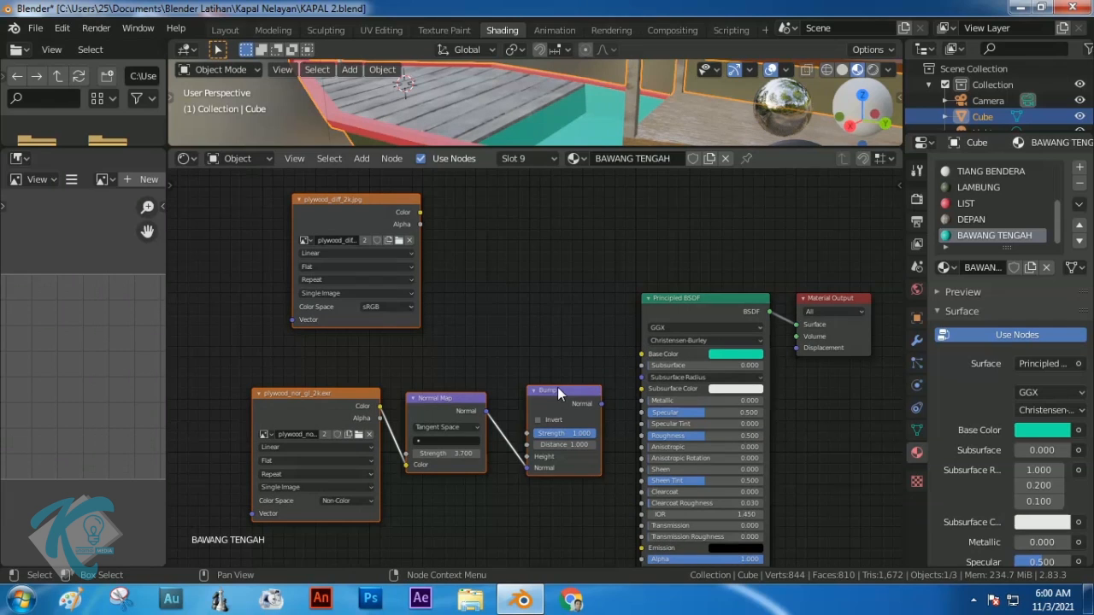
Load dirty_concrete_diff_2k.jpg from the Kapal Bawah folder into BAWANG TENGAH's colour image node
left_click(399, 240)
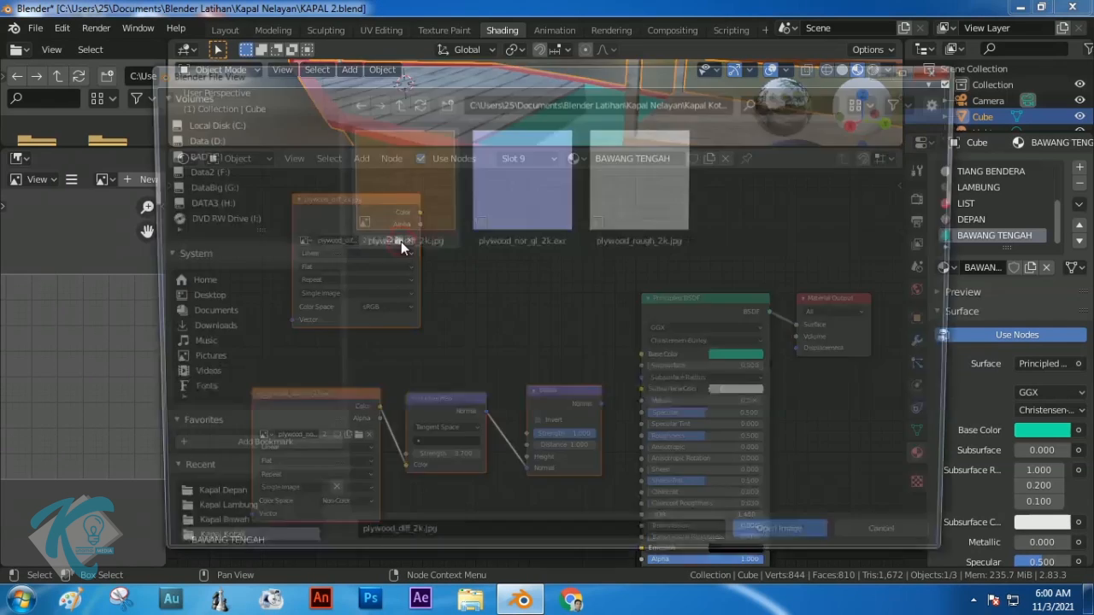
left_click(389, 103)
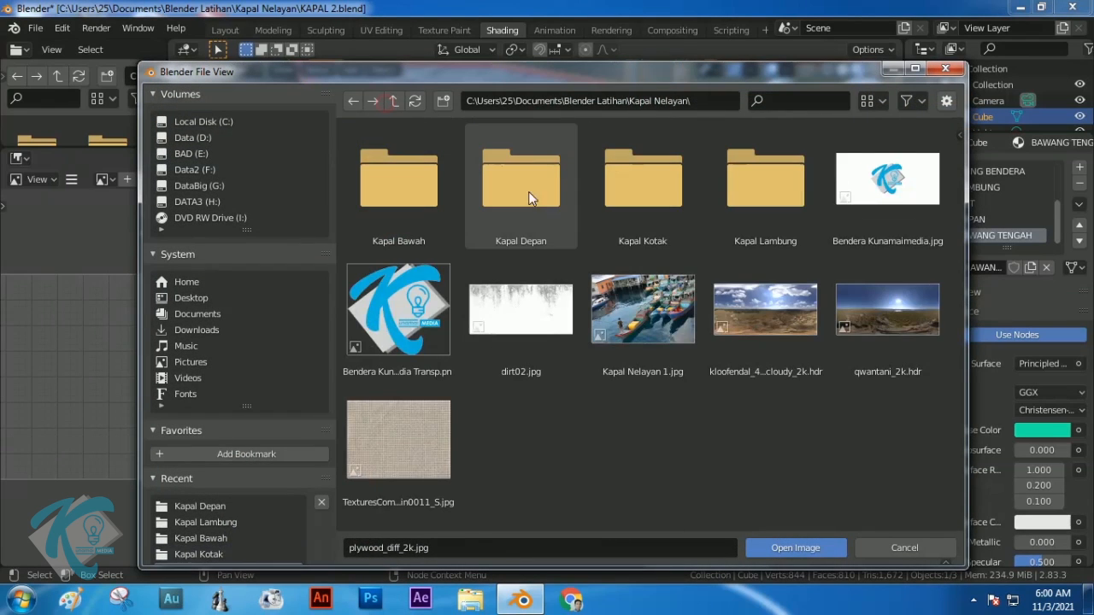
left_click(414, 191)
double_click(419, 189)
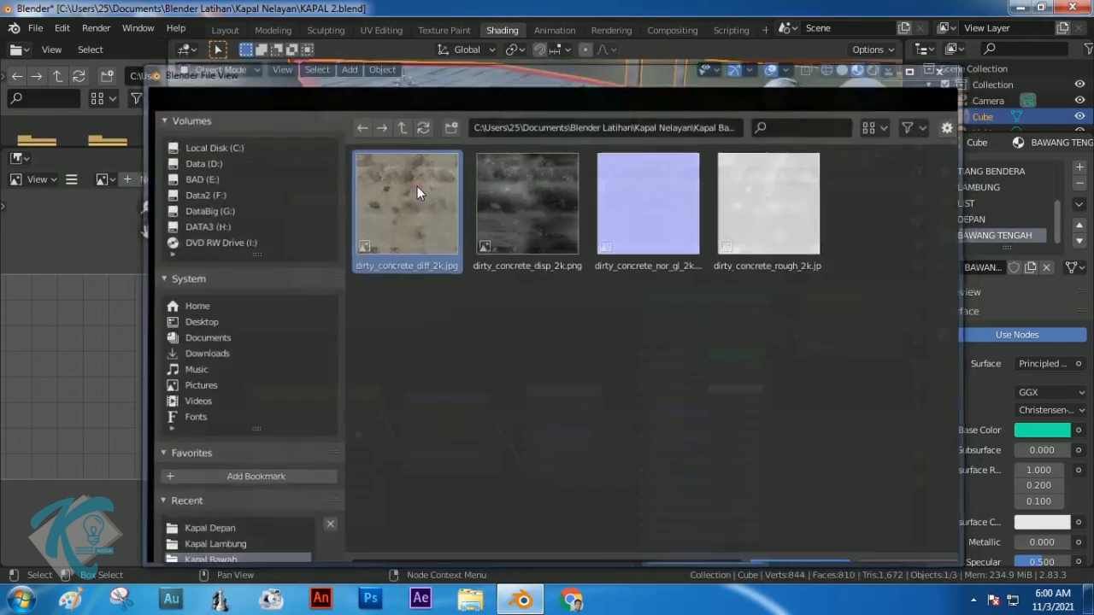
Load dirty_concrete_nor_gl_2k.exr from the Kapal Bawah folder into BAWANG TENGAH's normal image node
left_click(362, 435)
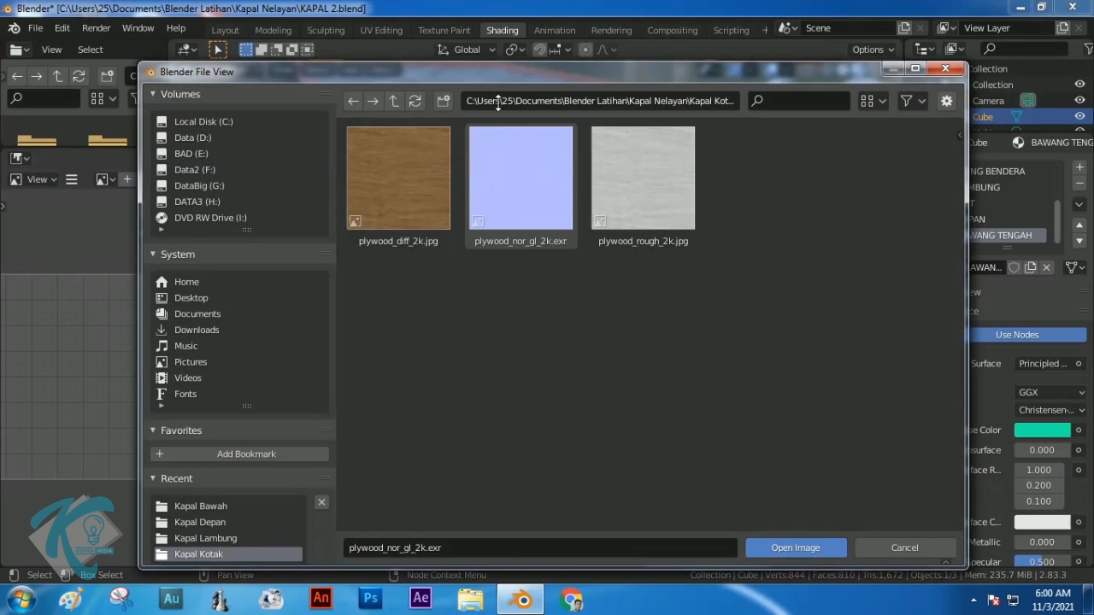
left_click(396, 103)
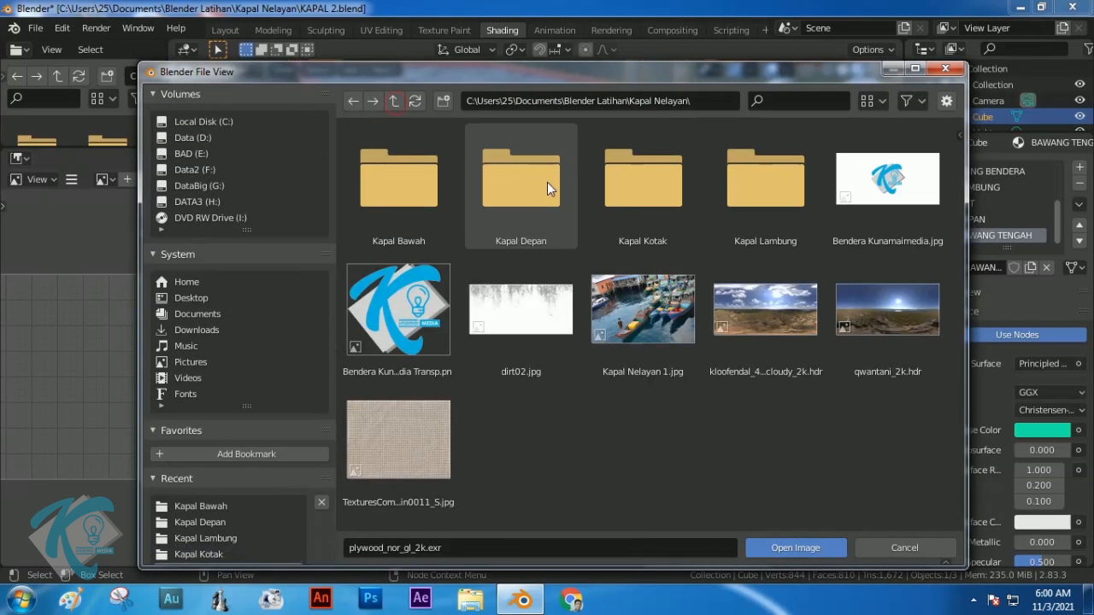
double_click(408, 192)
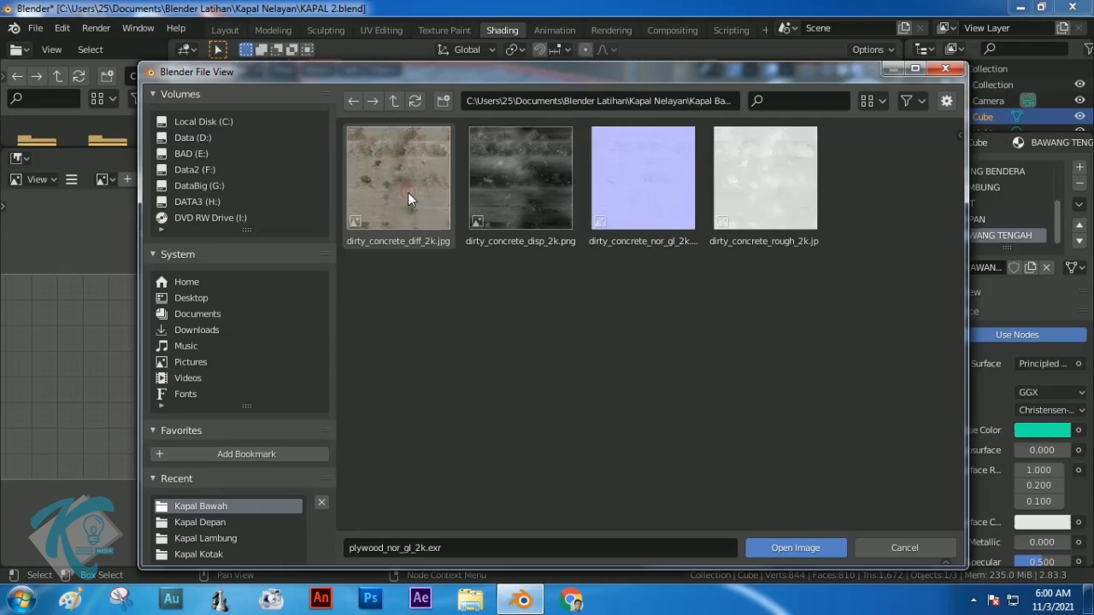
double_click(649, 207)
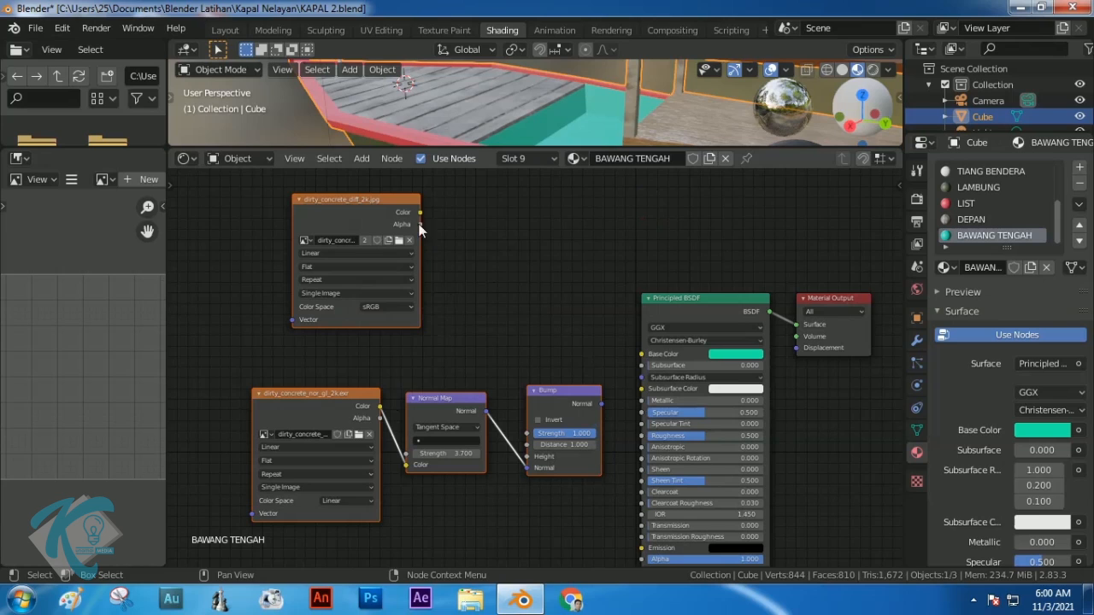
Link the concrete image's Color to Base Color and the Bump node's Normal to Normal on BAWANG TENGAH's Principled BSDF
left_click_drag(419, 213, 641, 353)
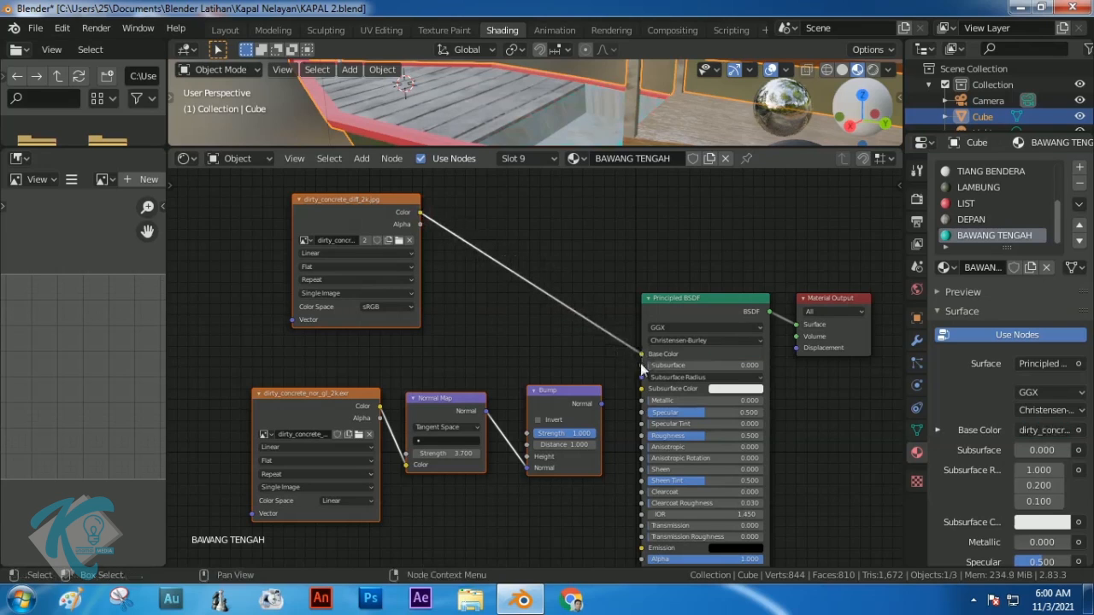
middle_click_drag(721, 435, 704, 342)
left_click_drag(583, 313, 618, 479)
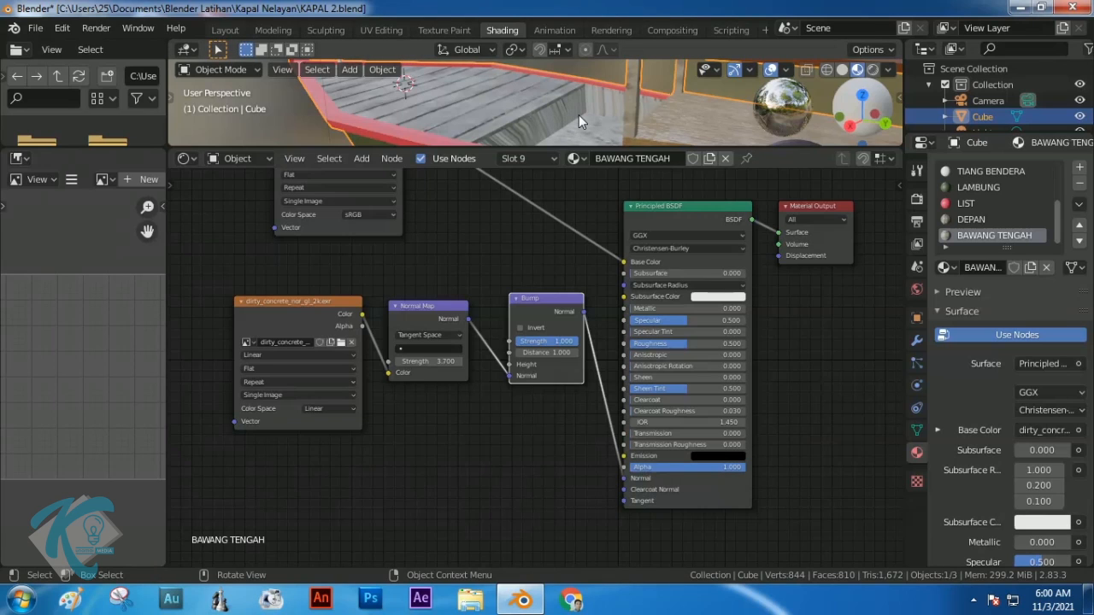
In the UV Editing workspace, select all of the boat's mid-floor faces that share the BAWANG TENGAH material
key("Tab")
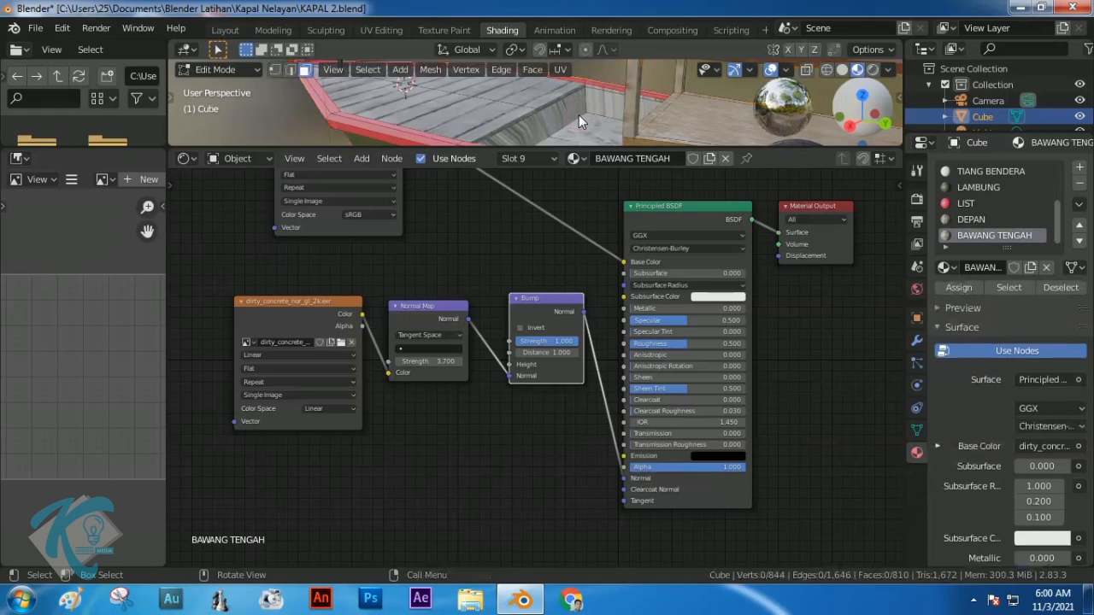
left_click(389, 32)
middle_click_drag(855, 267, 740, 230, "shift")
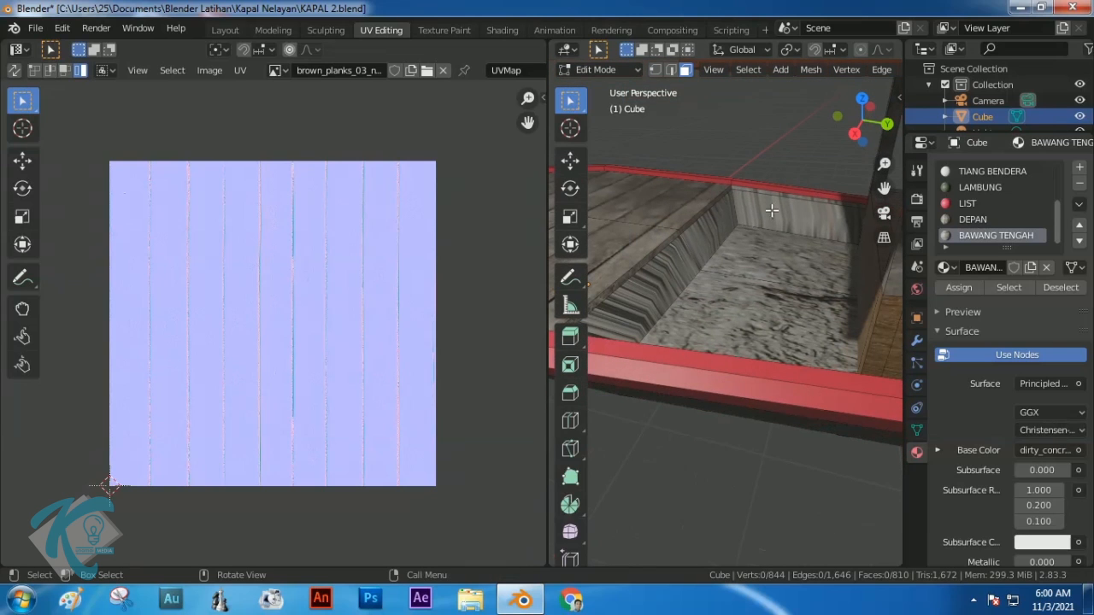
left_click(772, 209)
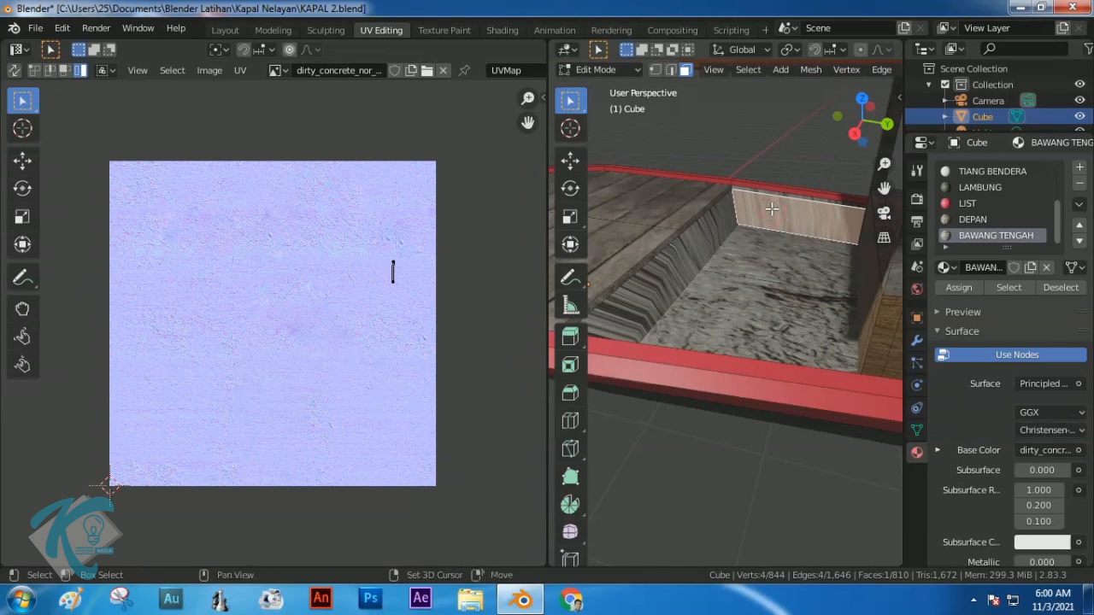
key("shift+g")
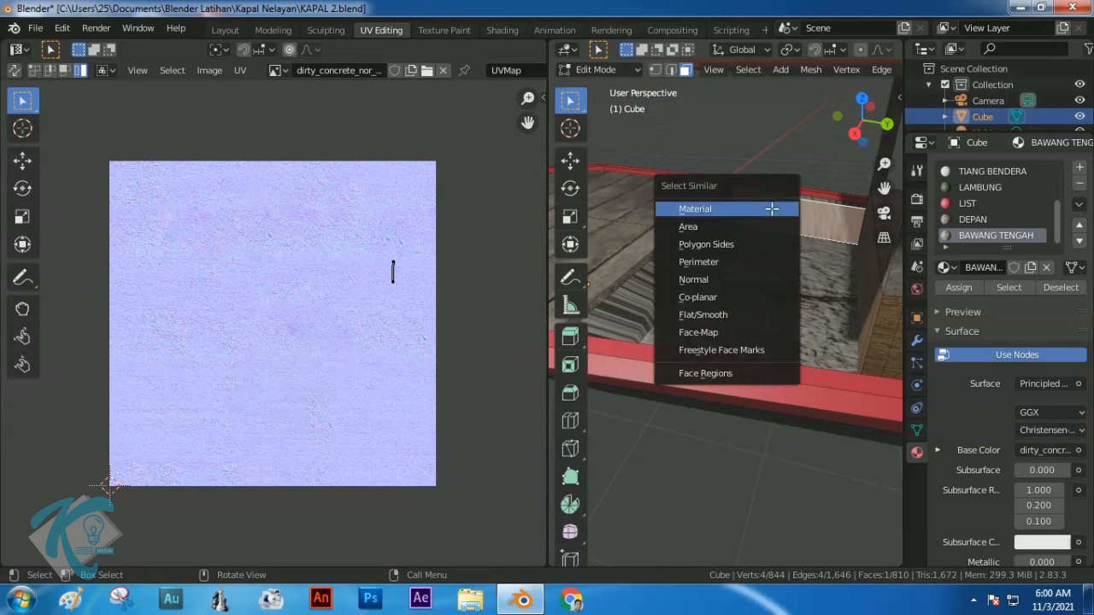
left_click(714, 209)
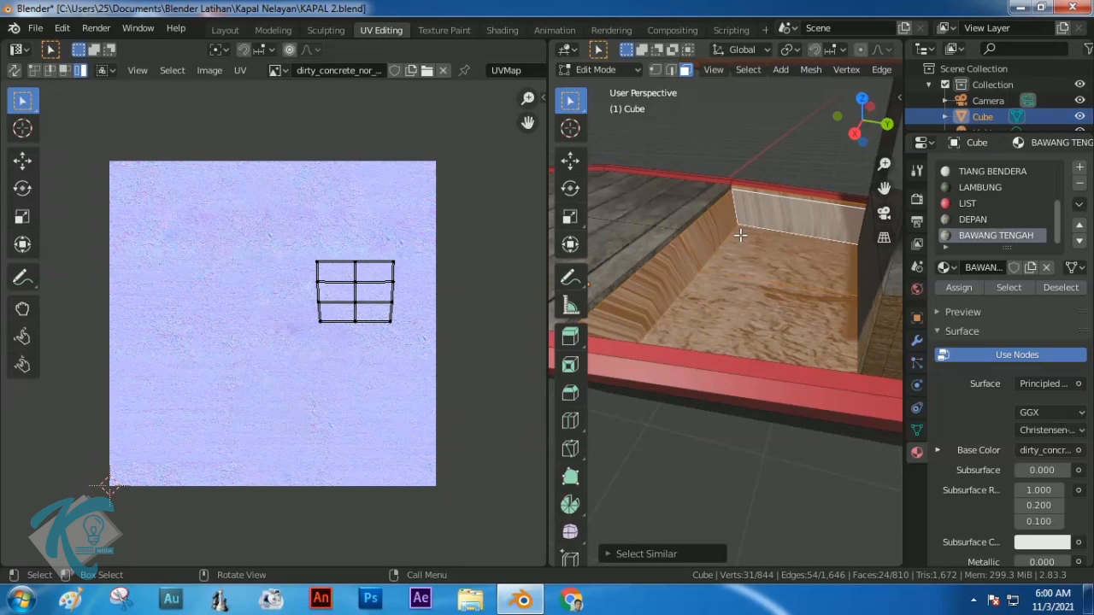
Unwrap the selected mid-floor faces with Smart UV Project at an angle limit of 66, and inspect the concrete texture deselected
key("u")
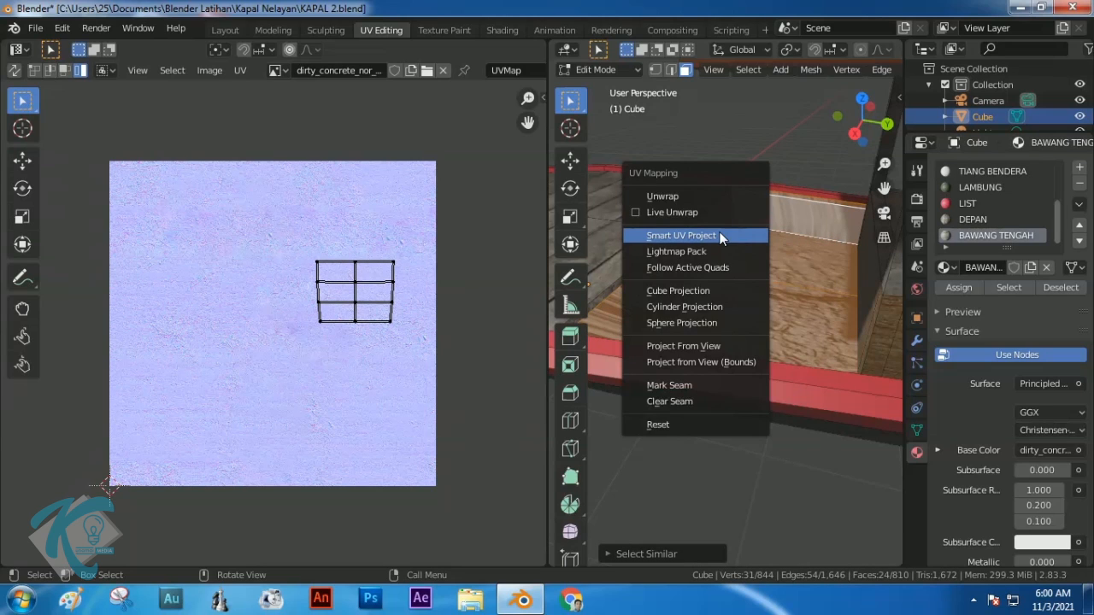
left_click(720, 239)
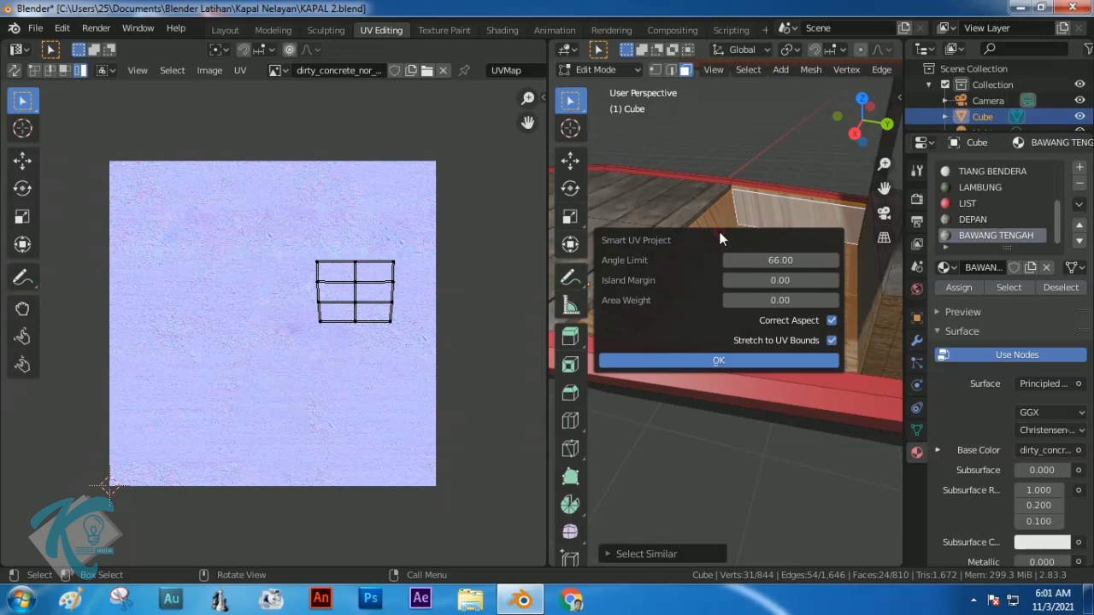
left_click(719, 361)
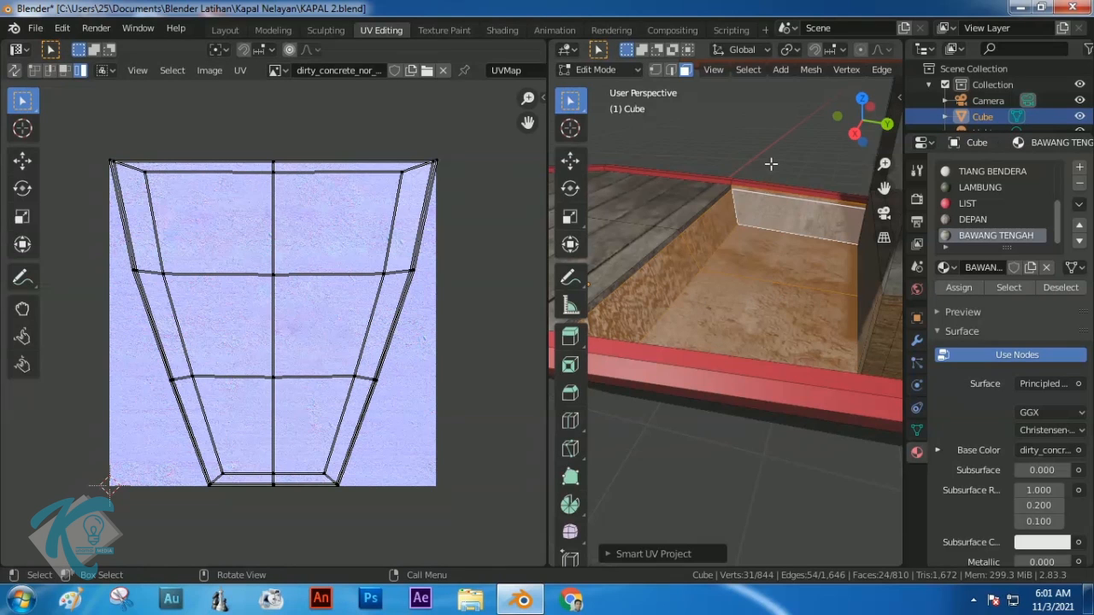
key("alt+a")
middle_click_drag(795, 288, 837, 288)
scroll(817, 256, "up", 3)
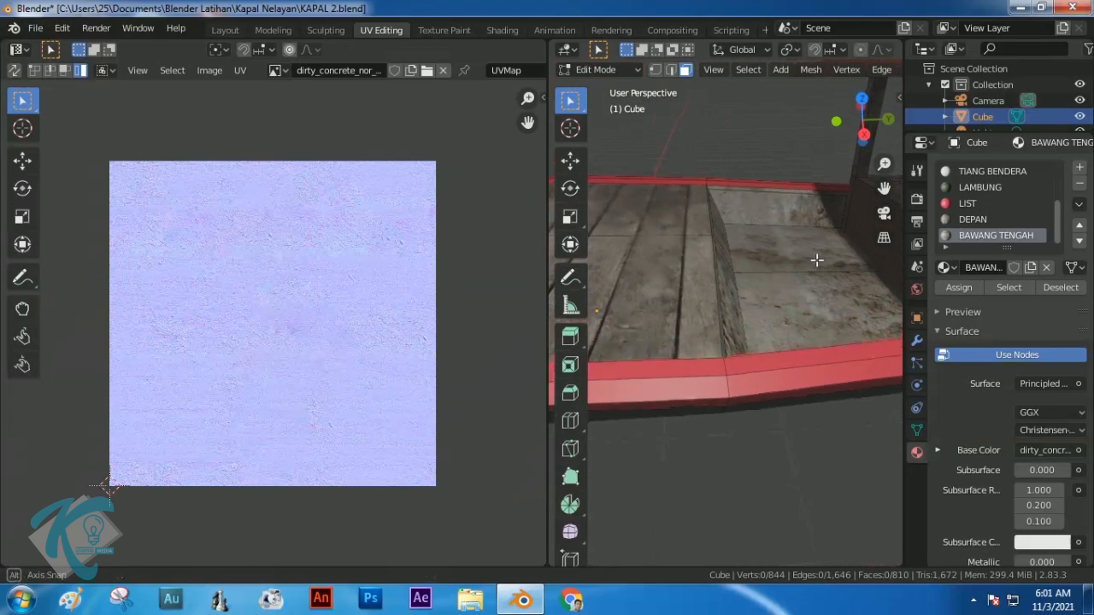
Back in the Shading workspace, set BAWANG TENGAH's Normal Map strength to 1.3 and its Principled BSDF Roughness to 0.309
left_click(502, 31)
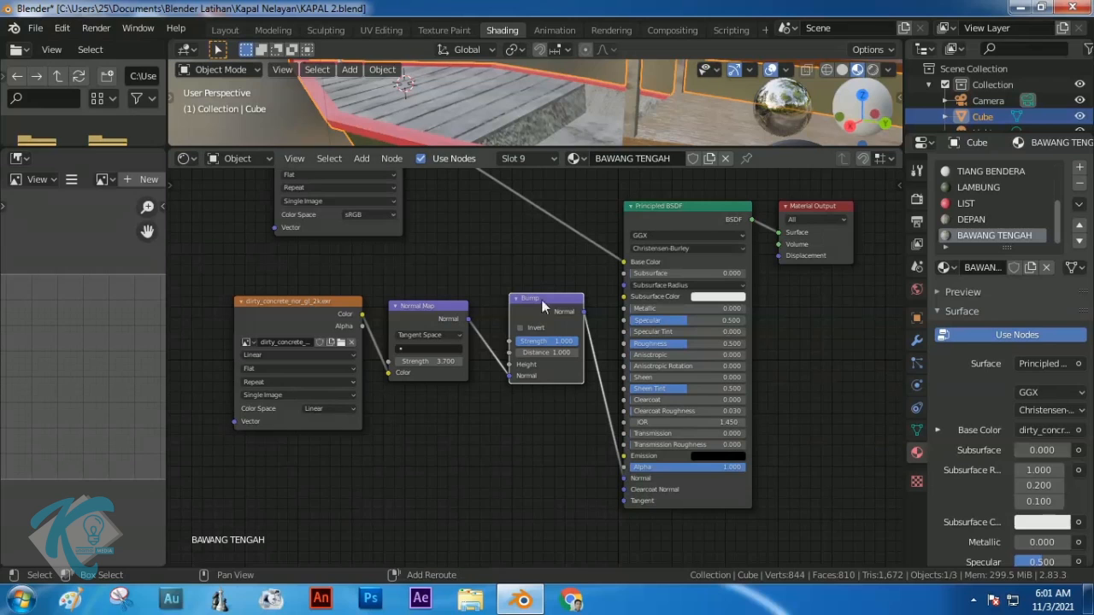
left_click_drag(456, 366, 410, 372)
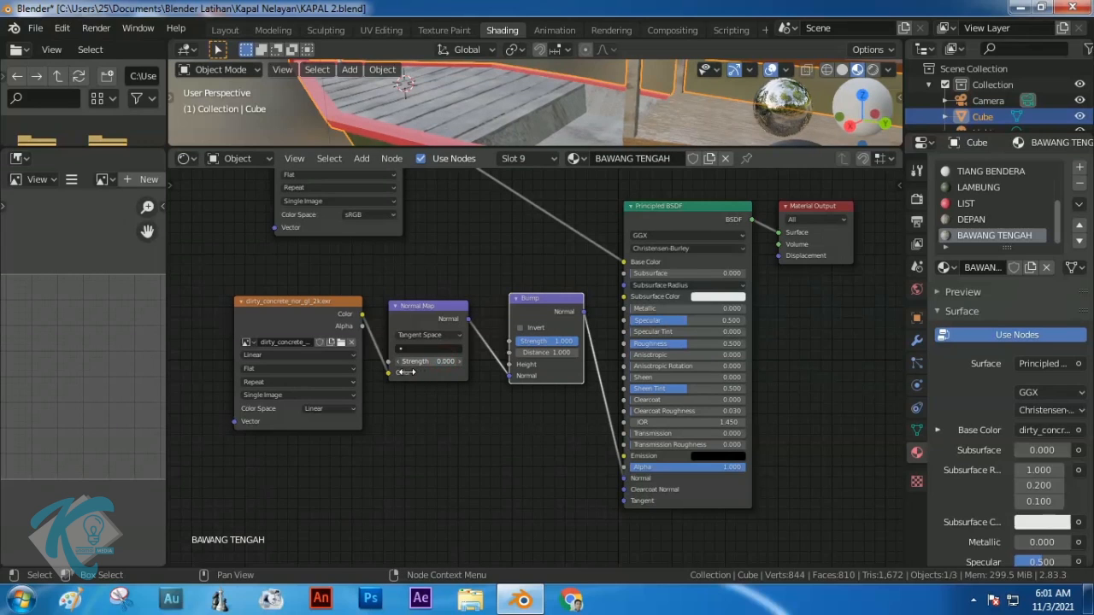
left_click_drag(410, 373, 444, 360)
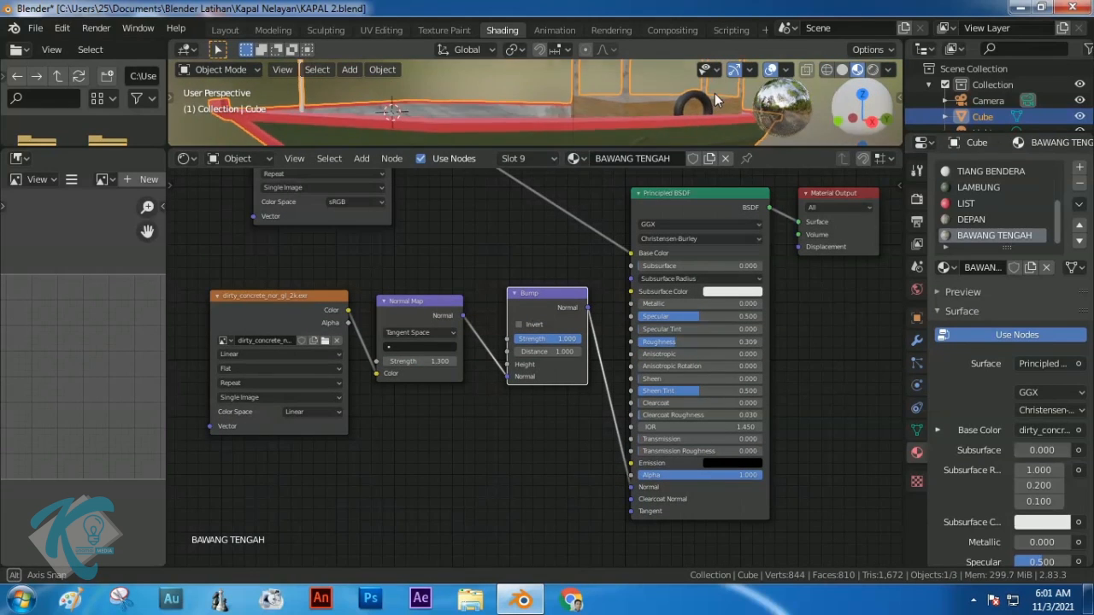
Enlarge the 3D viewport and show the whole textured boat from the side
middle_click_drag(504, 123, 611, 156)
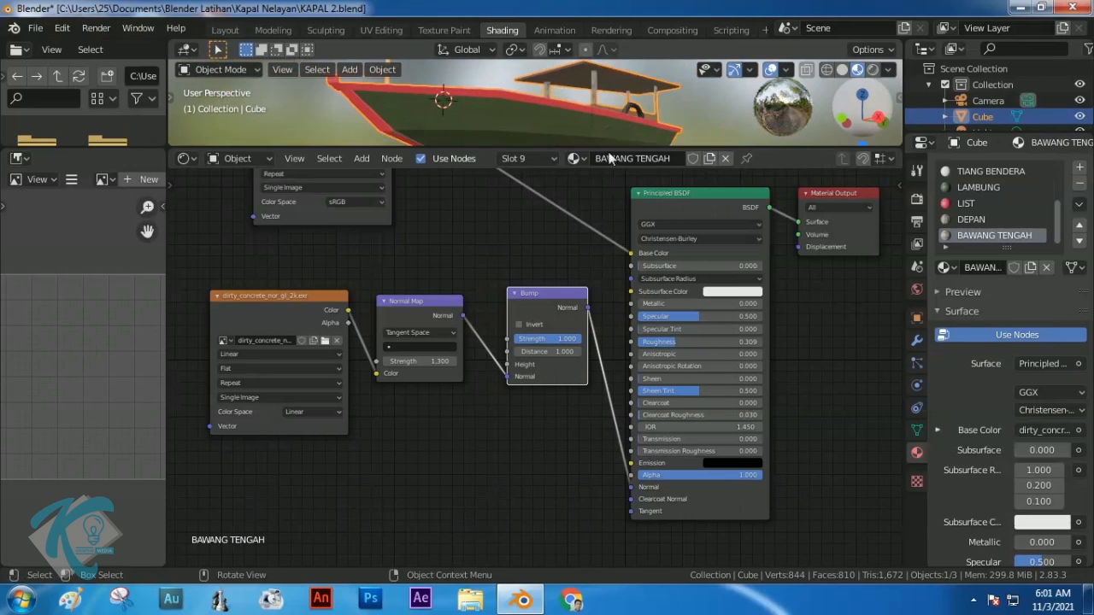
left_click_drag(594, 145, 598, 358)
mouse_move(636, 296)
middle_mouse_down()
mouse_move(623, 317)
mouse_move(633, 332)
mouse_move(644, 280)
middle_mouse_up()
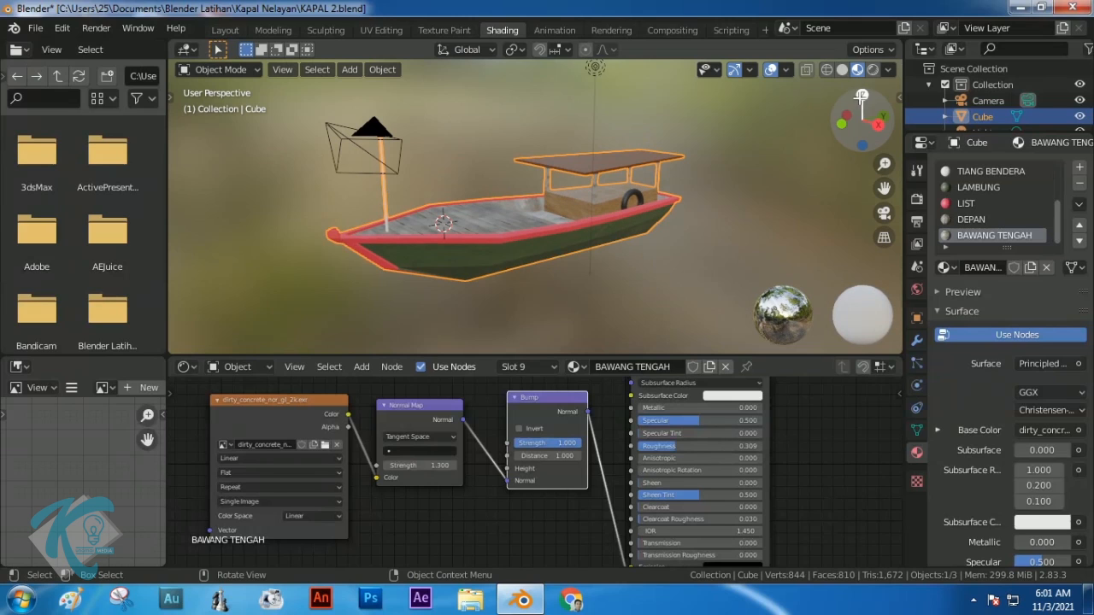
Switch the node editor's shader type to World and deselect the boat
left_click(232, 367)
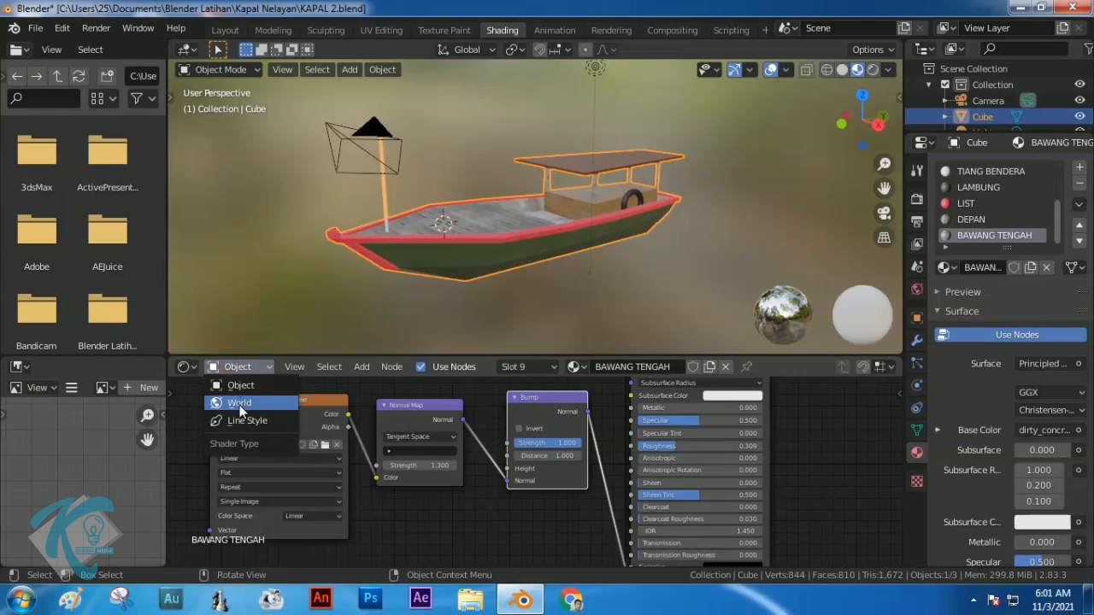
left_click(239, 404)
left_click(776, 153)
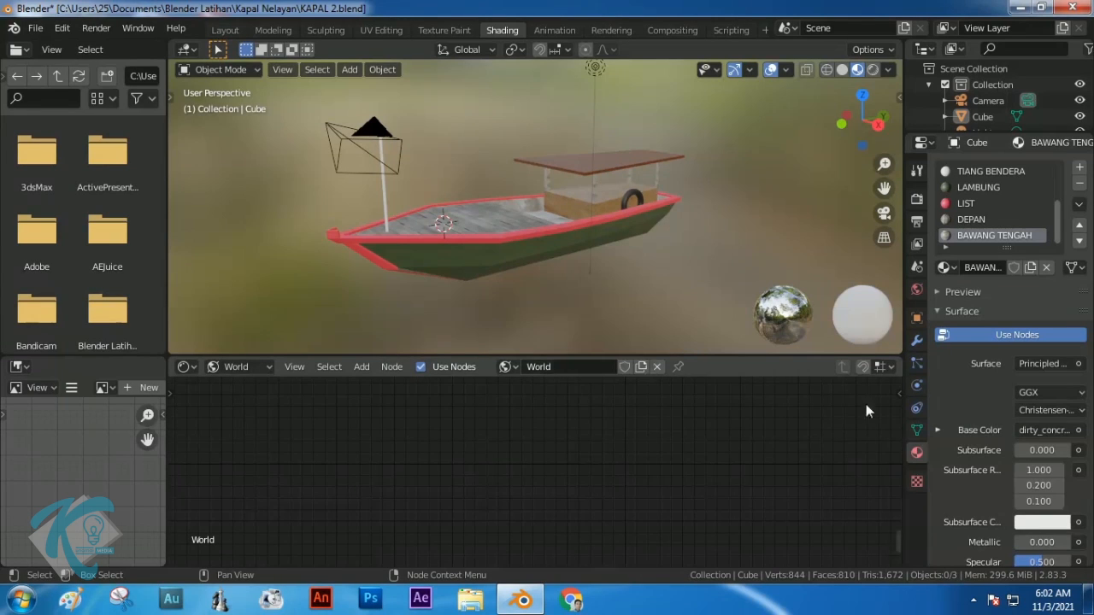
Assign an Environment Texture to the World background's Color and bring the world nodes into view
left_click(917, 292)
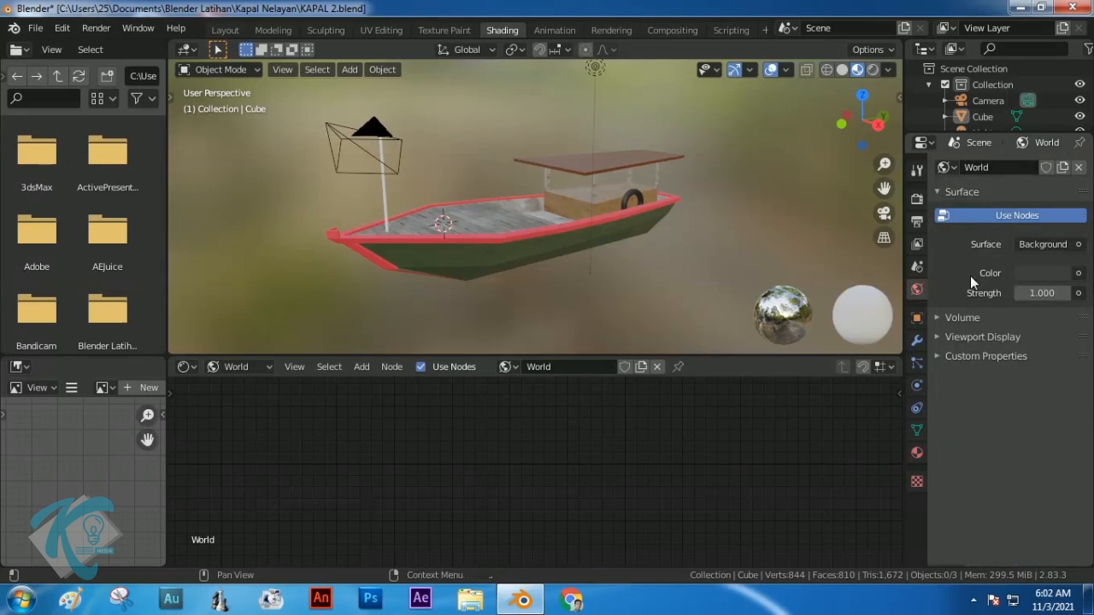
left_click(1079, 272)
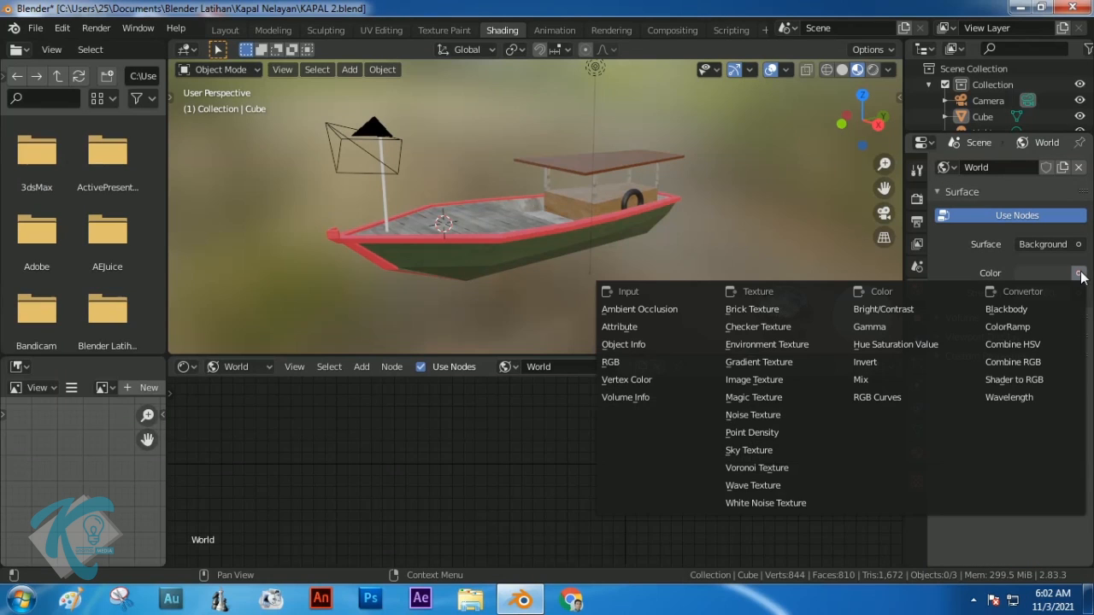
left_click(766, 346)
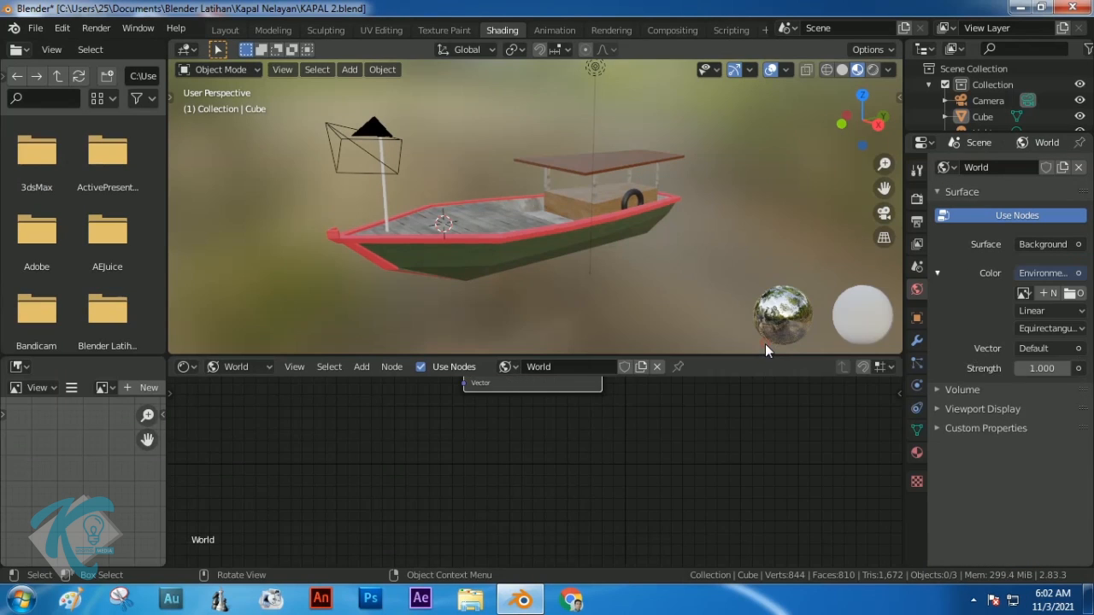
key("Home")
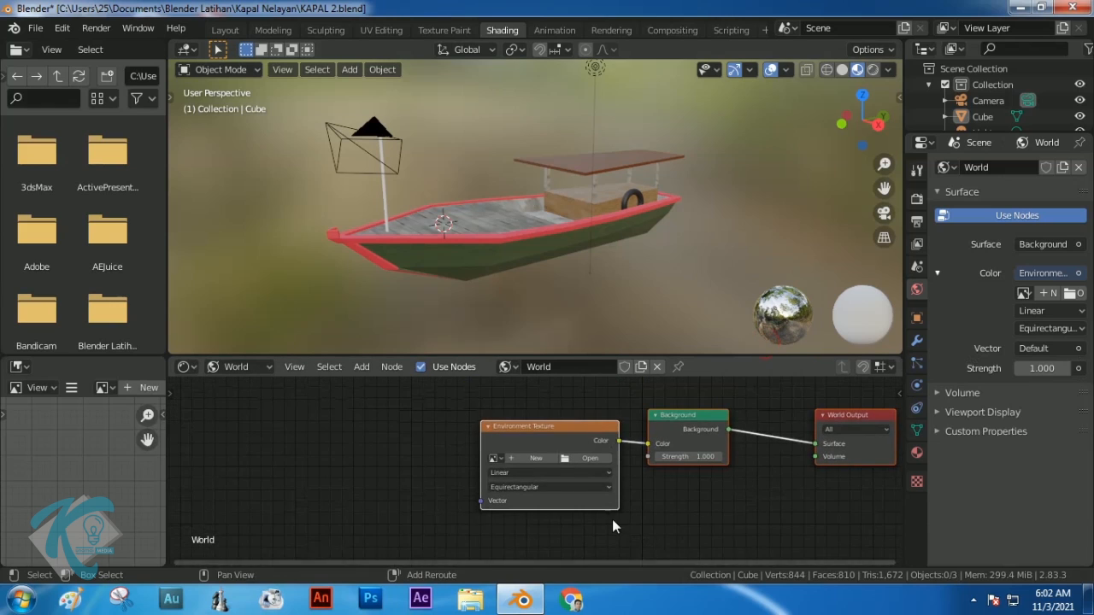
scroll(665, 459, "down", 7)
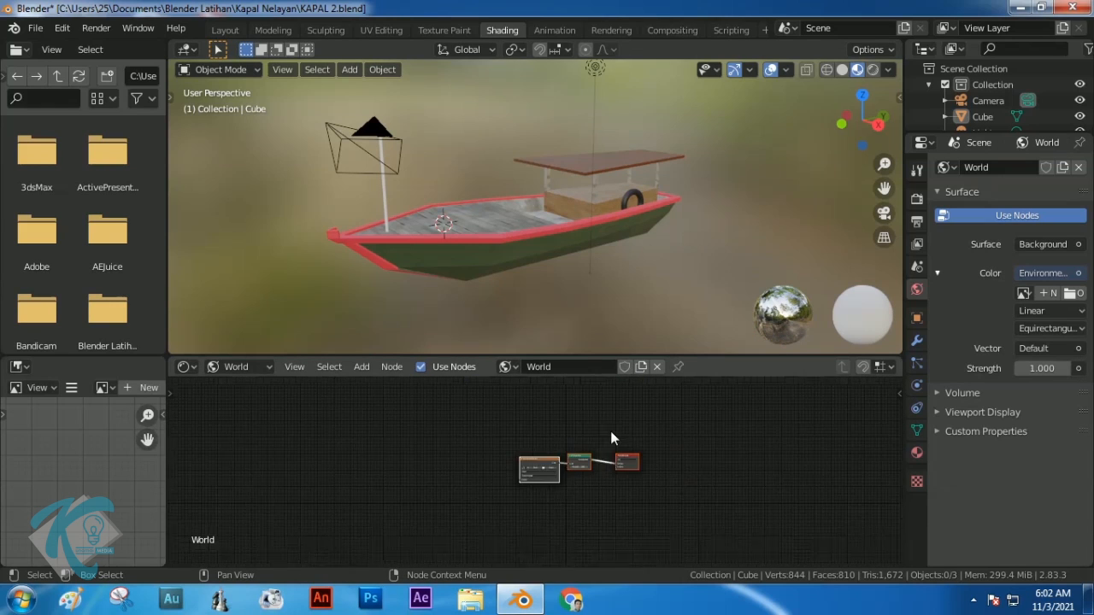
scroll(603, 449, "down", 1)
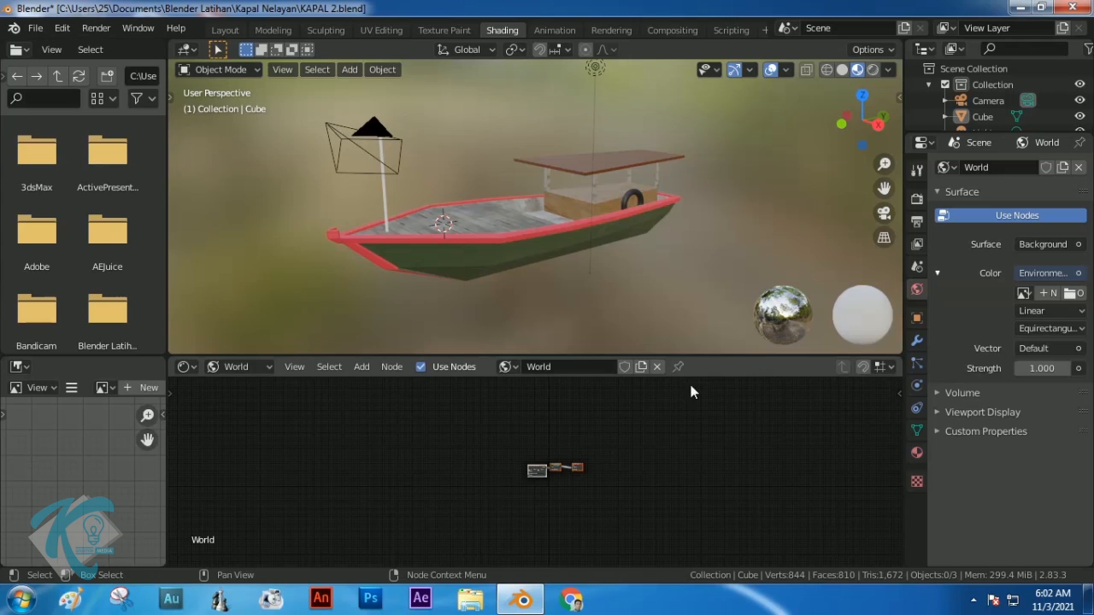
middle_click_drag(696, 447, 637, 435)
scroll(530, 475, "up", 6)
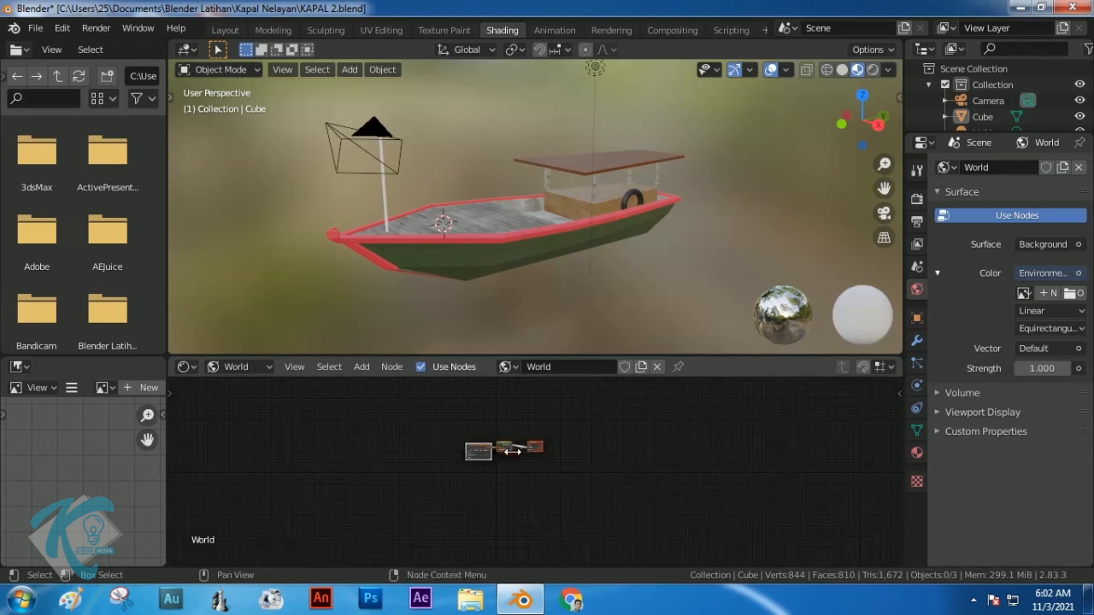
Load kloofendal_48d_partly_cloudy_2k.hdr into the world's Environment Texture and display the 3D viewport in Rendered shading
key("Home")
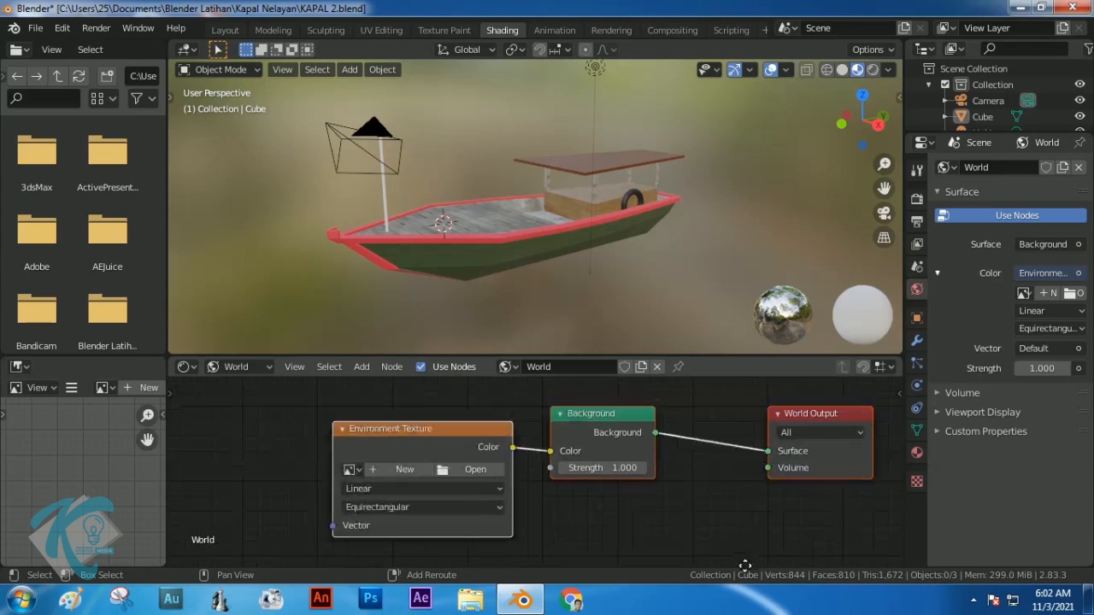
middle_click_drag(561, 501, 554, 483)
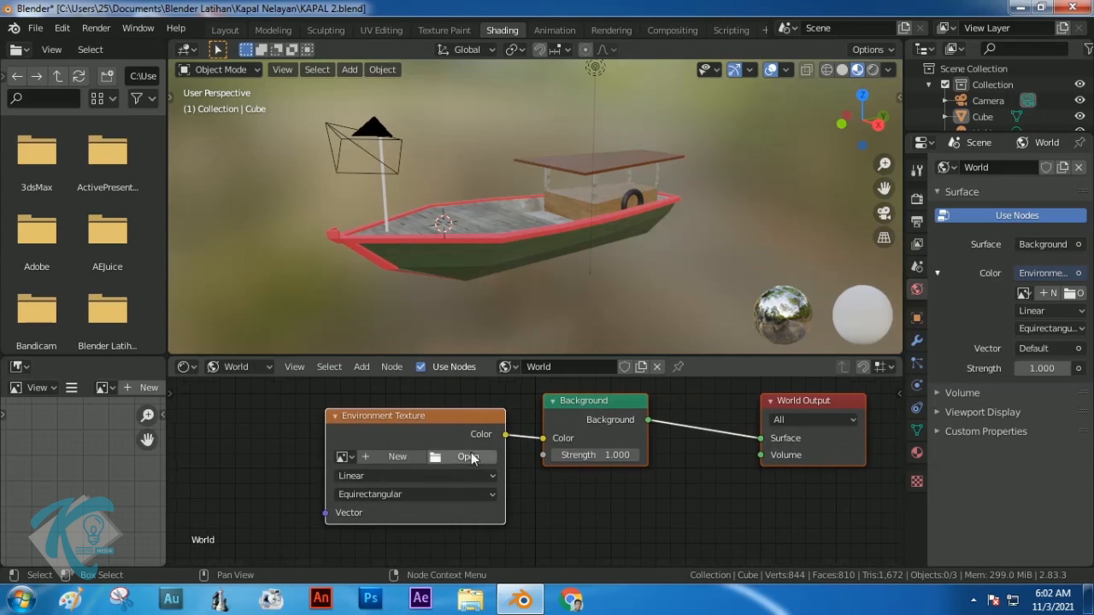
left_click(469, 458)
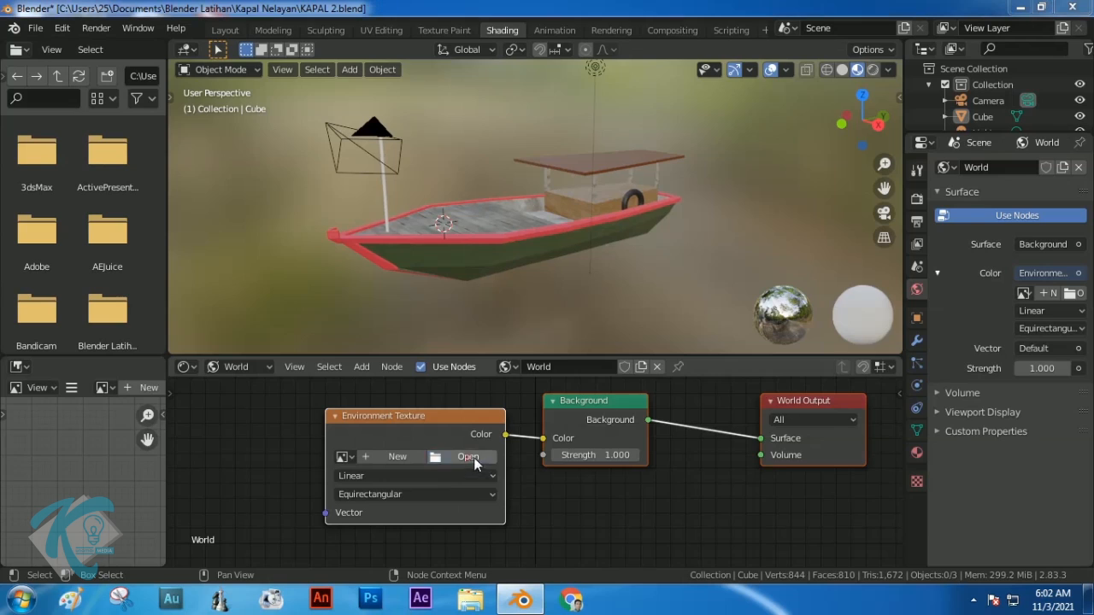
left_click(781, 384)
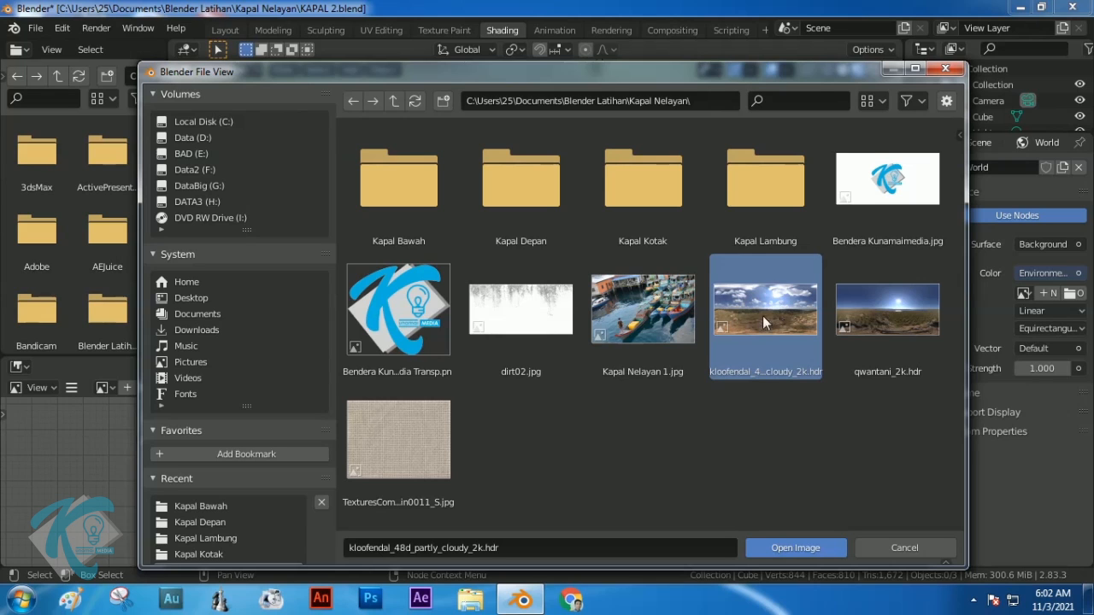
left_click(809, 550)
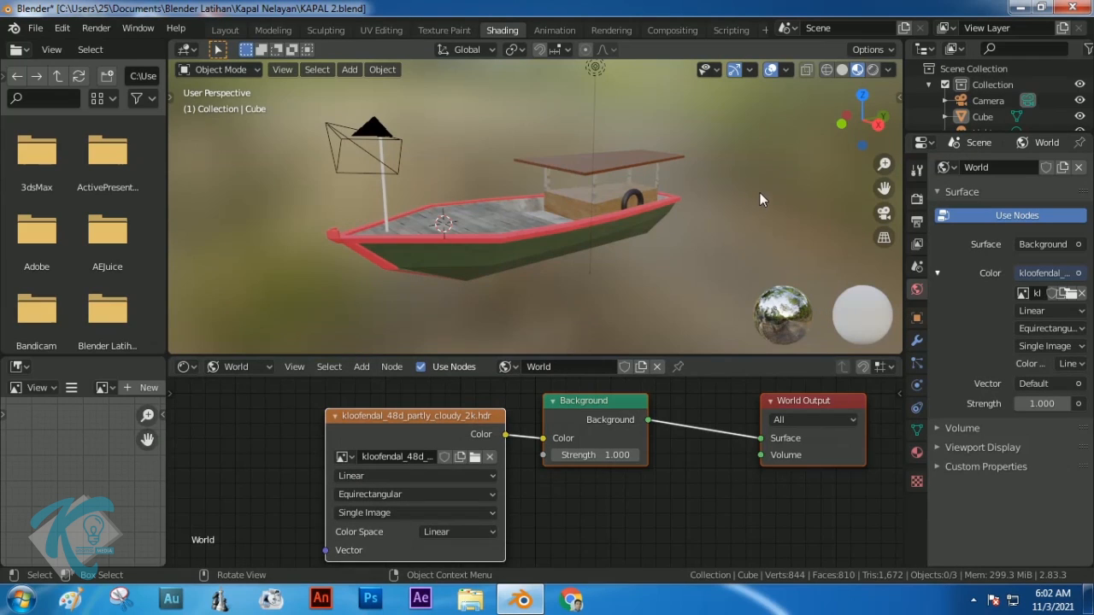
left_click(872, 70)
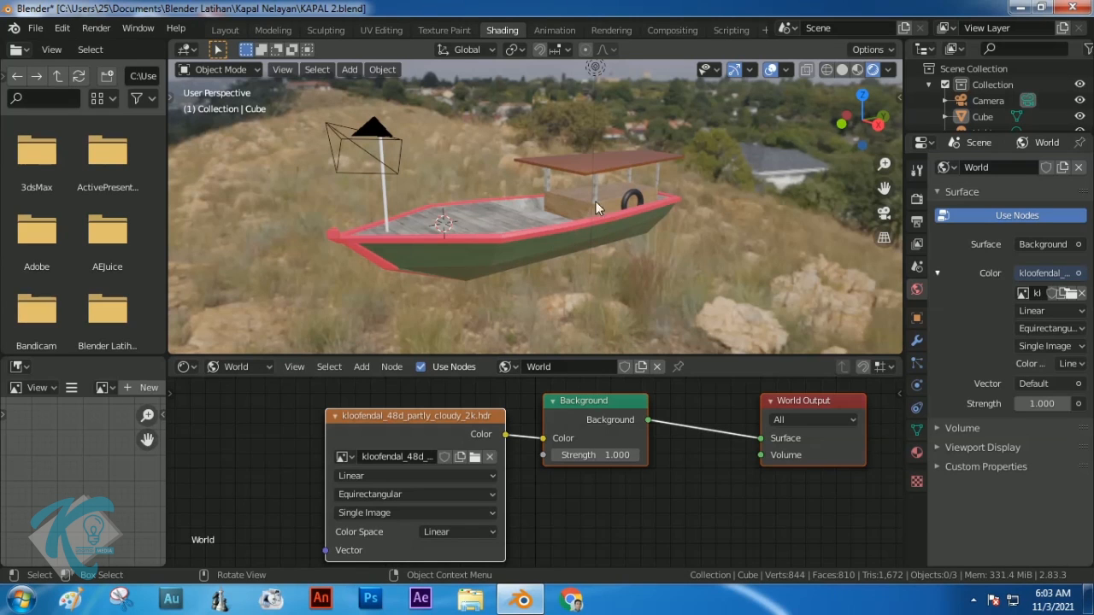
Select the boat and apply Shade Smooth to it, checking the hull and cabin surfaces
scroll(610, 195, "up", 5)
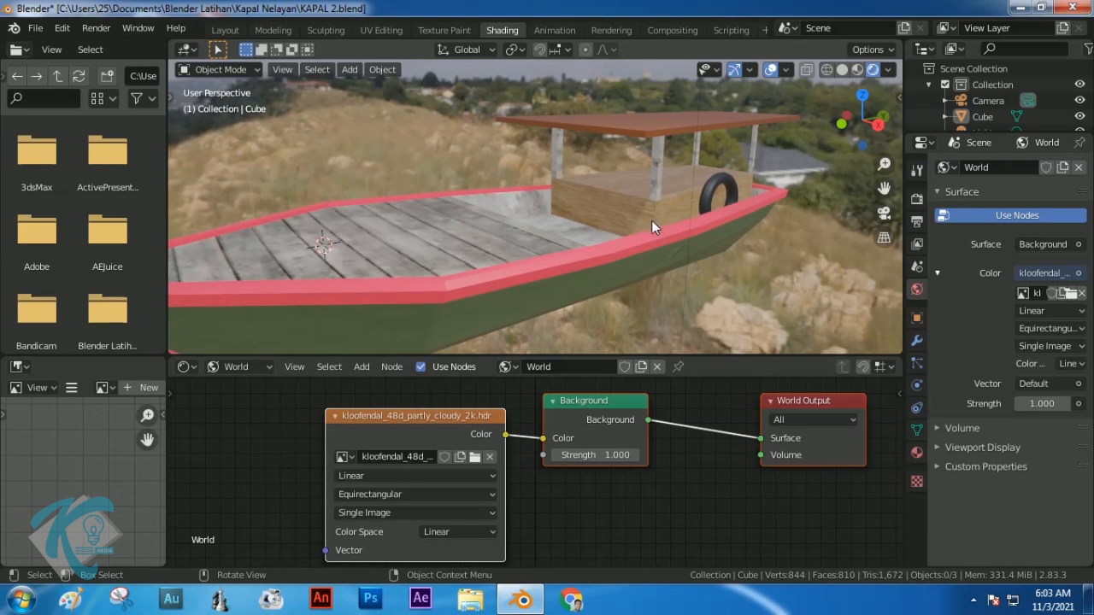
left_click(554, 296)
right_click(547, 295)
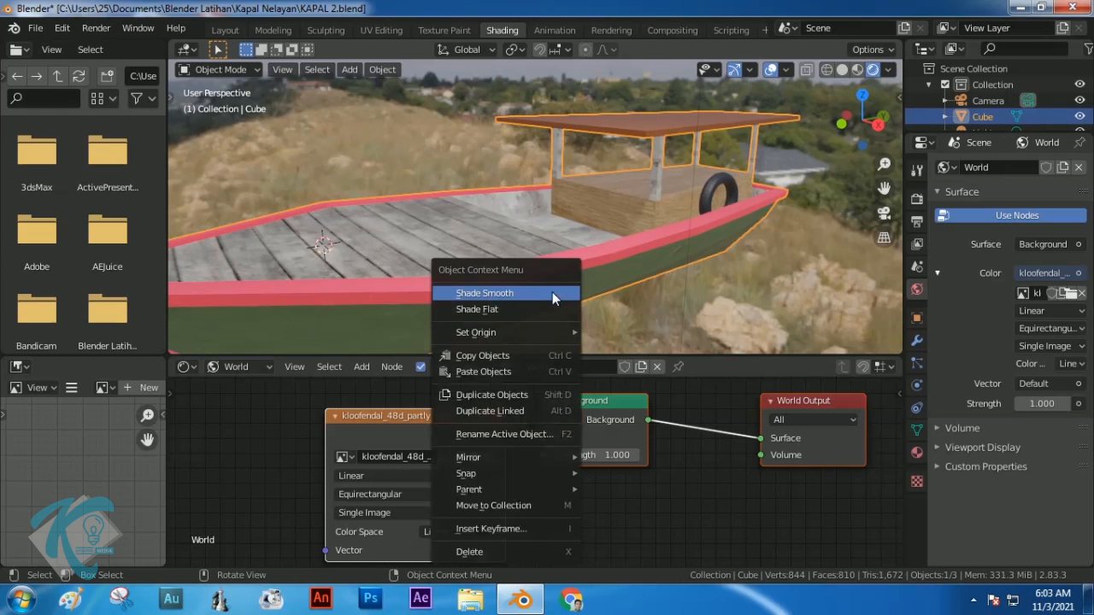
left_click(504, 294)
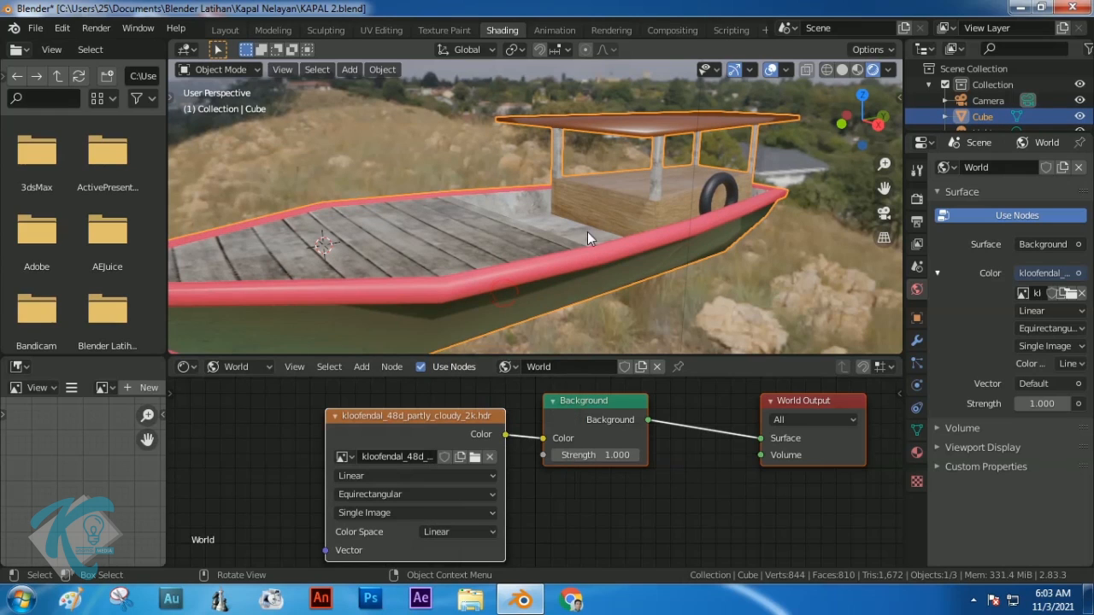
mouse_move(579, 266)
middle_mouse_down()
mouse_move(603, 227)
mouse_move(640, 203)
mouse_move(709, 229)
mouse_move(596, 260)
middle_mouse_up()
scroll(601, 255, "down", 5)
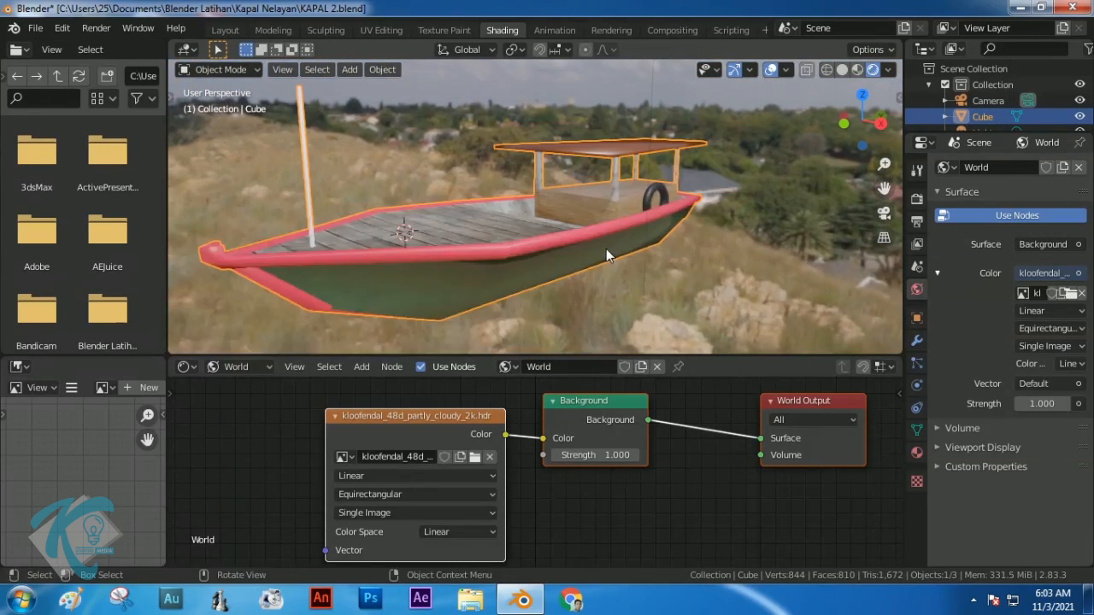
Enable Cavity in the Solid viewport shading options and return the viewport to Rendered shading
left_click(842, 70)
left_click(889, 69)
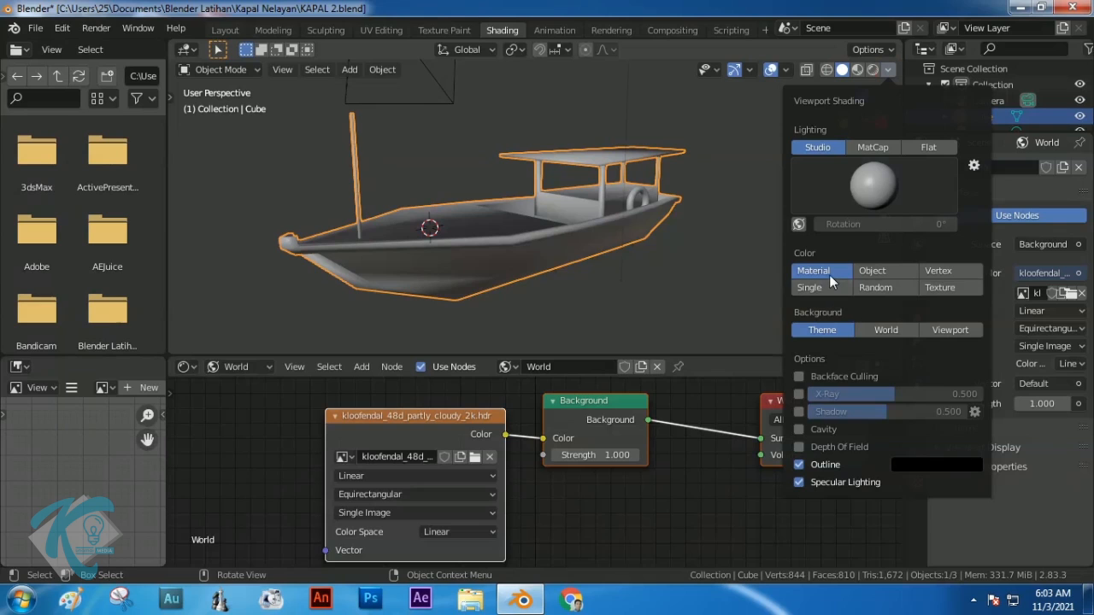
left_click(799, 430)
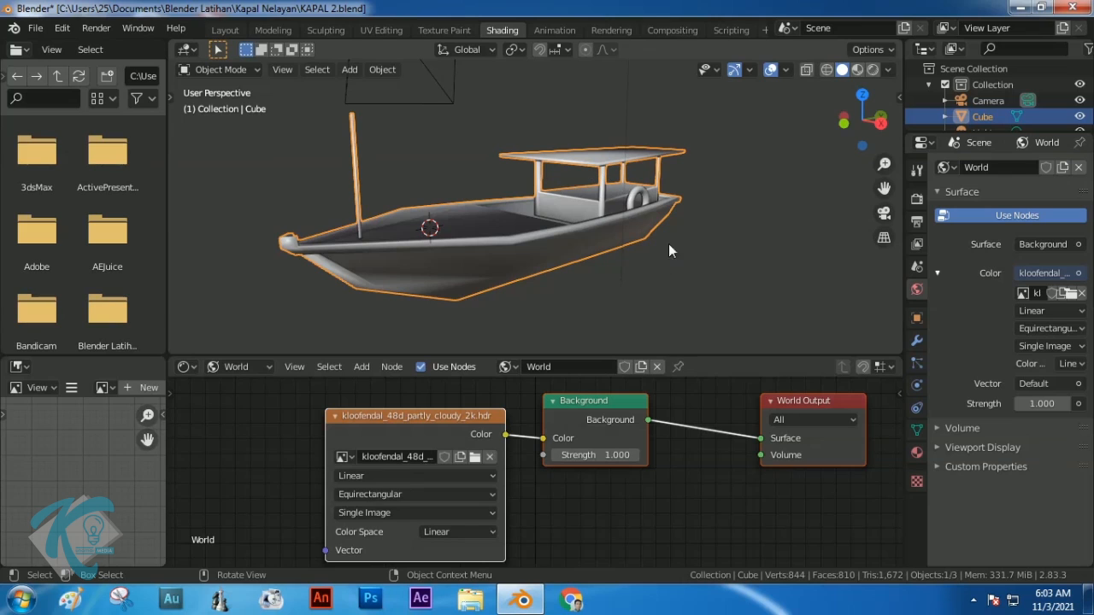
left_click(873, 70)
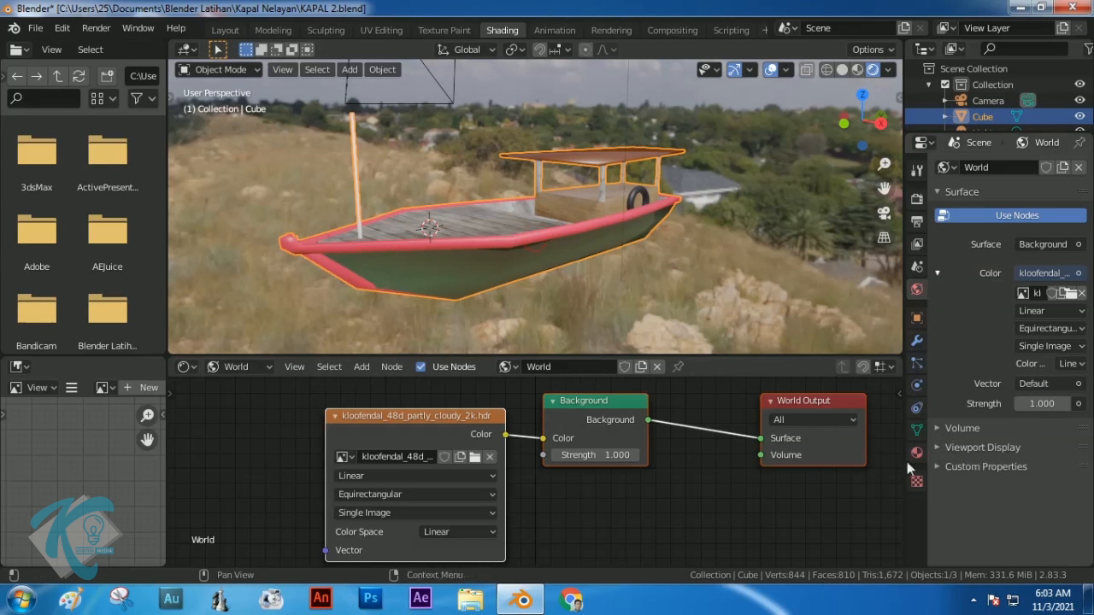
Enable Auto Smooth in the boat mesh's Normals settings and set its angle to 30.1°
left_click(917, 431)
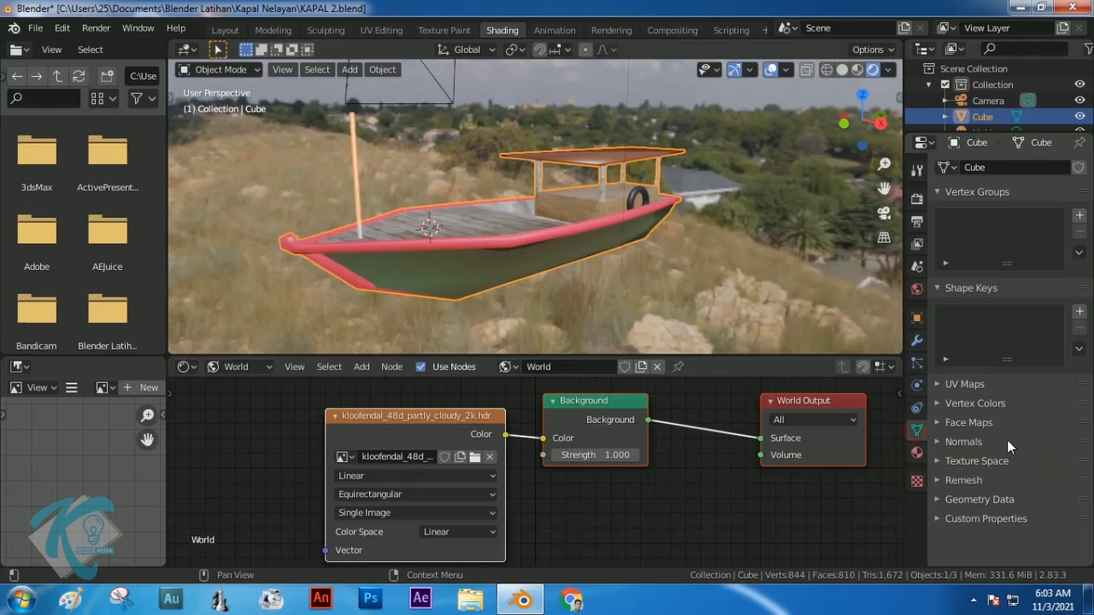
left_click(939, 442)
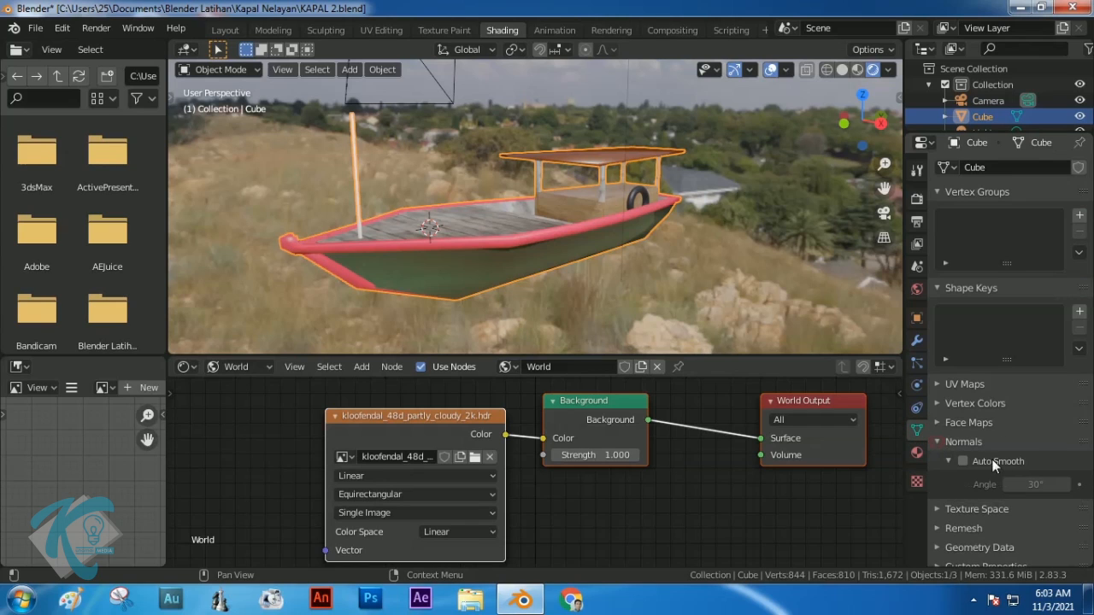
left_click(962, 461)
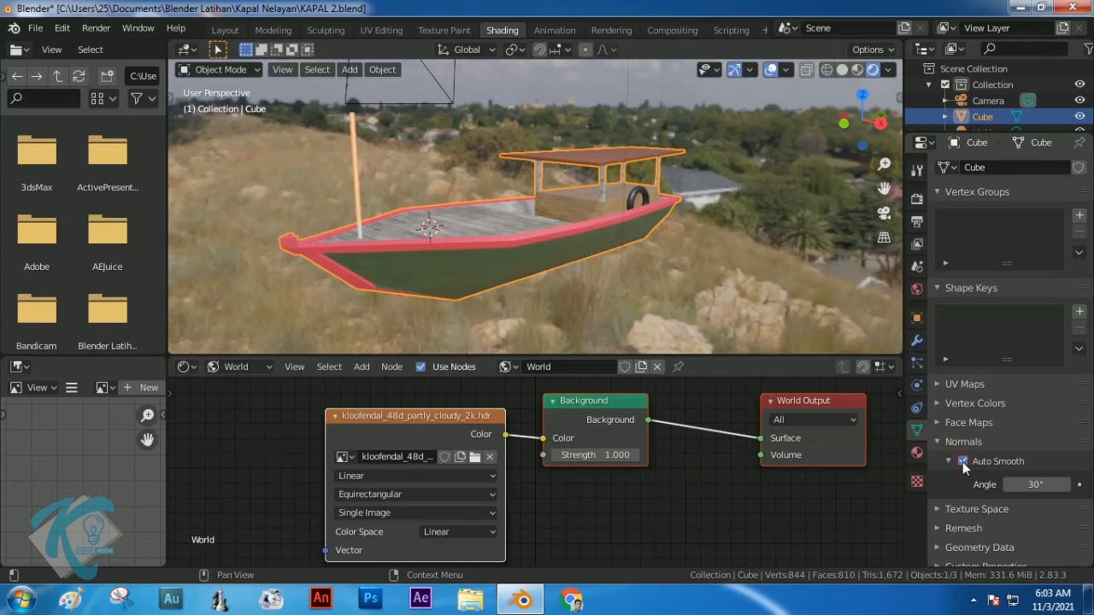
scroll(611, 223, "up", 5)
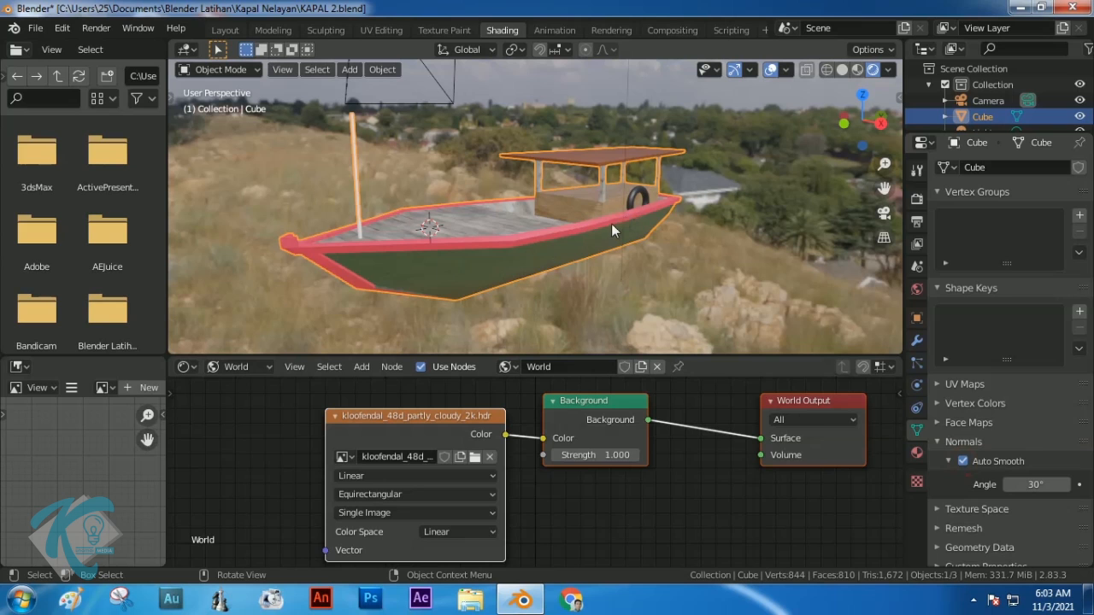
middle_click_drag(750, 242, 710, 173)
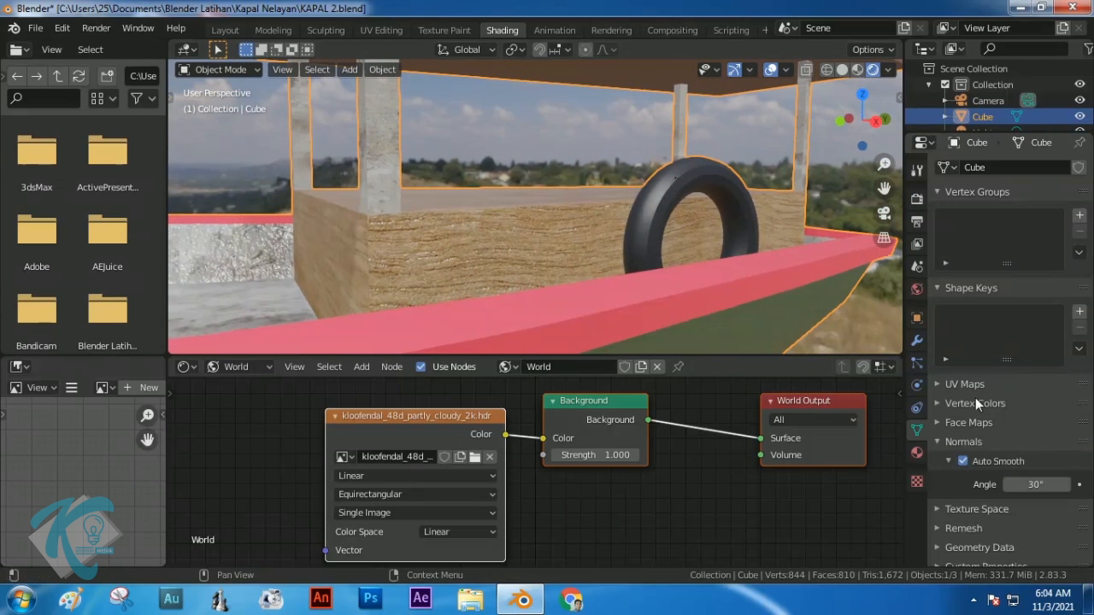
left_click(1066, 485)
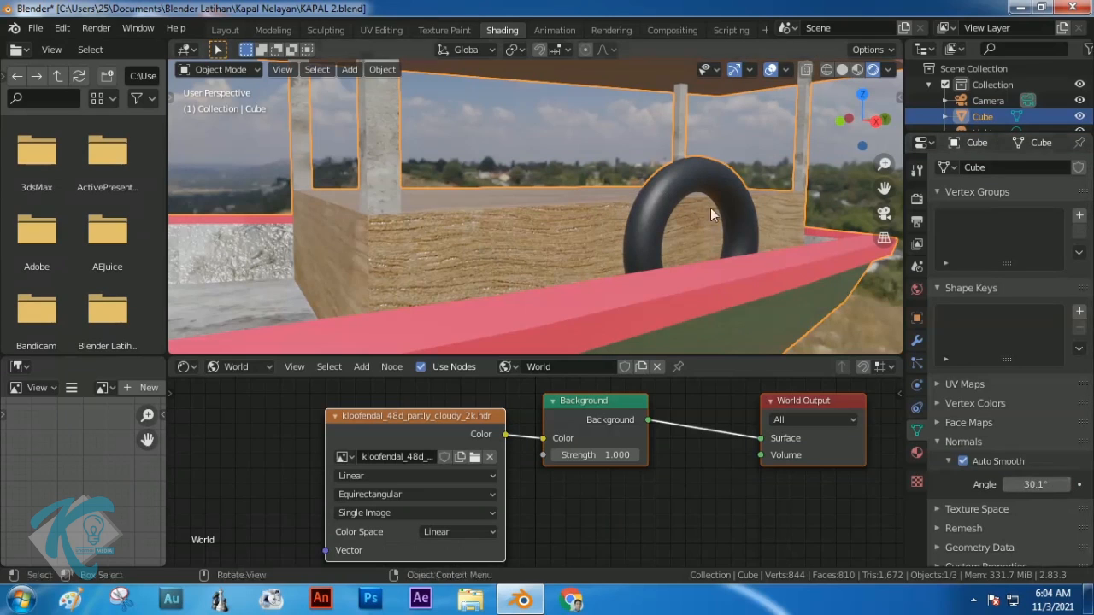
scroll(613, 224, "down", 5)
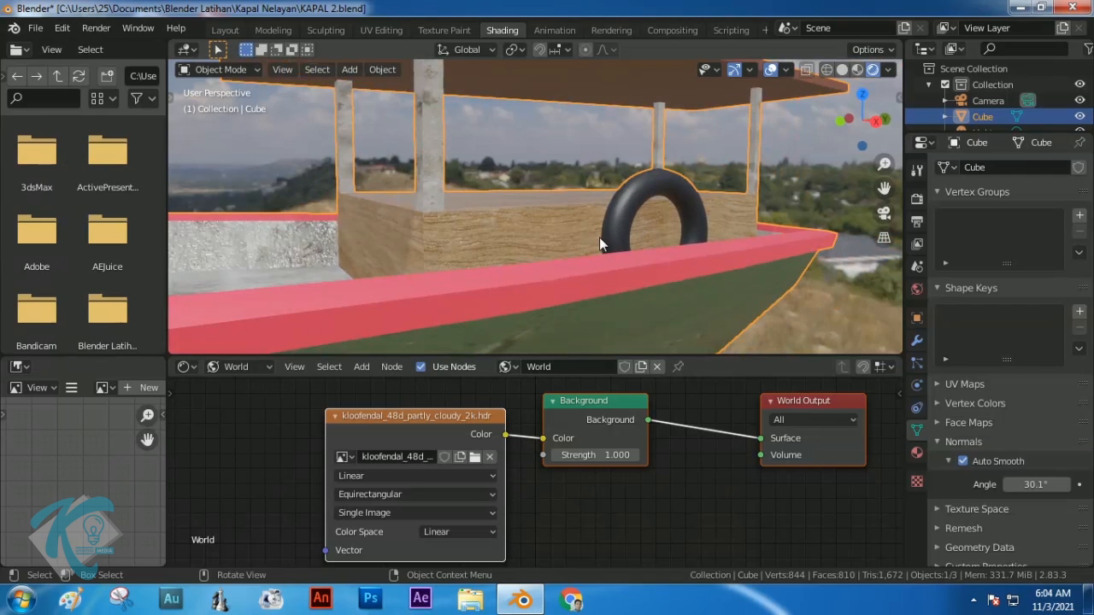
mouse_move(563, 274)
middle_mouse_down()
mouse_move(628, 239)
mouse_move(553, 276)
middle_mouse_up()
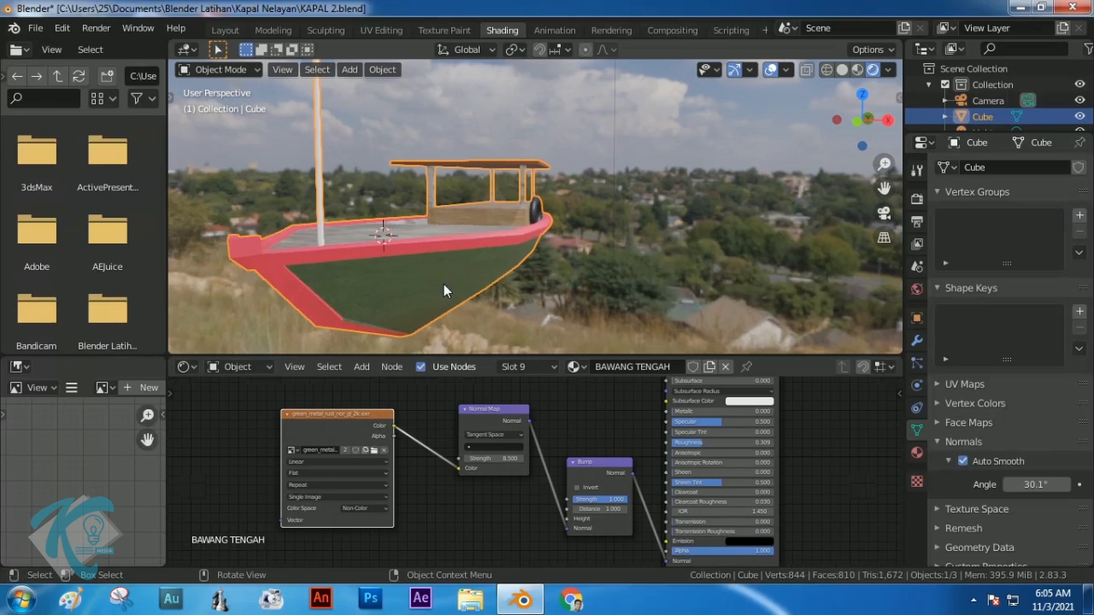
Make TIANG BENDERA the boat's active material and bring its Principled BSDF into close view
middle_click_drag(444, 284, 499, 263)
scroll(522, 256, "up", 3)
scroll(493, 261, "down", 3)
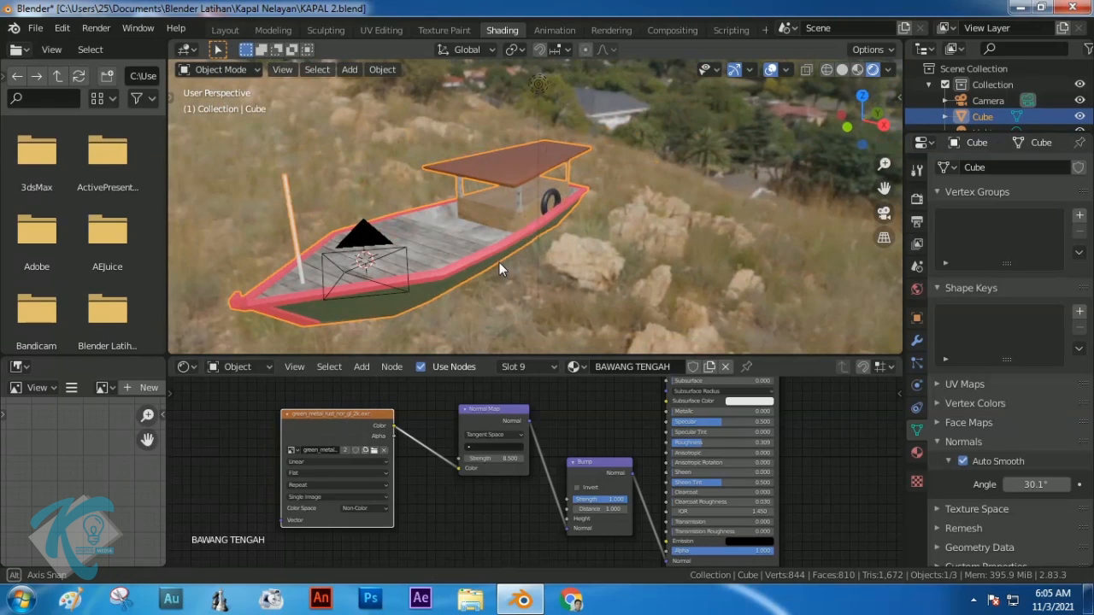
left_click(916, 289)
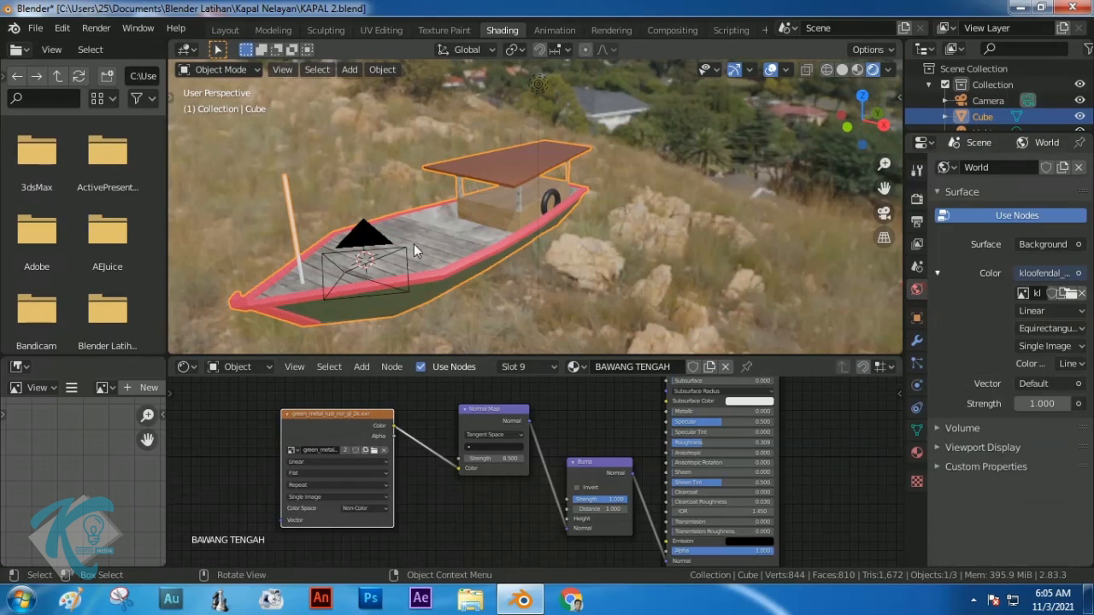
left_click(918, 453)
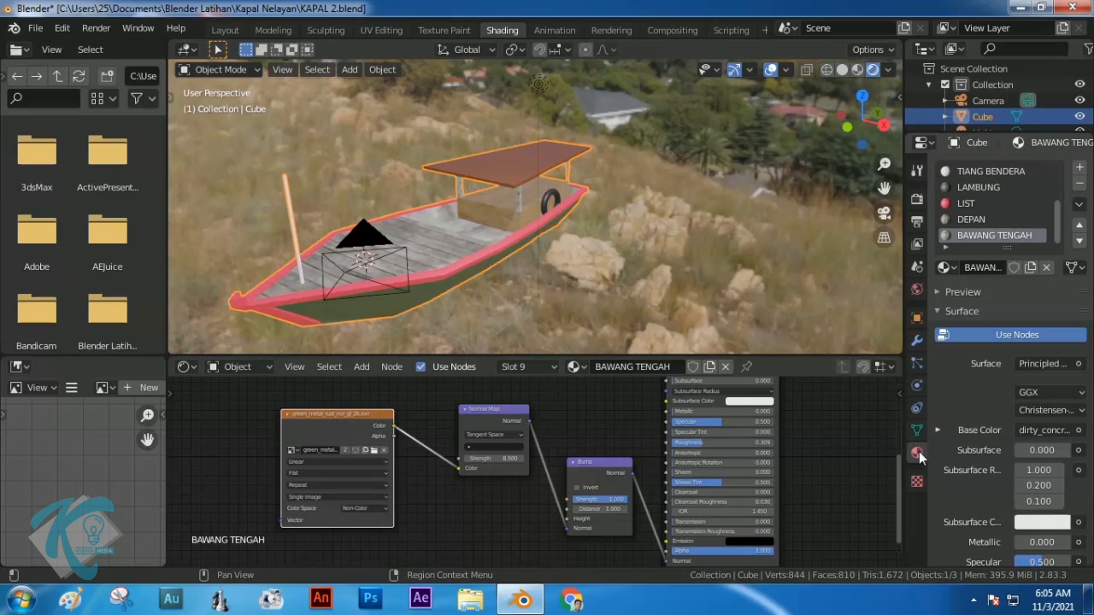
left_click(1014, 173)
middle_click_drag(819, 413, 628, 482)
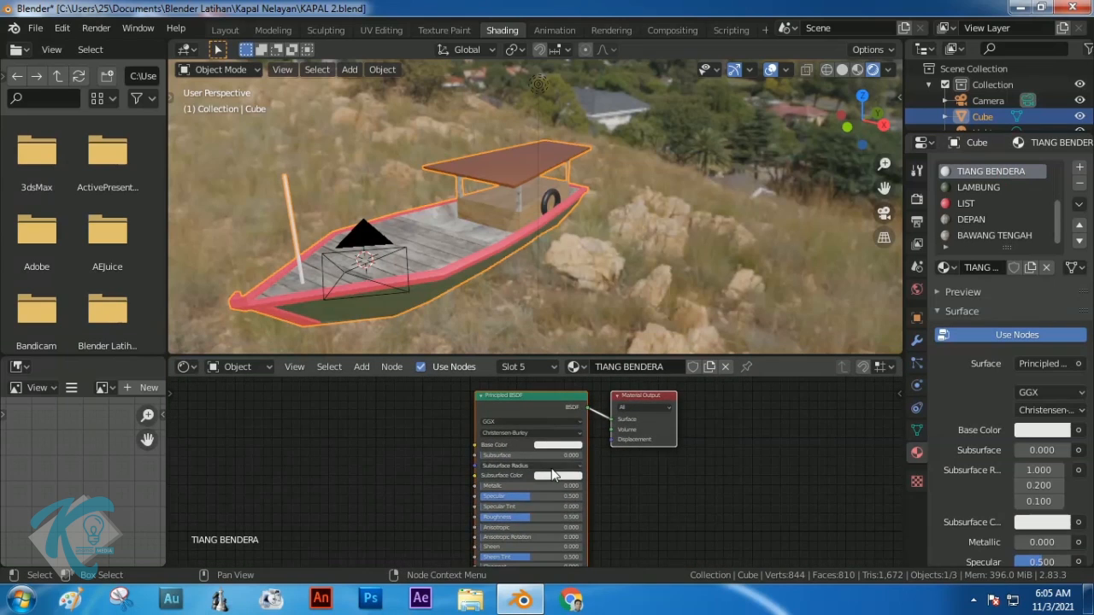
scroll(552, 475, "up", 5)
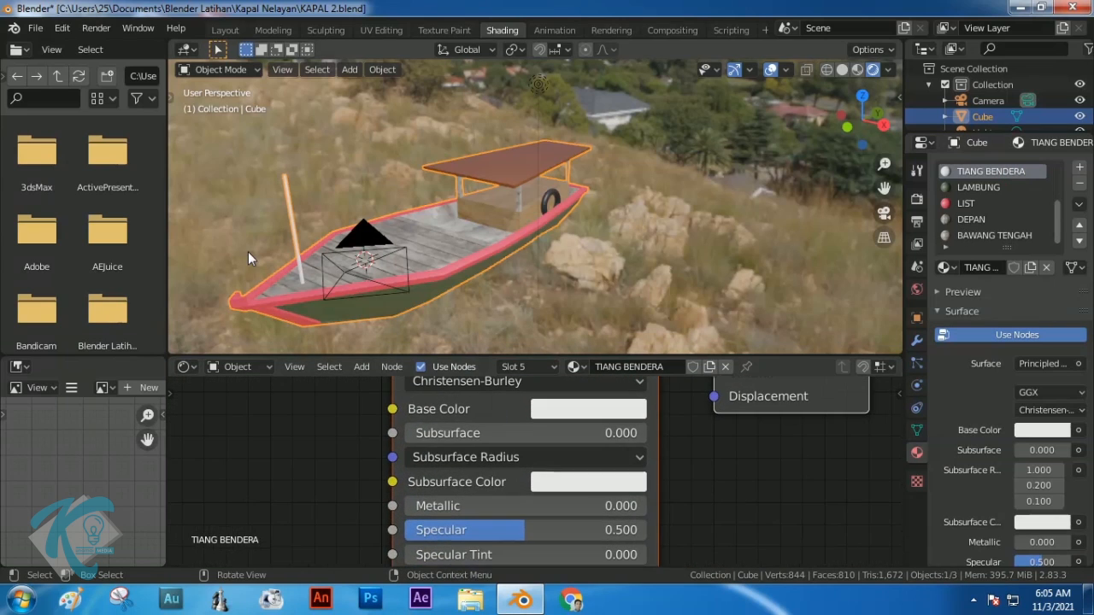
Deselect the boat and change TIANG BENDERA's Base Color to a darker muted blue with hue 0.565 and saturation 0.279
scroll(267, 237, "up", 3)
middle_click_drag(270, 236, 482, 203)
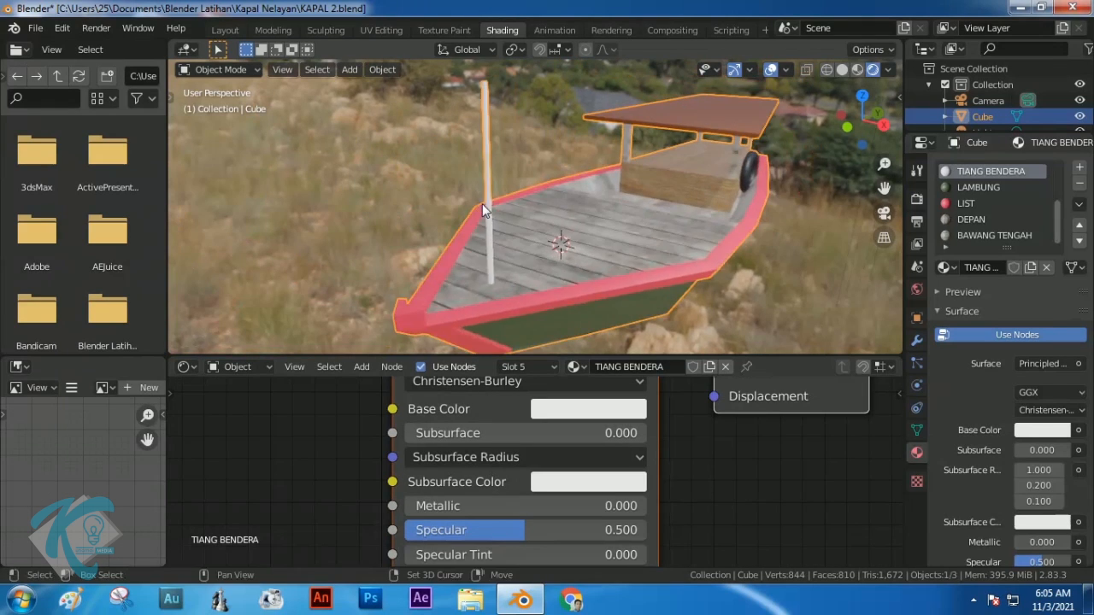
scroll(495, 203, "up", 3)
left_click(347, 200)
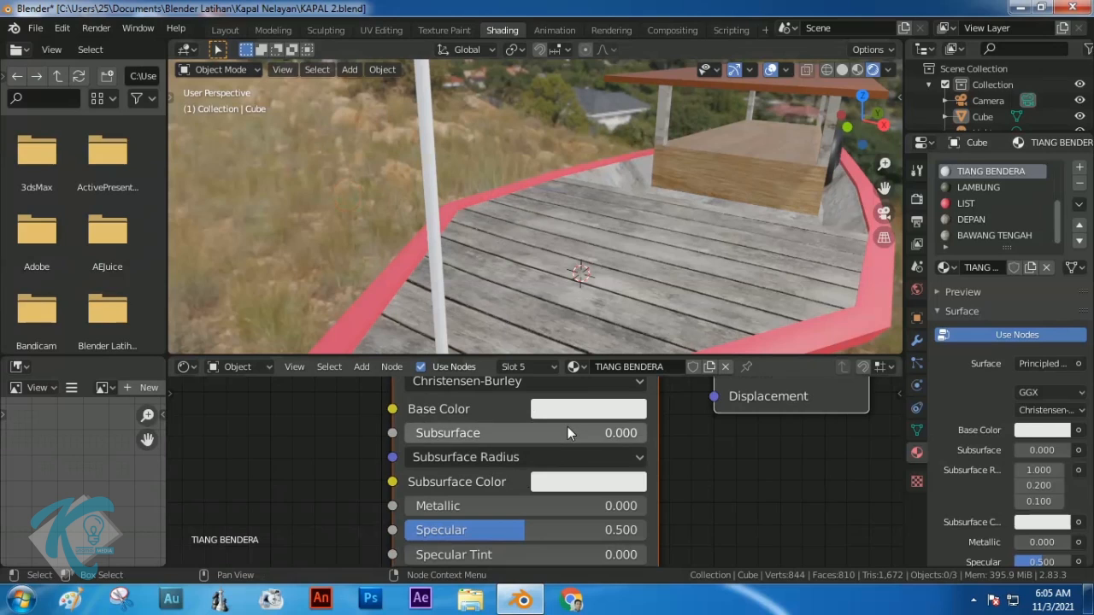
middle_click_drag(567, 427, 567, 454)
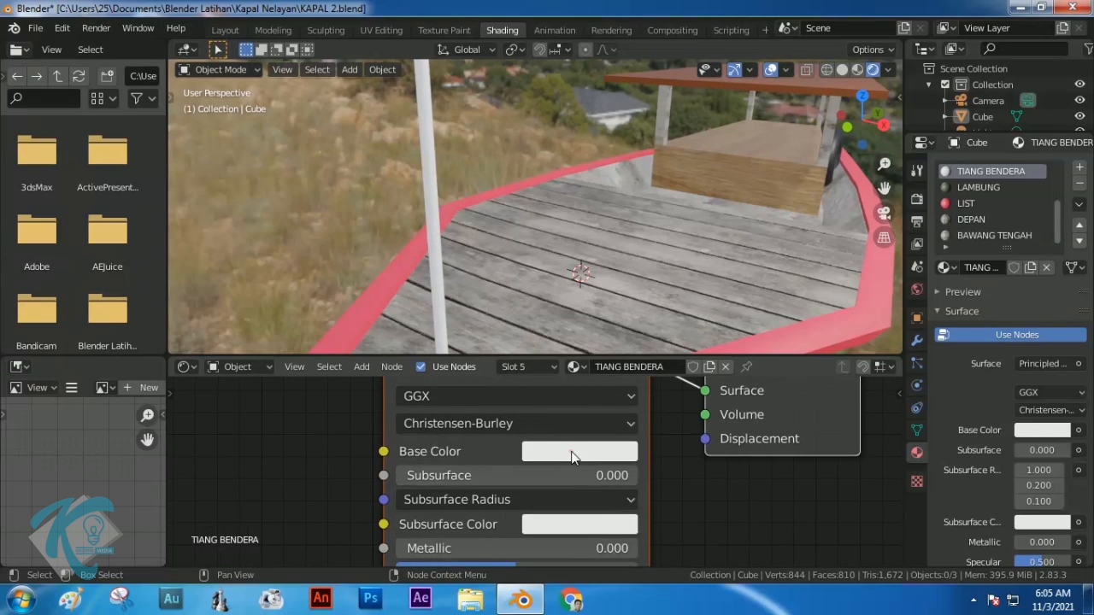
left_click(572, 458)
left_click_drag(614, 216, 625, 192)
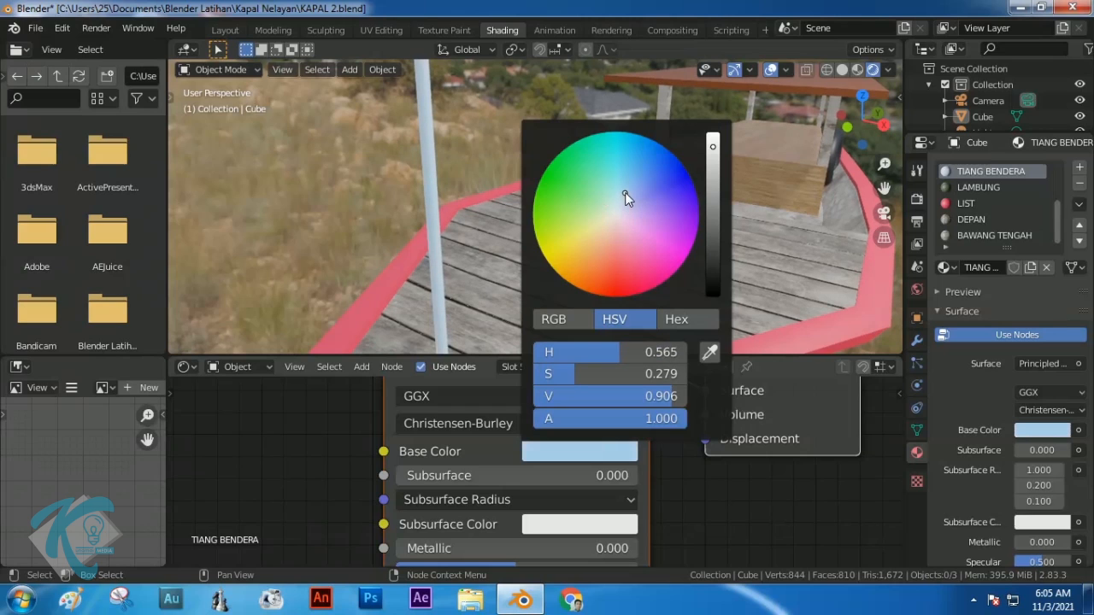
left_click_drag(709, 147, 728, 185)
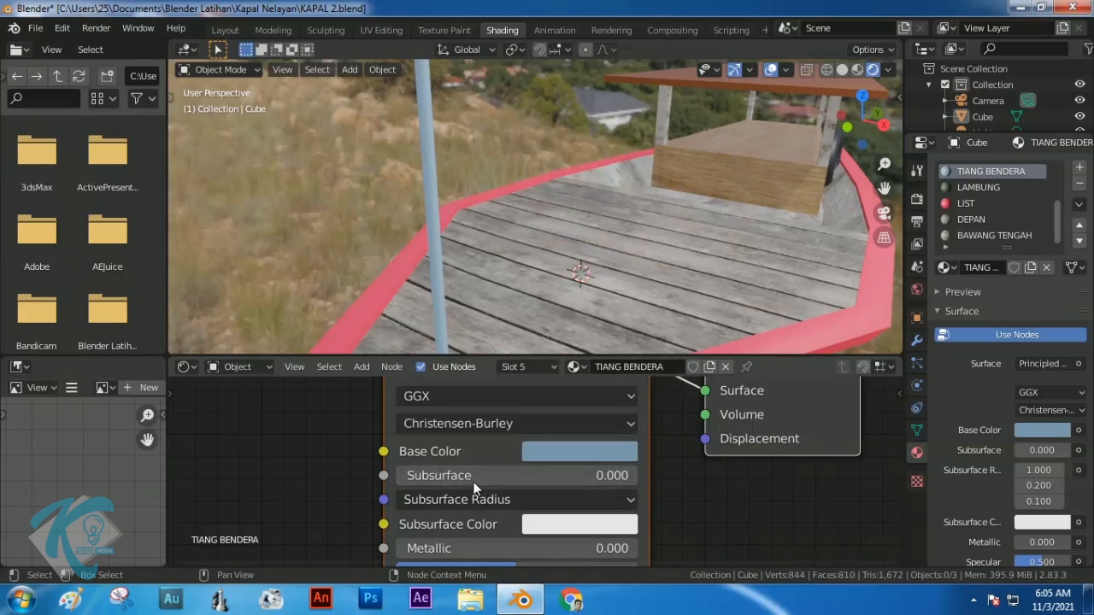
Set TIANG BENDERA's Metallic to 1.000, Roughness to 0.227 and Specular to 0.691
left_click_drag(427, 550, 762, 540)
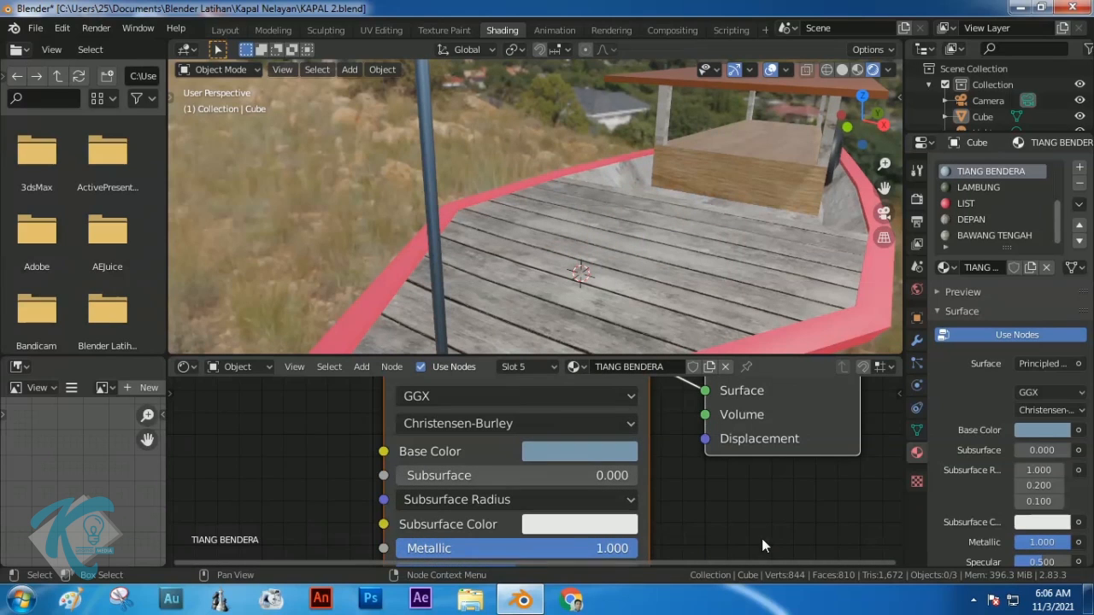
scroll(521, 491, "down", 3)
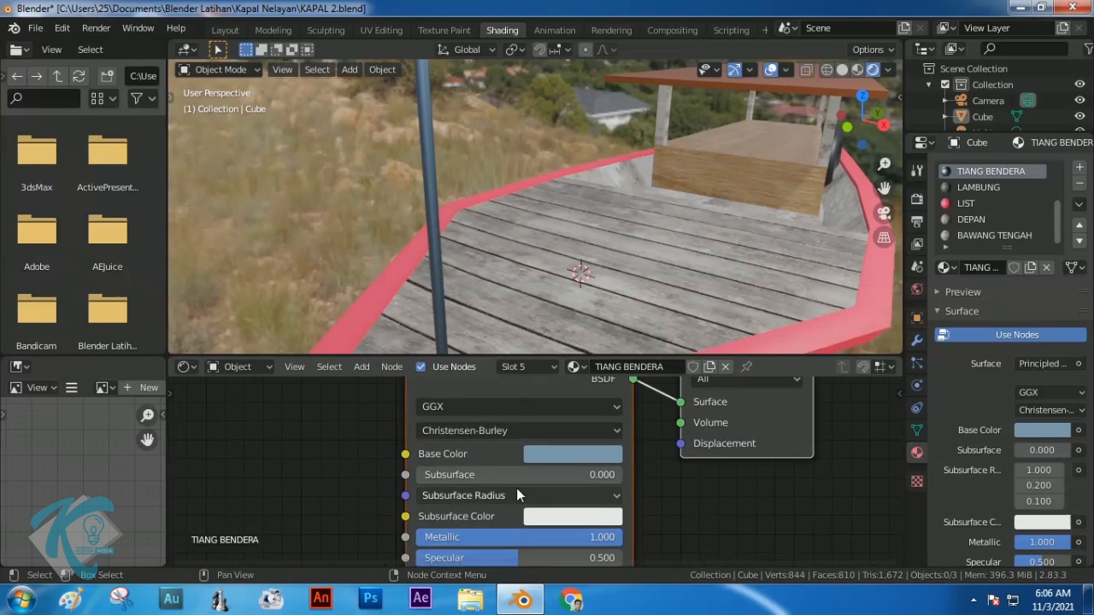
left_click_drag(520, 529, 545, 530)
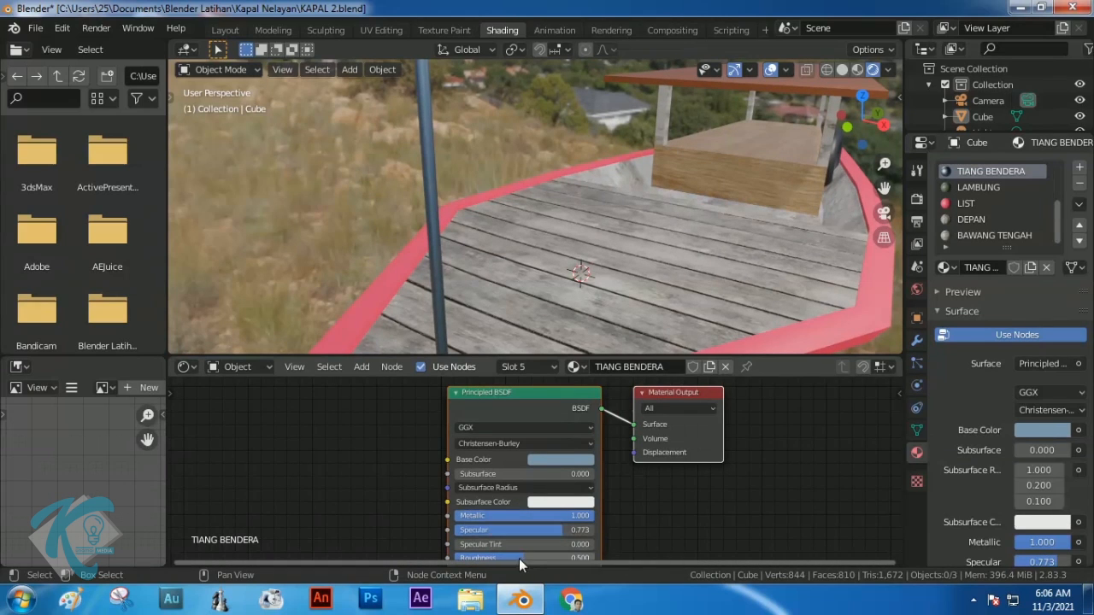
key("g")
left_click(544, 499)
left_click_drag(544, 498, 501, 502)
left_click_drag(513, 468, 572, 469)
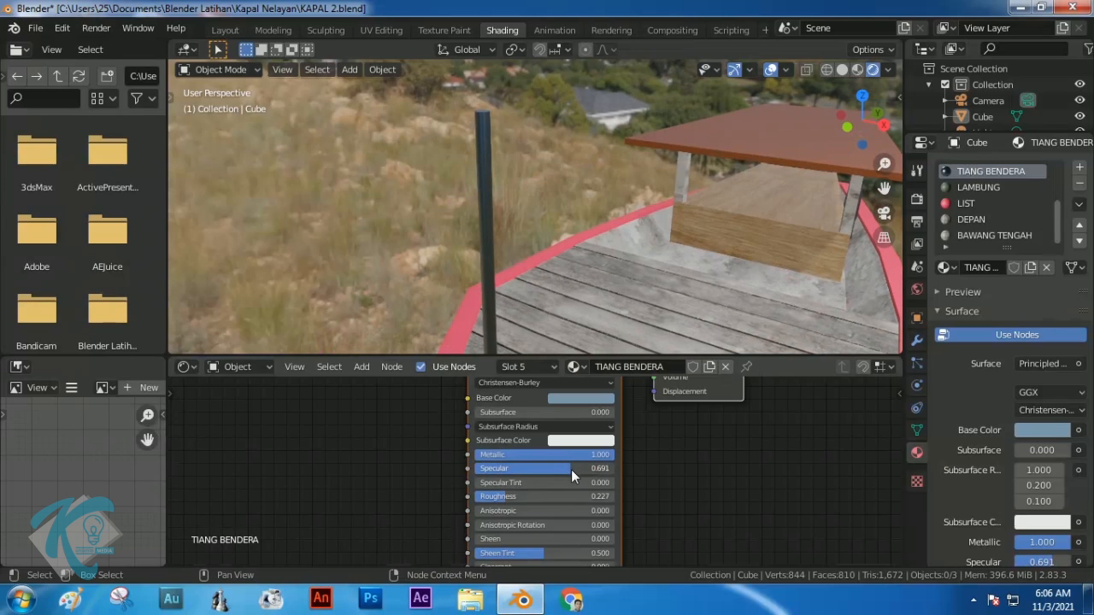
Add a ColorRamp node to the TIANG BENDERA material and connect its Color output to the Principled BSDF's Base Color
middle_click_drag(662, 224, 453, 216)
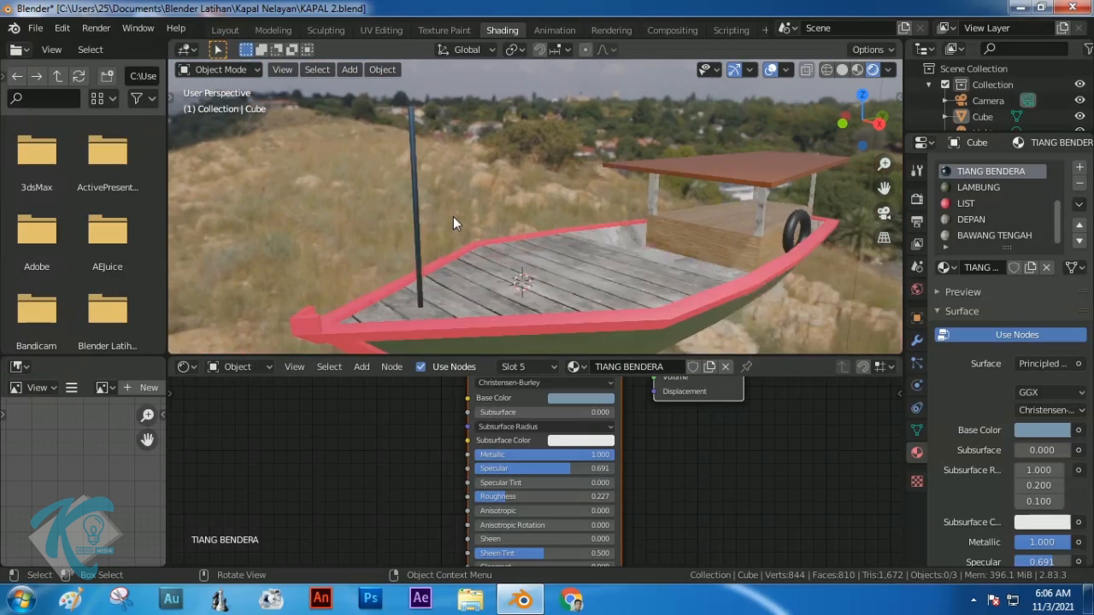
scroll(591, 200, "up", 3)
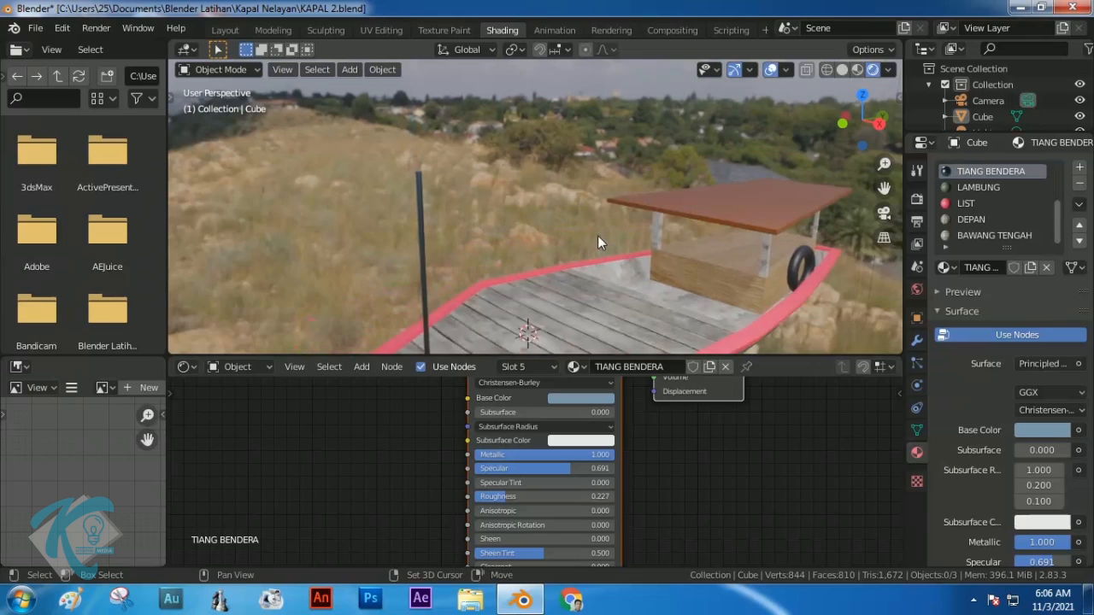
scroll(446, 241, "up", 2)
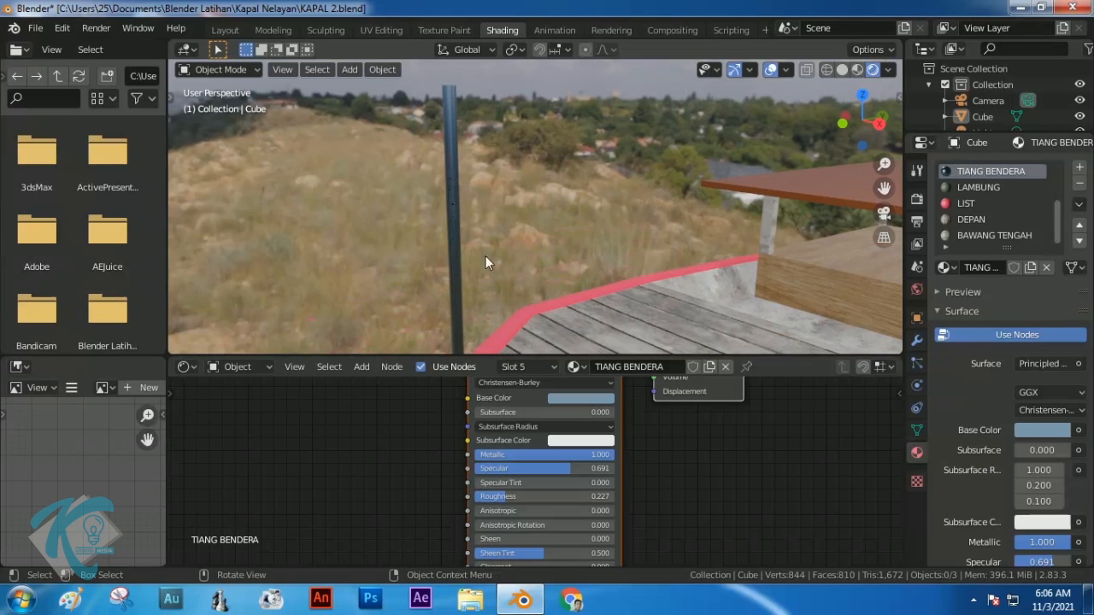
middle_click_drag(433, 437, 505, 465)
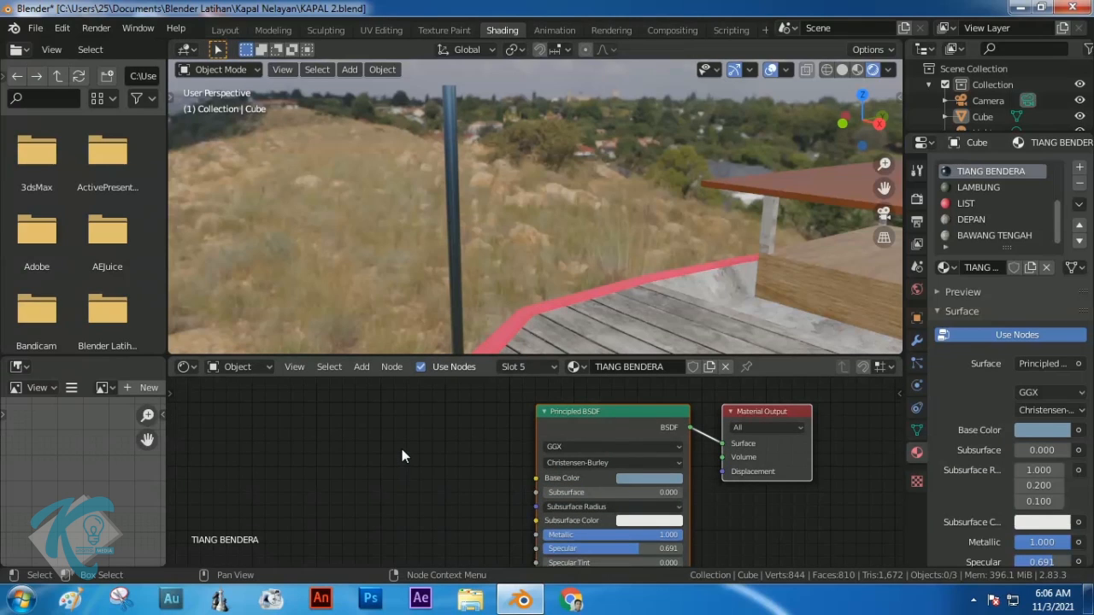
key("shift+a")
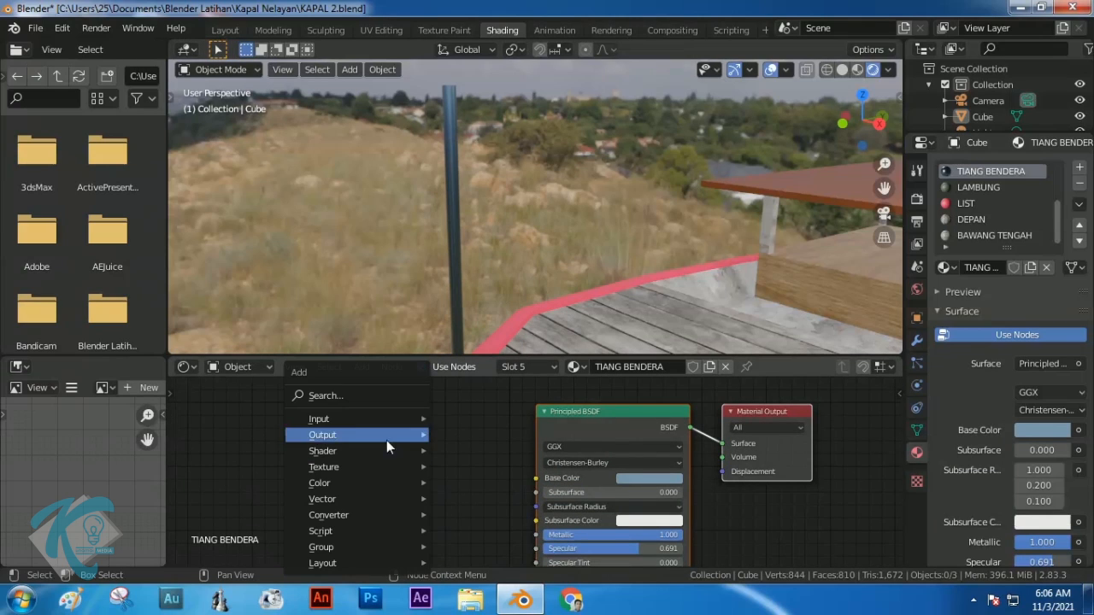
left_click(363, 398)
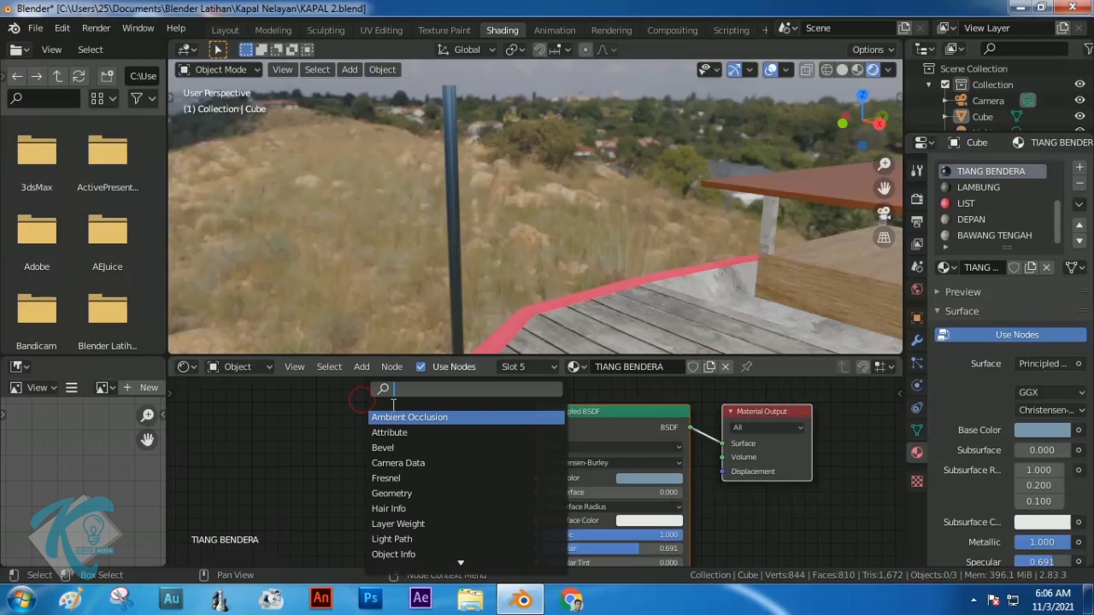
type("RAMP")
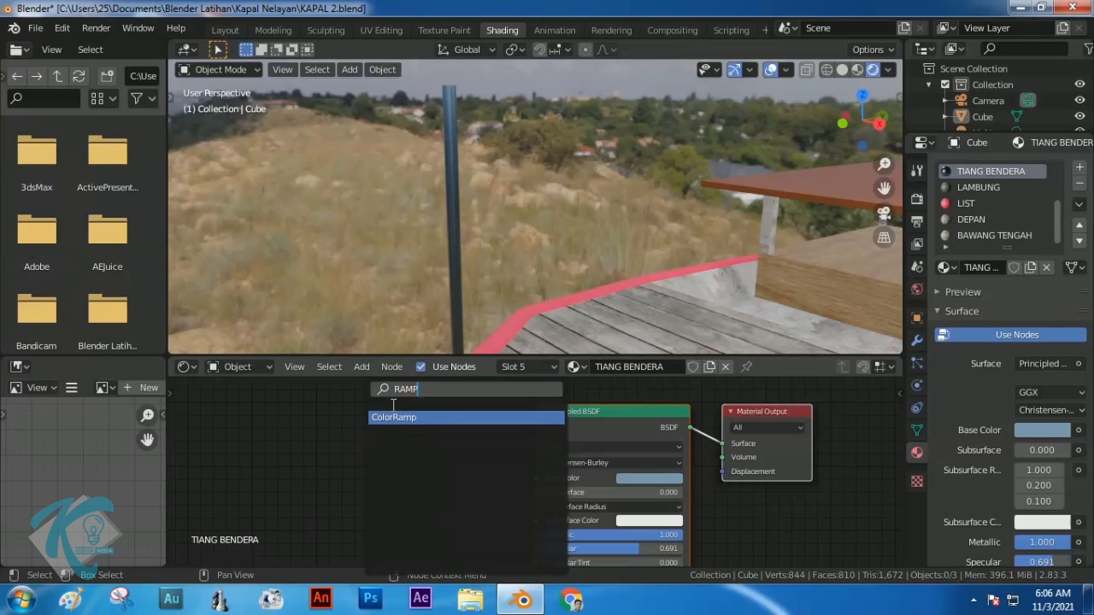
left_click(400, 418)
left_click(327, 425)
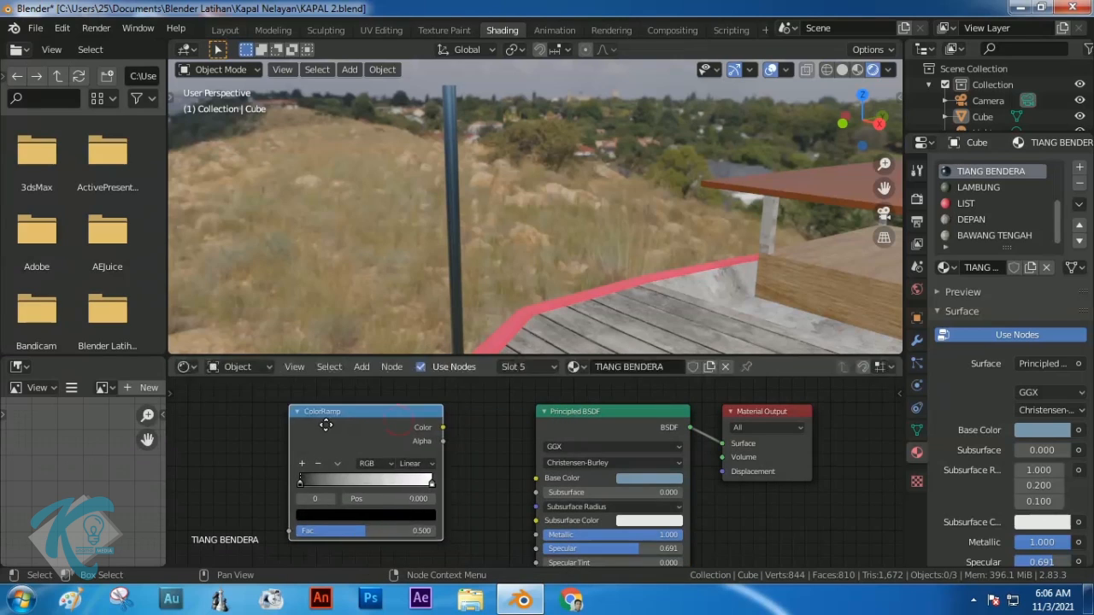
left_click_drag(441, 427, 535, 479)
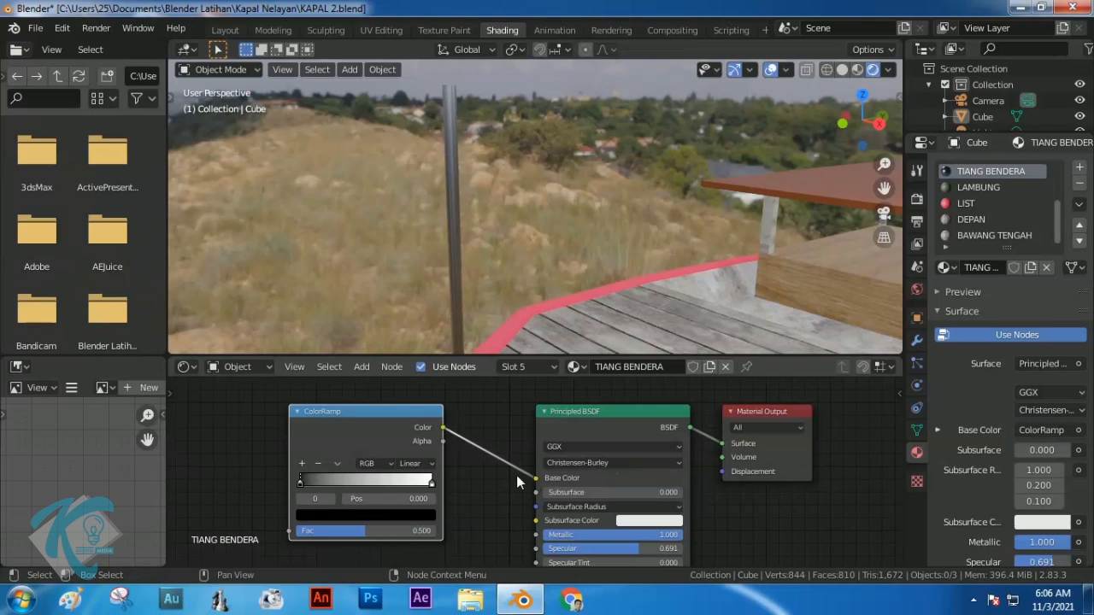
Set the ColorRamp's white stop to position 0.582, move the black stop close below it, and inspect the flagpole and whole boat
left_click_drag(432, 483, 377, 487)
middle_click_drag(521, 275, 514, 266)
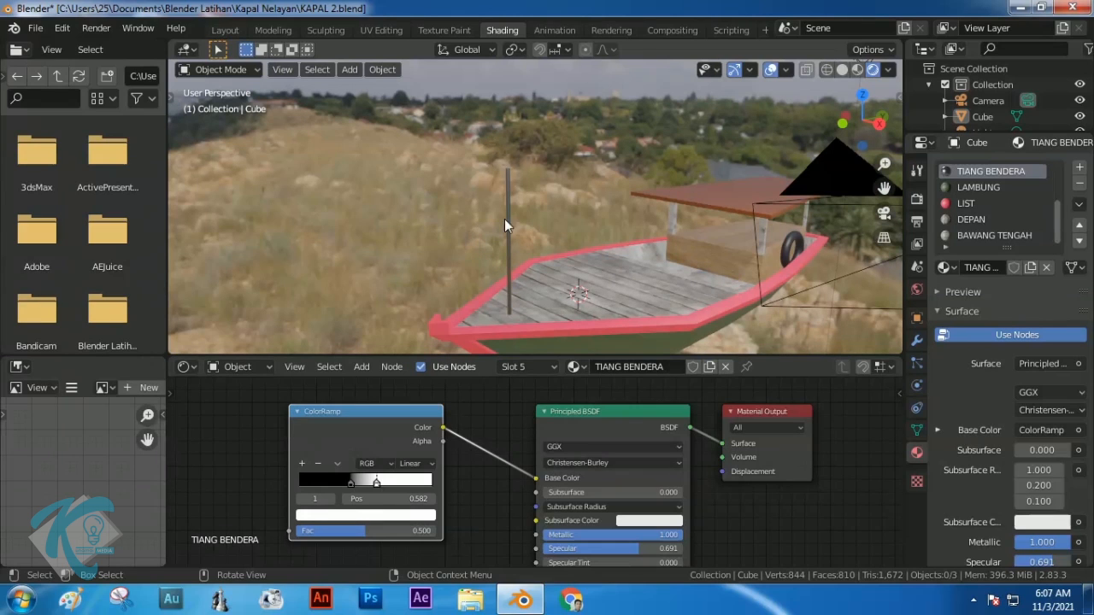
scroll(509, 186, "up", 6)
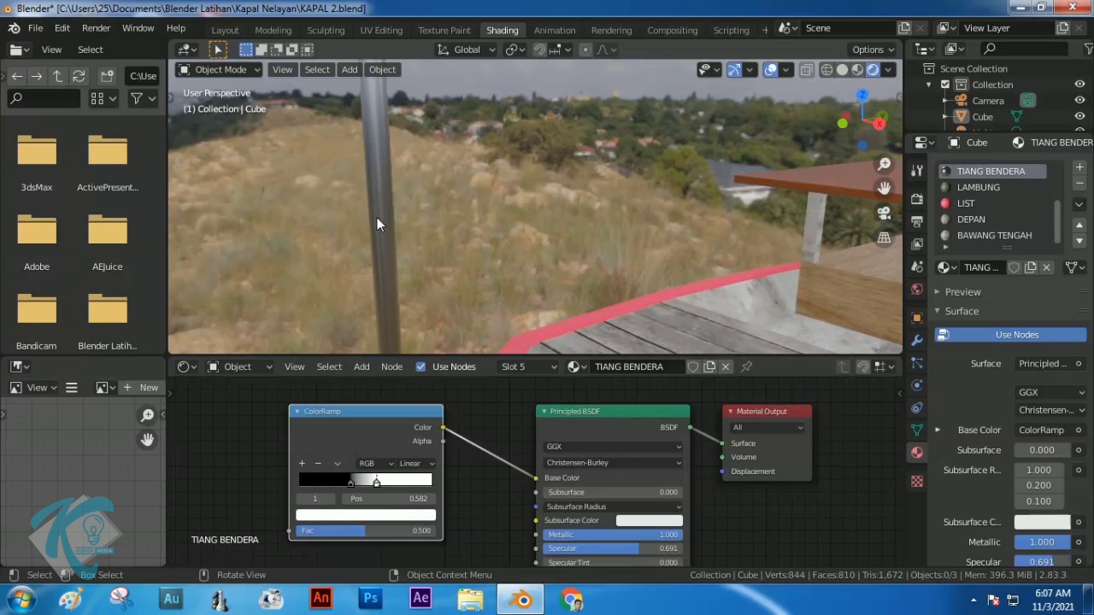
scroll(388, 222, "down", 3)
middle_click_drag(576, 262, 501, 226)
scroll(568, 248, "down", 3)
middle_click_drag(623, 298, 411, 154)
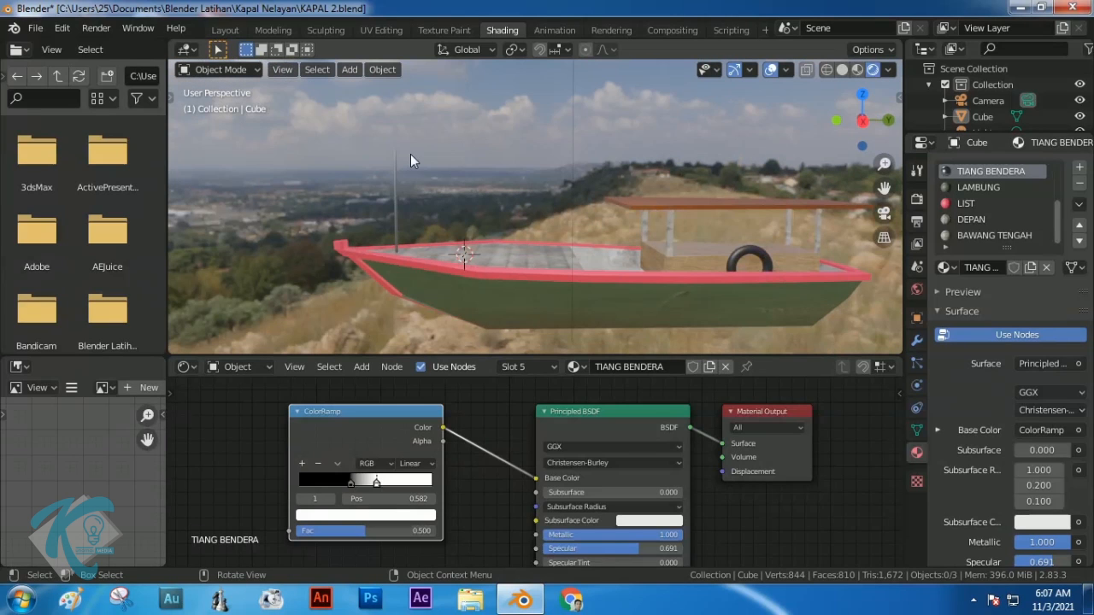